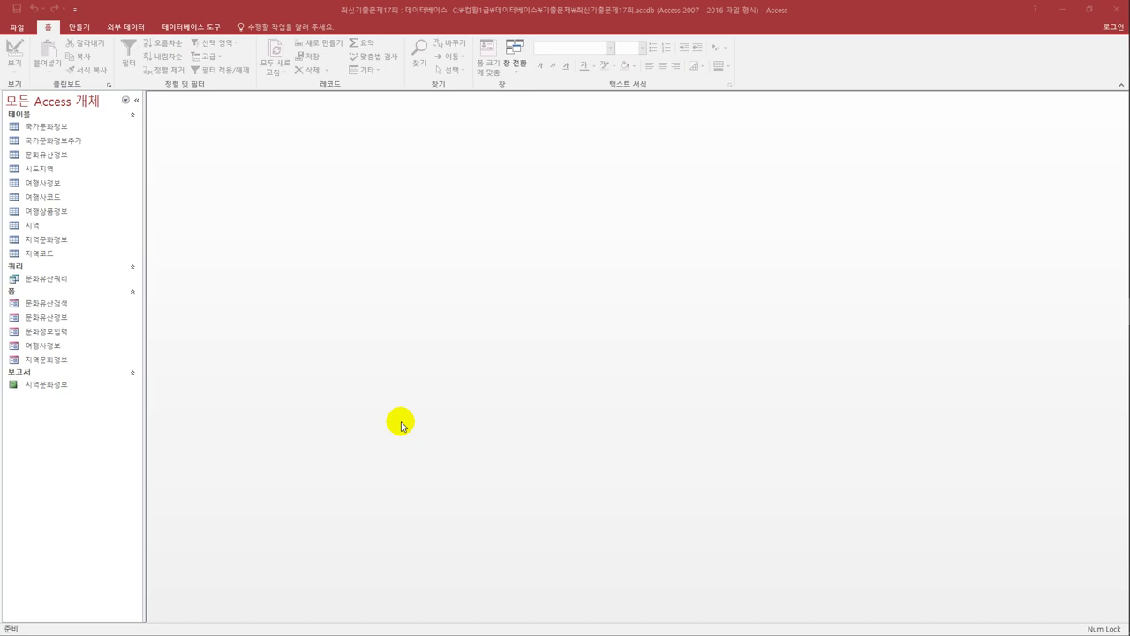
Step: Open the 국가문화정보 table in Design view and reposition its window in the workspace
click(66, 128)
right_click(66, 128)
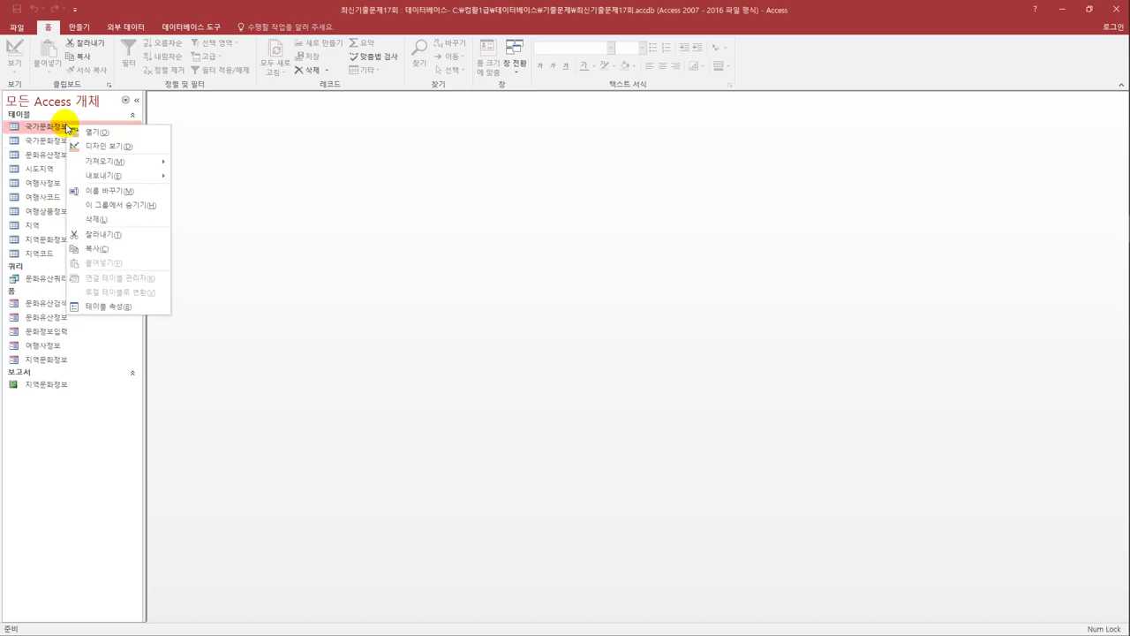
click(95, 143)
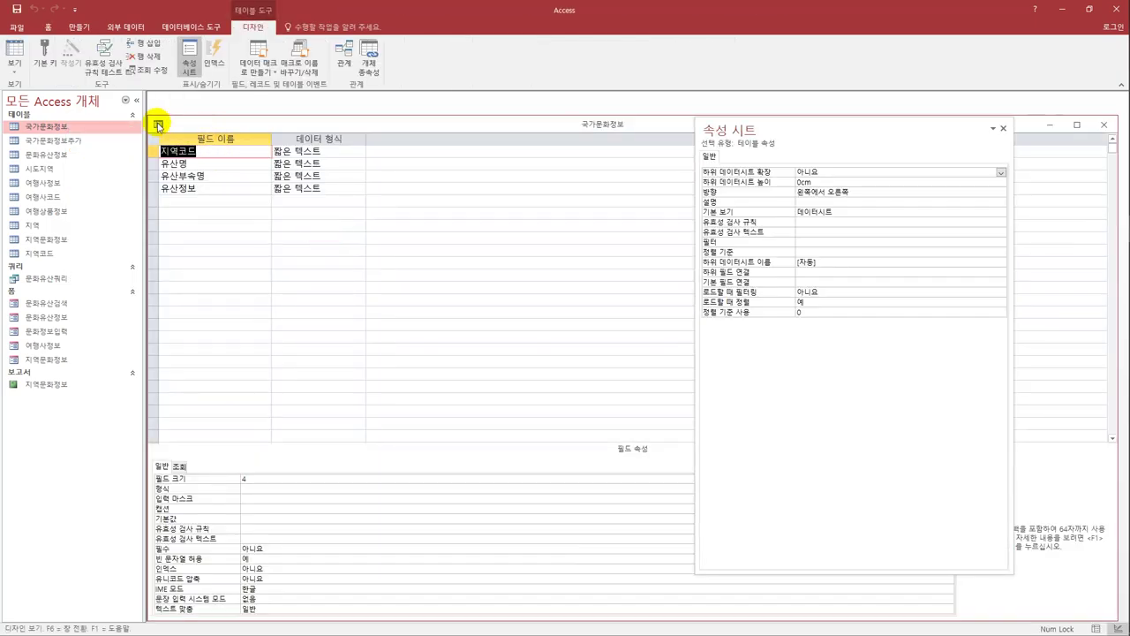
drag(173, 125, 283, 160)
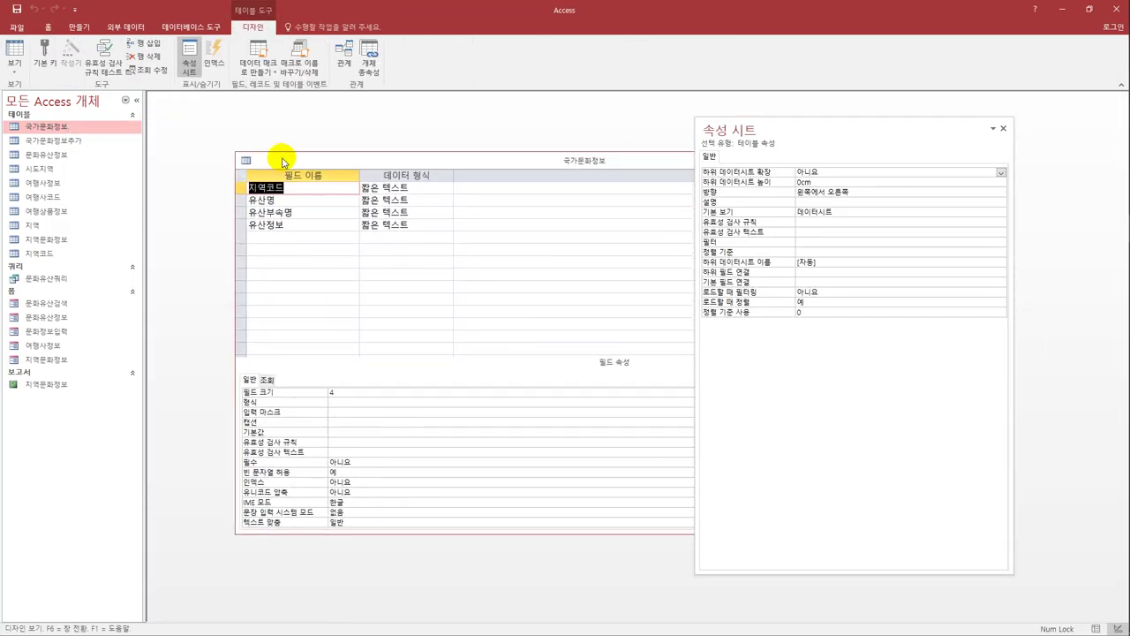
Step: Set the 지역코드, 유산명 and 유산부속명 fields together as the table's composite primary key
click(303, 217)
click(241, 188)
drag(240, 188, 244, 217)
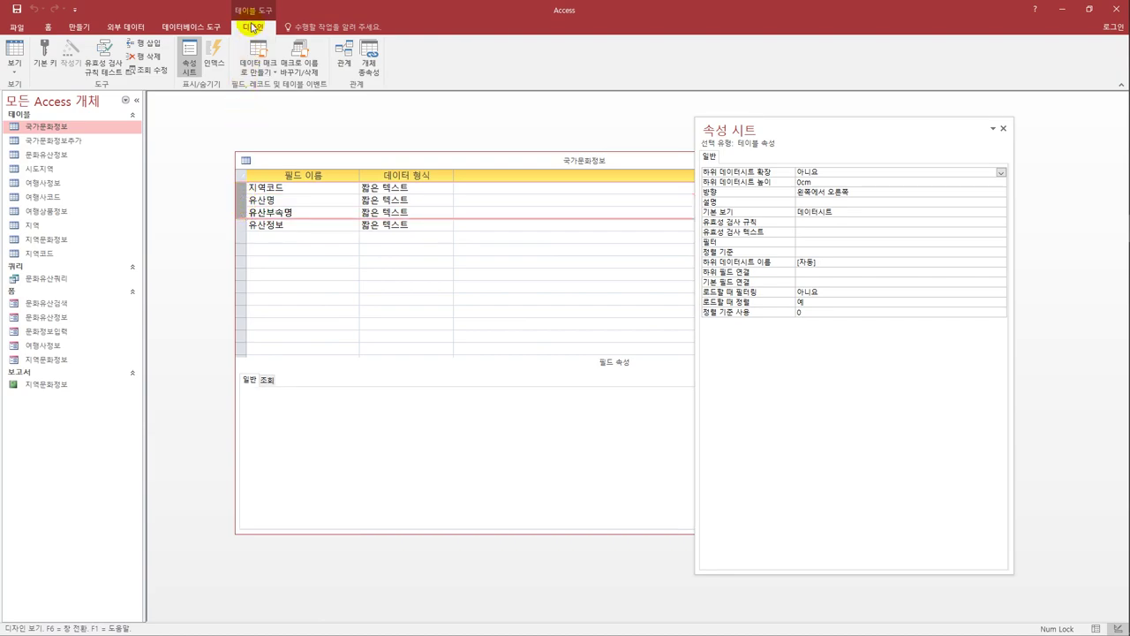
click(44, 54)
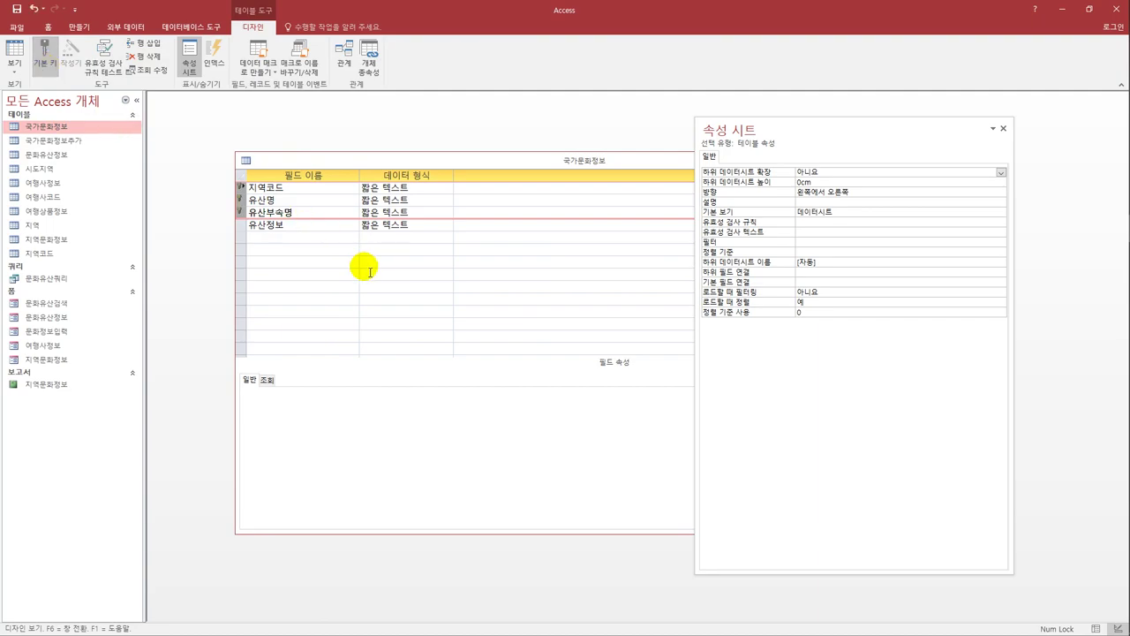
Step: Add a field named 사진 below 유산정보 with the OLE 개체 data type
click(316, 238)
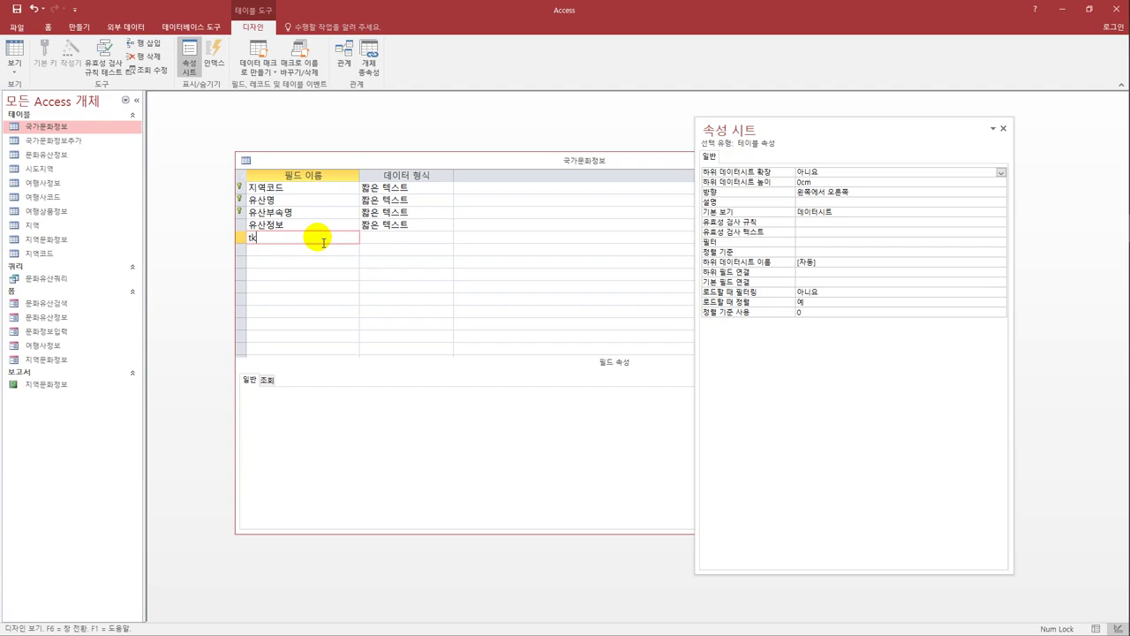
text(사진)
key(Tab)
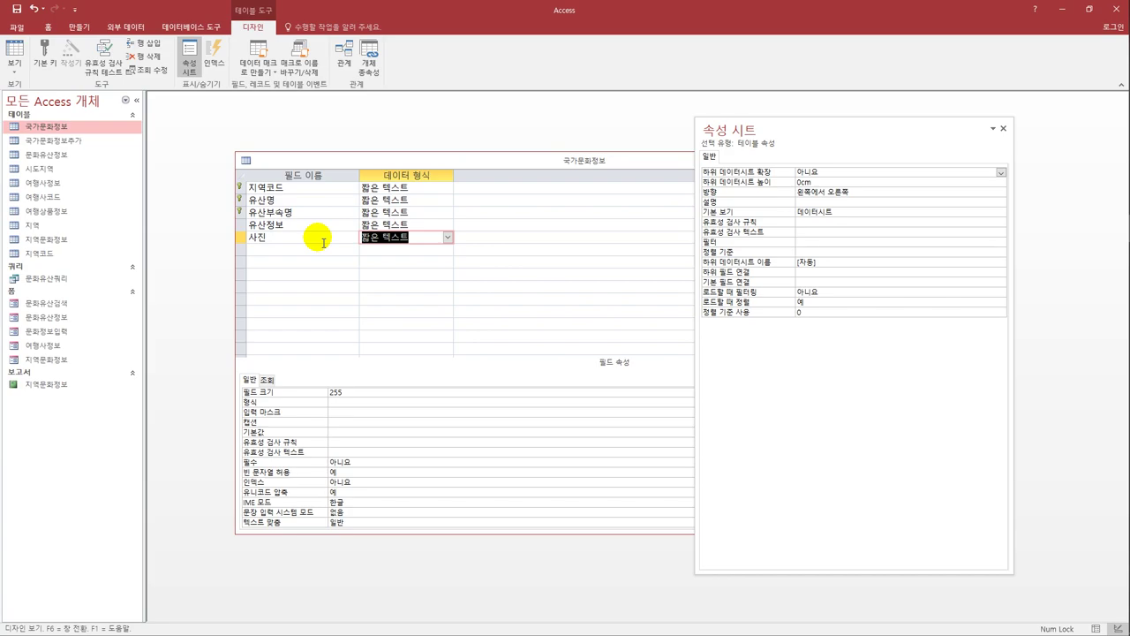
click(448, 239)
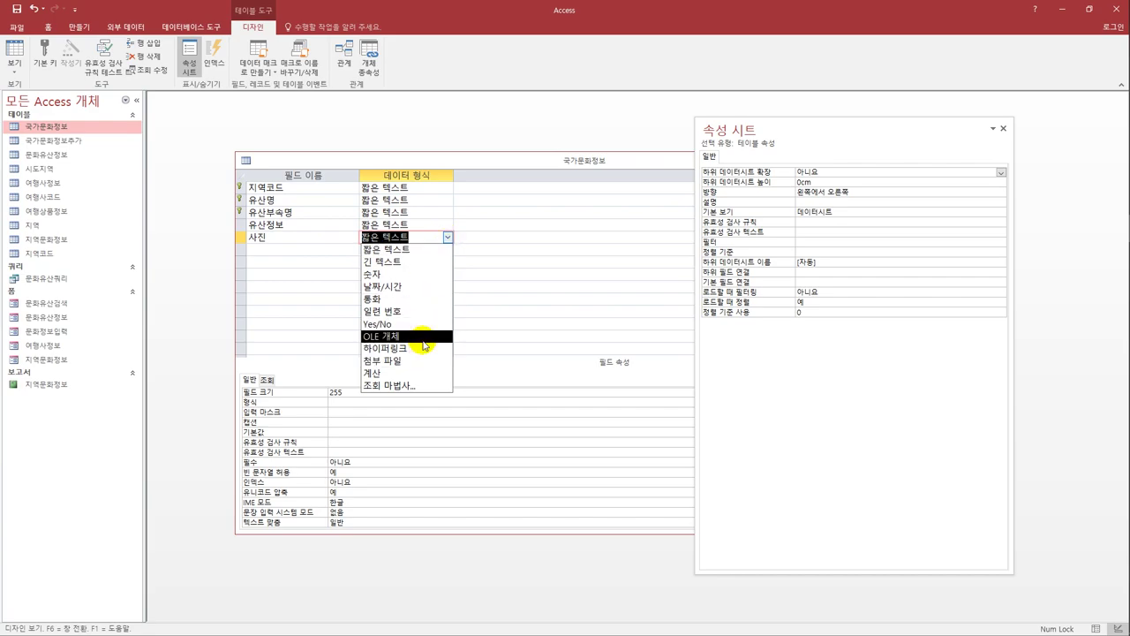
click(425, 337)
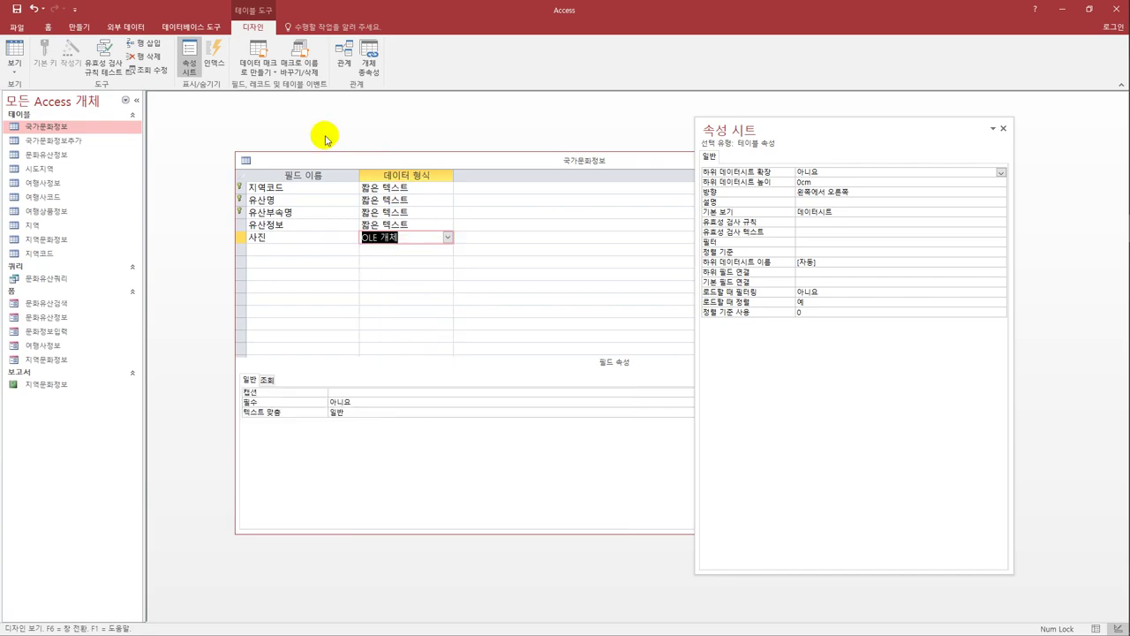
Step: Close the property sheet and the 국가문화정보 table, keeping its design changes
drag(271, 161, 235, 146)
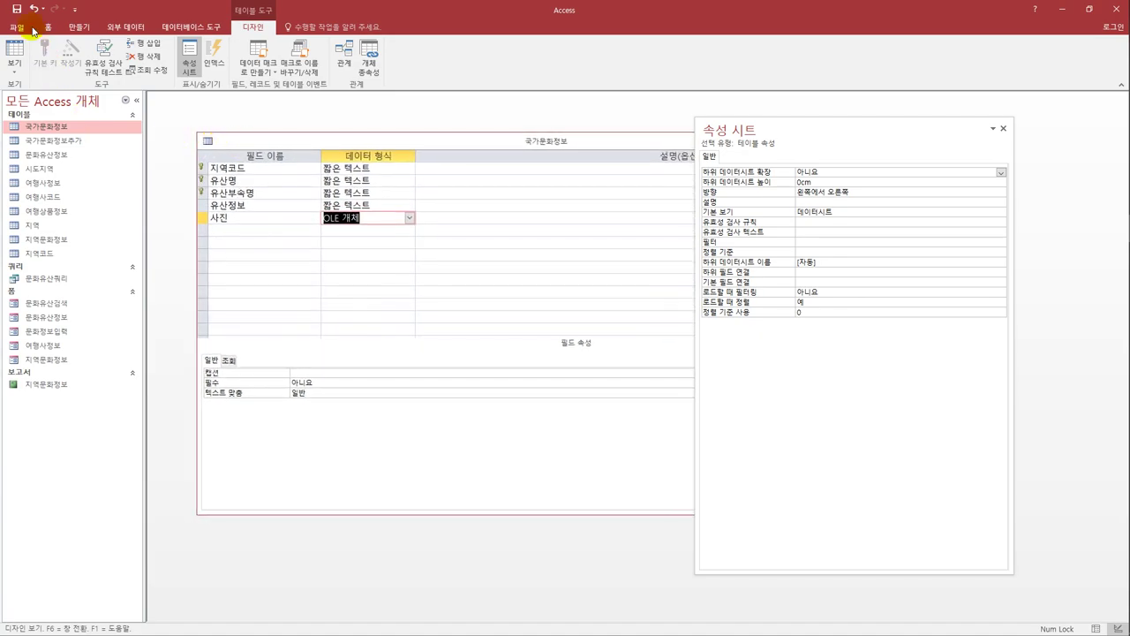
click(1003, 129)
click(942, 142)
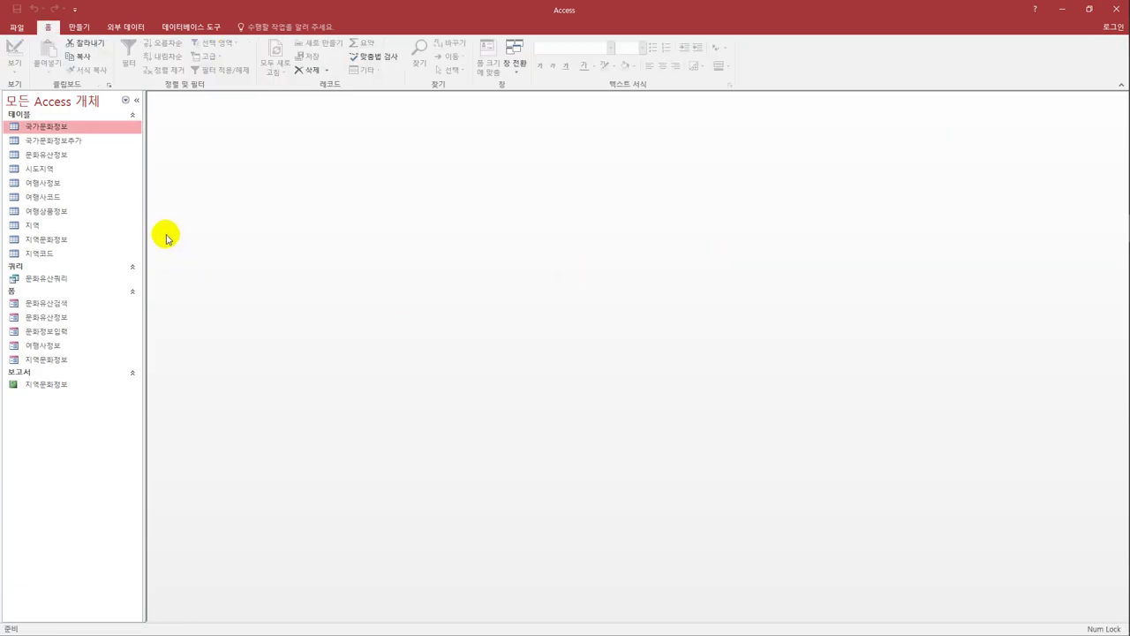
Step: Open the 여행상품정보 table in Design view and reposition its window in the workspace
click(33, 213)
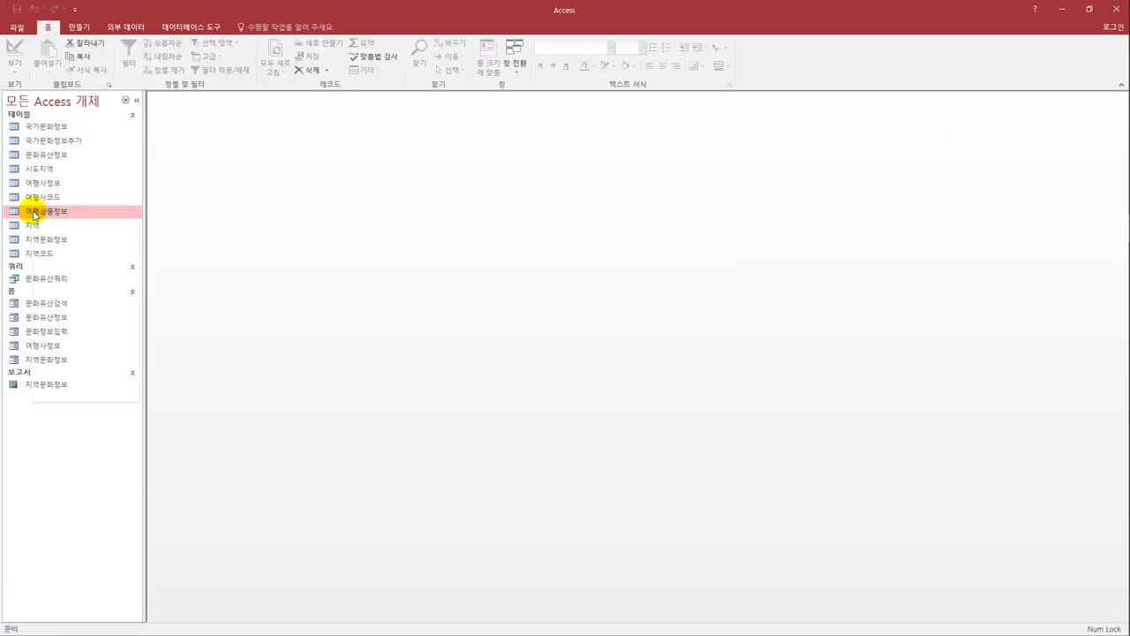
right_click(33, 213)
click(88, 232)
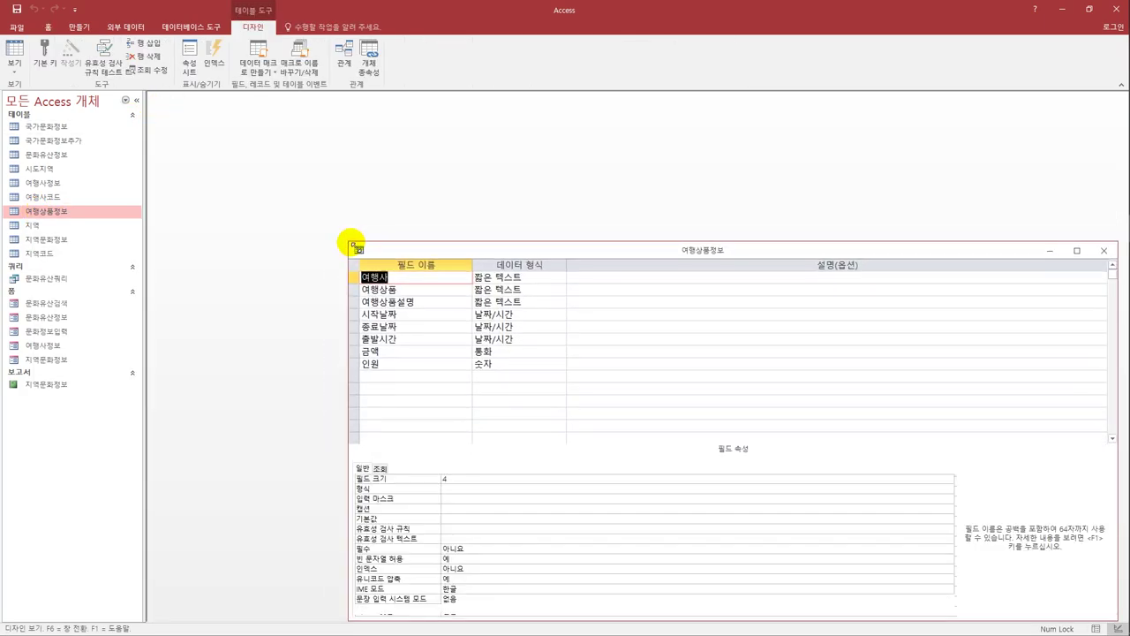
drag(368, 245, 255, 172)
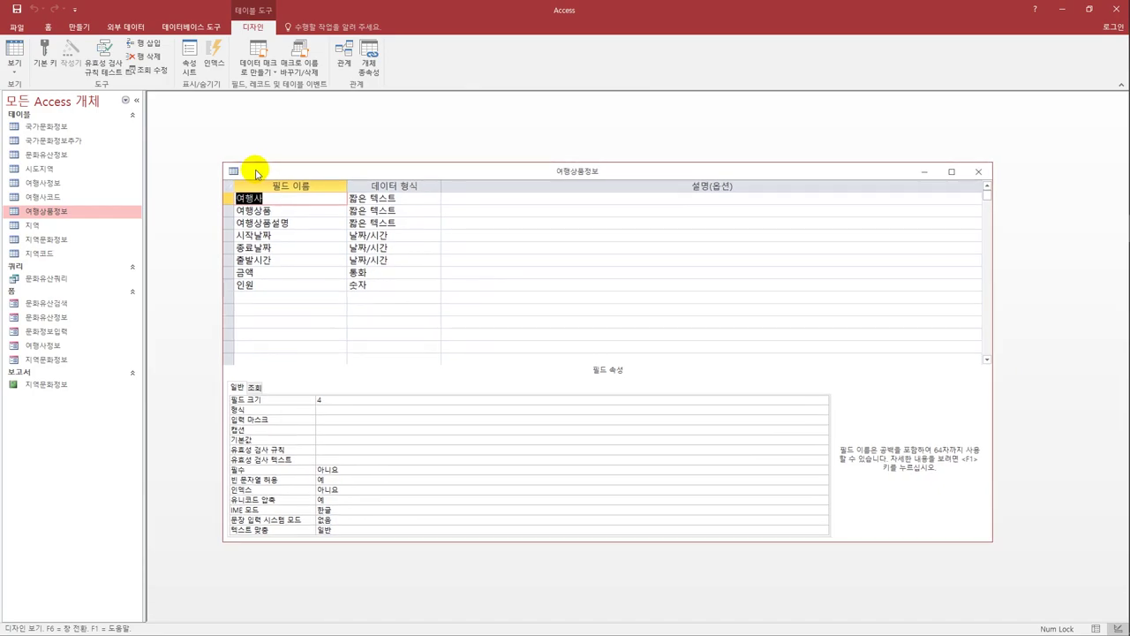
Step: Set the validation rule of the 금액 field to Between 17000 And 100000
click(274, 274)
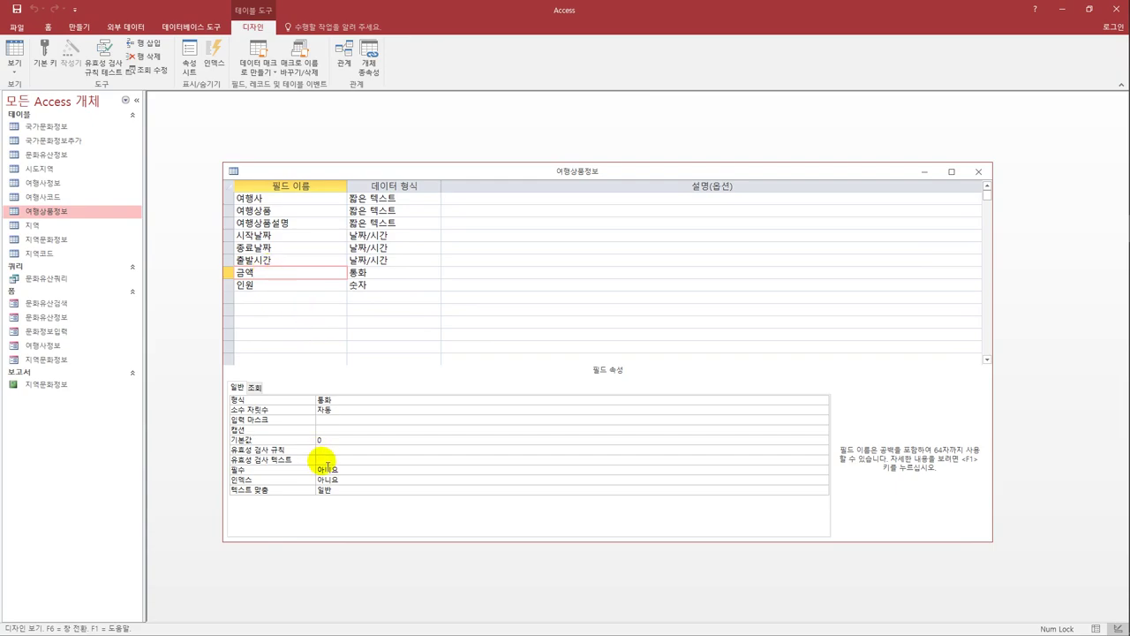
click(334, 450)
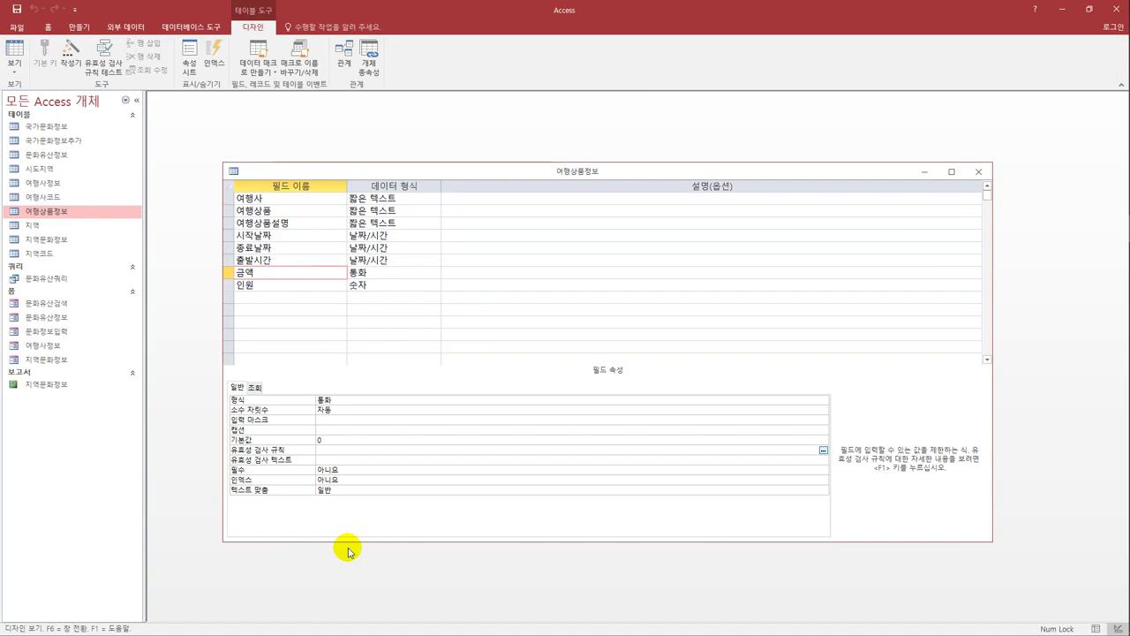
text(between 17000)
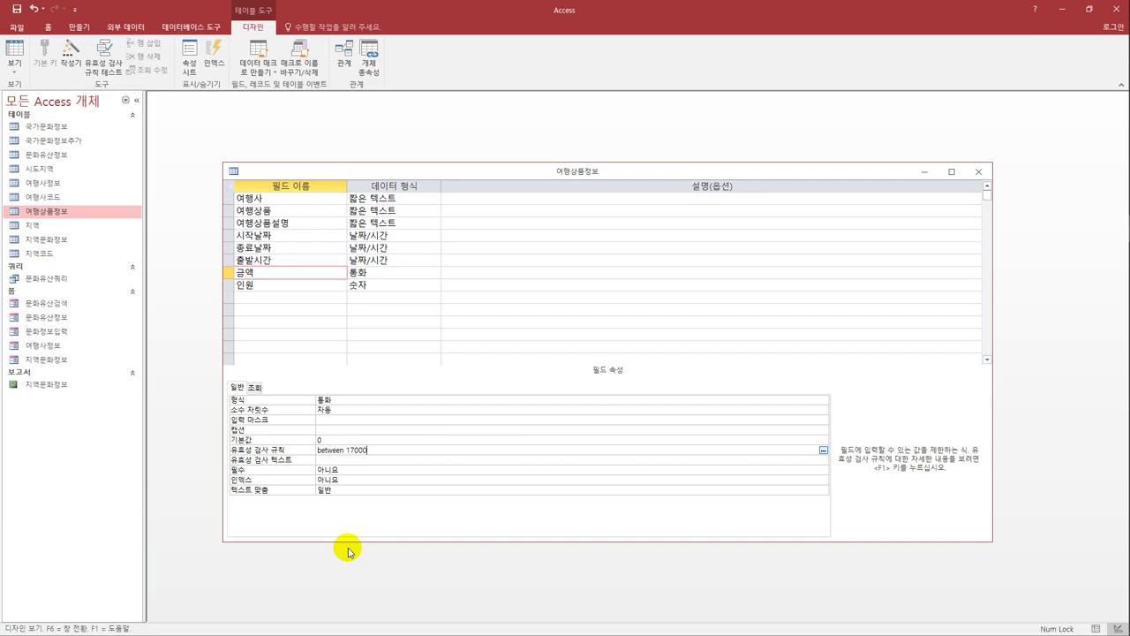
text( and 100000)
key(Return)
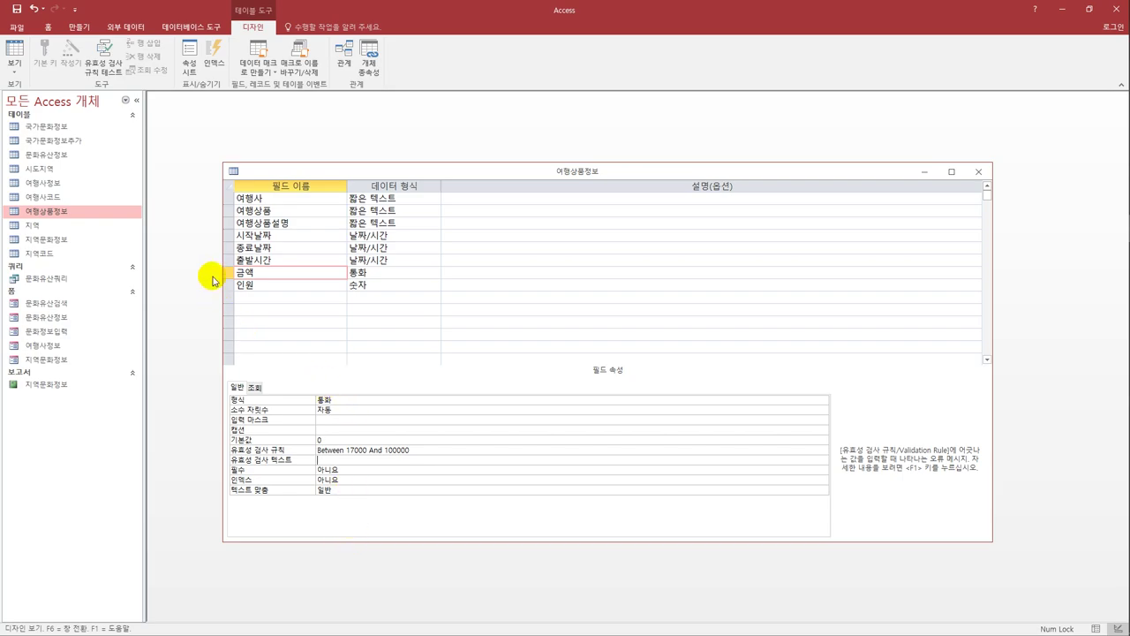
Step: Set the input mask of the 인원 field to 999
click(267, 287)
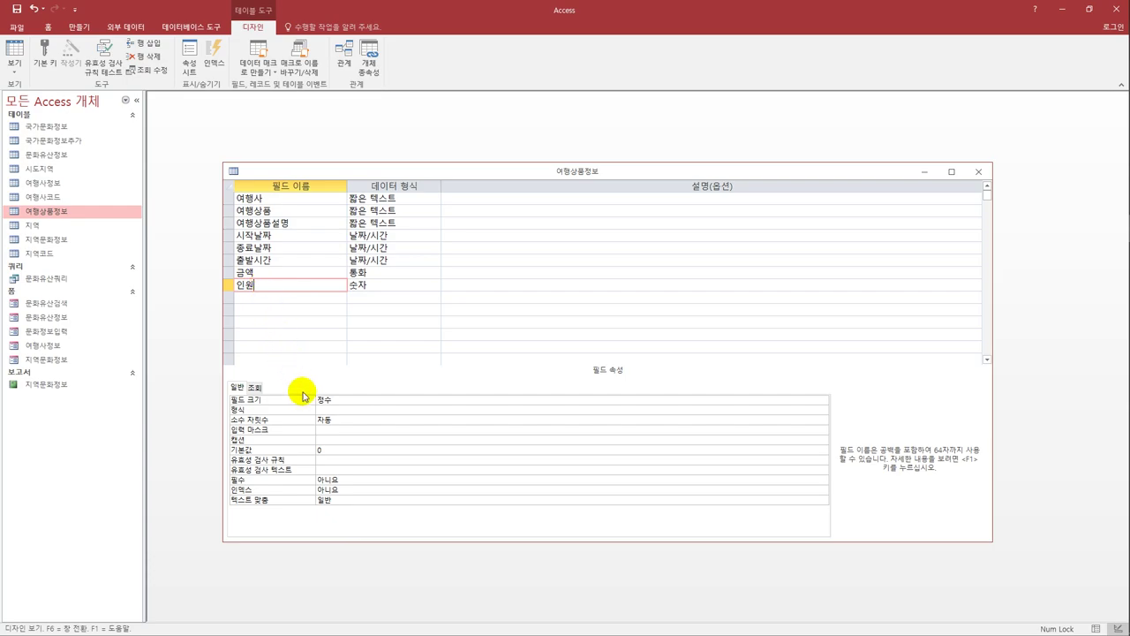
click(344, 432)
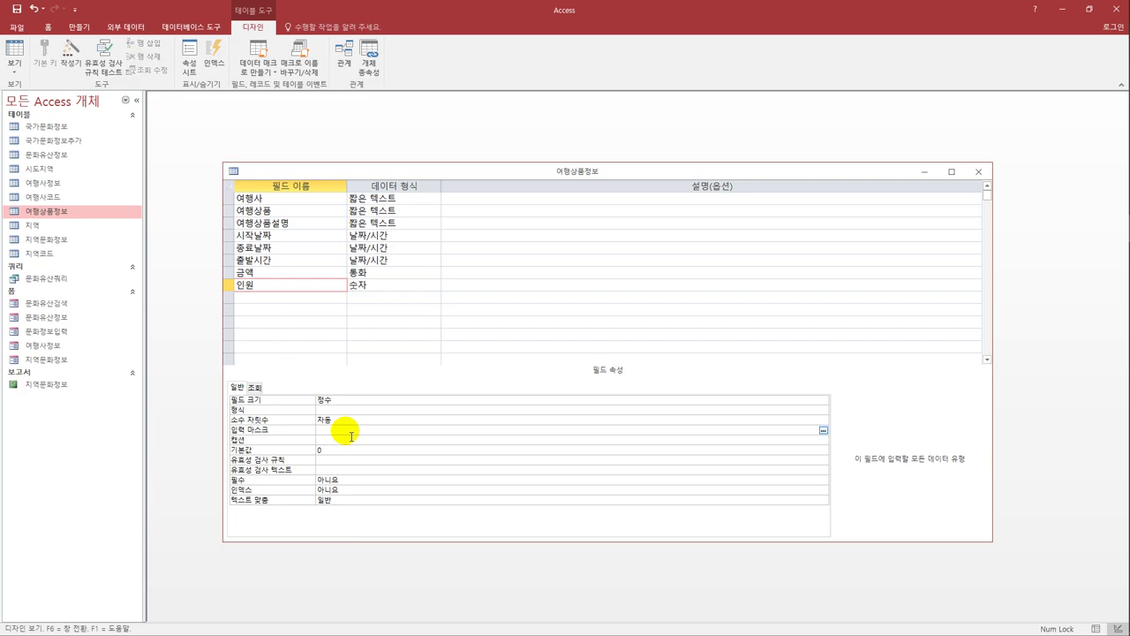
text(999)
key(Return)
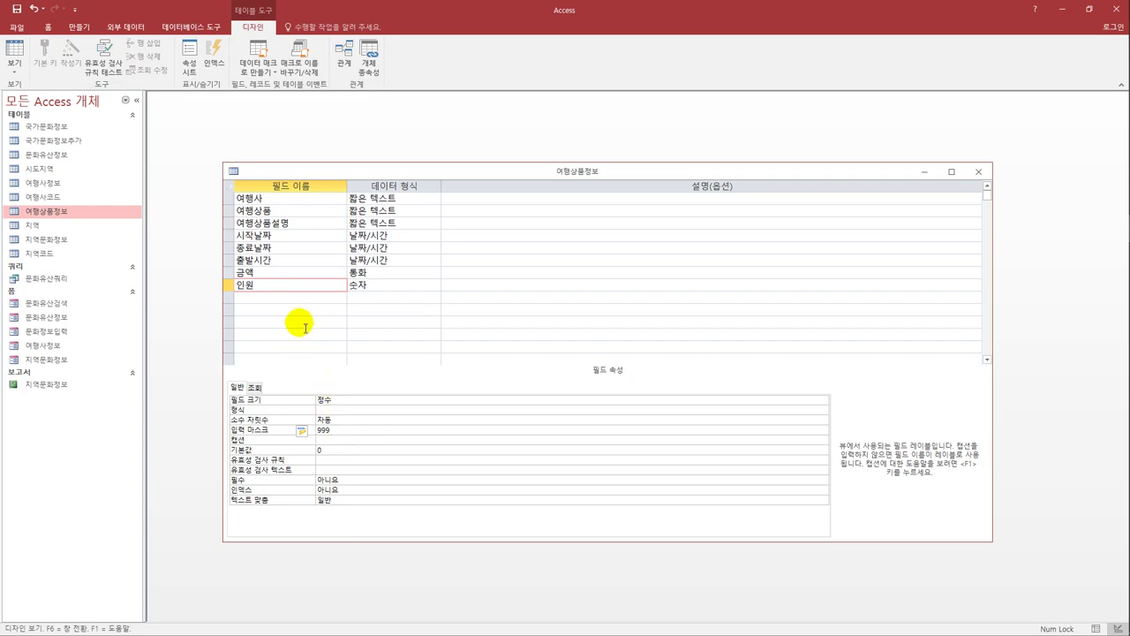
Step: Set the display format of the 시작날짜 field to mm월 dd일
click(291, 237)
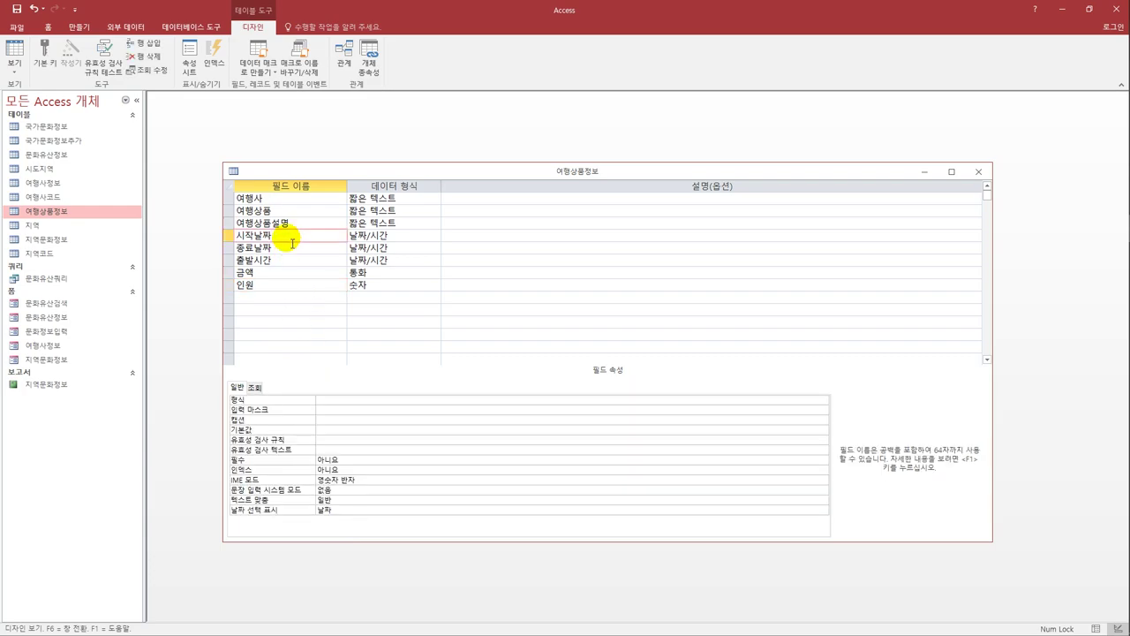
click(292, 251)
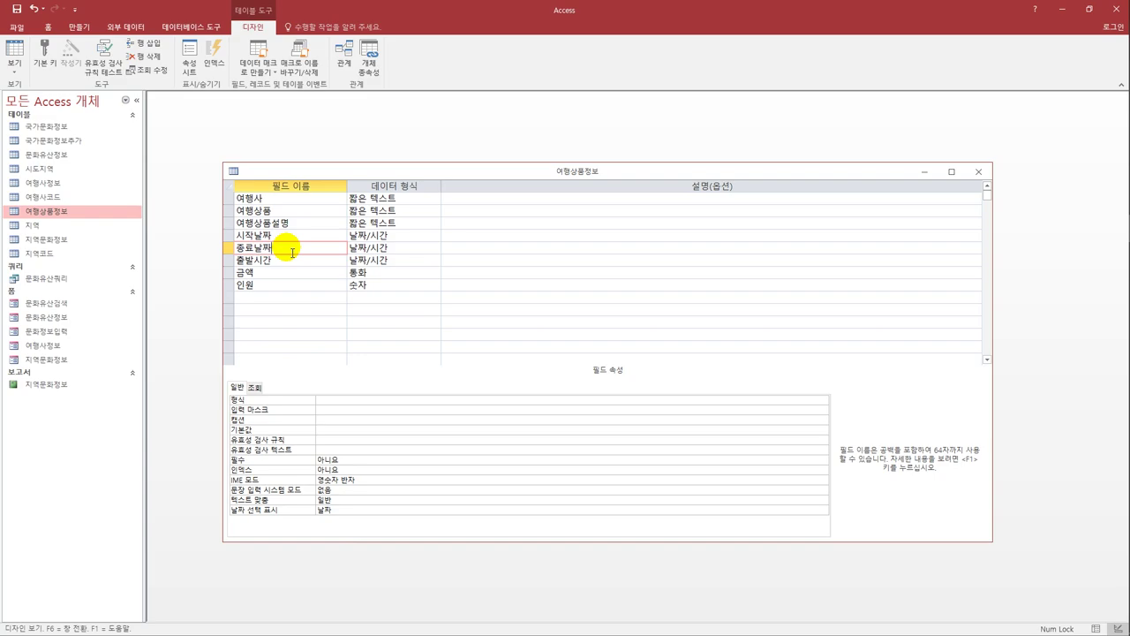
click(285, 236)
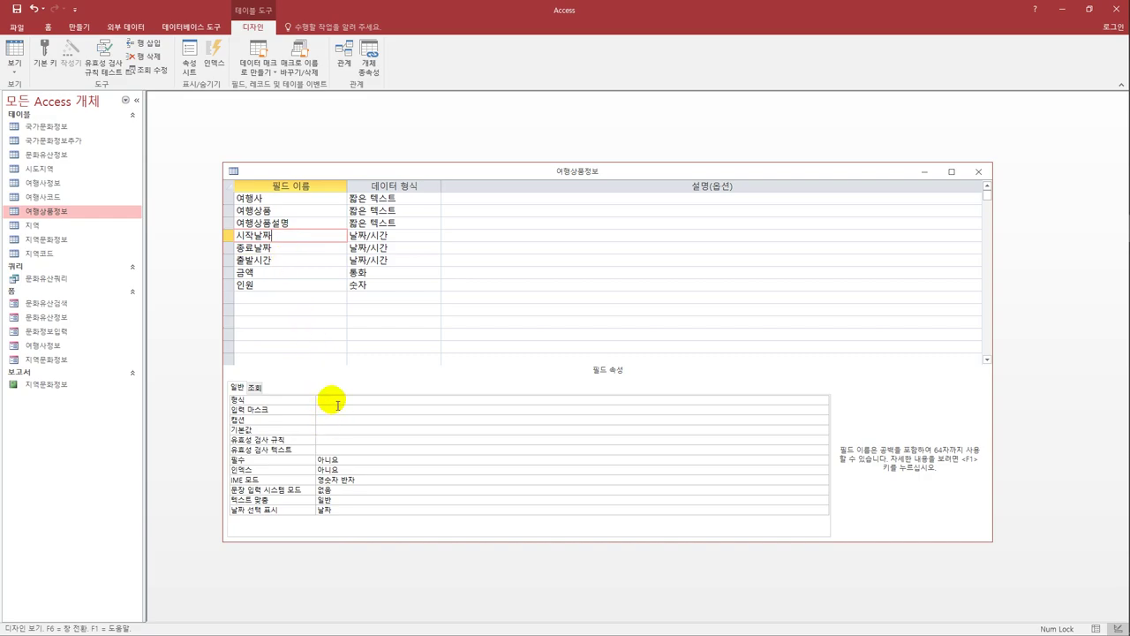
click(338, 403)
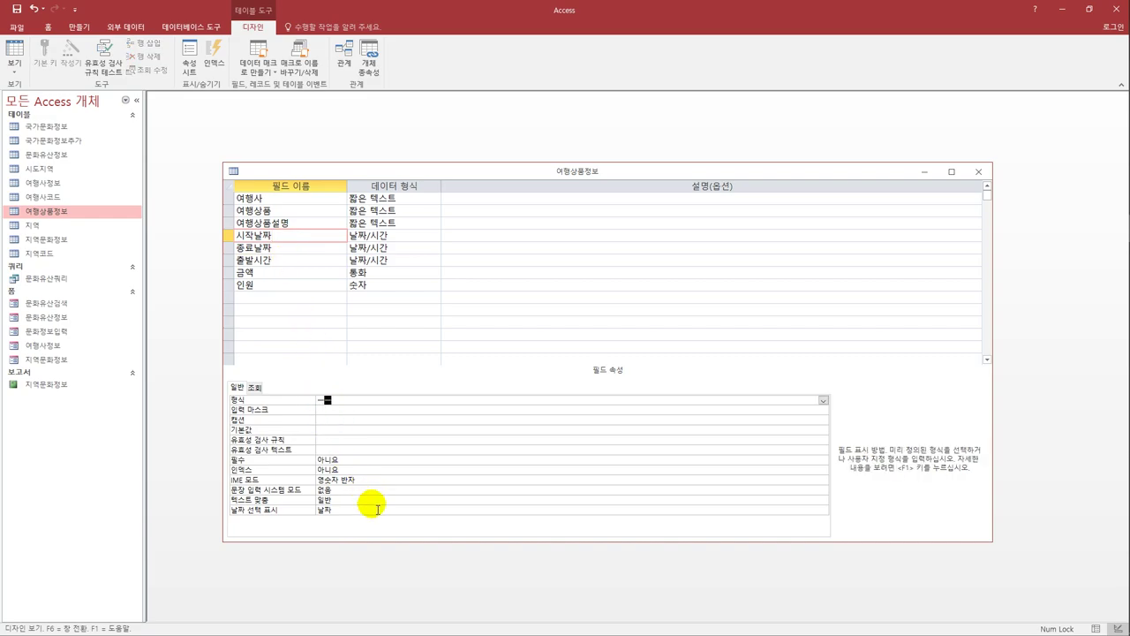
text(mm월 dd)
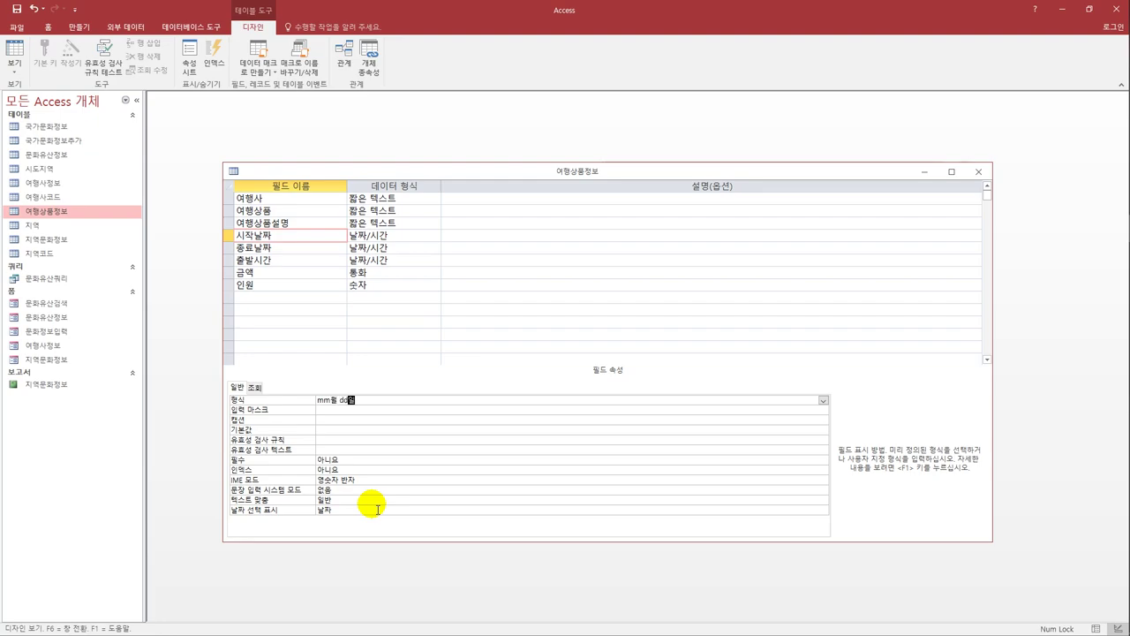
text(일)
Step: Set the display format of the 종료날짜 field to mm월 dd일
click(278, 249)
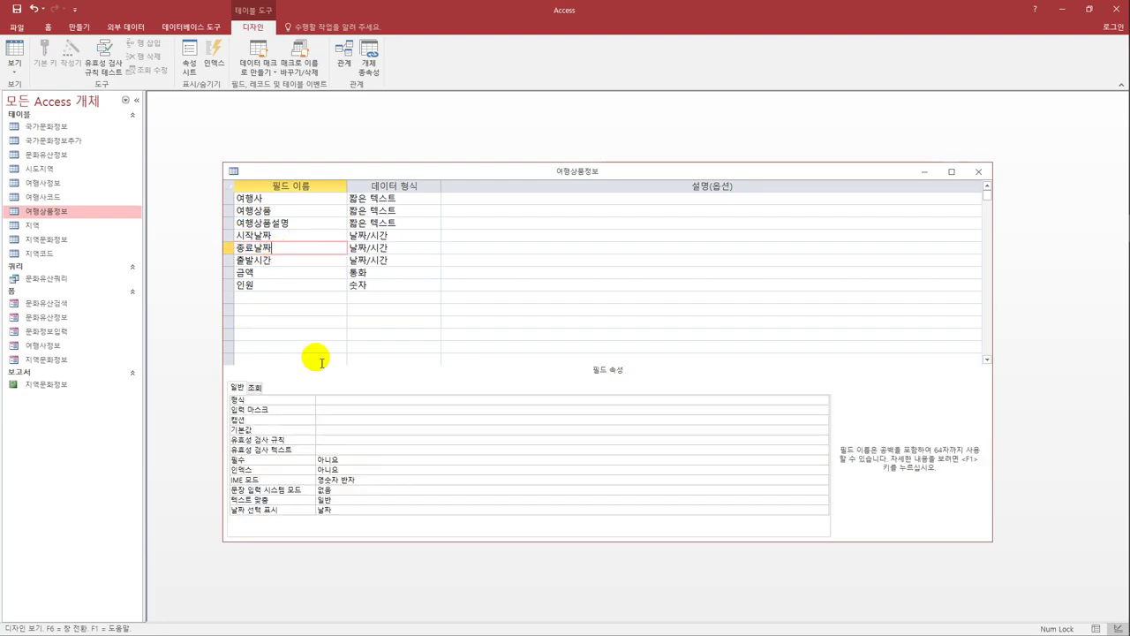
click(367, 401)
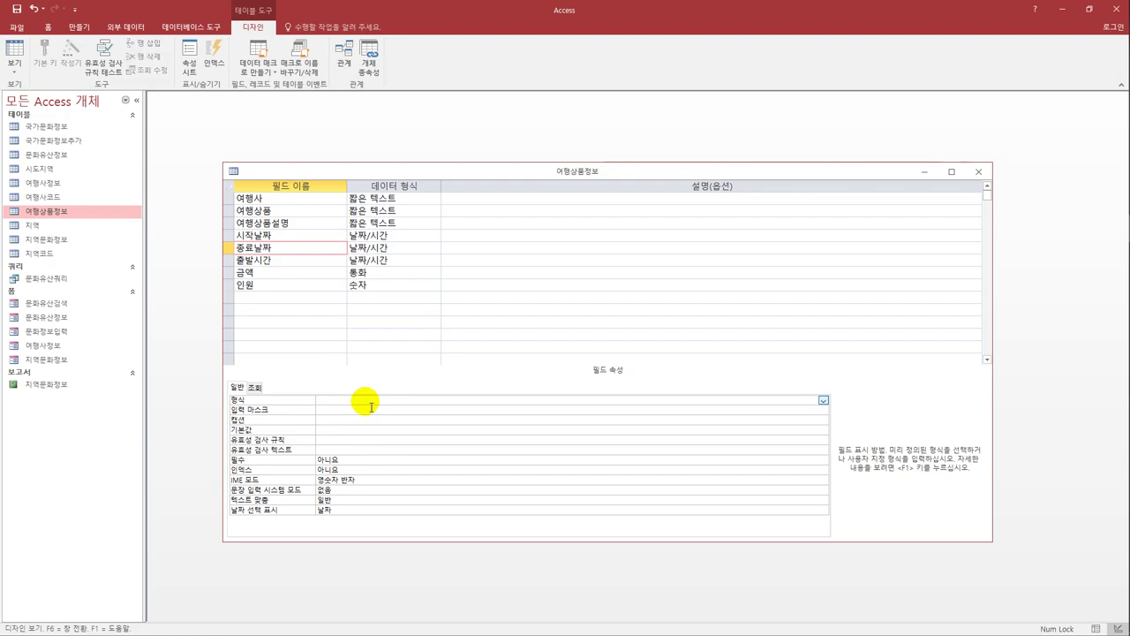
text(mm"월 "dd"일)
key(Return)
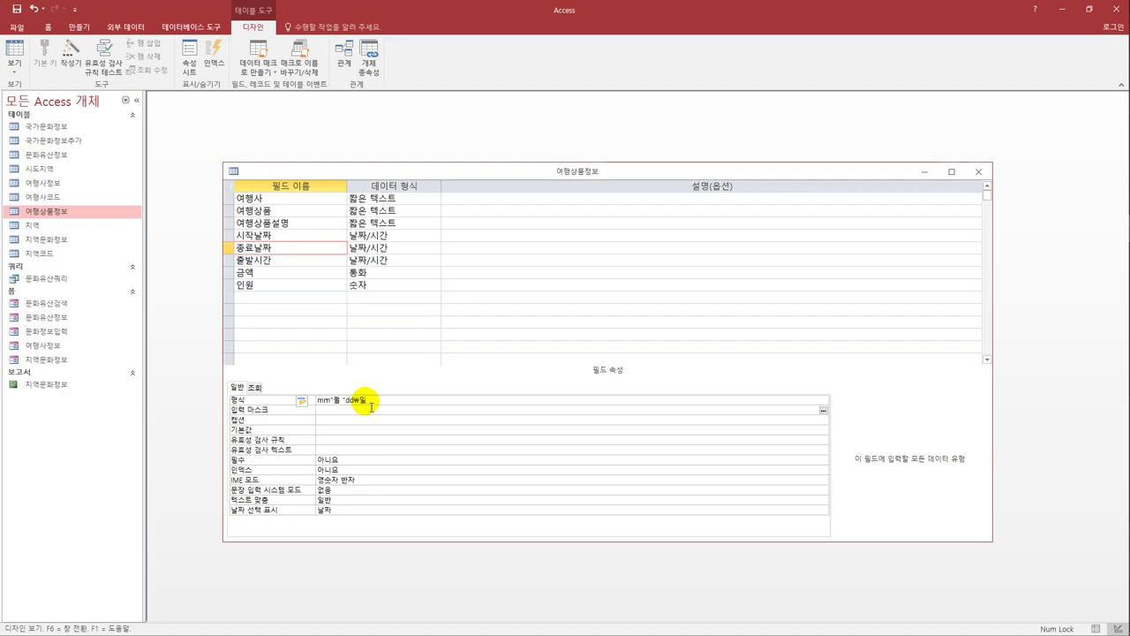
Step: Save the 여행상품정보 table design, agree to test existing data against the new rules, and close the table
click(16, 9)
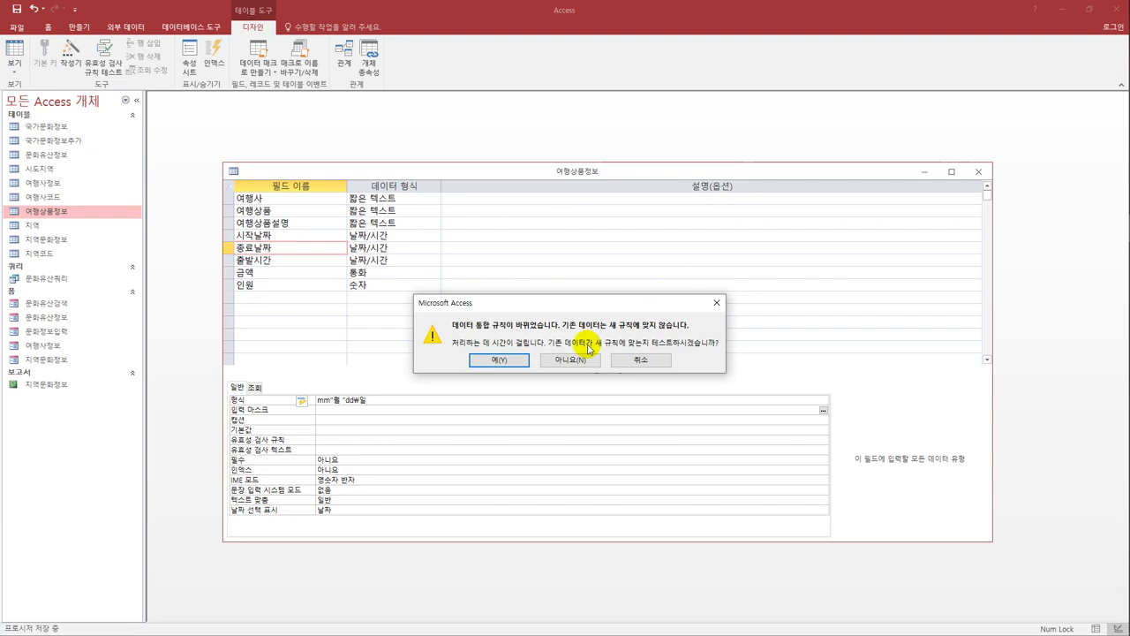
click(516, 361)
click(978, 170)
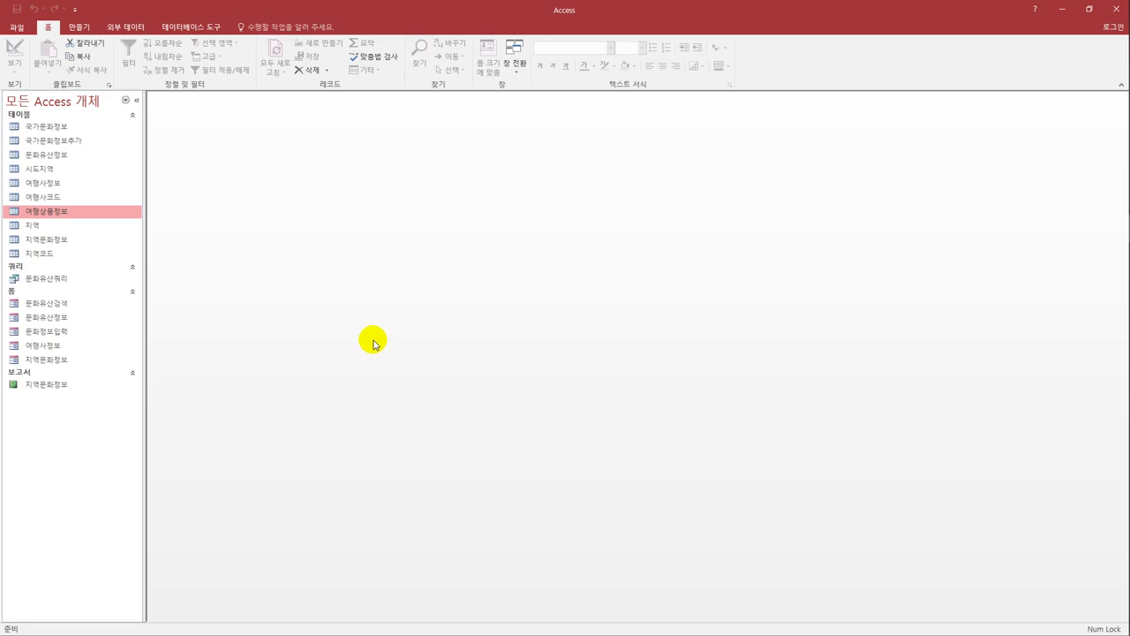
Step: Examine the records of the 국가문화정보추가 and 국가문화정보 tables in Datasheet view, closing each after viewing
click(55, 144)
double_click(54, 143)
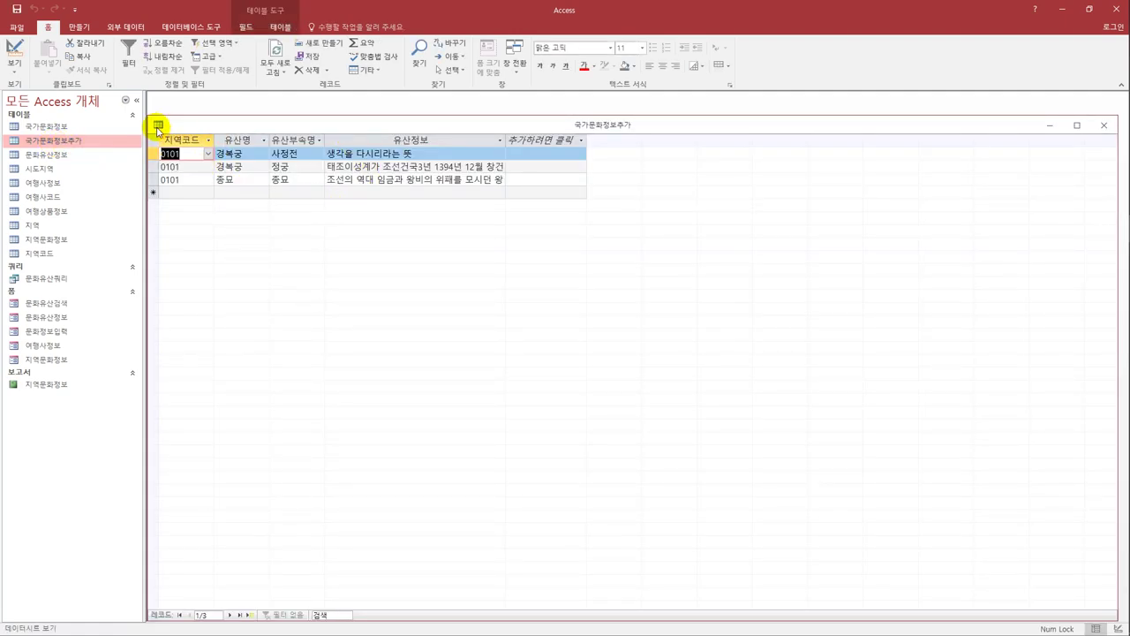
click(1103, 126)
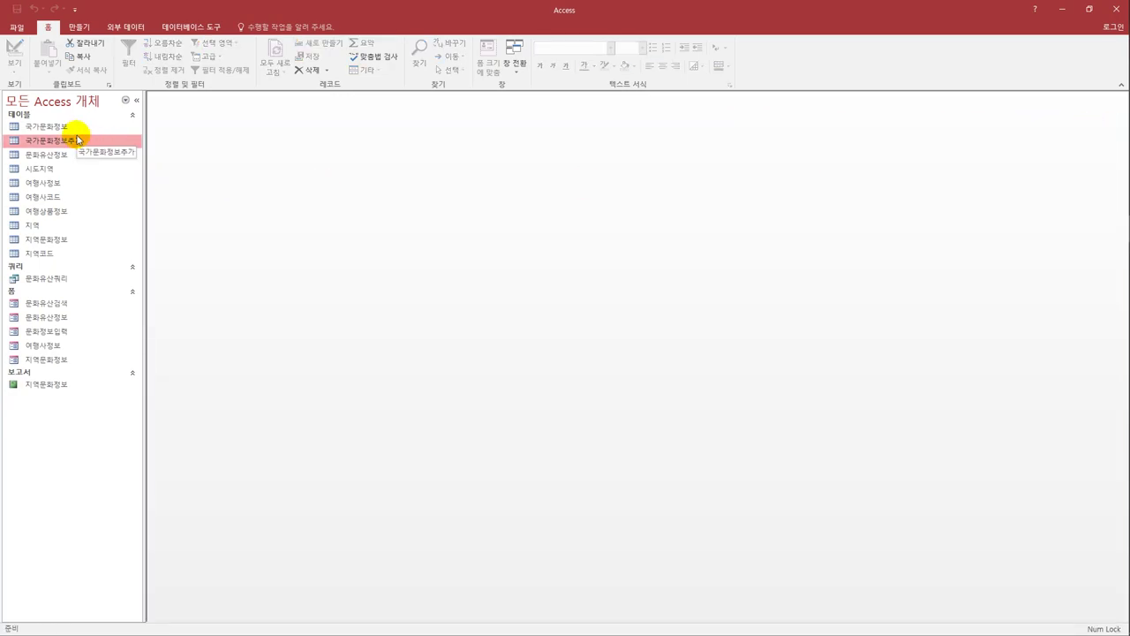
double_click(76, 125)
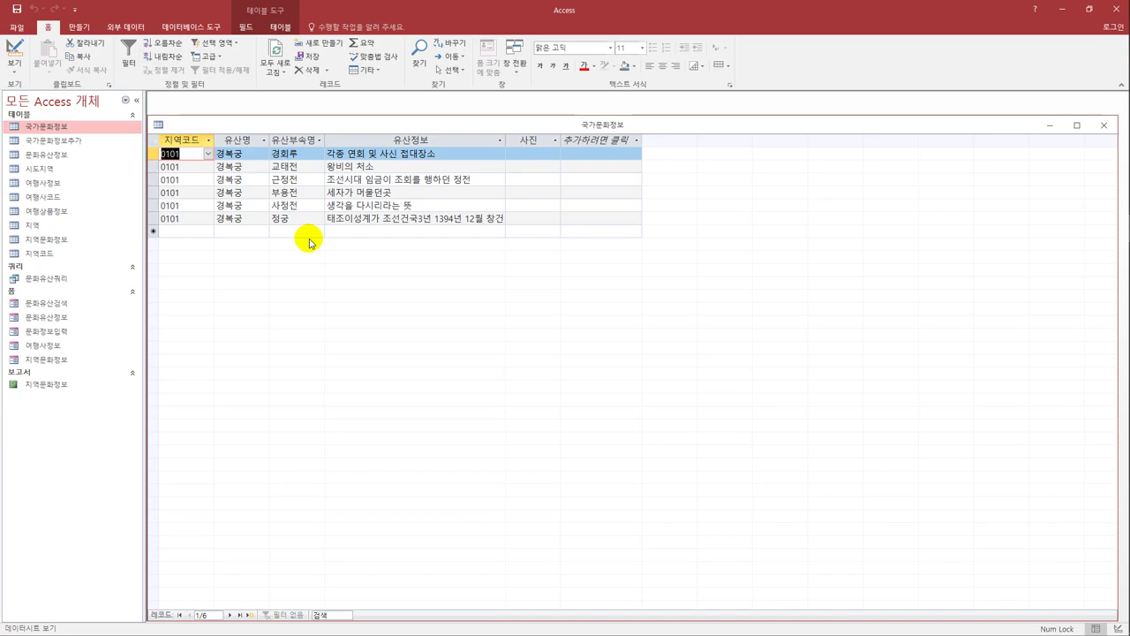
click(1101, 125)
Step: Create a new query in Design view based on the 국가문화정보추가 table
click(78, 27)
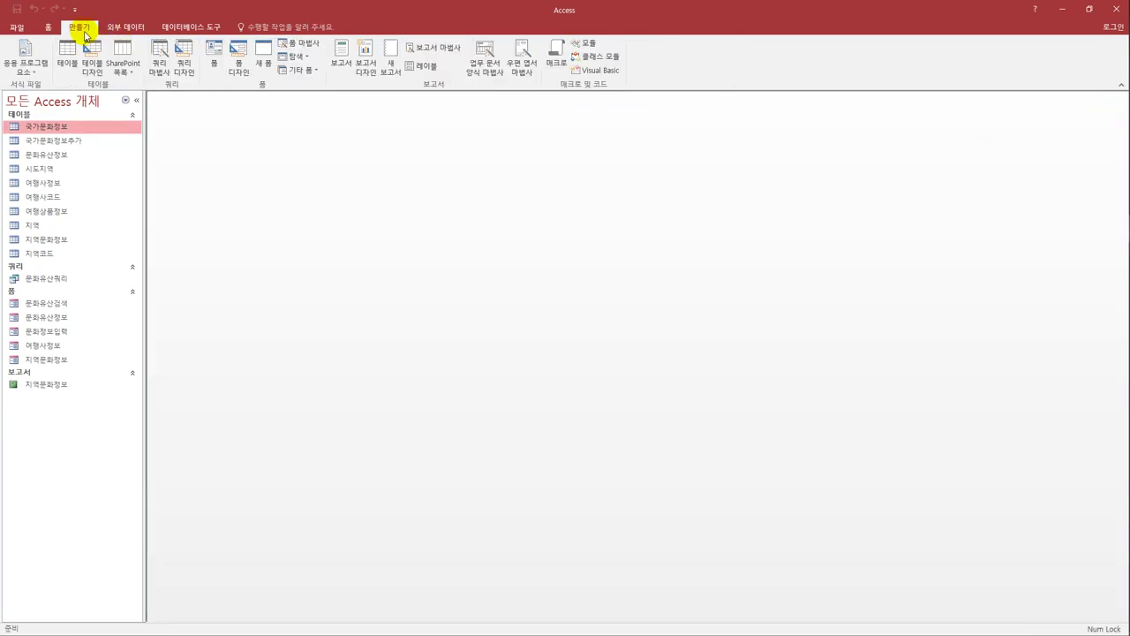
click(180, 76)
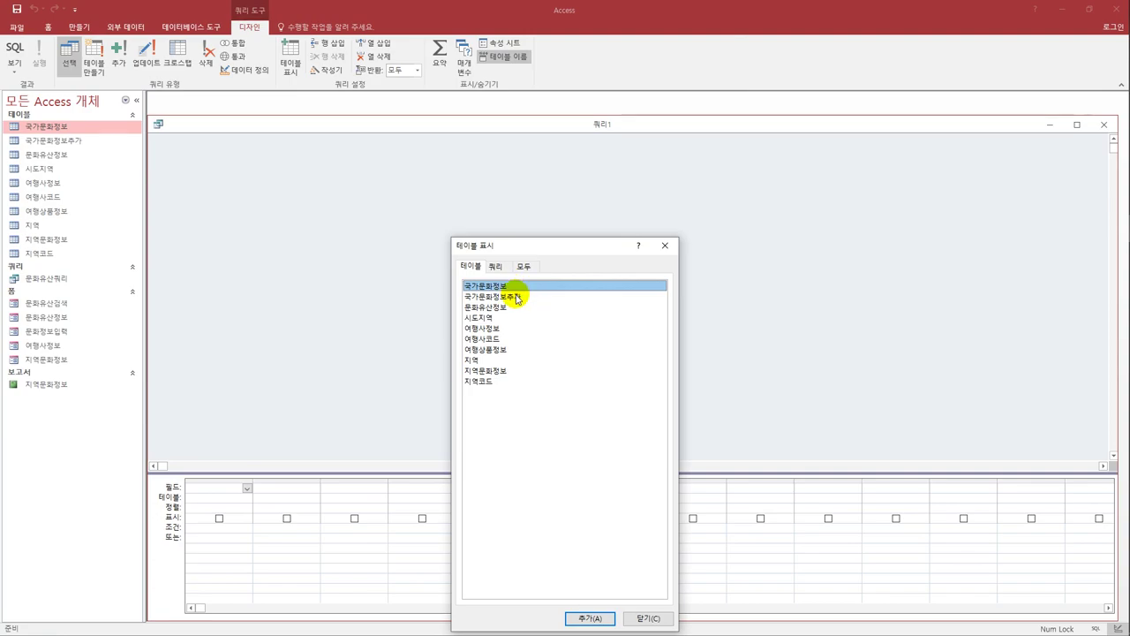
double_click(517, 297)
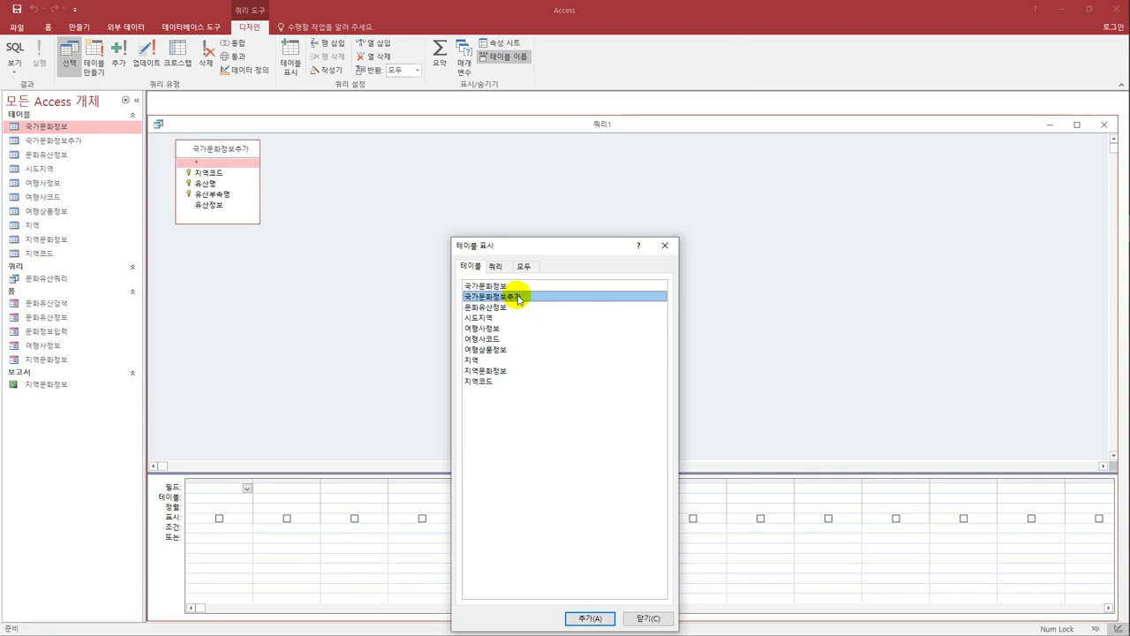
click(665, 245)
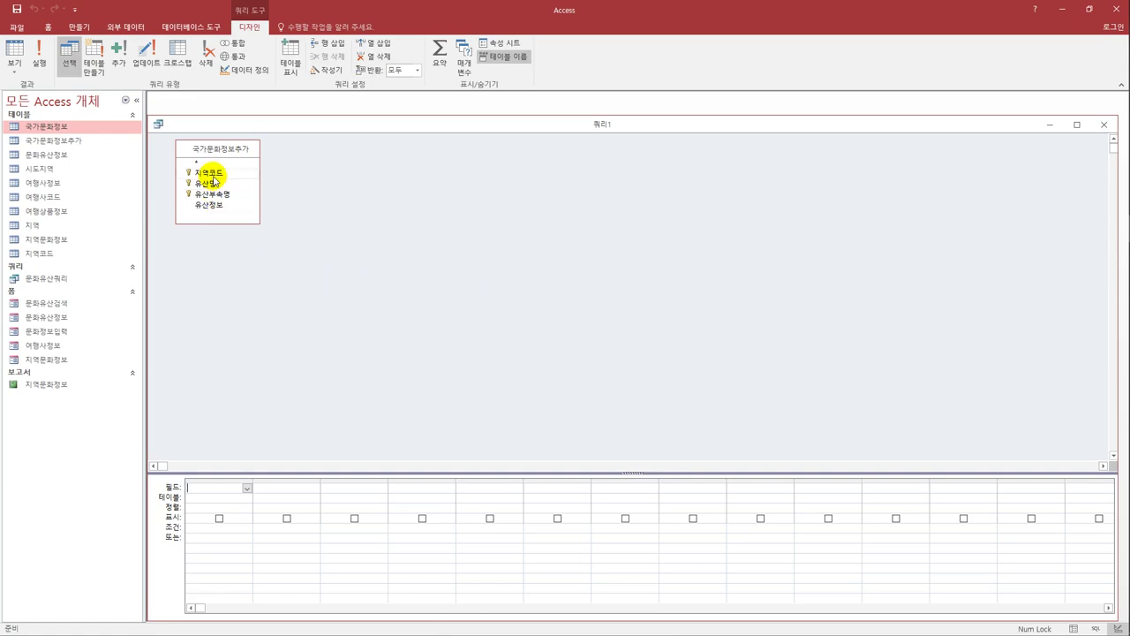
Step: Add the 지역코드, 유산명, 유산부속명 and 유산정보 fields to the query grid
double_click(212, 174)
double_click(212, 183)
click(219, 195)
double_click(218, 195)
double_click(219, 205)
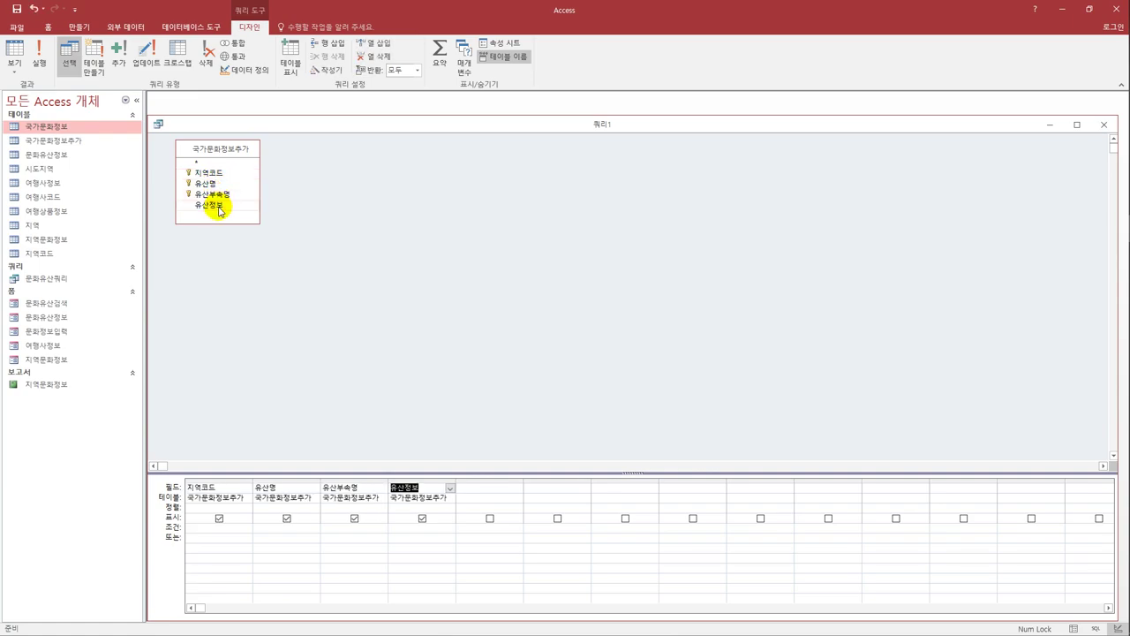
Step: Compare the records of the 국가문화정보추가 and 국가문화정보 tables in Datasheet view, and close both tables
double_click(92, 141)
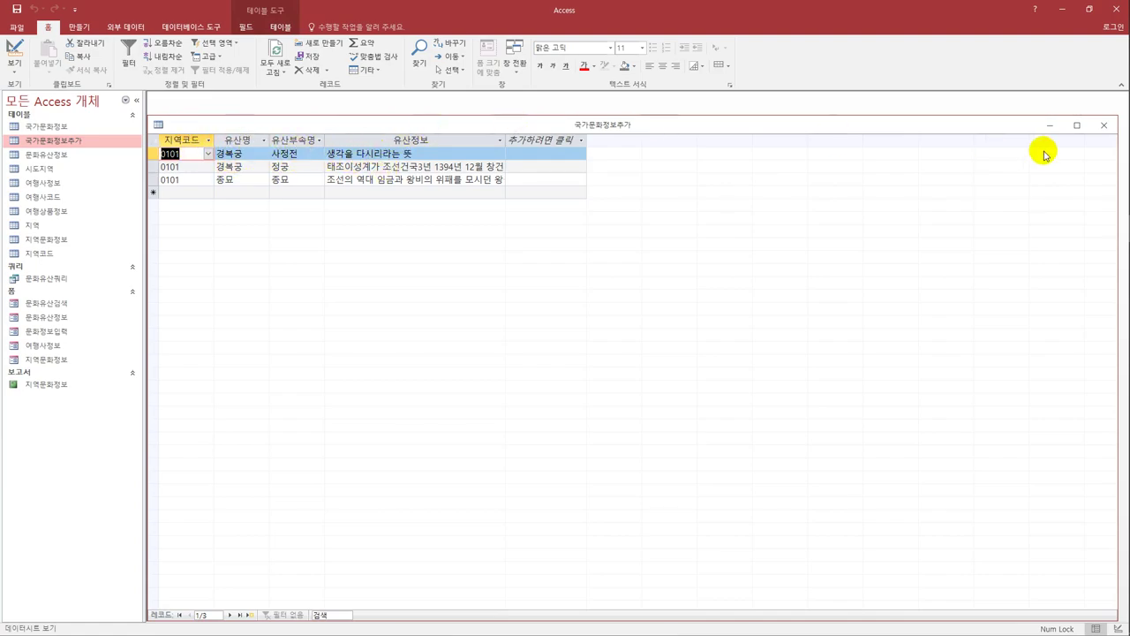
double_click(42, 127)
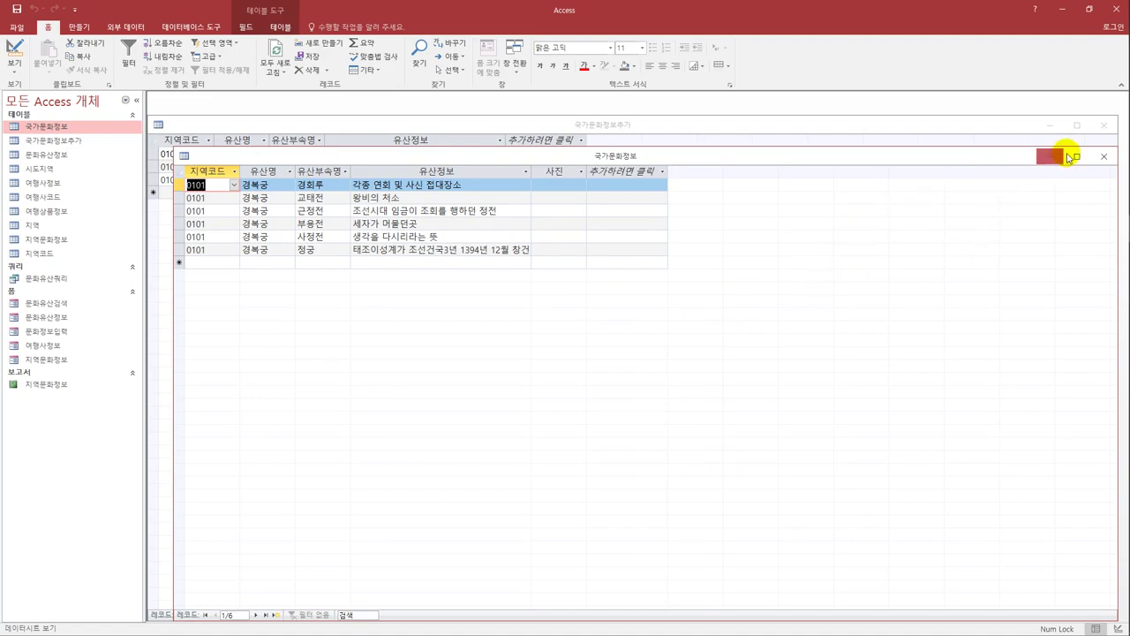
click(1103, 157)
click(1103, 125)
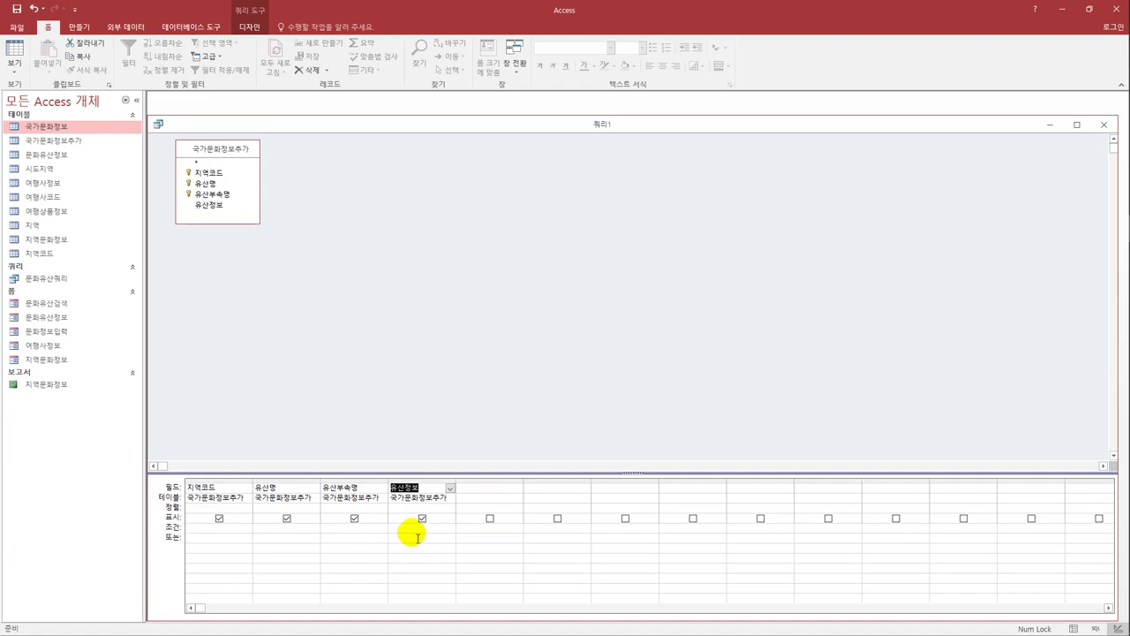
Step: Turn the query into an append query that targets the 국가문화정보 table in the current database
click(413, 528)
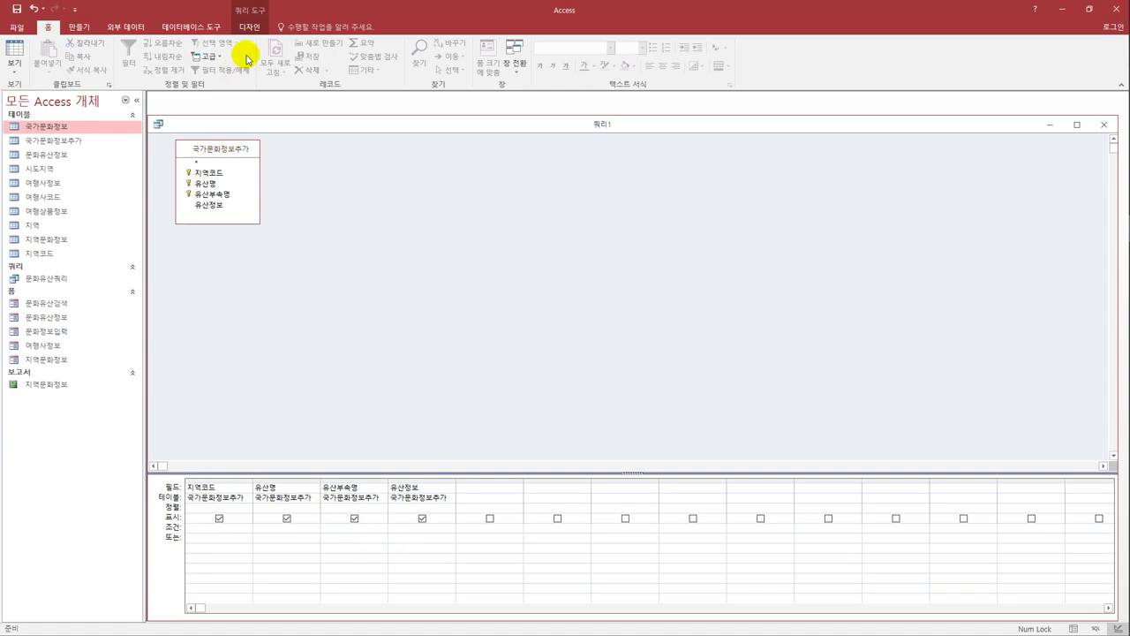
click(250, 27)
click(117, 54)
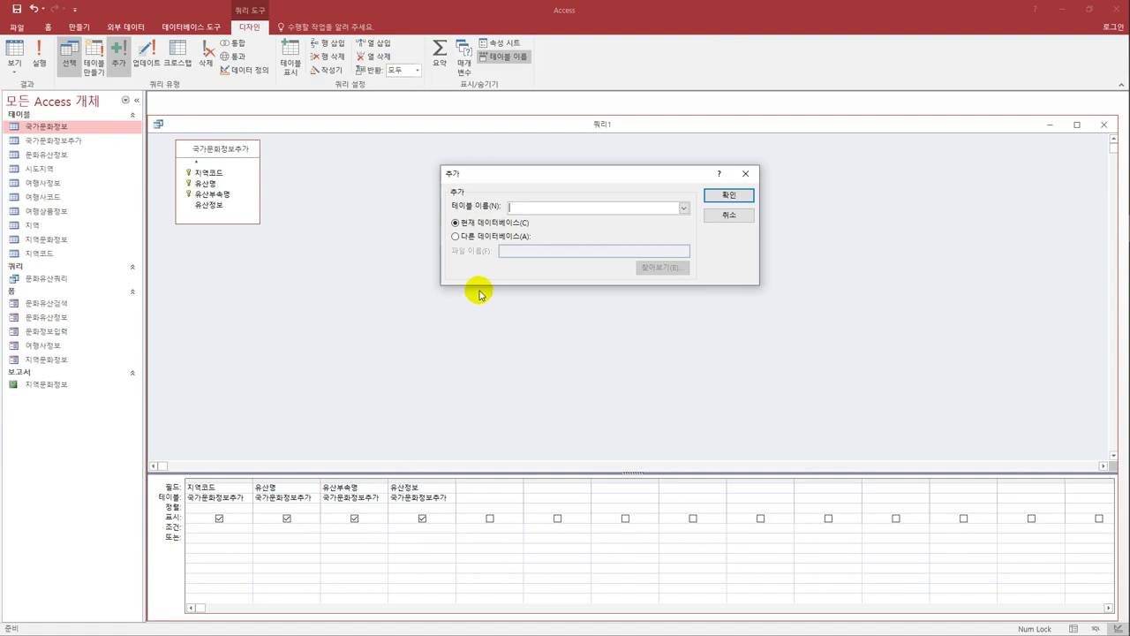
click(682, 208)
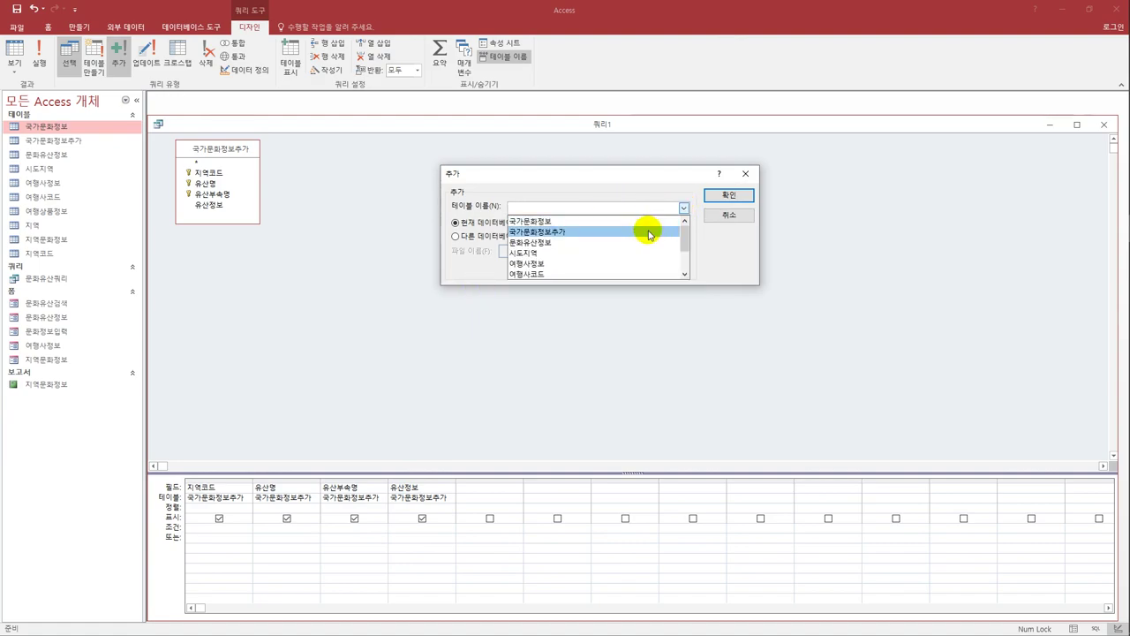
click(644, 222)
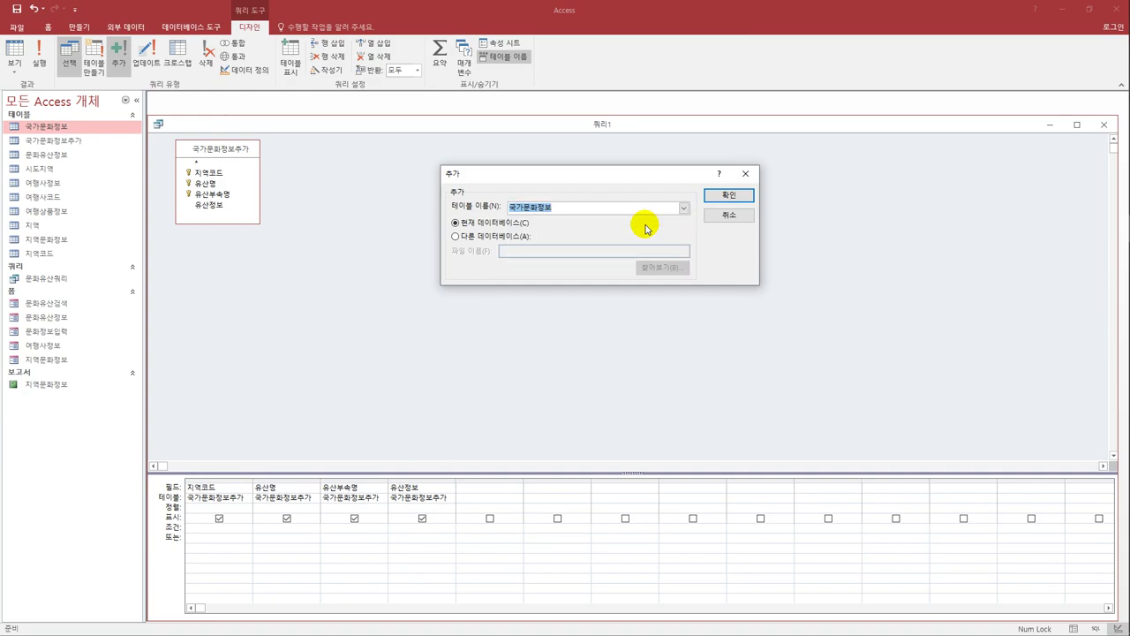
click(722, 193)
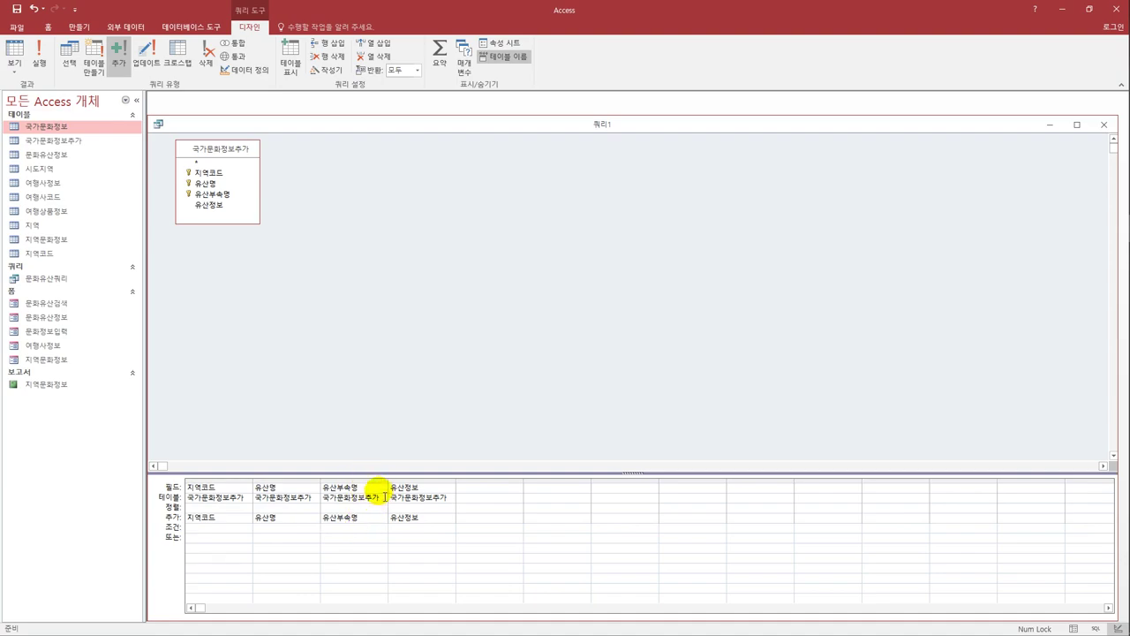
Step: Widen the 유산부속명 column and set its criterion to Not In (select 유산부속명 from 국가문화정보)
drag(455, 482, 485, 487)
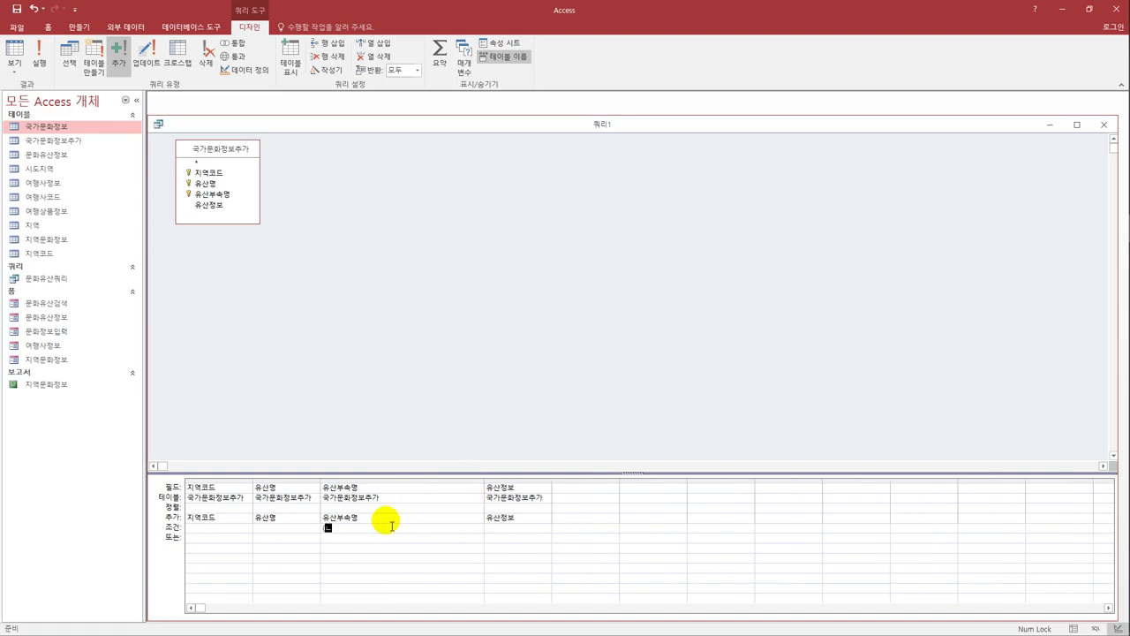
text(elect 유사)
key(BackSpace)
key(BackSpace)
text(유산)
key(BackSpace)
text(부속)
text(명 from 국가문화정보))
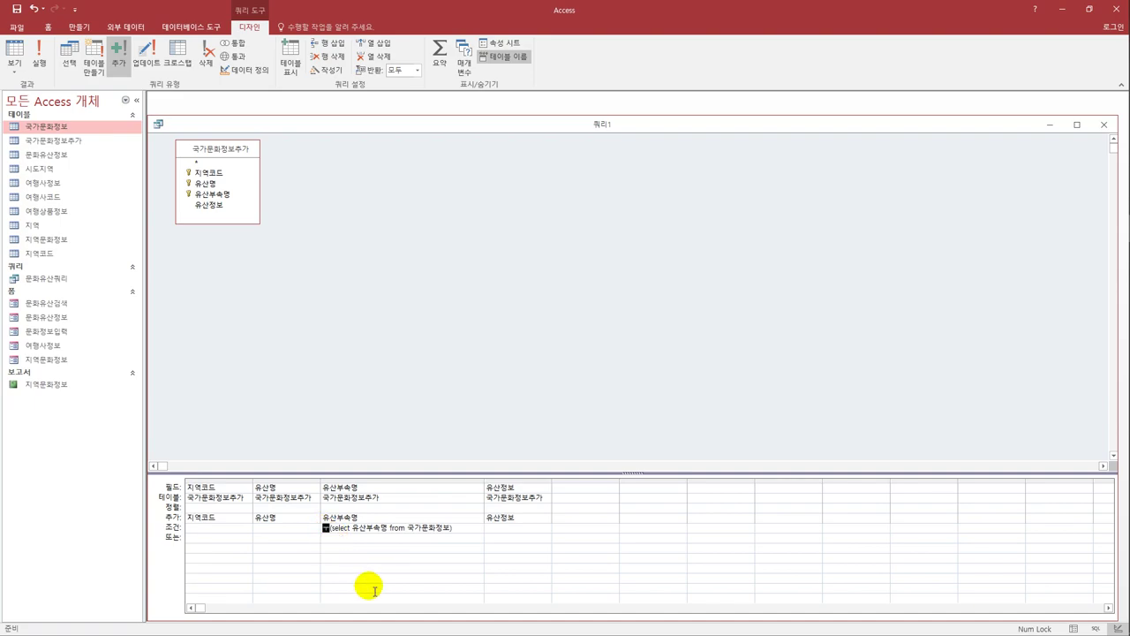
text(not in)
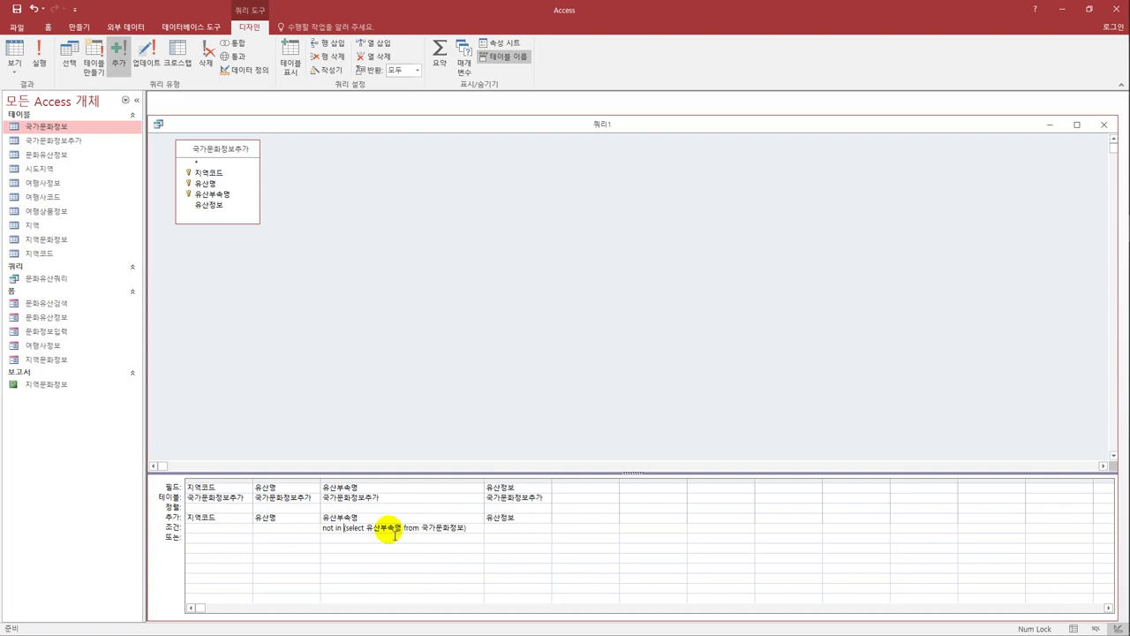
click(335, 543)
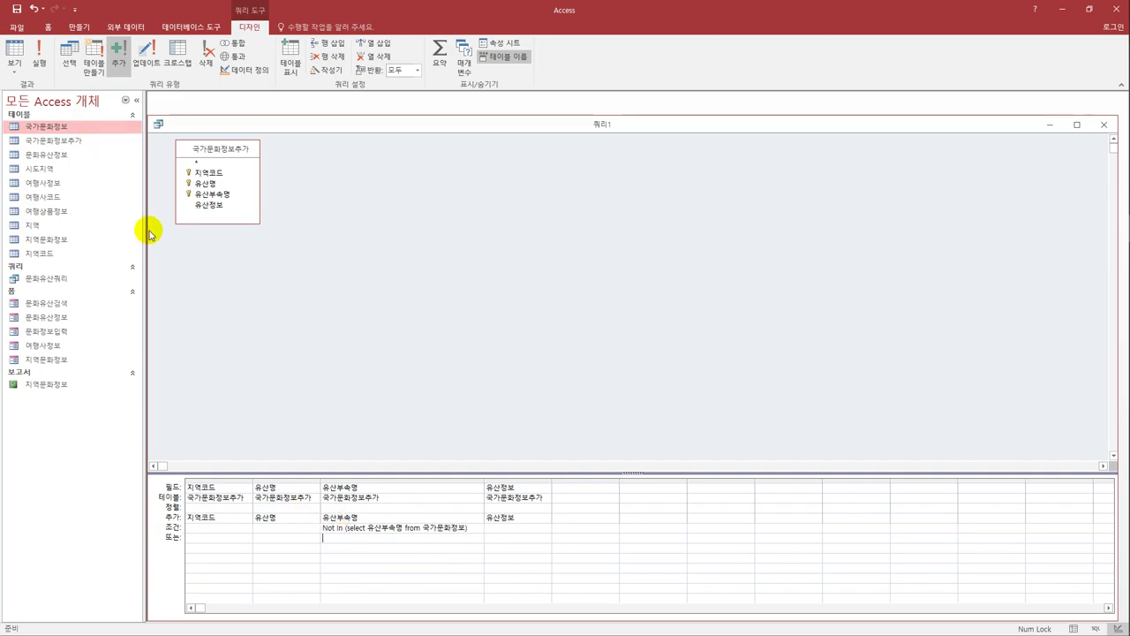
Step: Run the append query and agree to append the selected rows
click(47, 69)
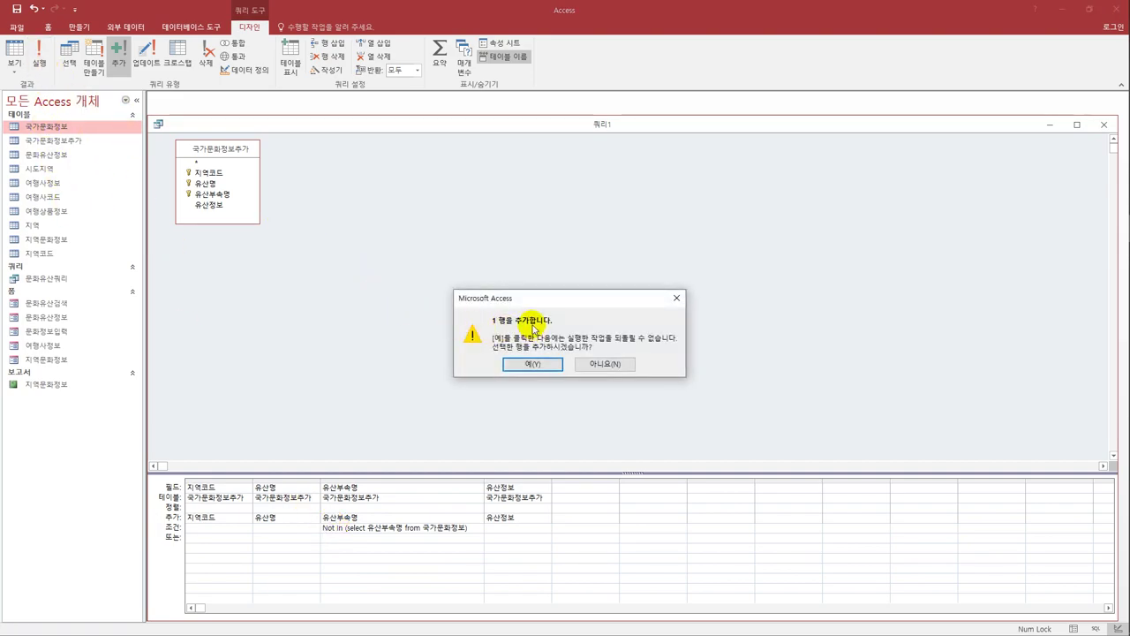
drag(541, 306, 460, 264)
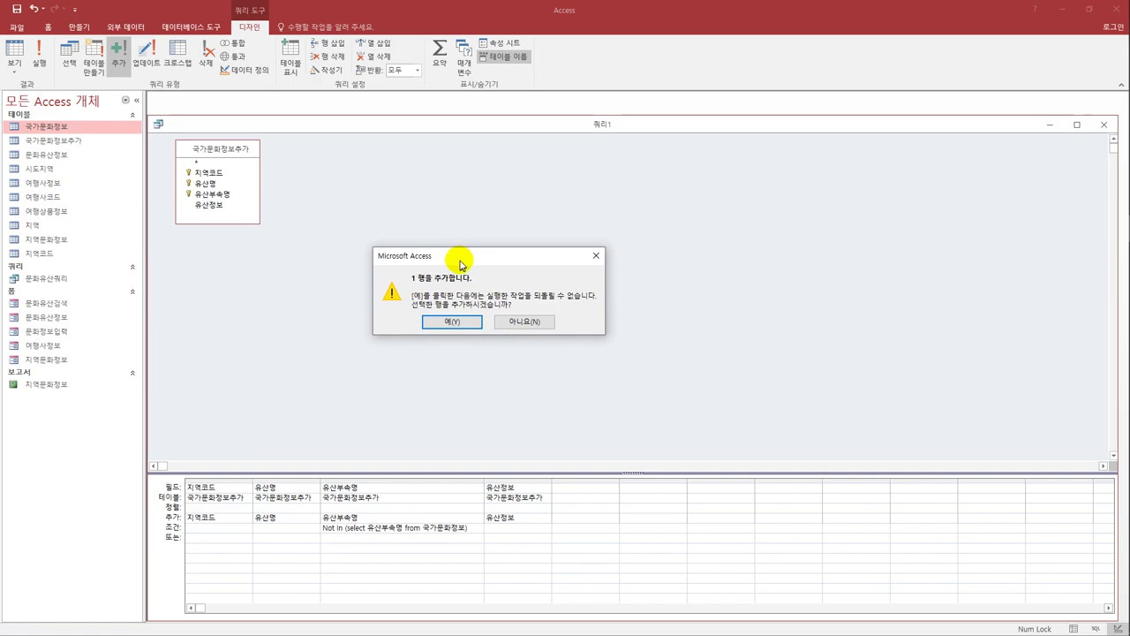
click(452, 320)
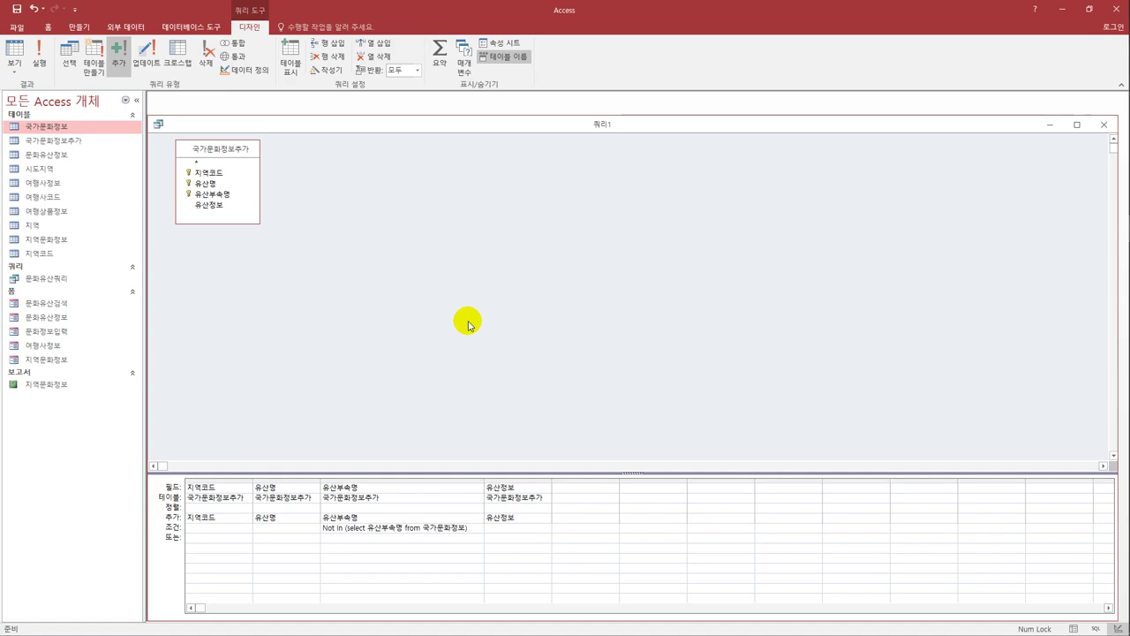
Step: Save the append query as 정보추가쿼리 and close it
click(19, 11)
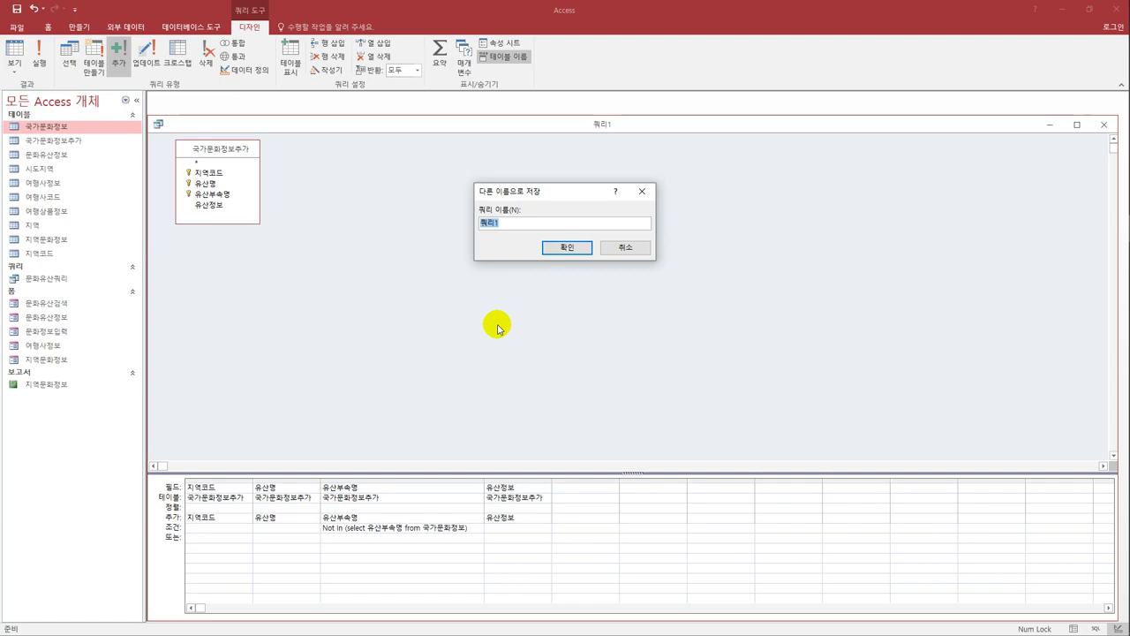
text(w)
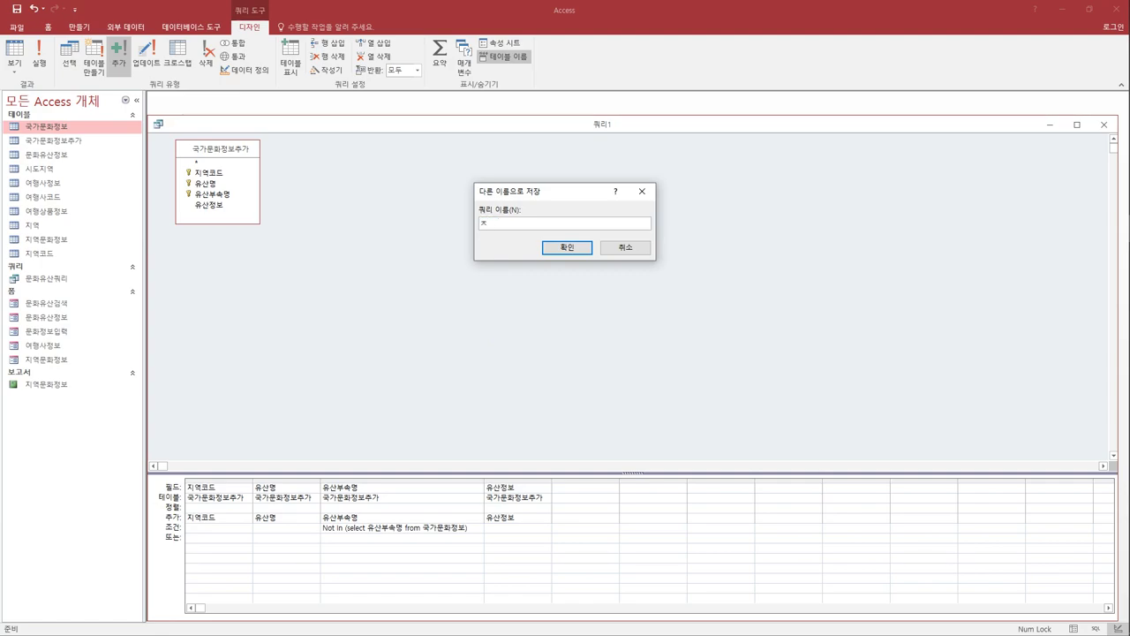
text(정보추가쿼리)
click(554, 248)
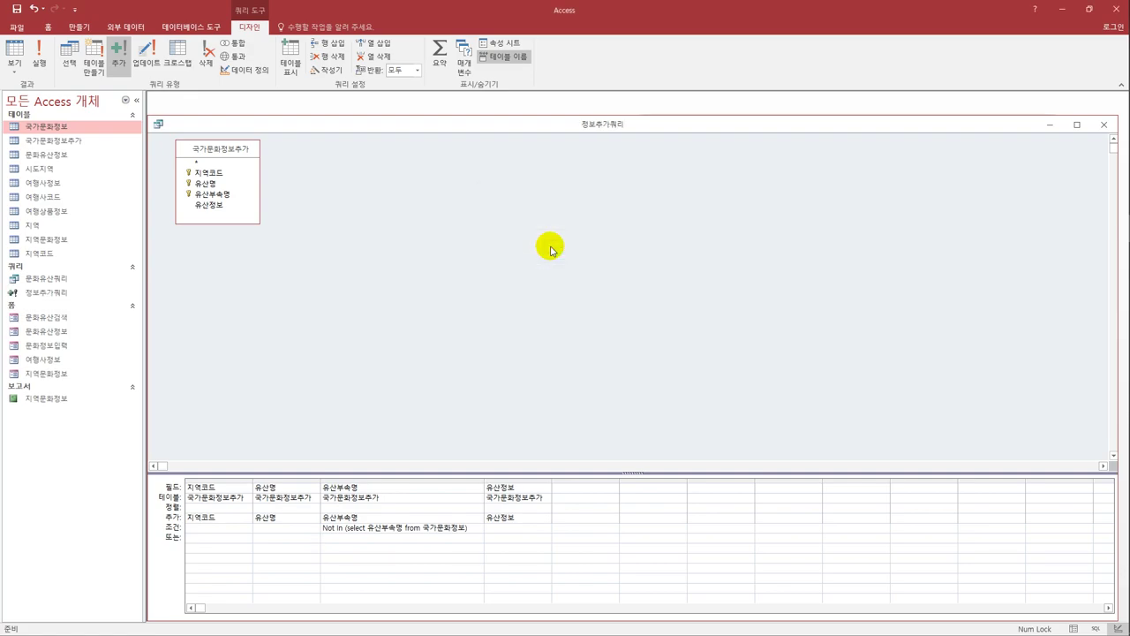
click(1096, 122)
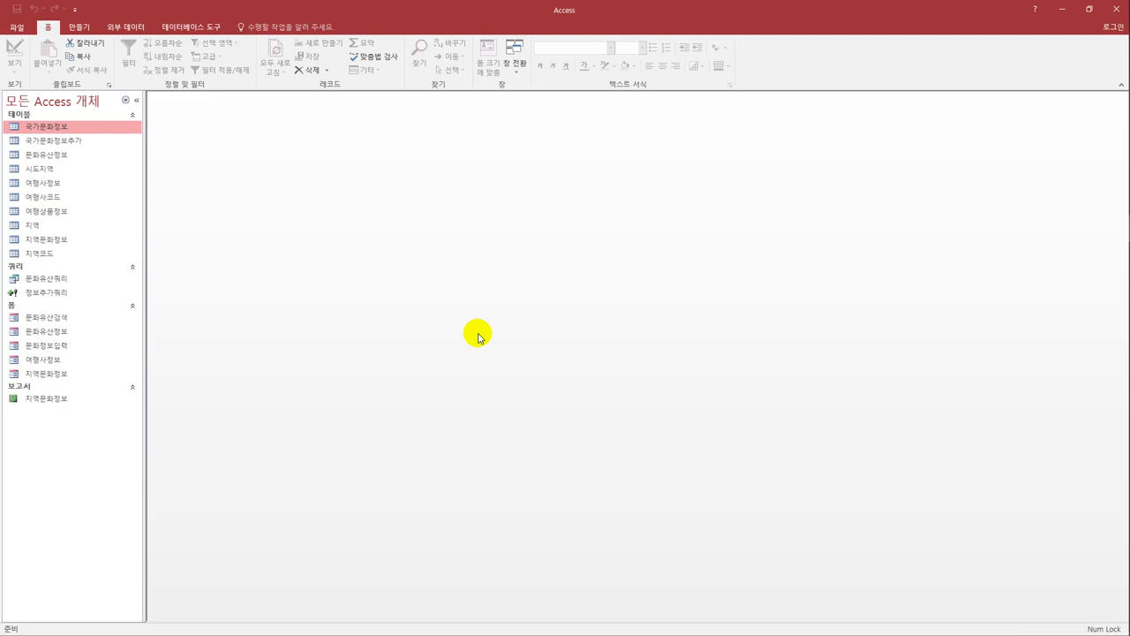
Step: Open the 여행상품정보 table in Design view and show the lookup properties of the 여행사 field
click(76, 217)
right_click(76, 218)
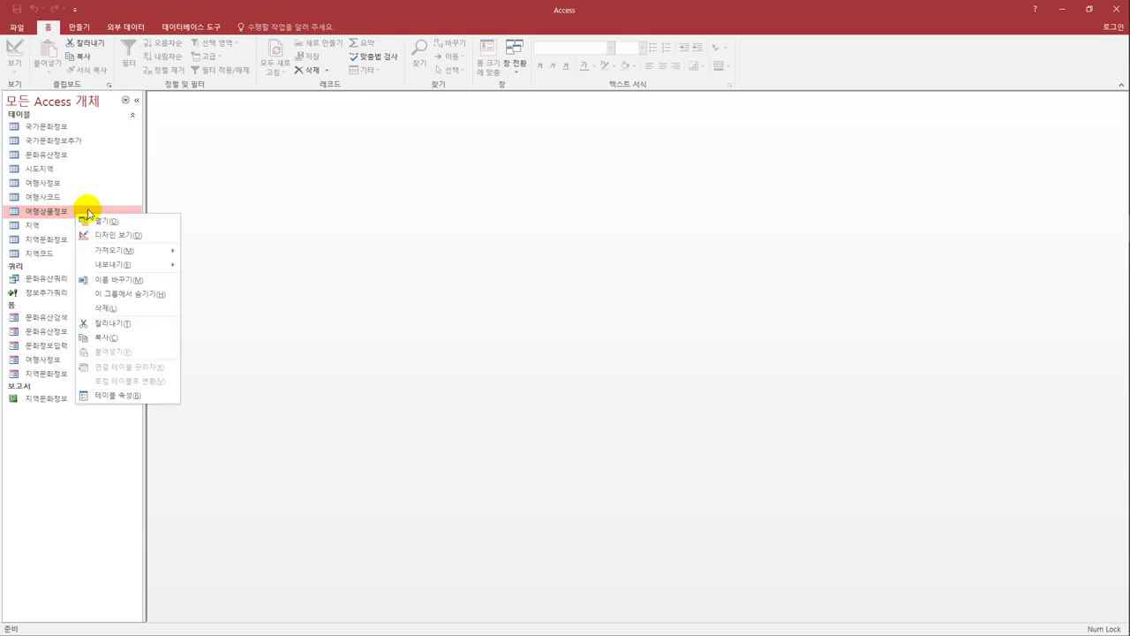
click(111, 234)
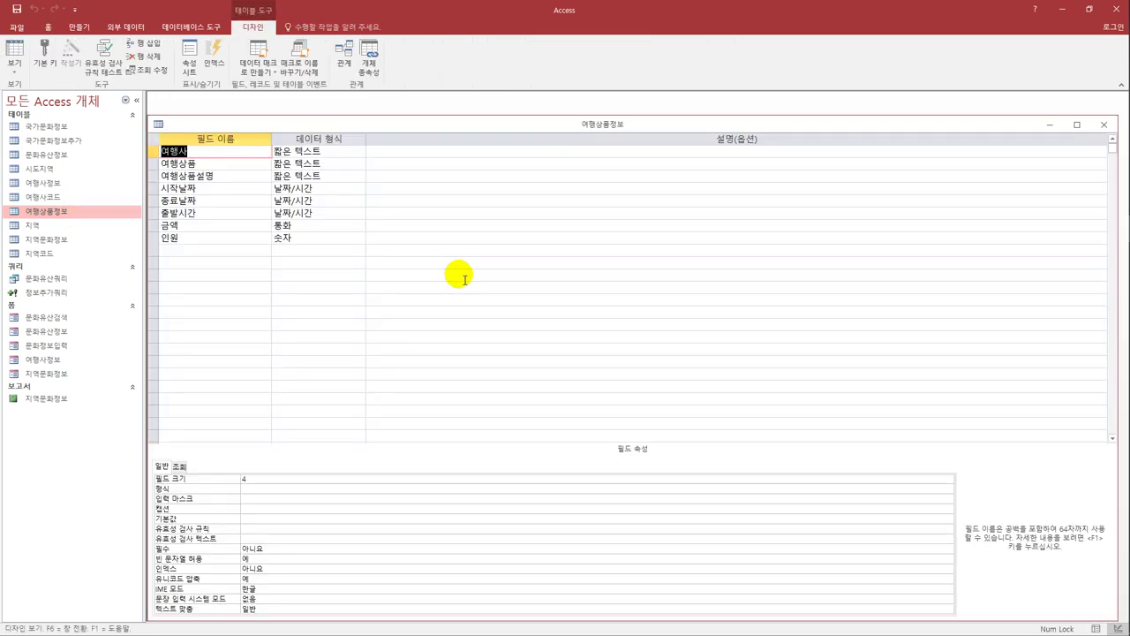
click(210, 157)
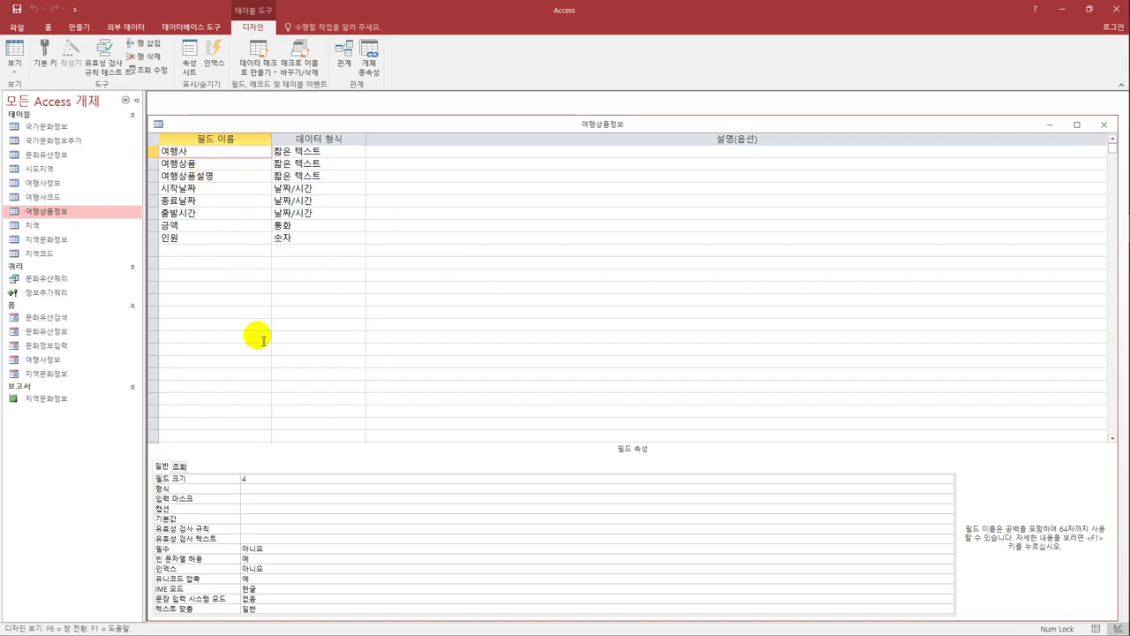
click(179, 465)
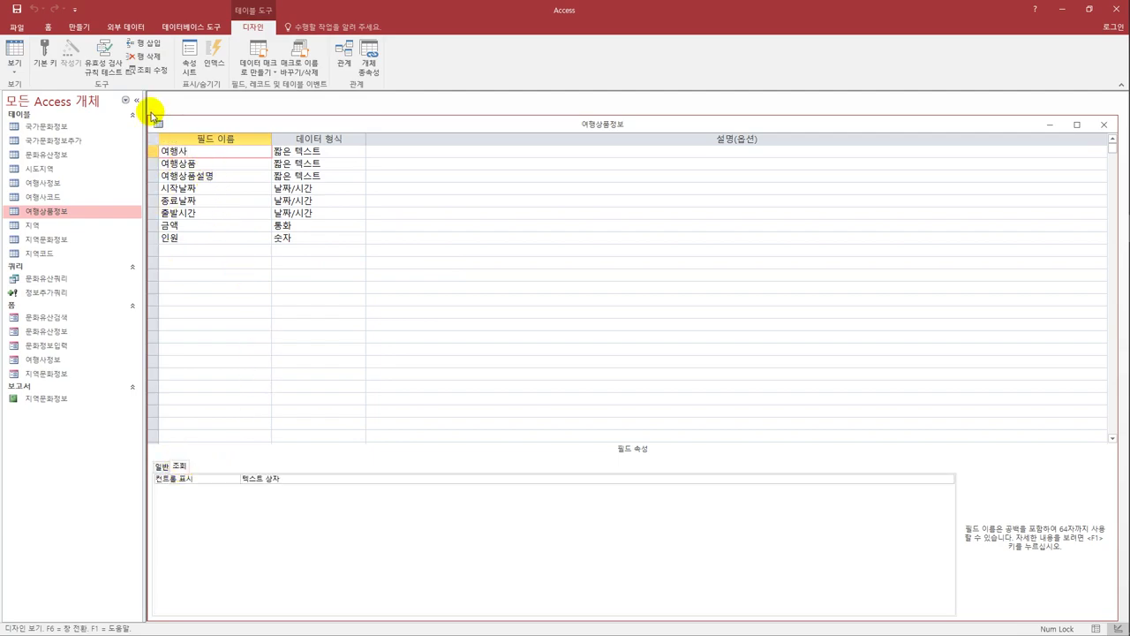
drag(150, 115, 263, 181)
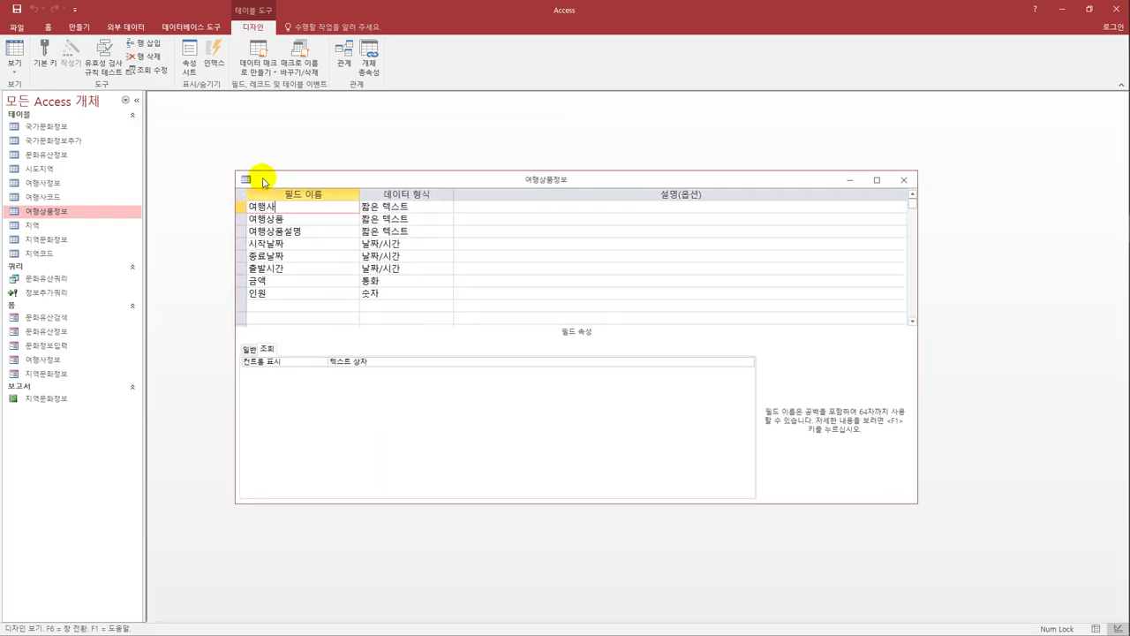
Step: Set the display control of the 여행사 field to 콤보 상자 (combo box)
click(744, 362)
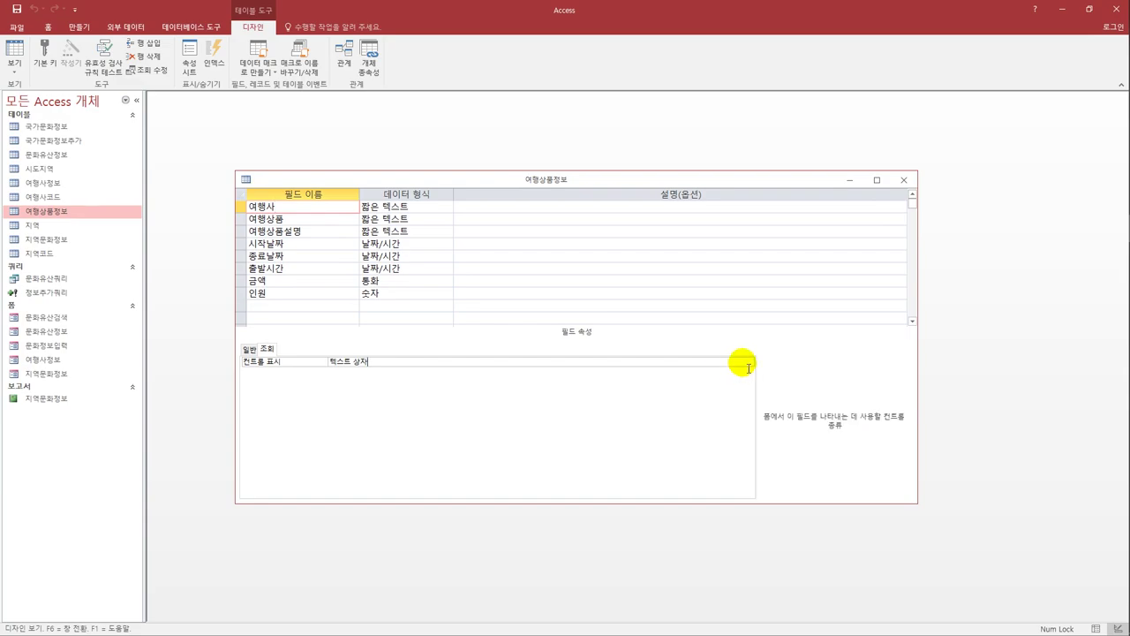
click(748, 362)
click(605, 396)
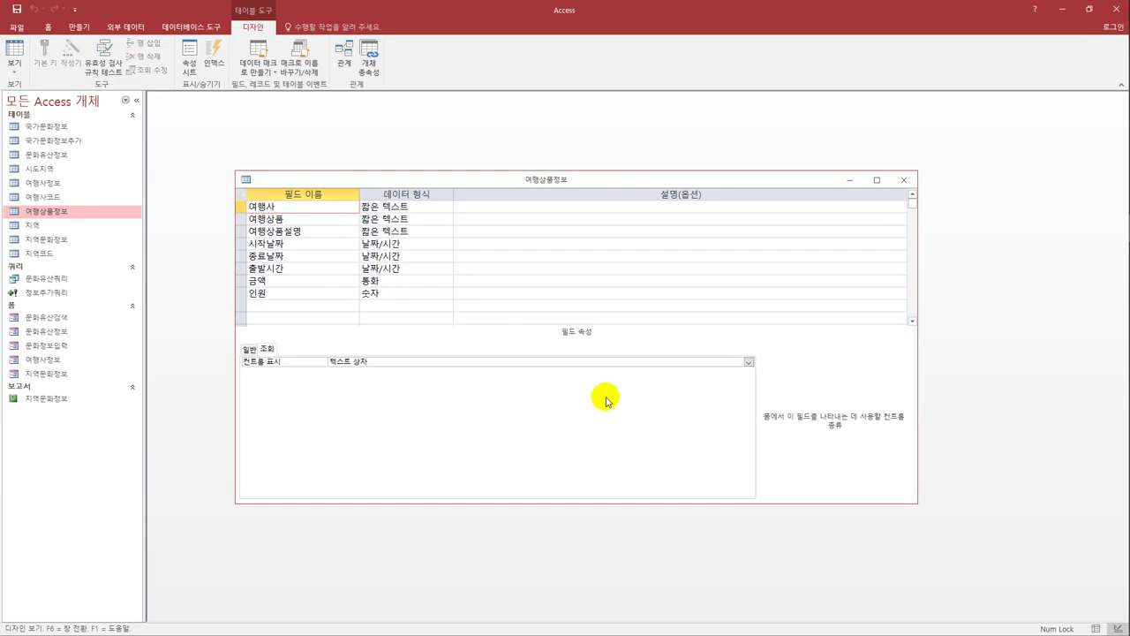
click(748, 362)
click(716, 391)
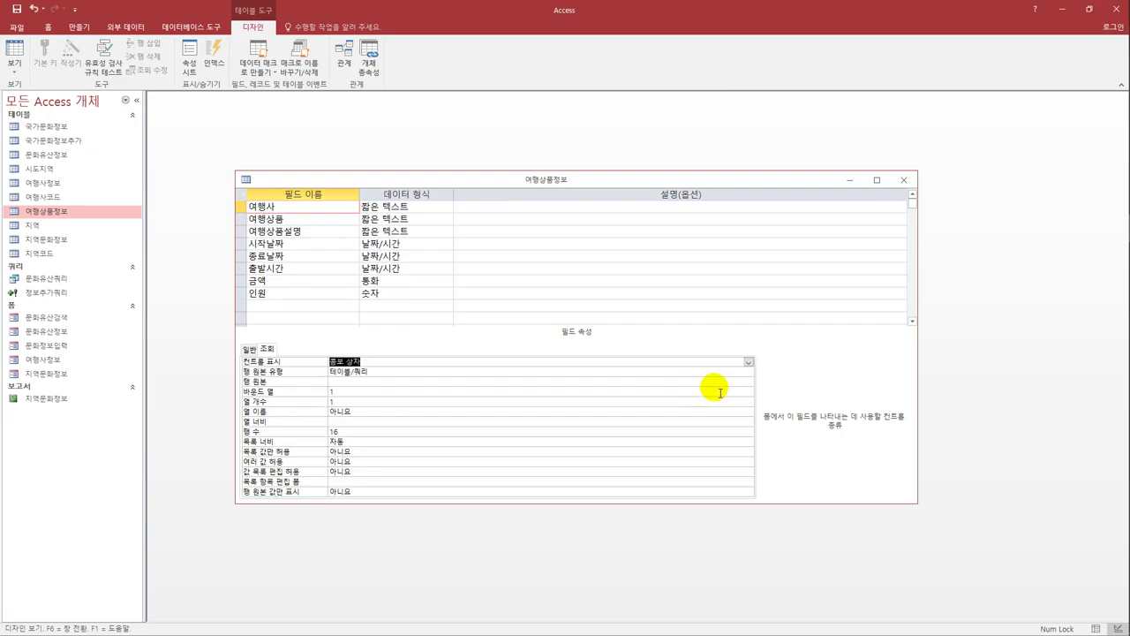
Step: Build the 여행사 field's row source query from the 여행사코드 table with 여행사, 전화번호 and 담당자, and save it
click(466, 382)
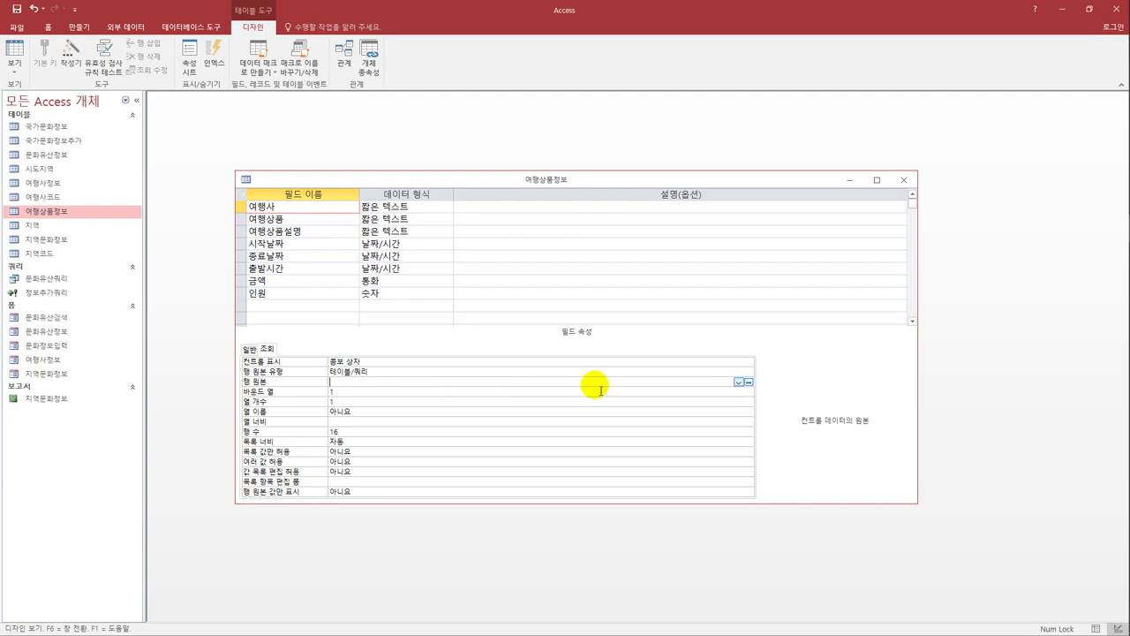
click(748, 382)
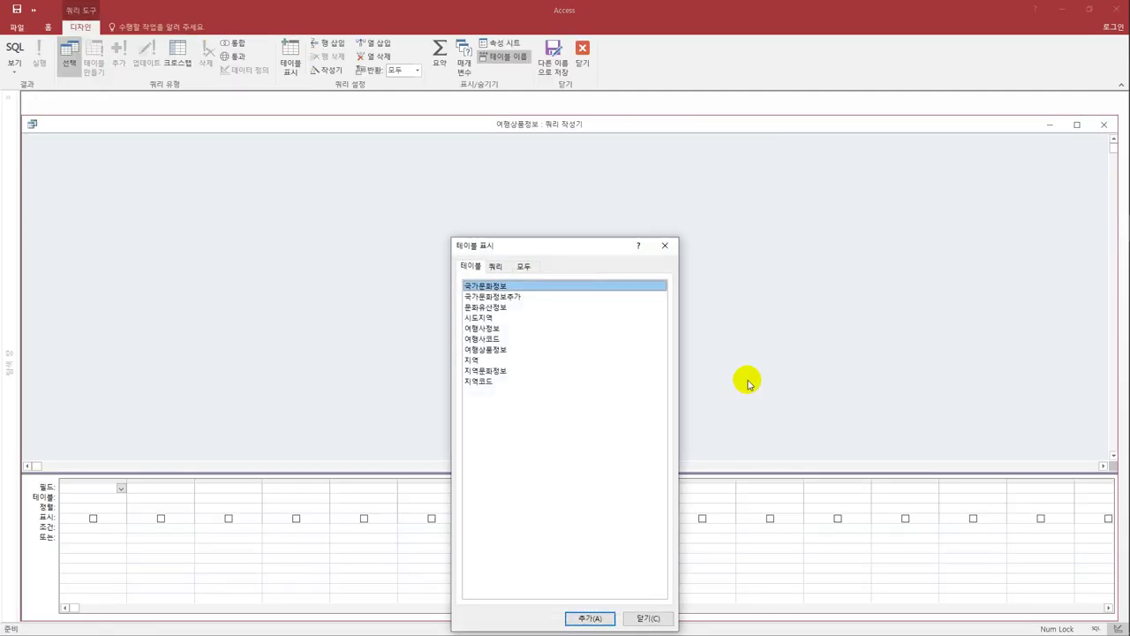
double_click(494, 339)
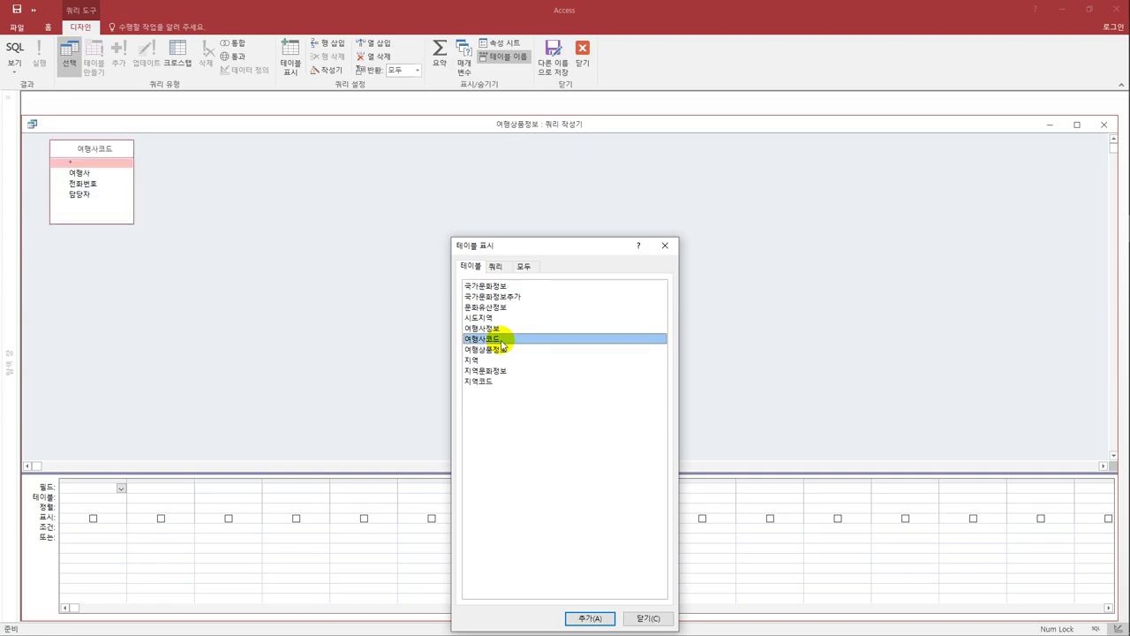
click(665, 246)
double_click(64, 172)
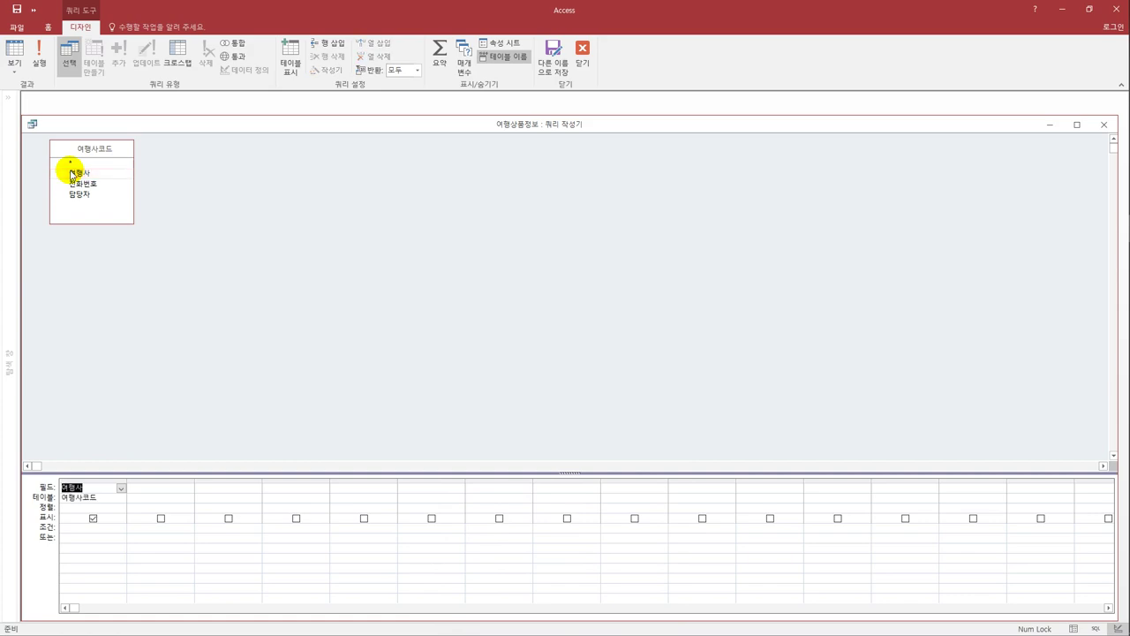
double_click(83, 184)
double_click(83, 194)
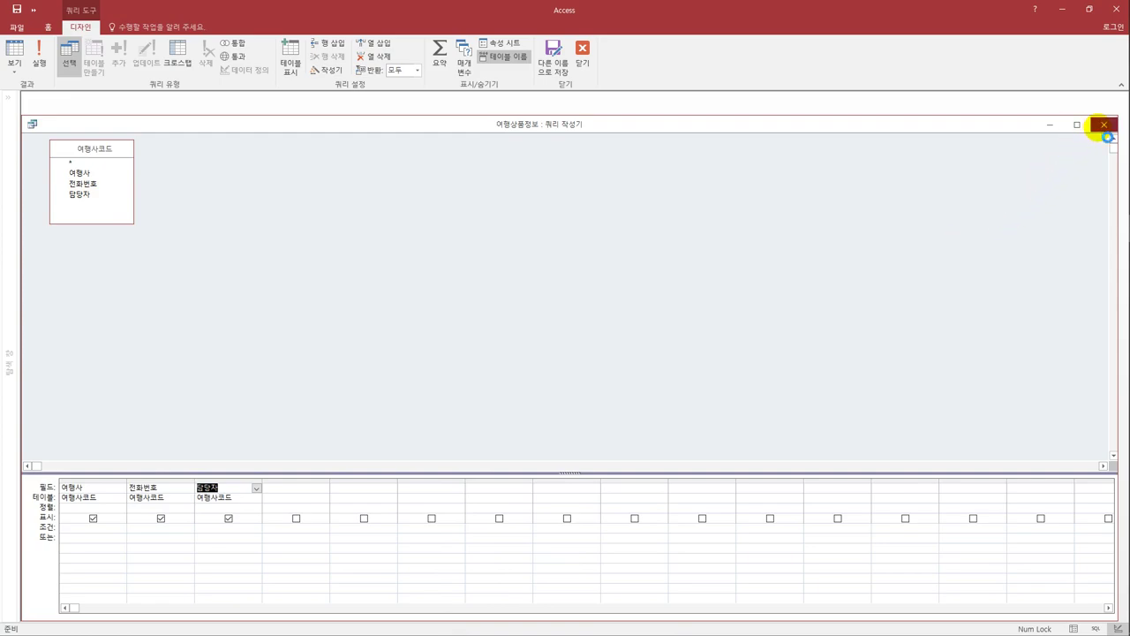
click(1103, 124)
click(481, 375)
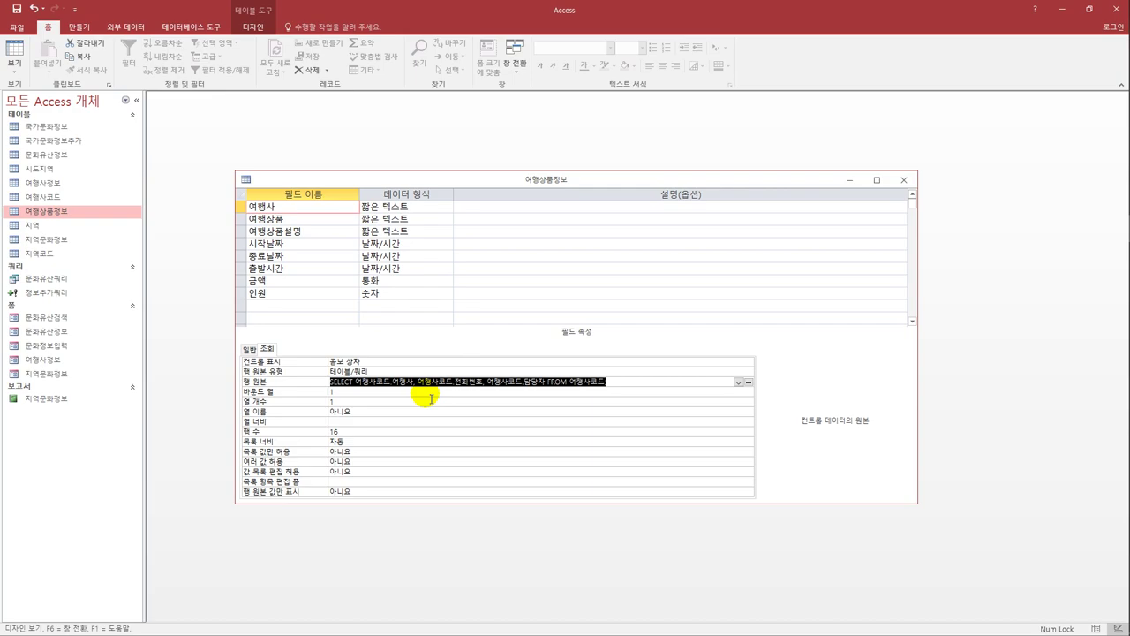
Step: Sort the row source query by 전화번호 in ascending order (오름차순) and save the change
click(748, 382)
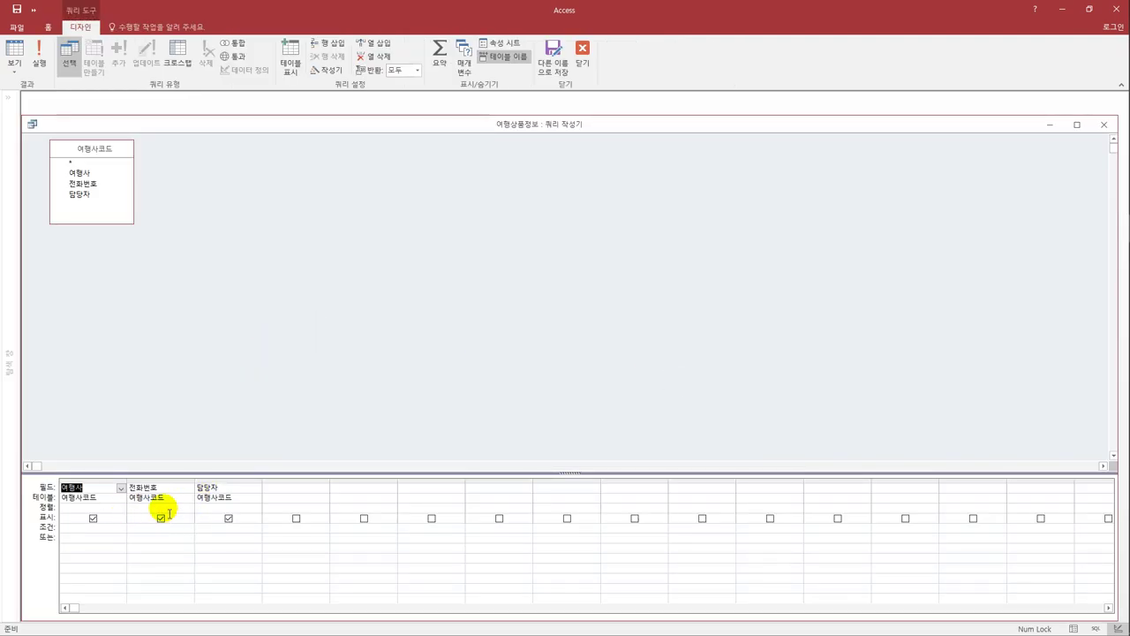
click(187, 510)
click(188, 509)
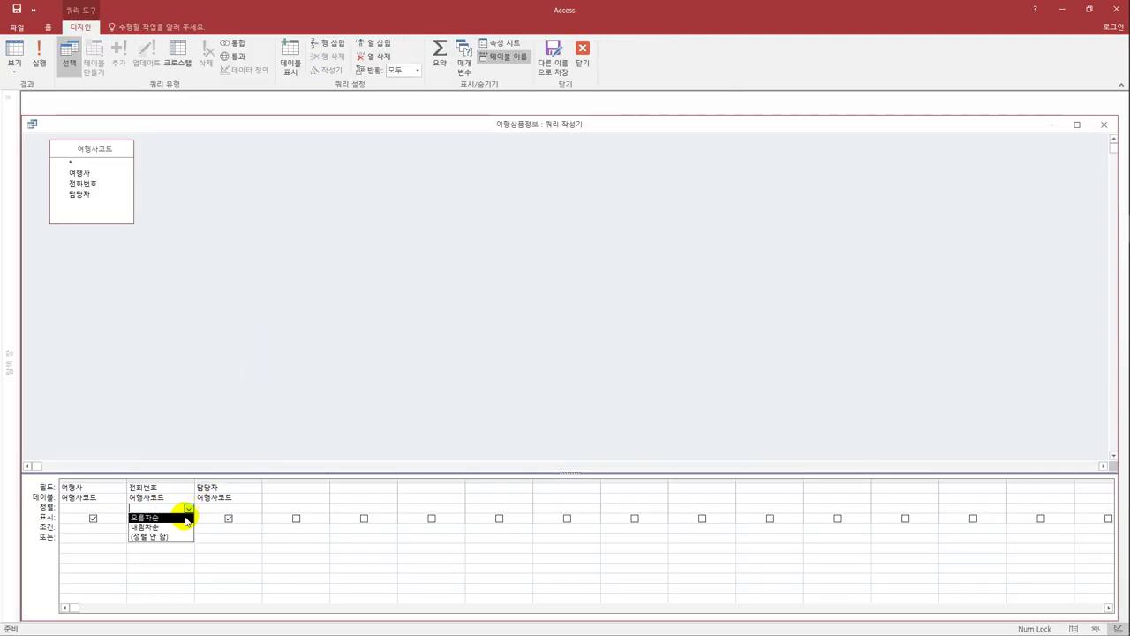
click(186, 521)
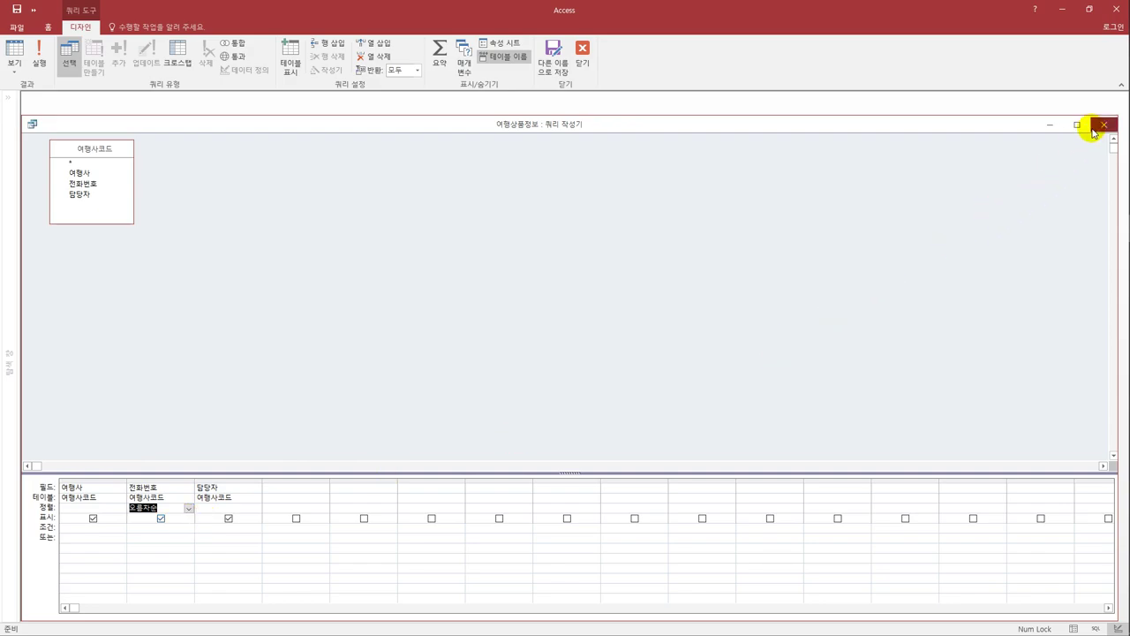
click(1104, 124)
click(483, 371)
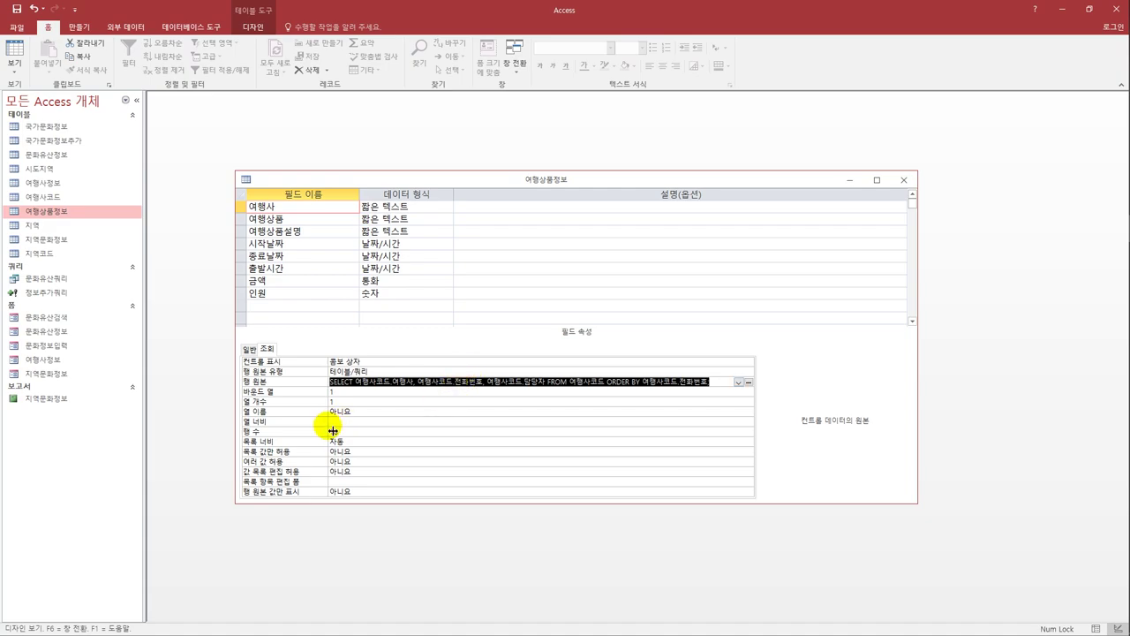
Step: Set the combo box column count to 3 and the column widths to 1cm;2cm;2cm
click(332, 401)
text(3)
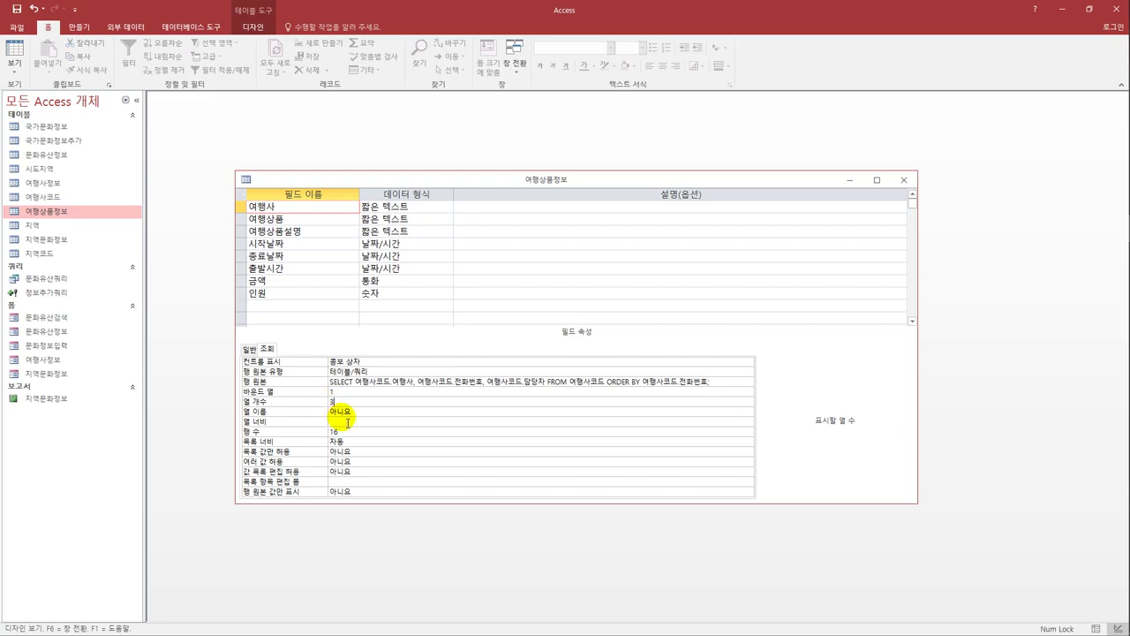
click(350, 423)
text(1)
text(.2)
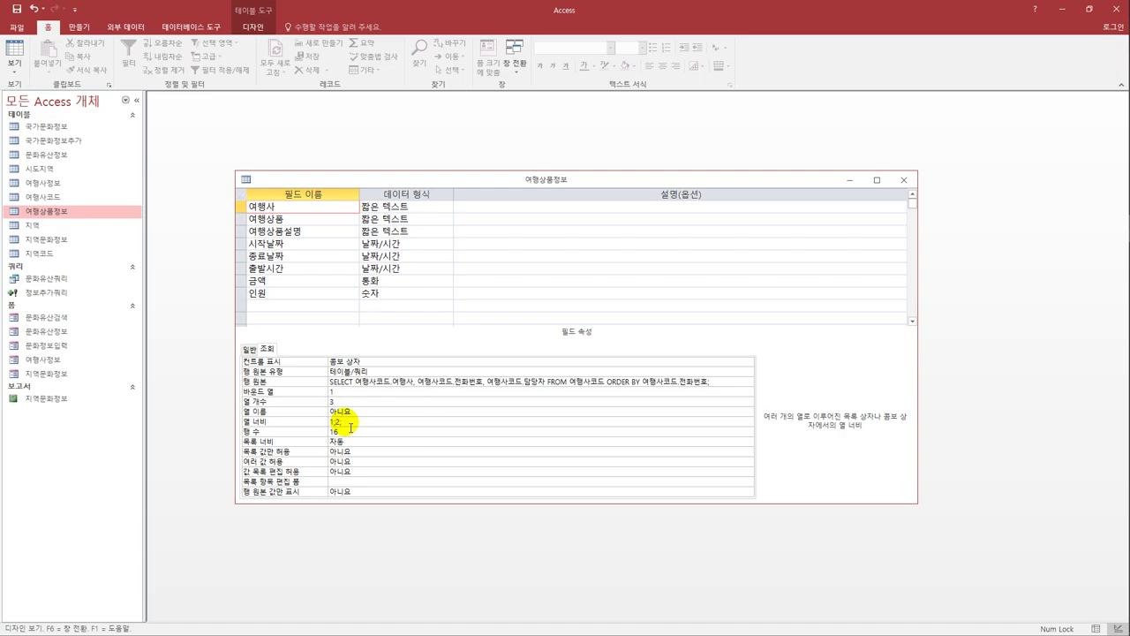
text(;3)
Step: Set the combo box list width to 6 cm and limit entries to list values (목록 값만 허용: 예)
click(333, 442)
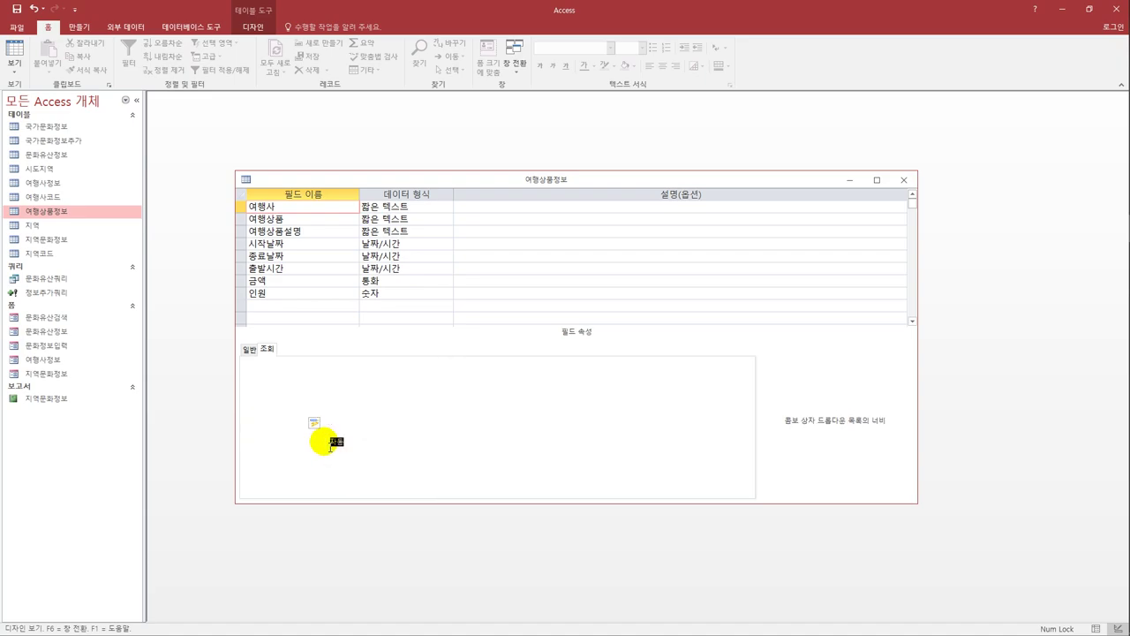
text(6)
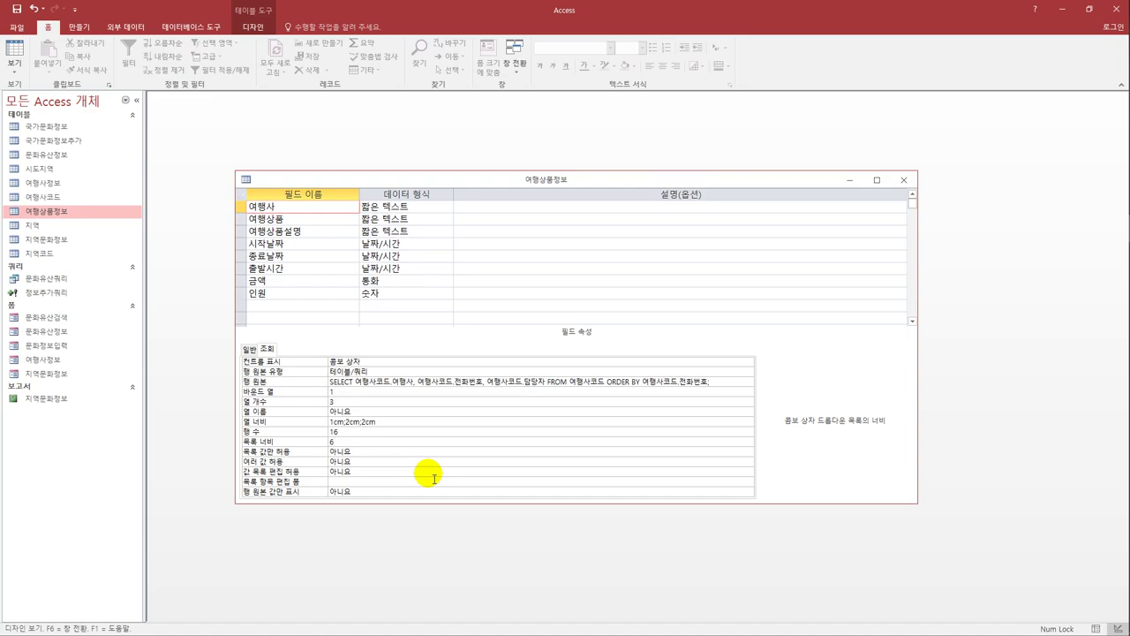
key(Return)
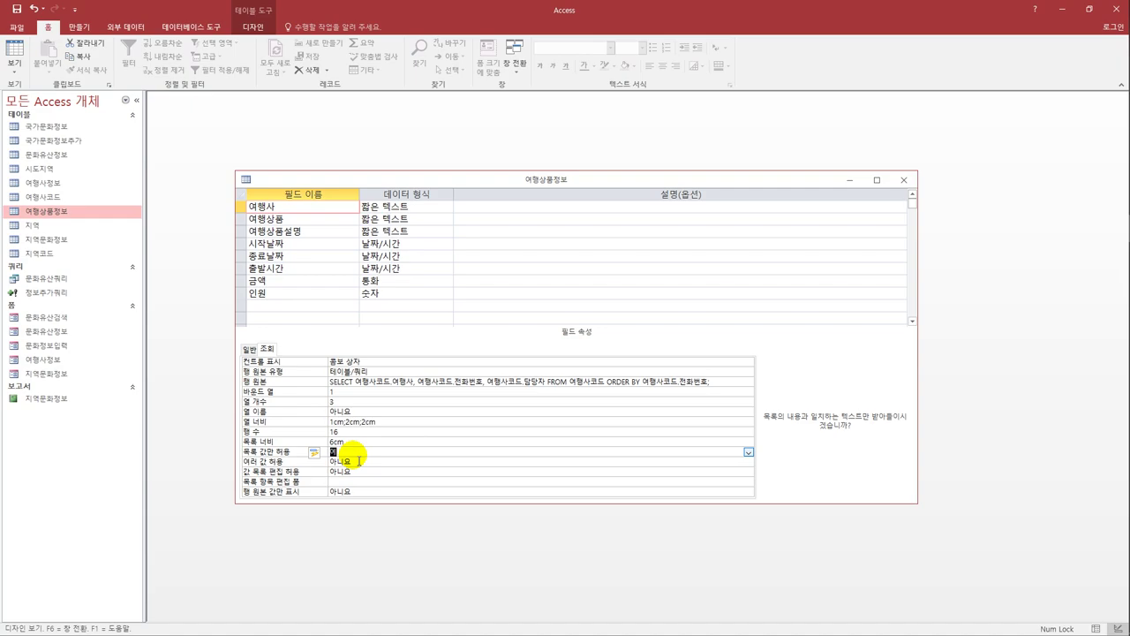
Step: Check the 여행사 combo list of the first record in Datasheet view, and close the 여행상품정보 table
click(13, 44)
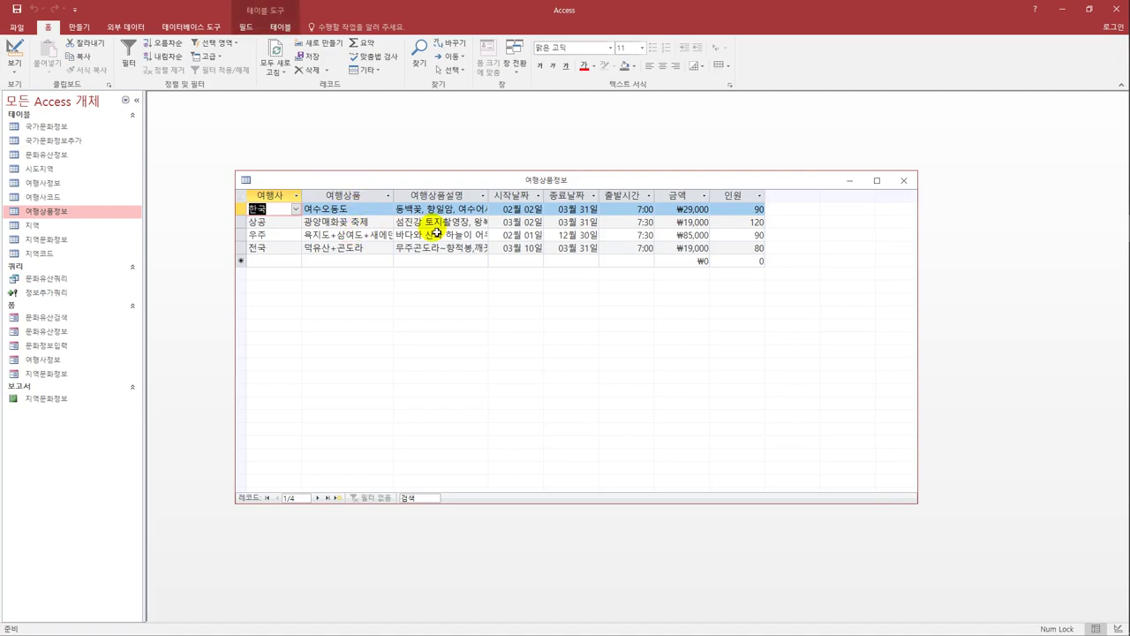
click(295, 210)
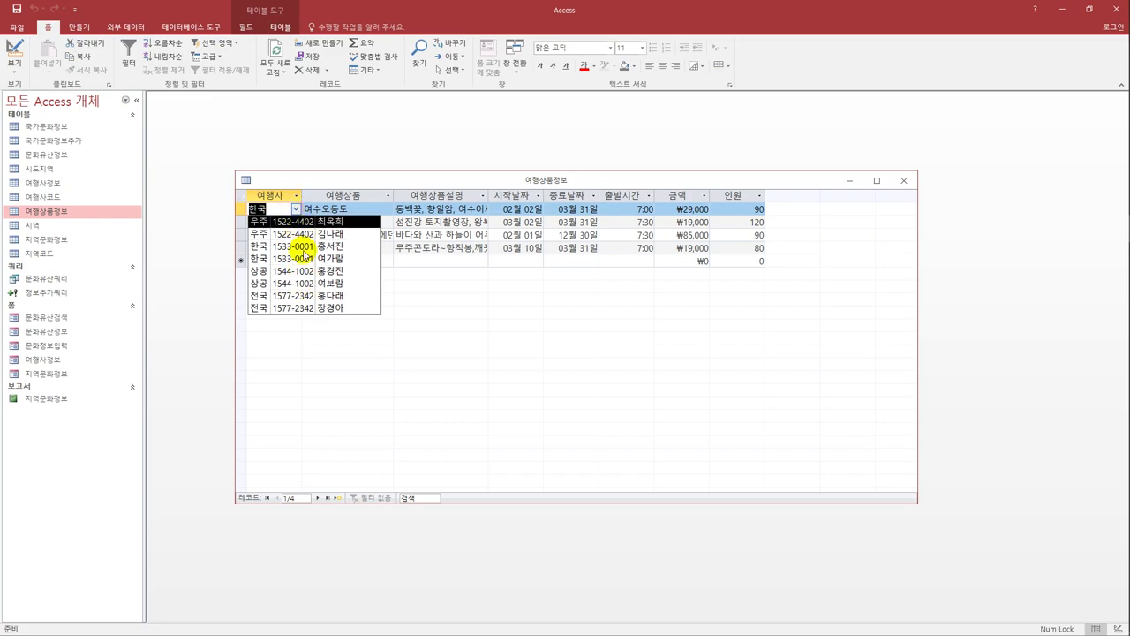
click(903, 180)
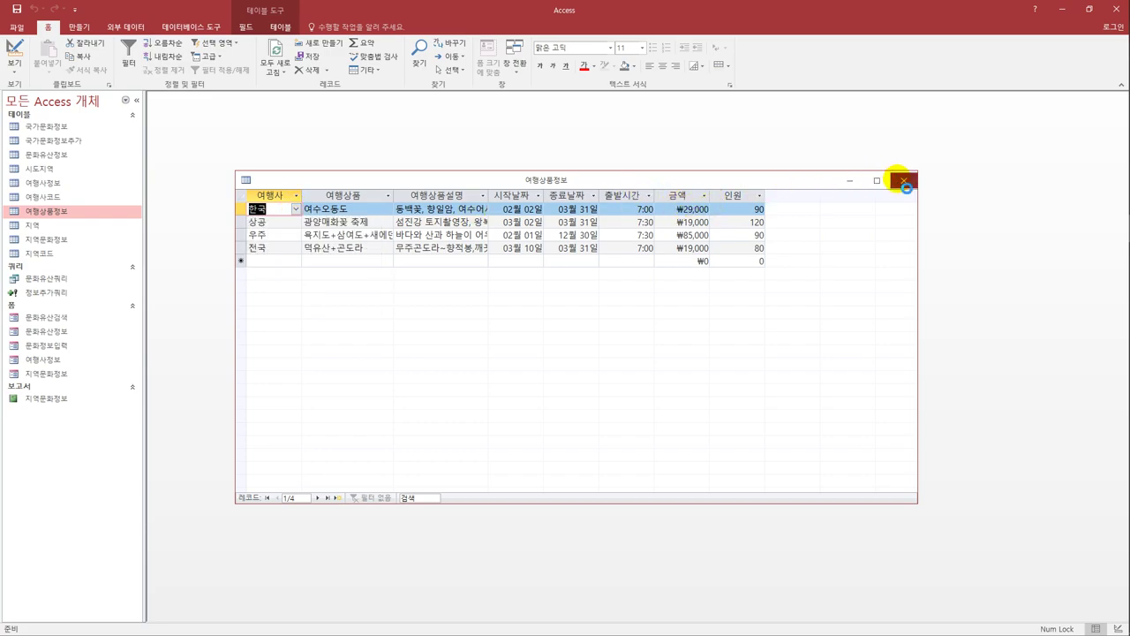
click(903, 180)
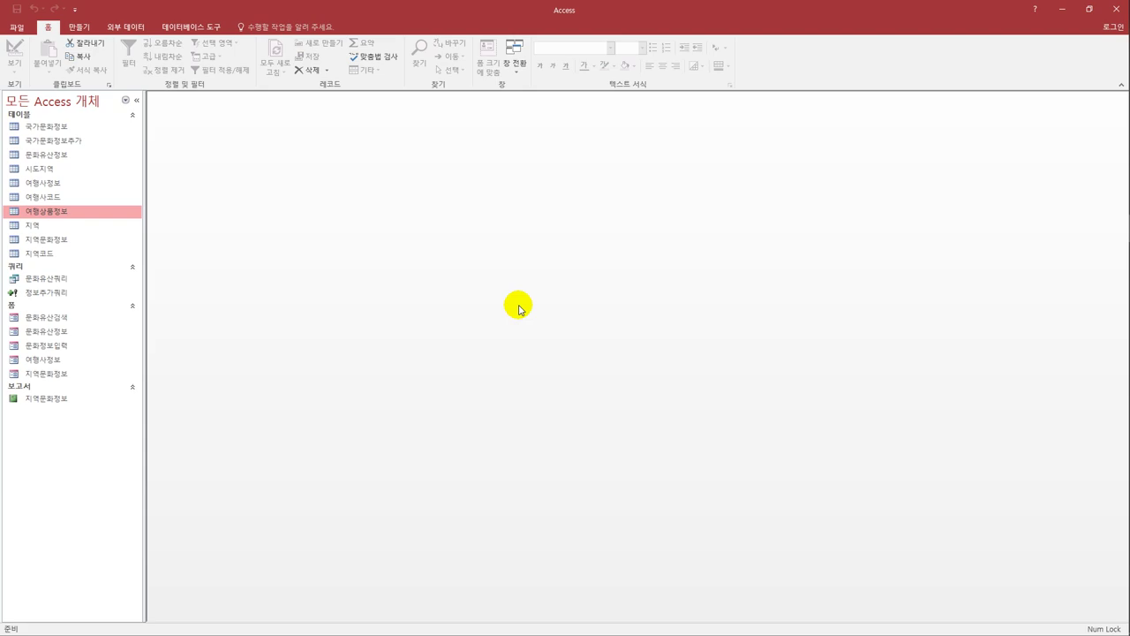
Step: Open the 문화유산정보 form in Design view and show the form's data properties
click(31, 320)
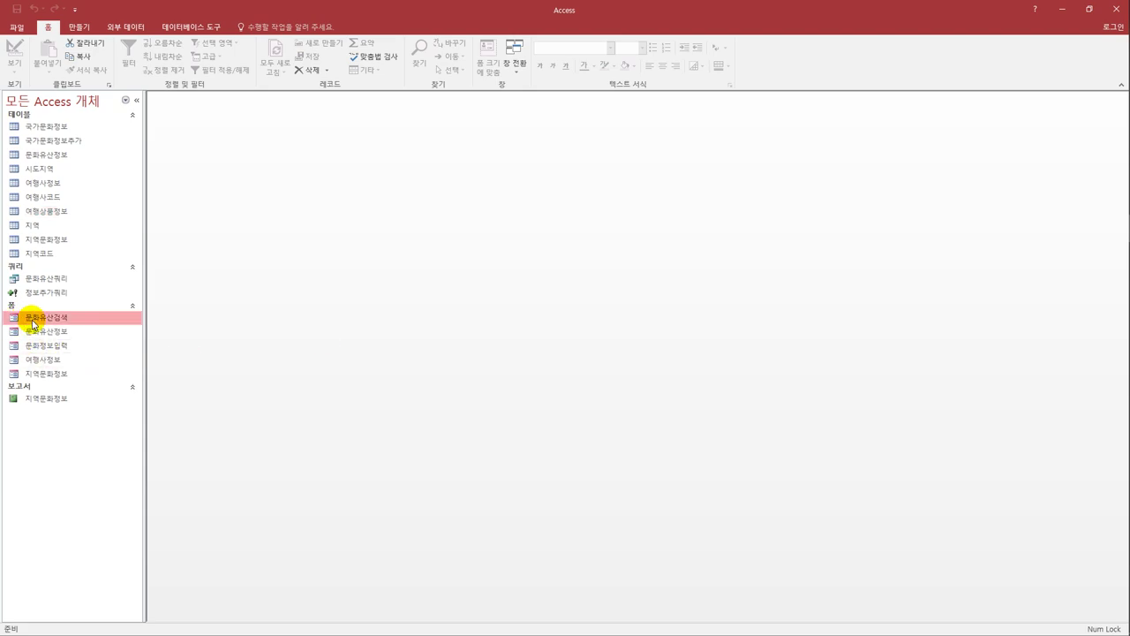
click(39, 334)
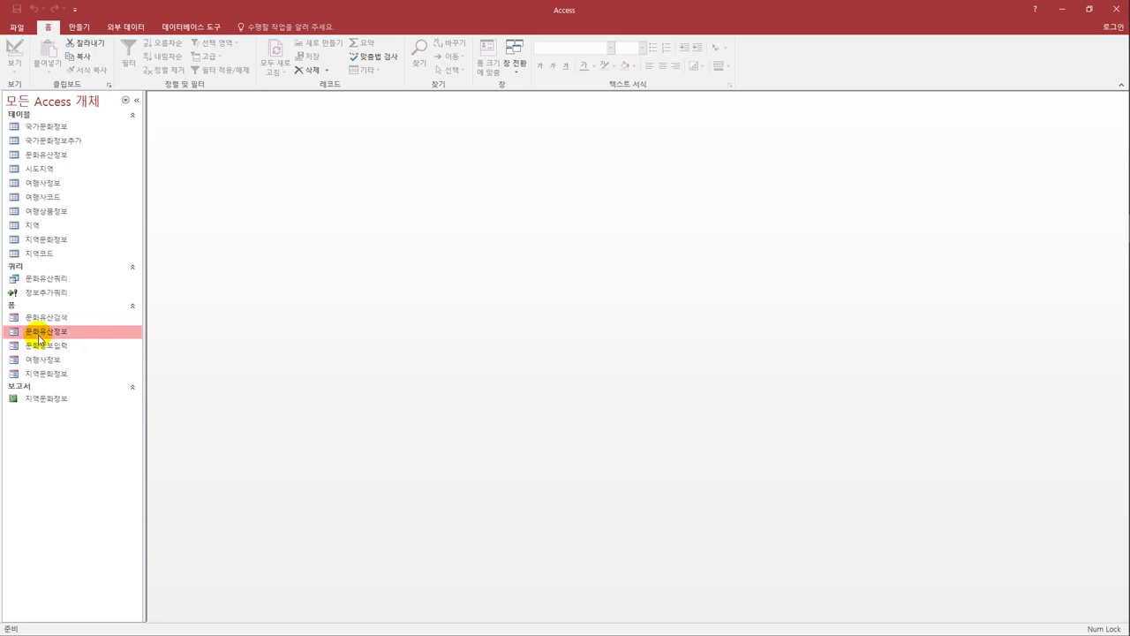
right_click(39, 338)
click(88, 370)
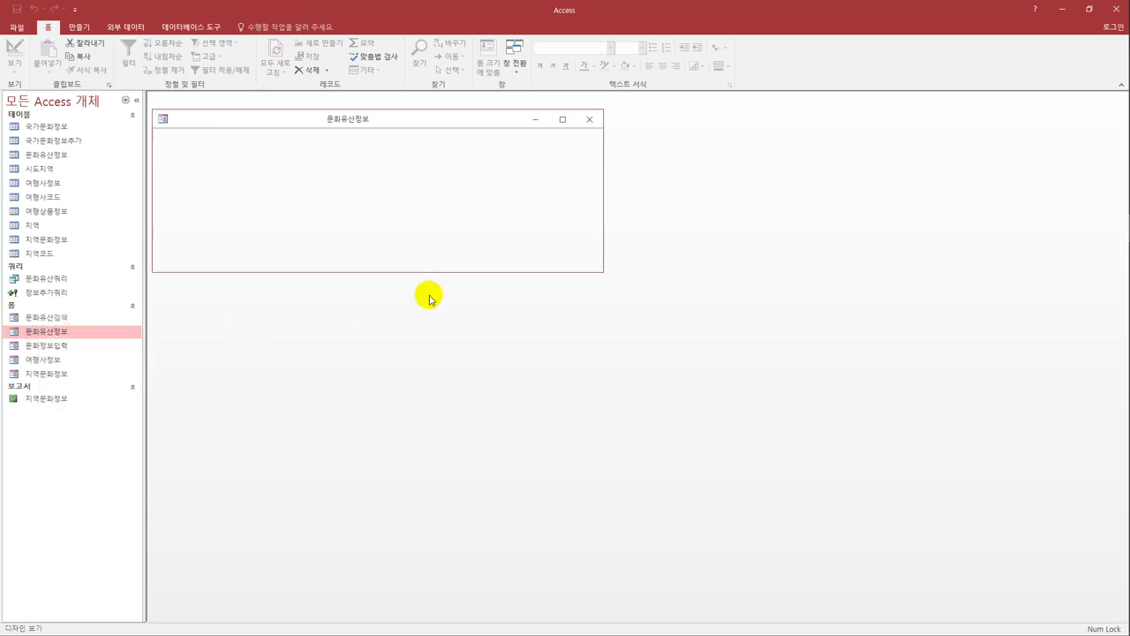
drag(300, 119, 341, 153)
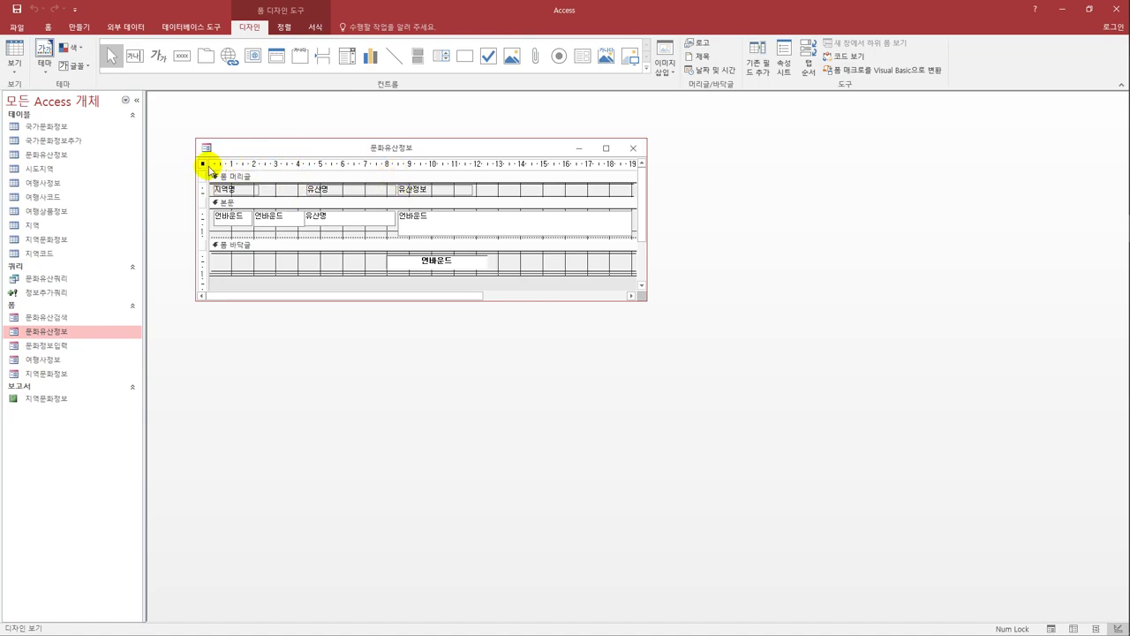
click(784, 64)
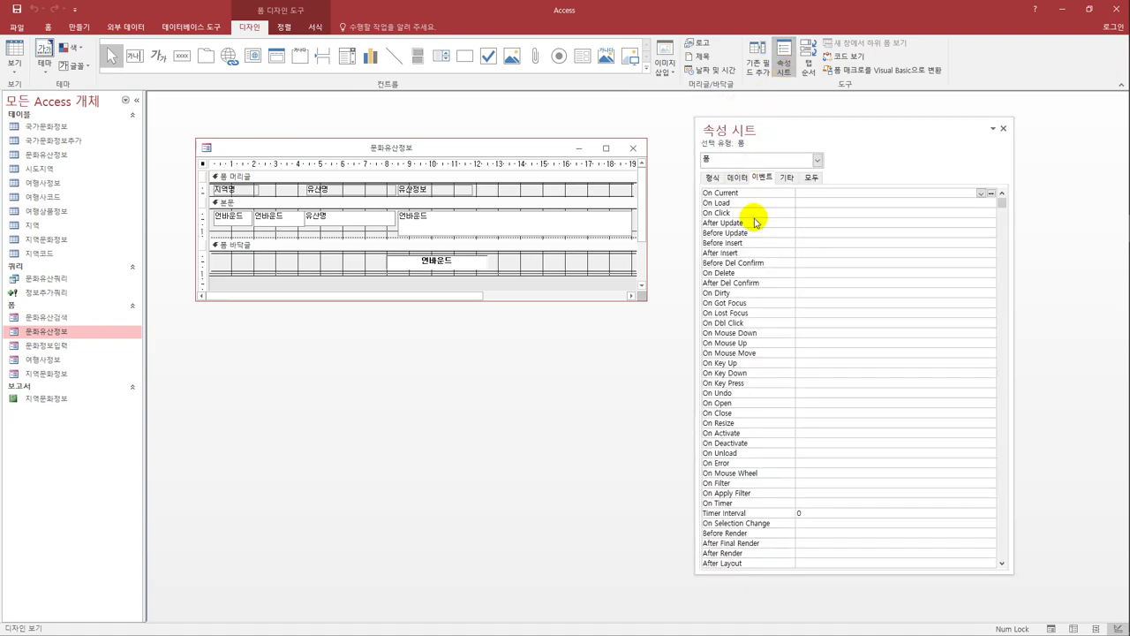
click(740, 176)
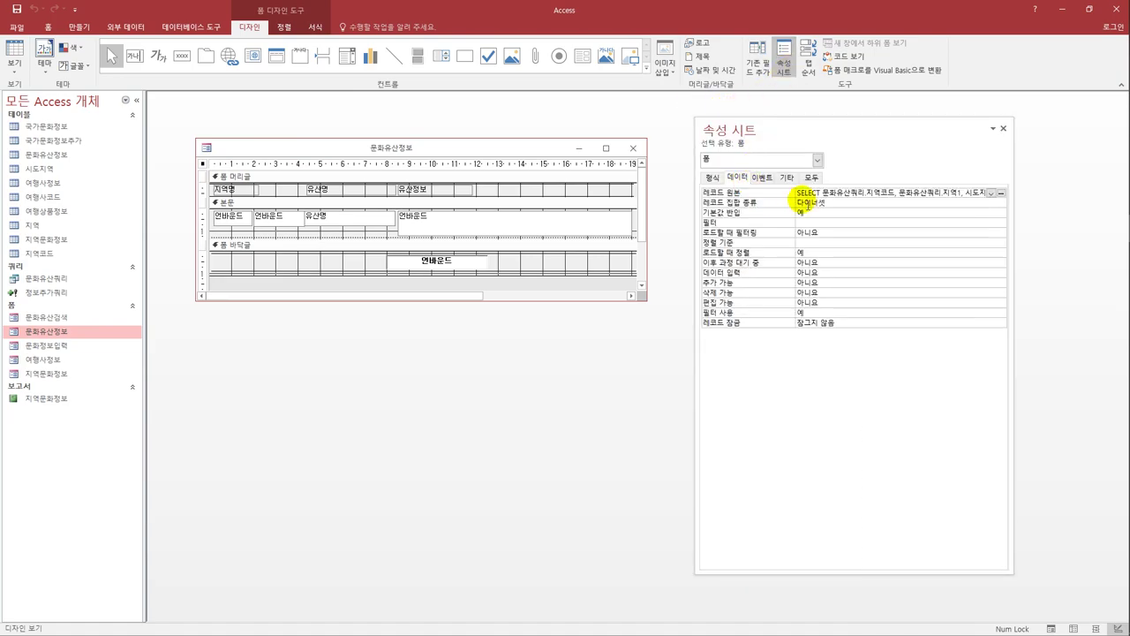
Step: Add the 유산정보 field from 문화유산쿼리 to the form's record source query, and save and close the query
click(835, 195)
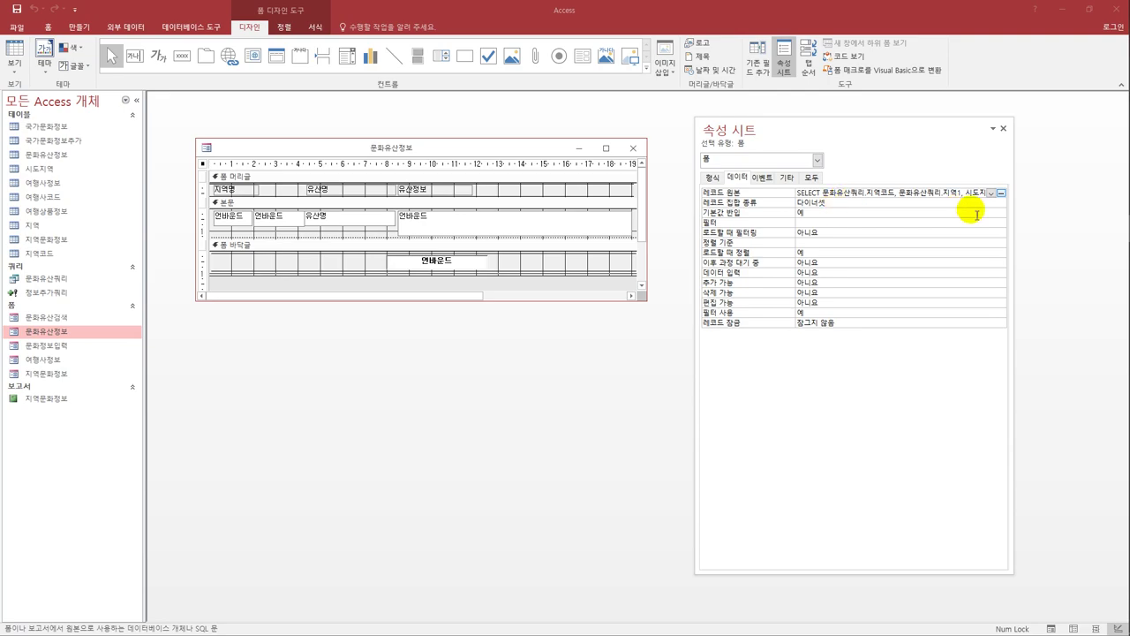
click(1002, 193)
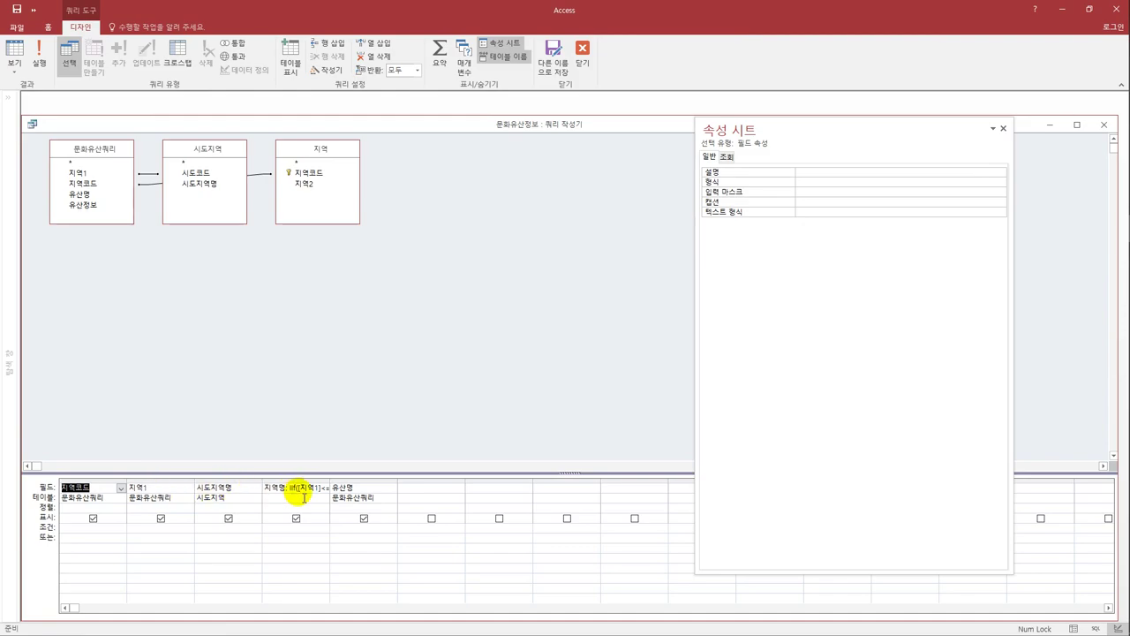
click(300, 490)
click(362, 490)
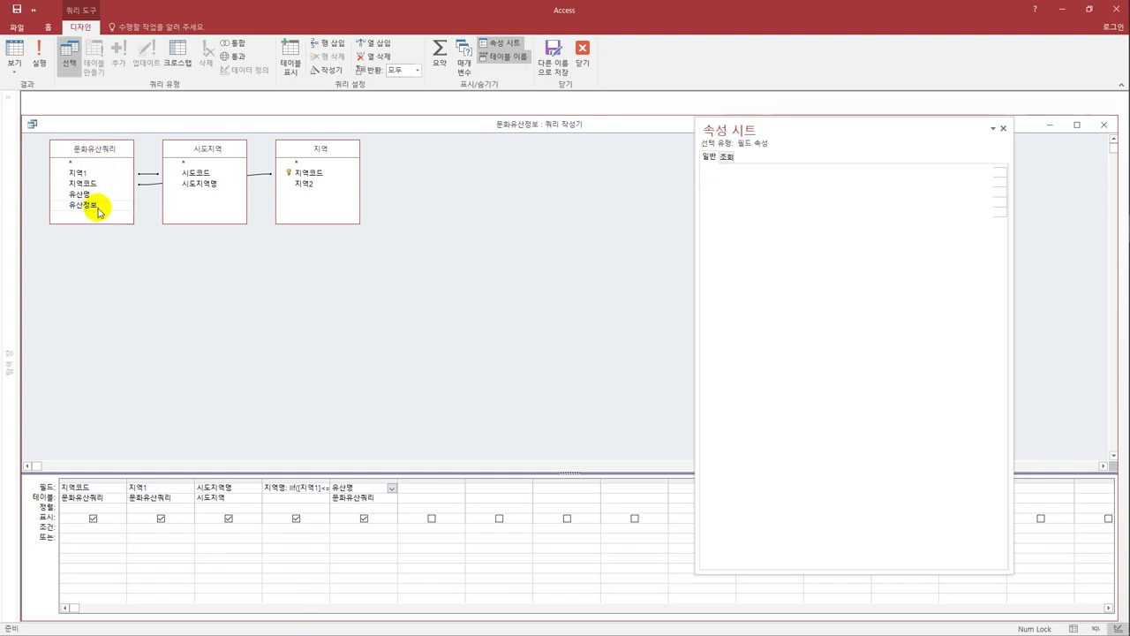
double_click(84, 205)
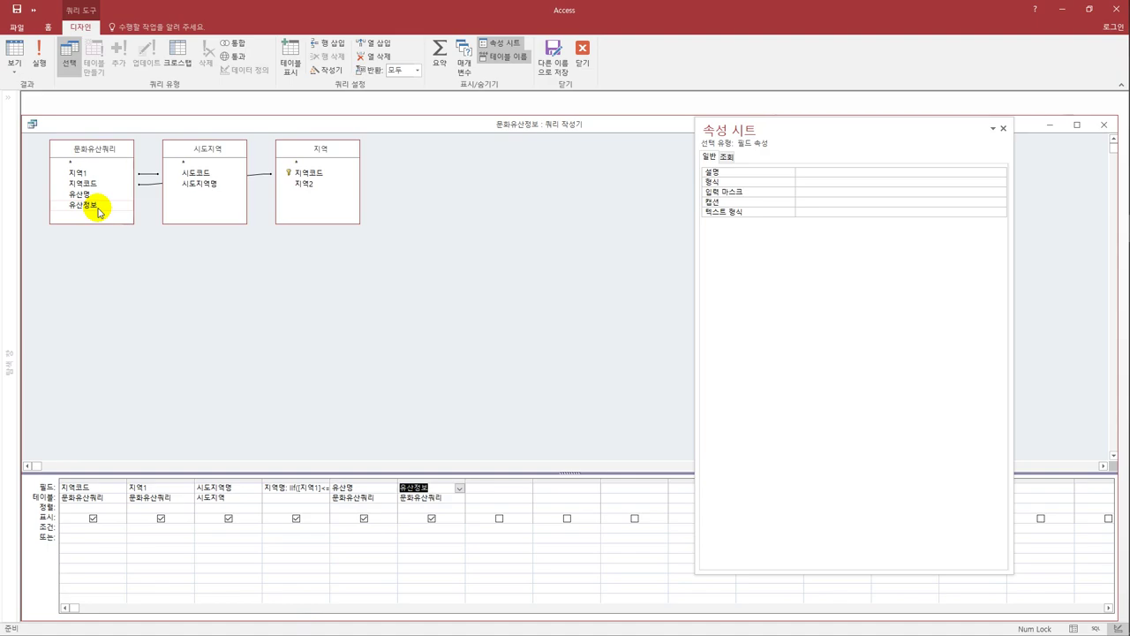
click(1091, 128)
click(490, 377)
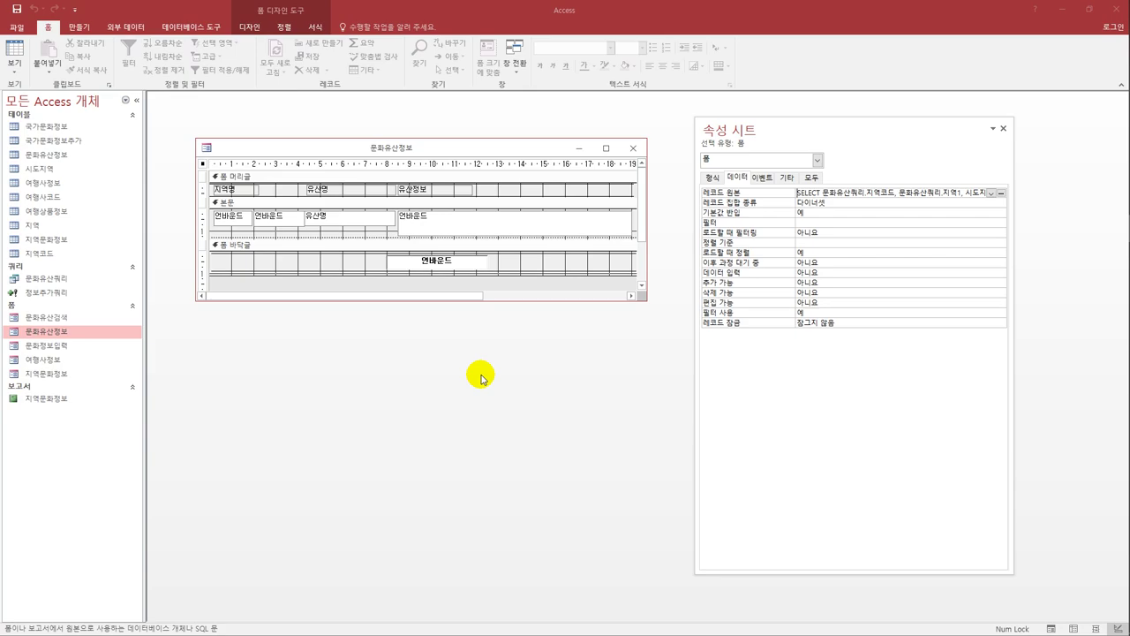
Step: Set the control source of the Txt유산정보 text box in the detail section to 유산정보
click(501, 225)
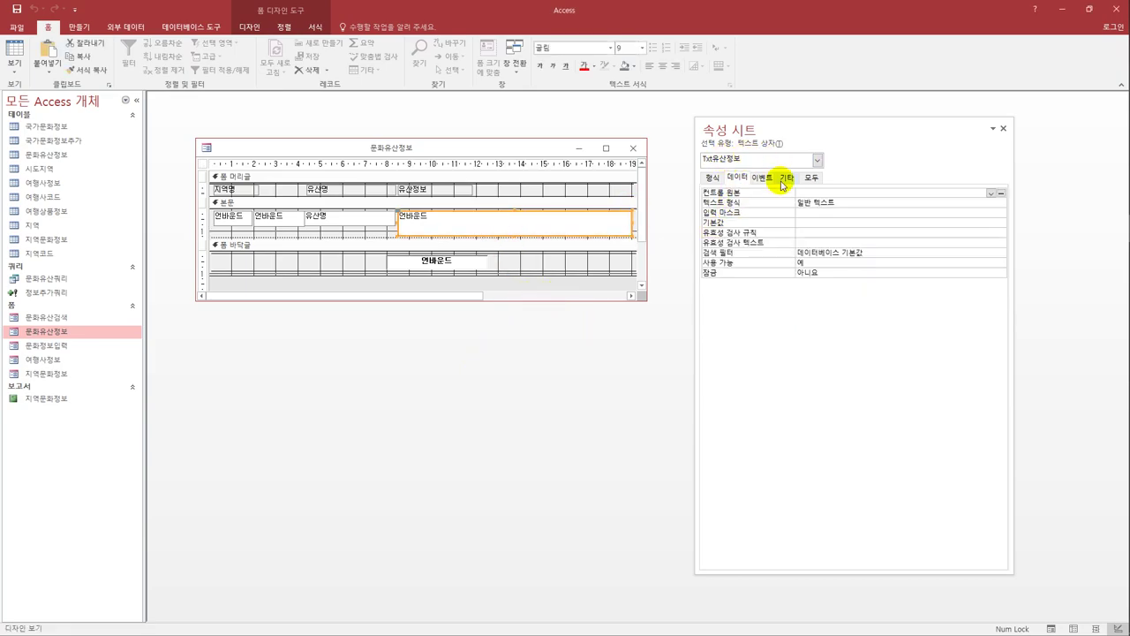
click(991, 193)
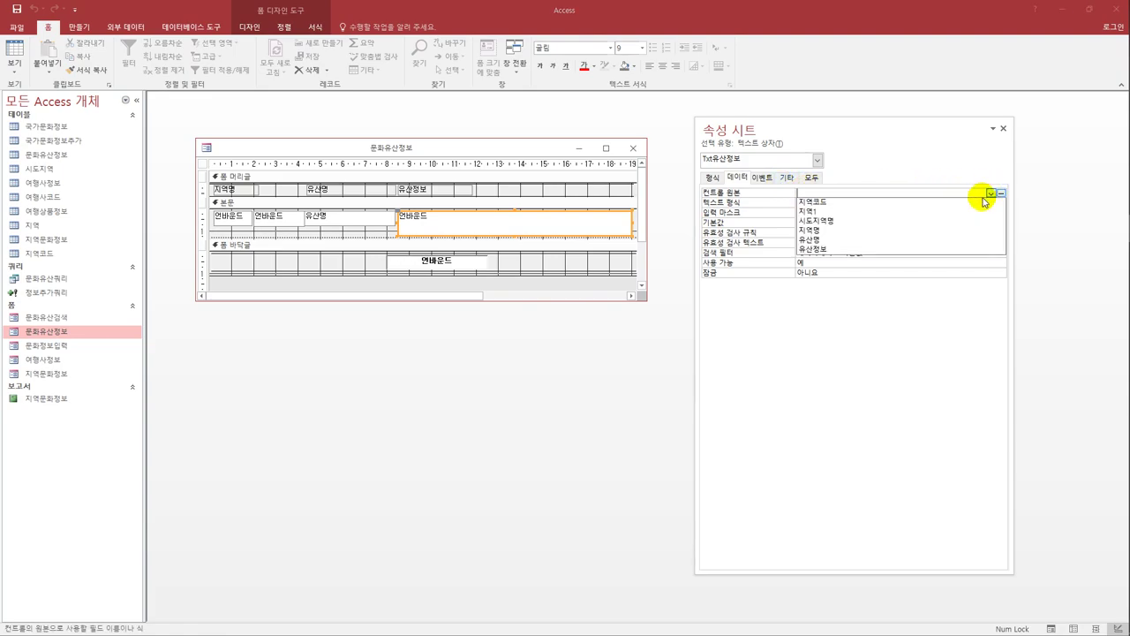
click(949, 249)
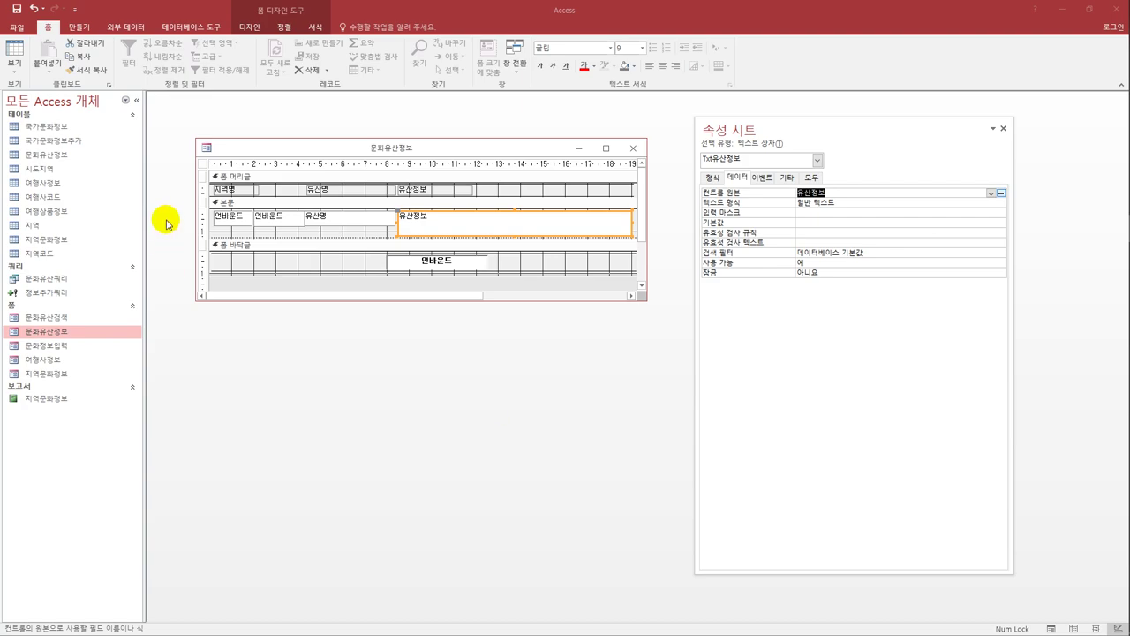
Step: Set the form's default view to 연속 폼, and set both its navigation buttons and dividing lines to 아니요
click(202, 164)
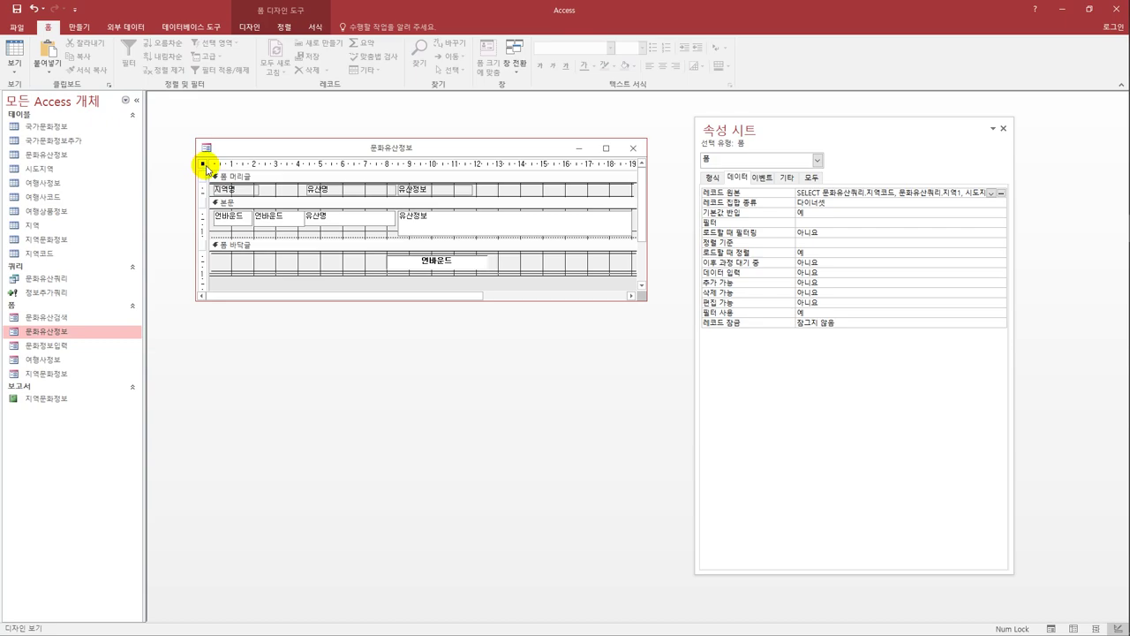
drag(752, 136, 589, 152)
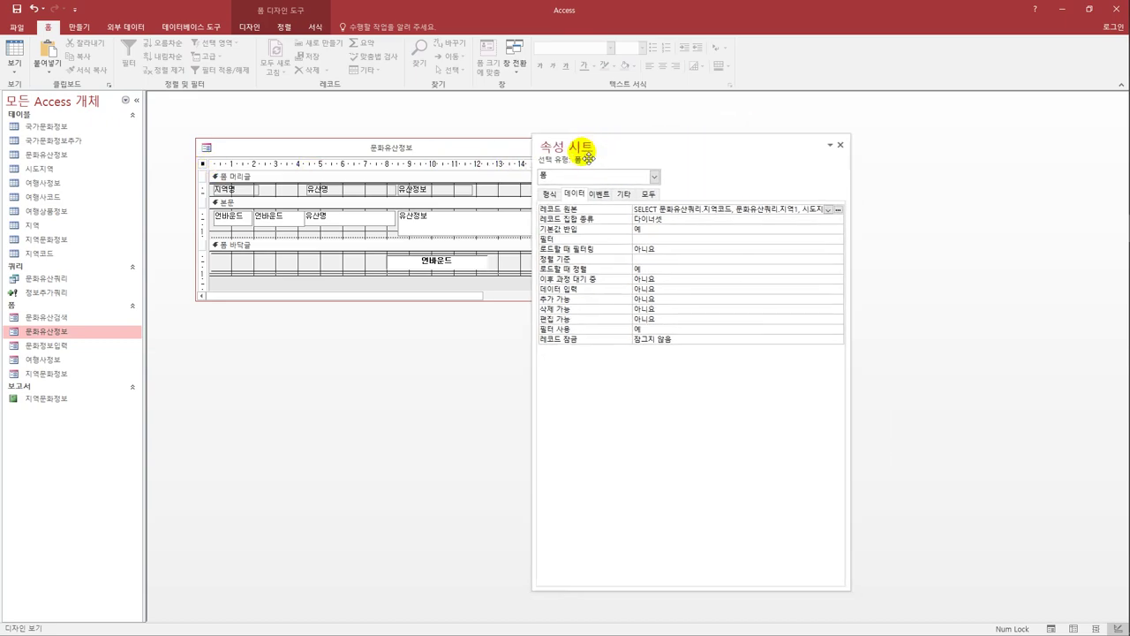
click(548, 193)
click(680, 219)
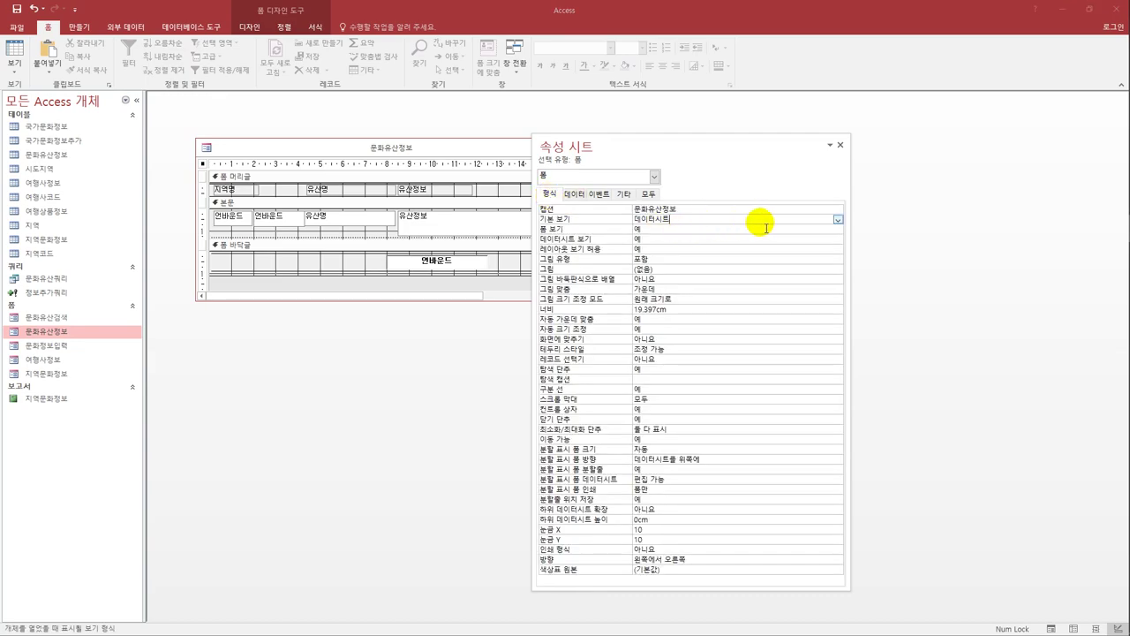
click(836, 220)
click(828, 237)
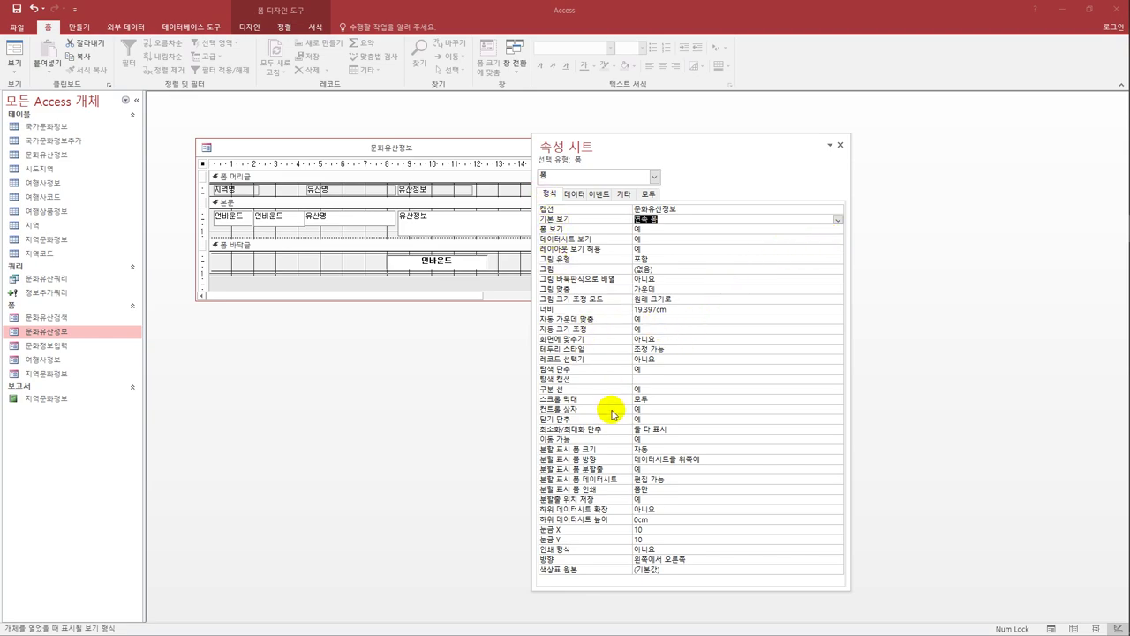
double_click(649, 370)
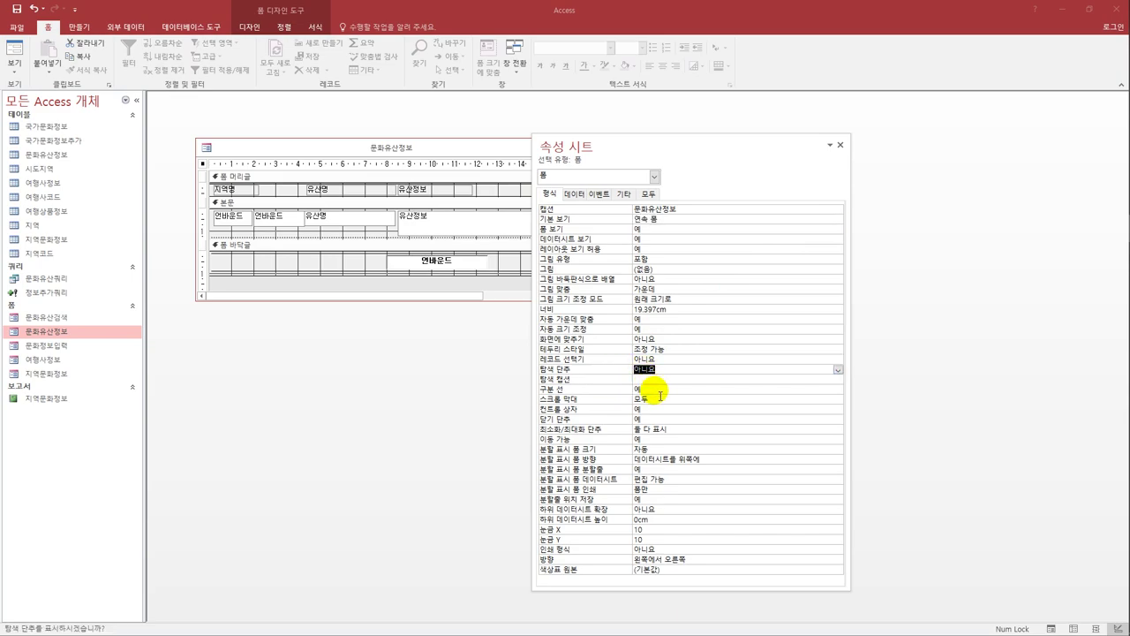
double_click(658, 391)
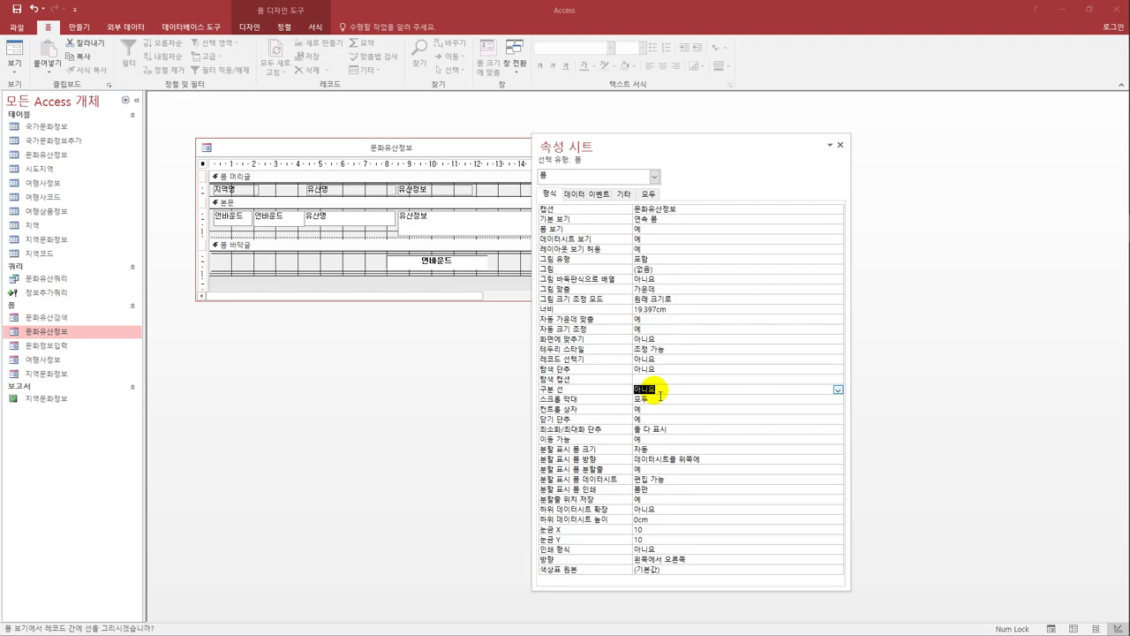
Step: Set the control source of the Txt지역1 text box in the detail section to 시도지역명
click(226, 225)
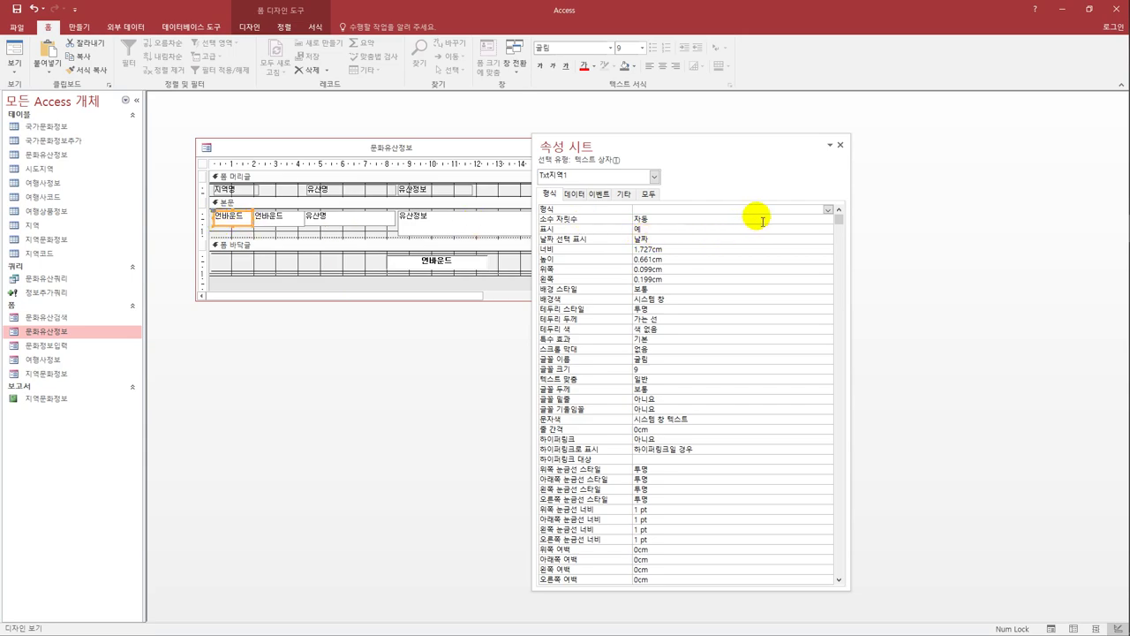
click(577, 194)
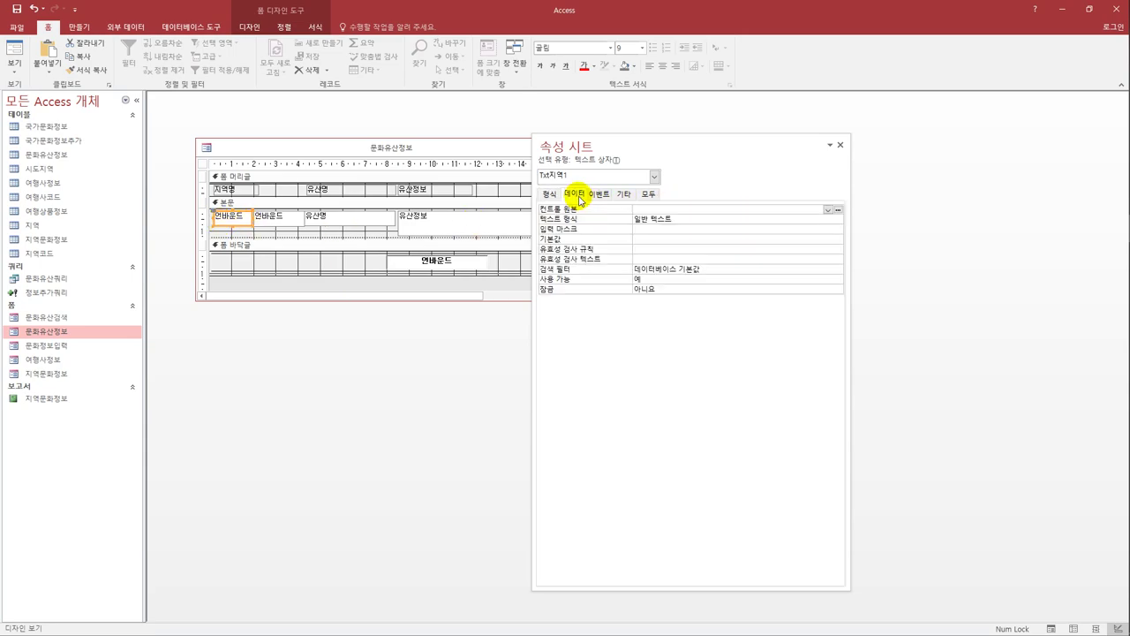
click(827, 209)
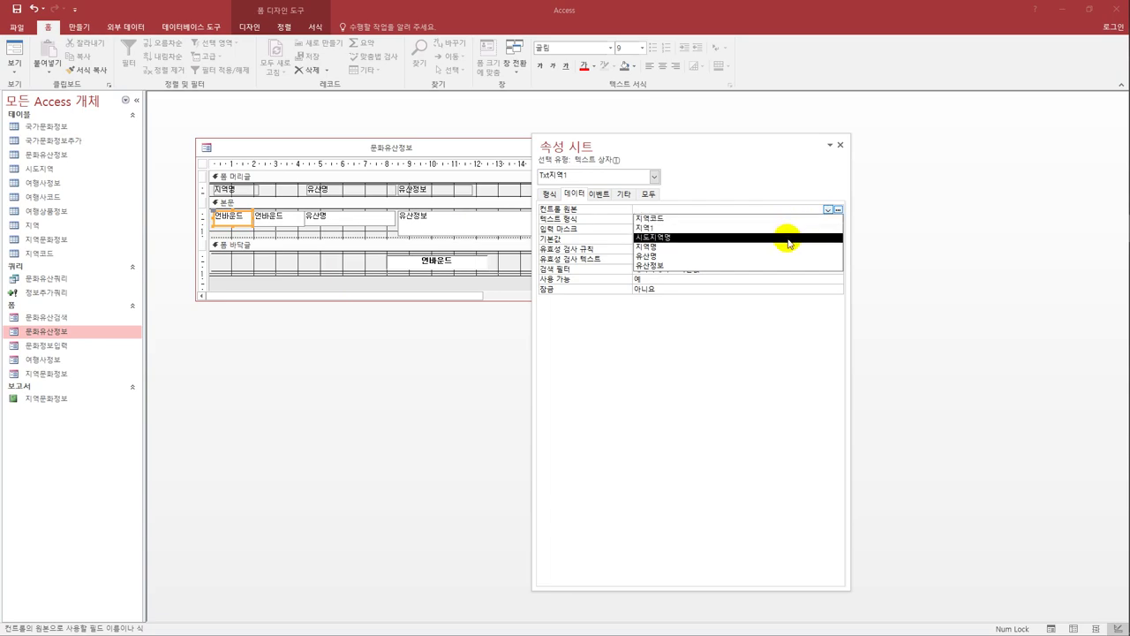
click(788, 237)
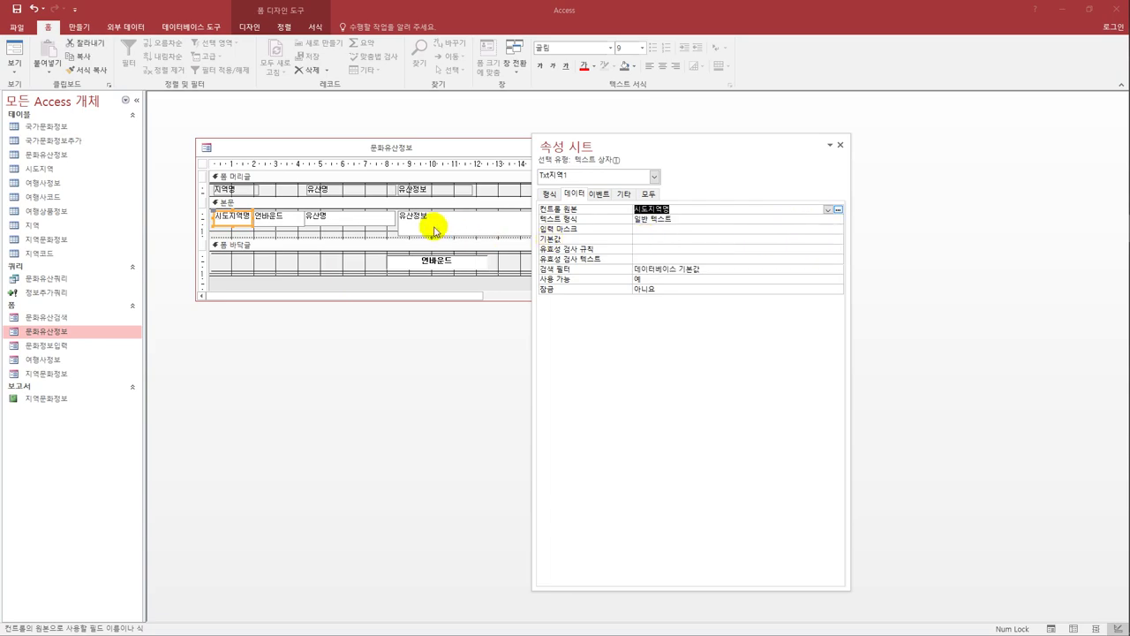
Step: Bind the Txt지역2 text box in the detail section to the 지역명 field
click(298, 225)
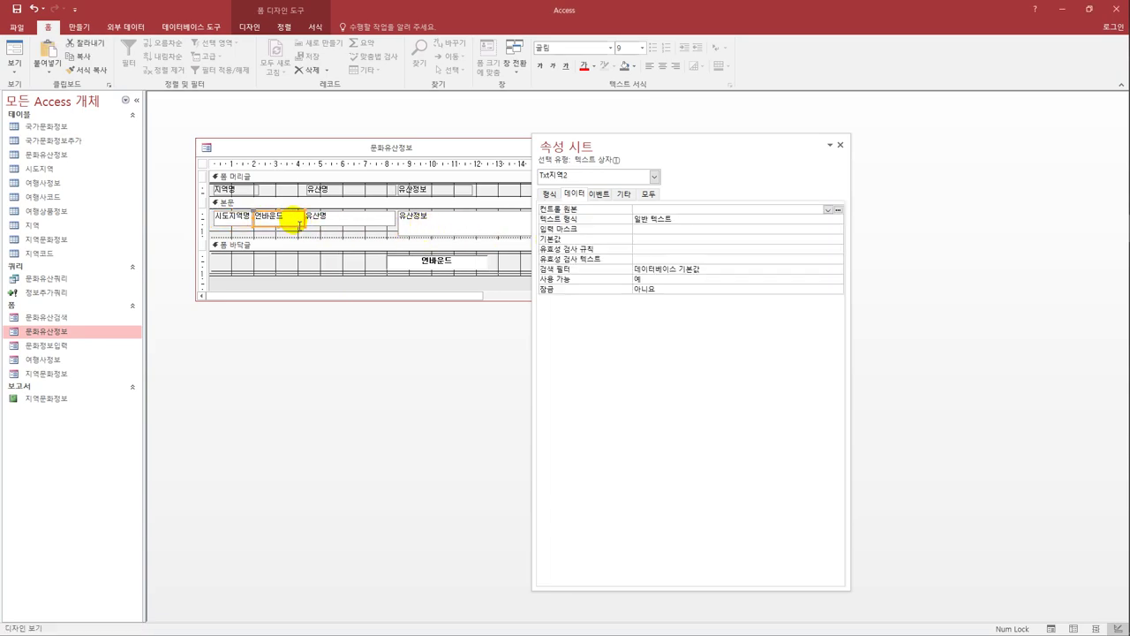
click(828, 210)
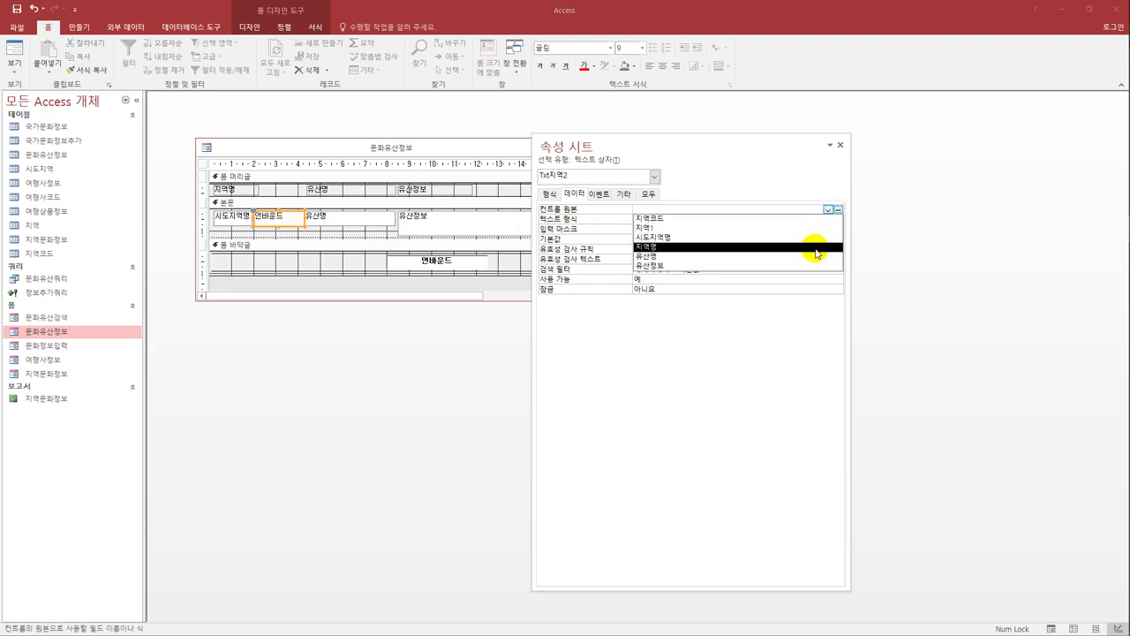
click(816, 247)
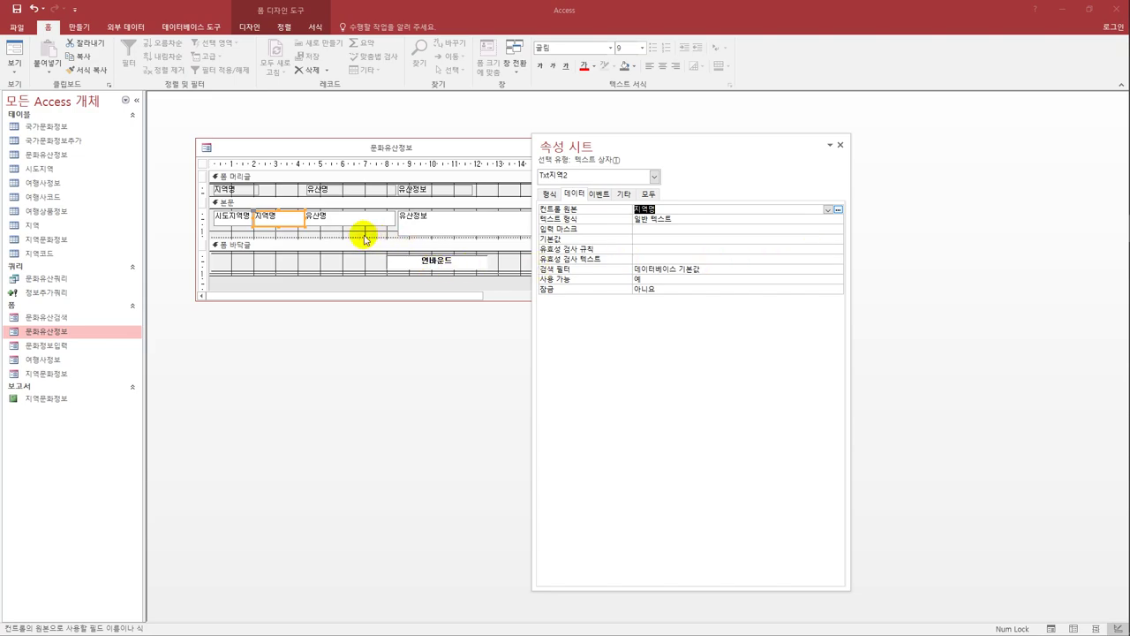
Step: Set the detail section's tab order to Txt지역1, Txt지역2, Txt유산명, Txt유산정보
click(311, 203)
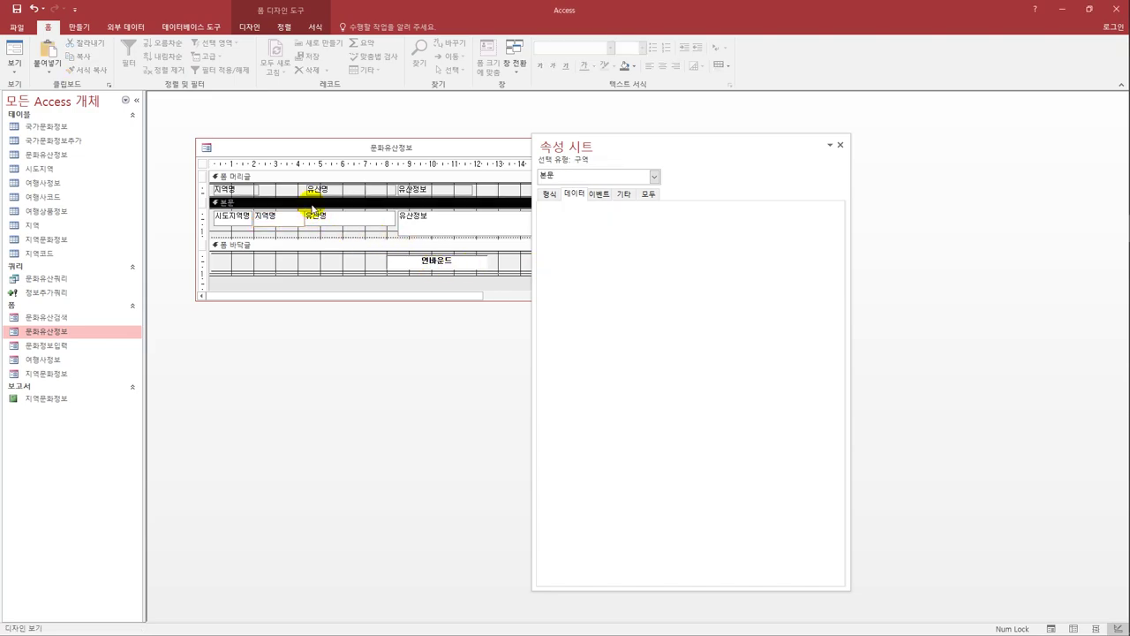
right_click(312, 209)
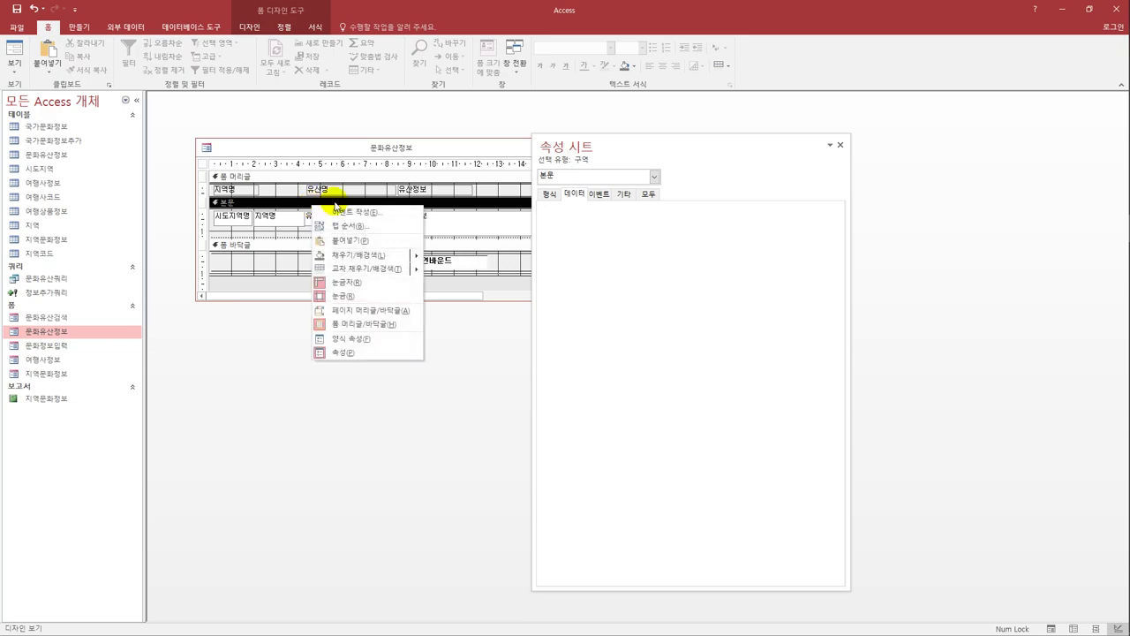
click(349, 241)
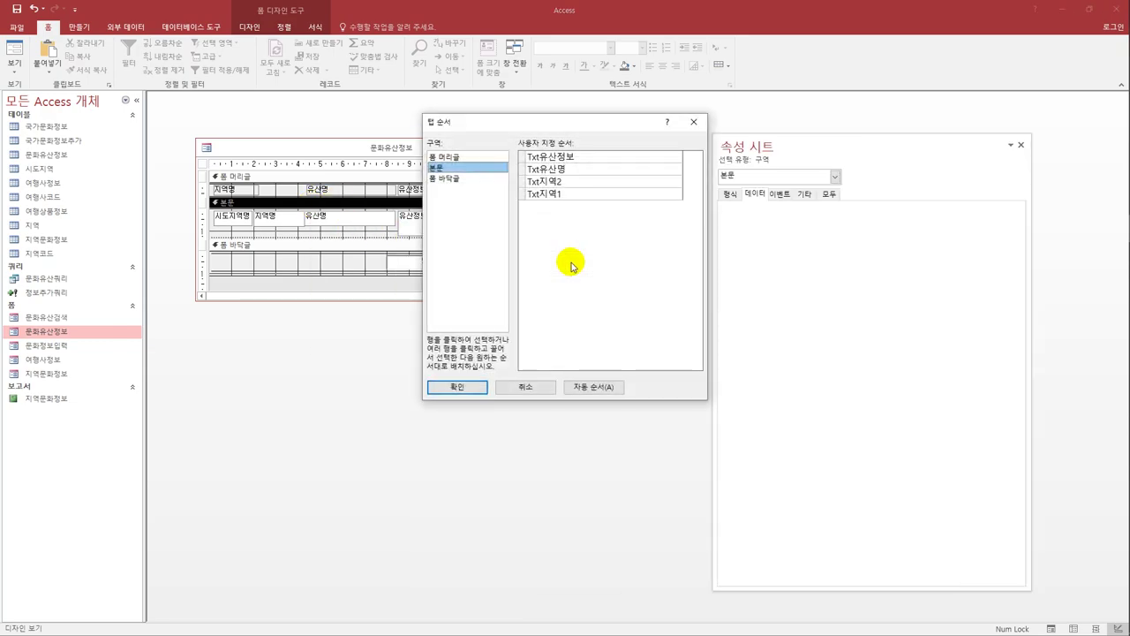
click(522, 195)
drag(523, 200, 520, 166)
click(521, 194)
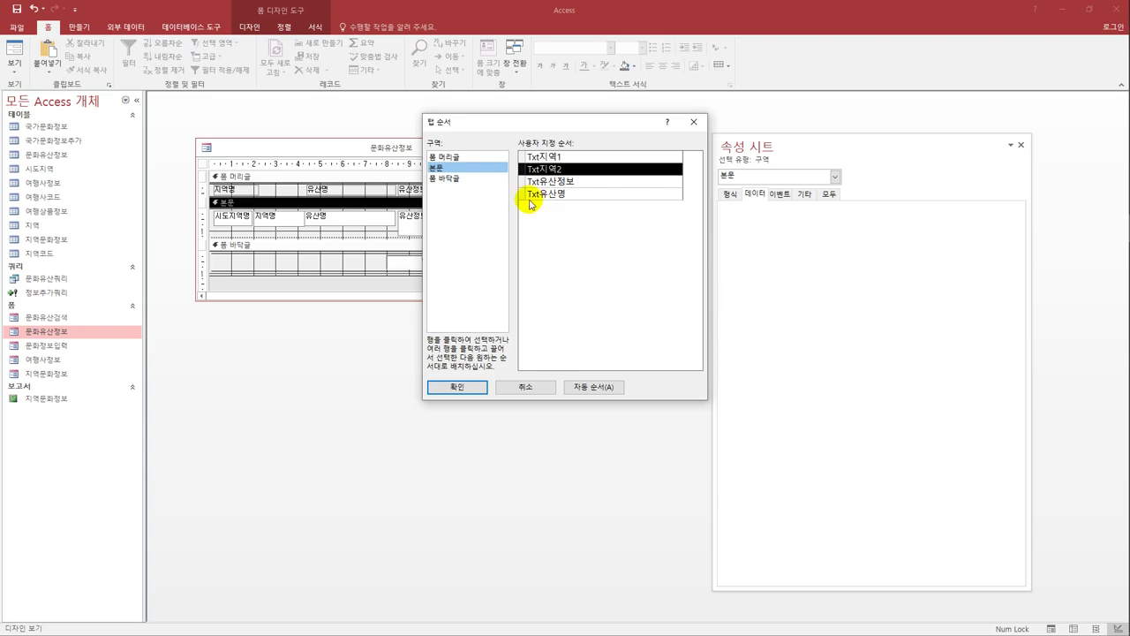
click(519, 195)
mouse_move(520, 194)
mouse_down()
mouse_move(518, 176)
mouse_move(527, 181)
mouse_up()
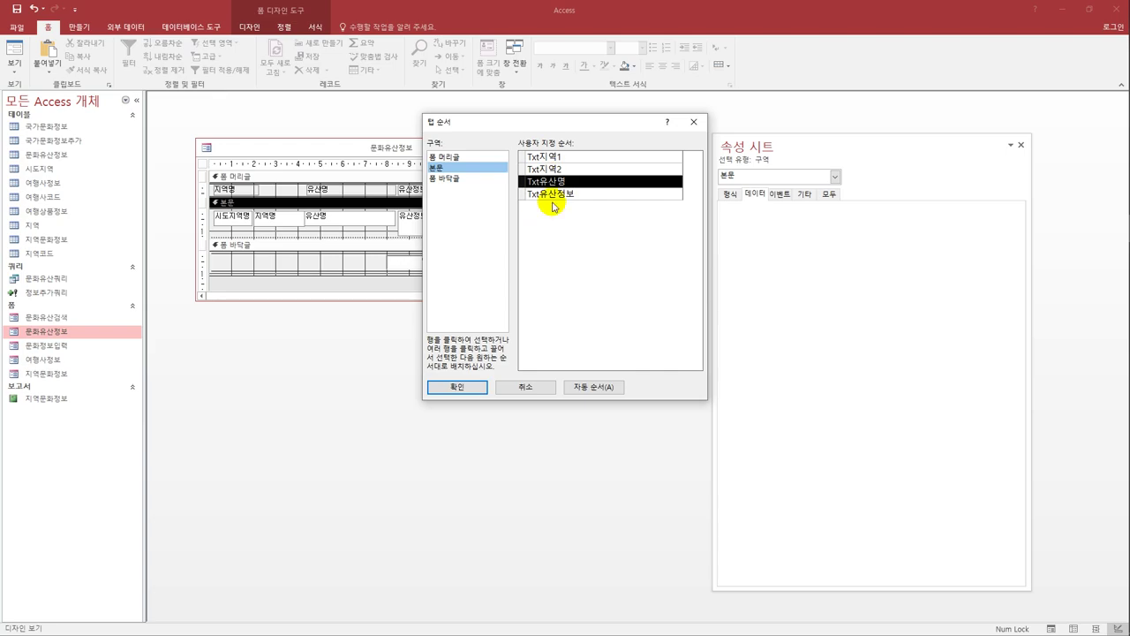
click(454, 389)
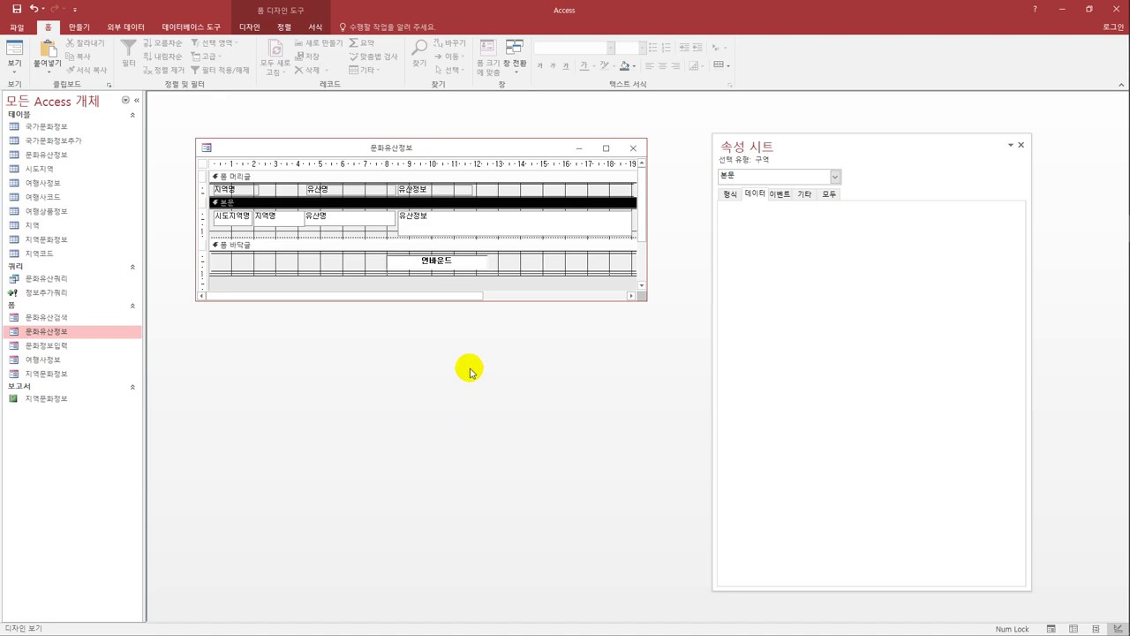
Step: Set the control source of the Txt등록자료수 text box in the form footer to ="등록자료 " & Count(*) & "건"
click(466, 263)
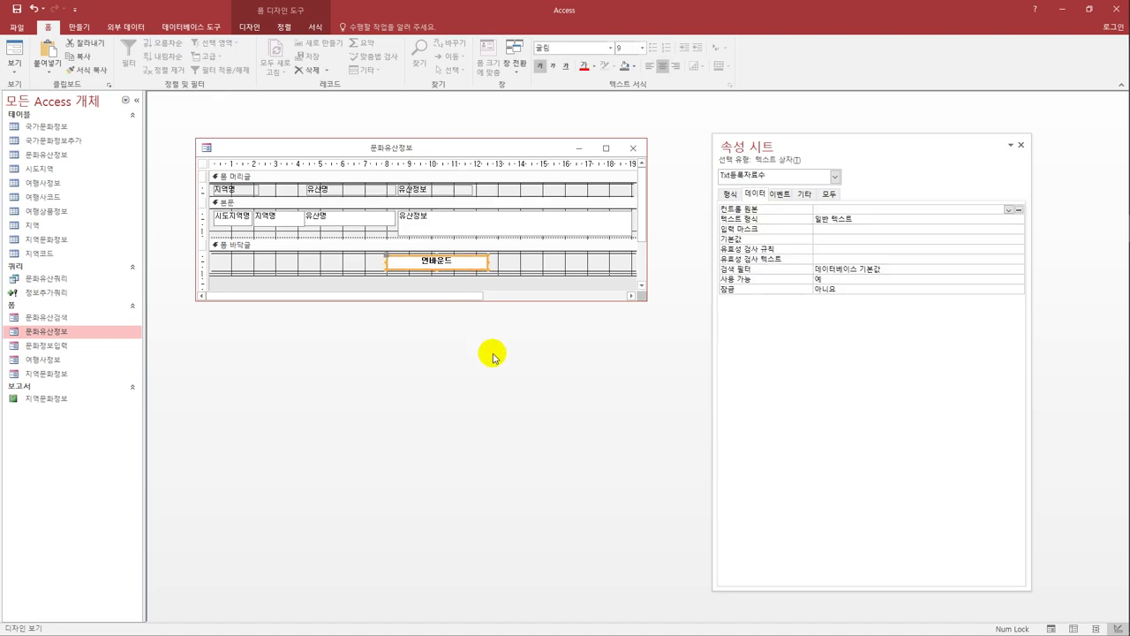
drag(797, 149, 613, 186)
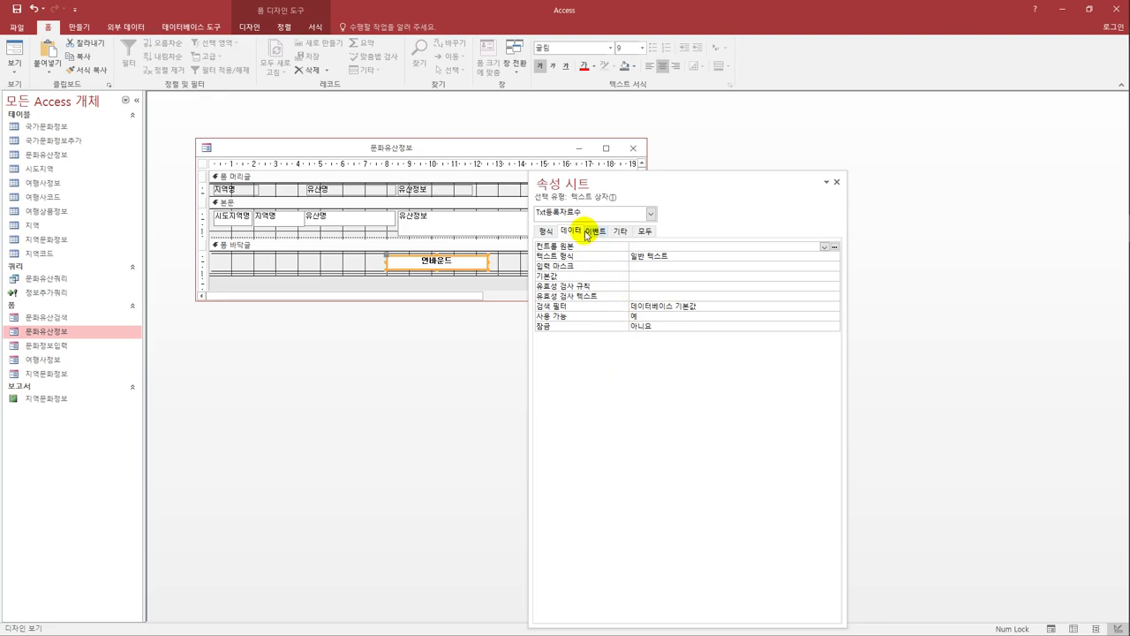
click(642, 248)
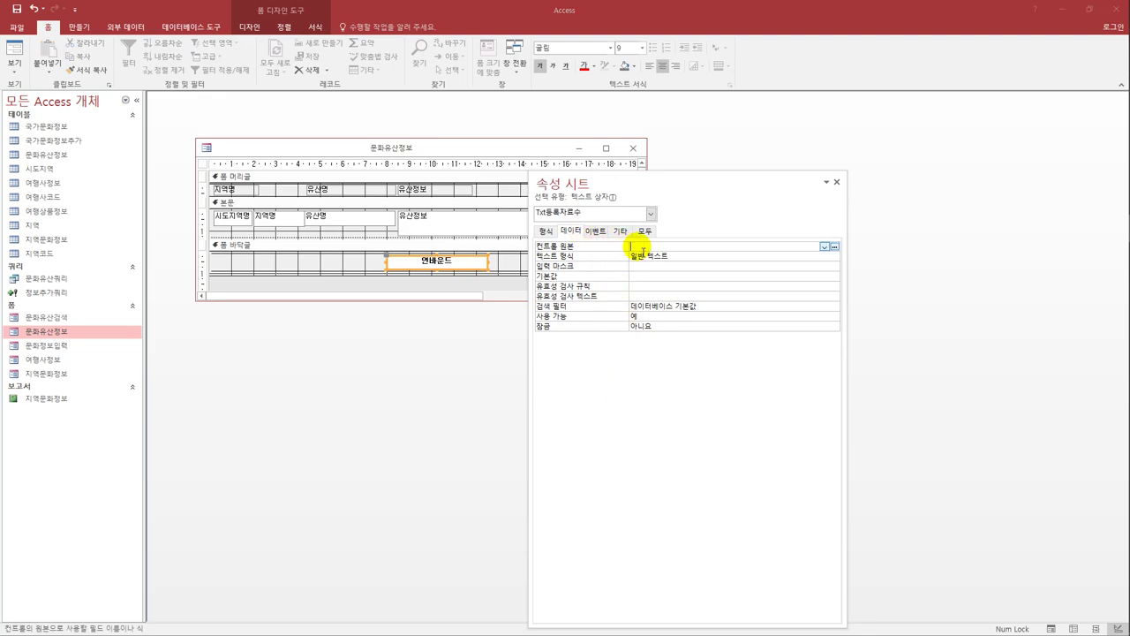
text(=)
text(ㄷ)
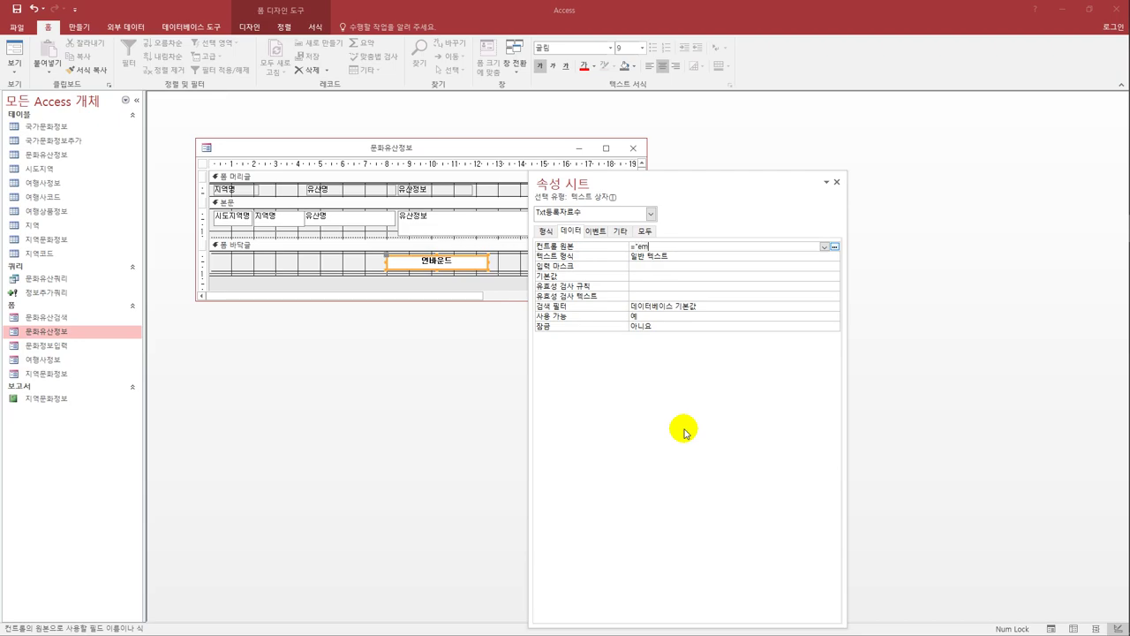
text(등록자료" & count()
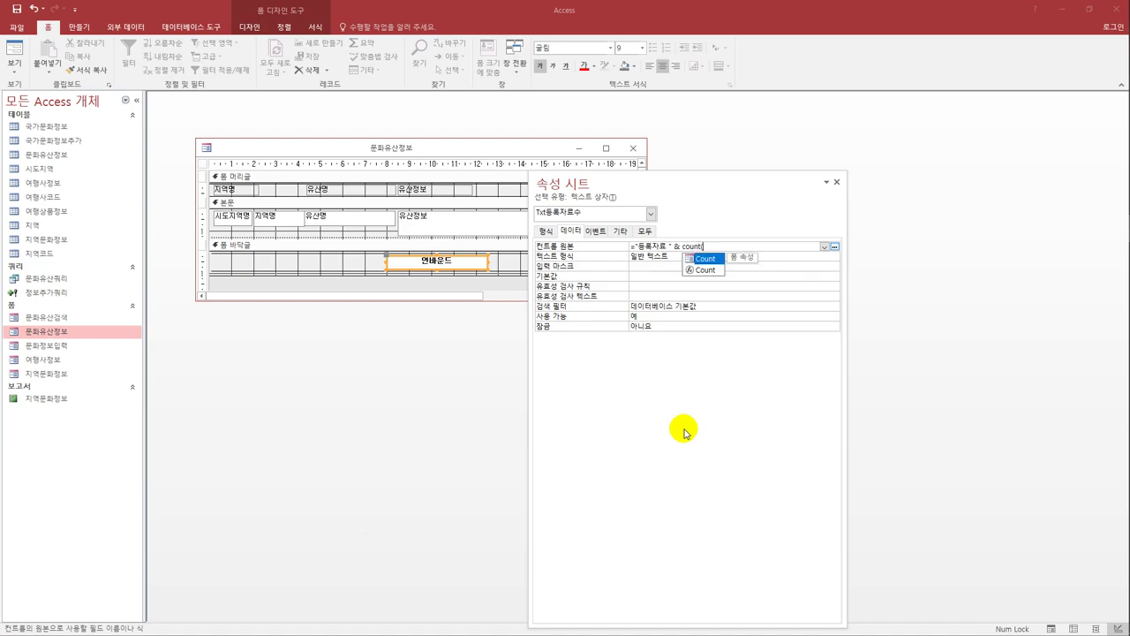
text(*) &)
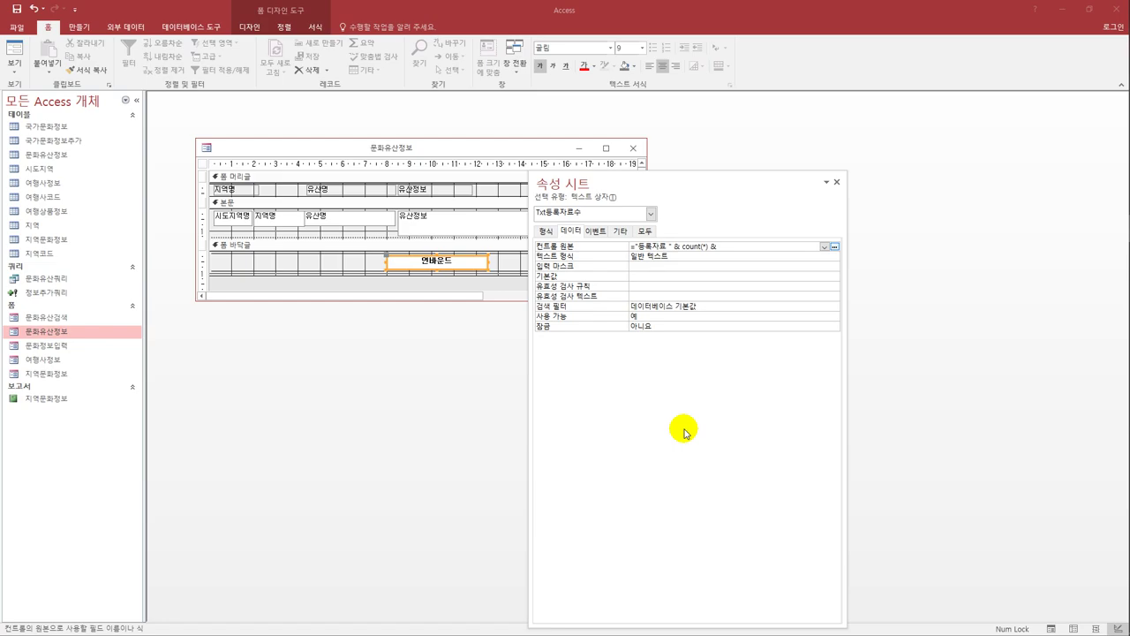
text( "거)
text(건")
Step: Save the 문화유산정보 form, check it in Form view, and close it
click(16, 10)
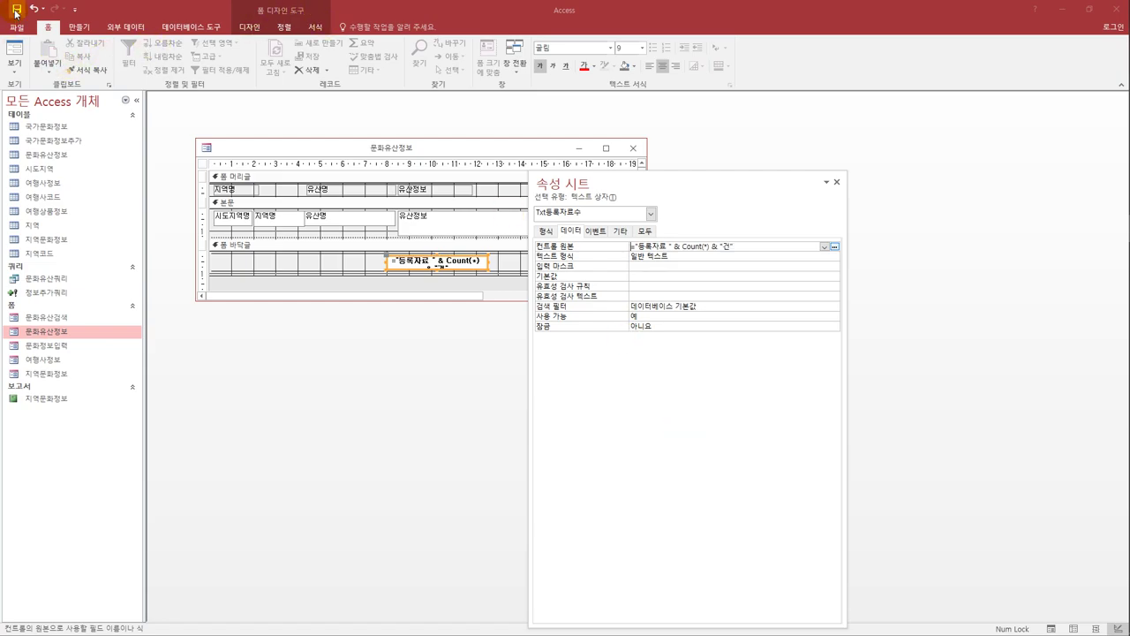
click(14, 51)
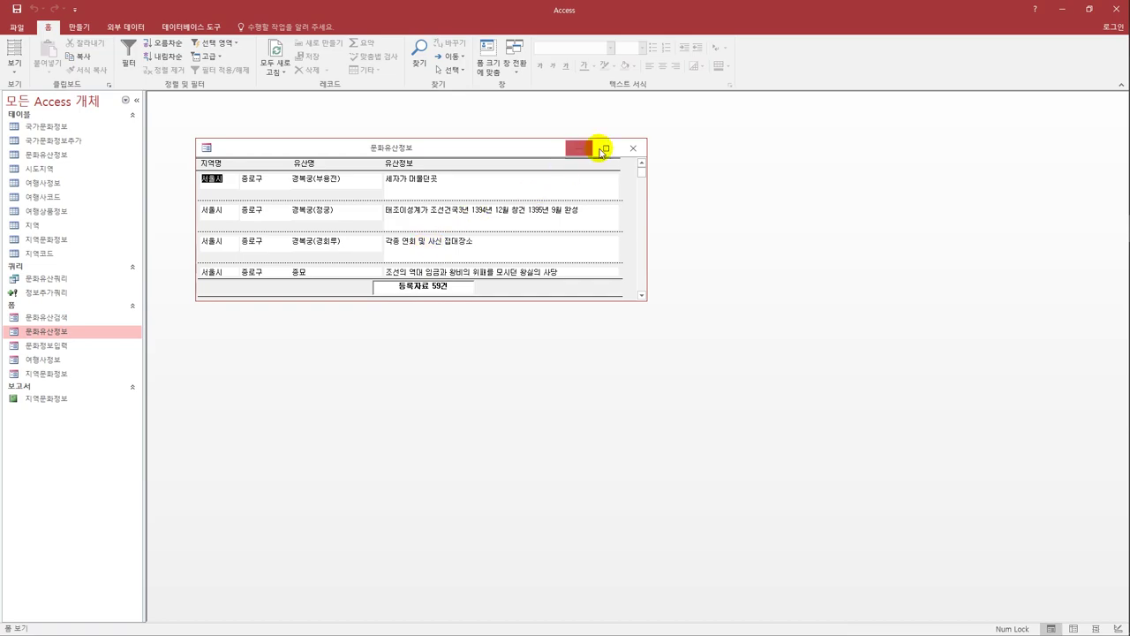
click(635, 148)
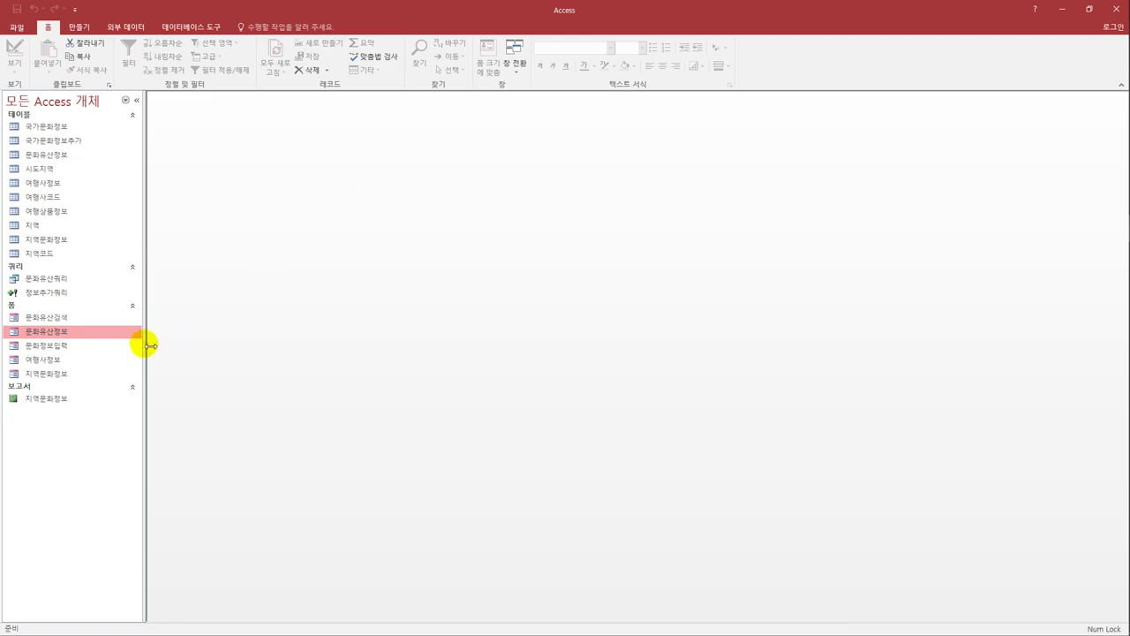
Step: Open the 문화유산검색 form in Design view and move the property sheet clear of the form's command buttons
click(77, 322)
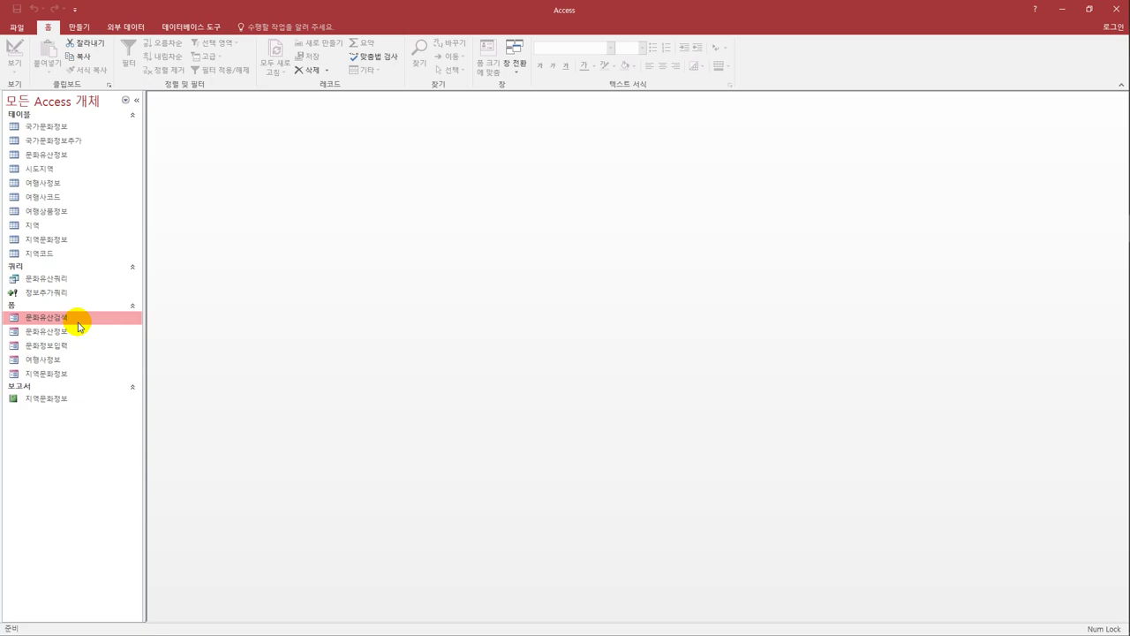
right_click(64, 318)
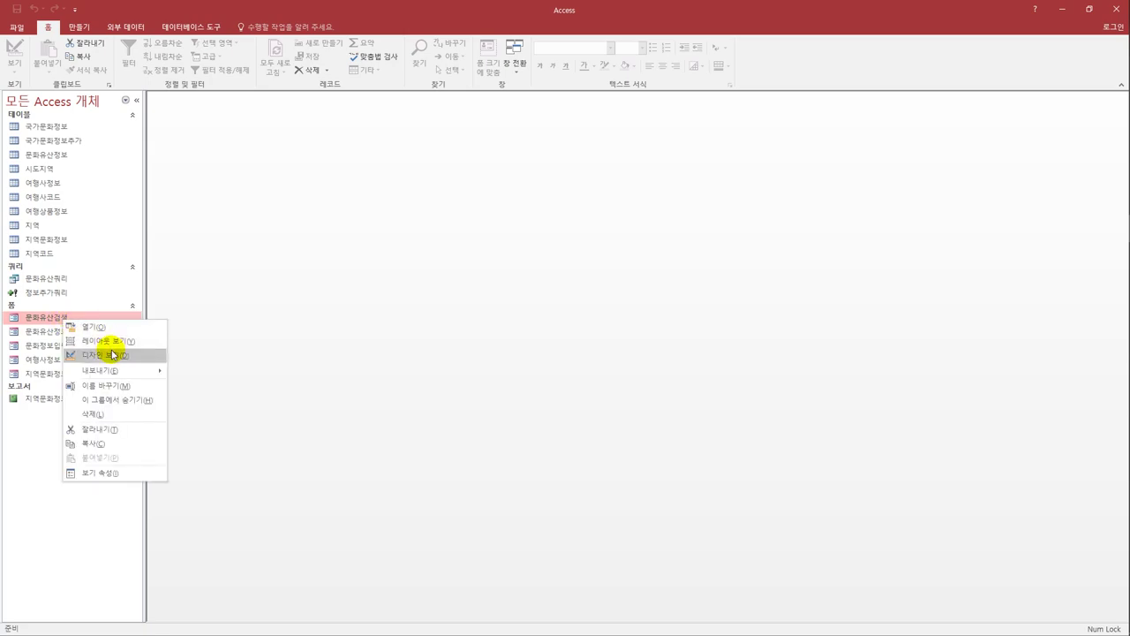
click(124, 353)
drag(718, 182, 765, 270)
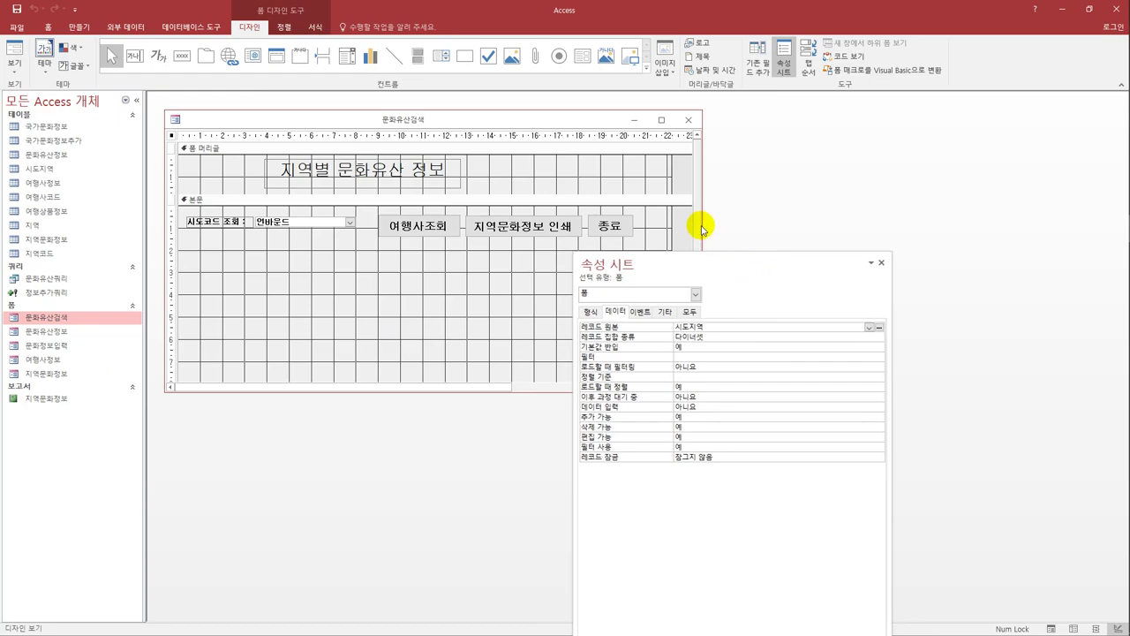
Step: Assign [이벤트 프로시저] to the On Click event of the Cmd종료 command button
click(611, 220)
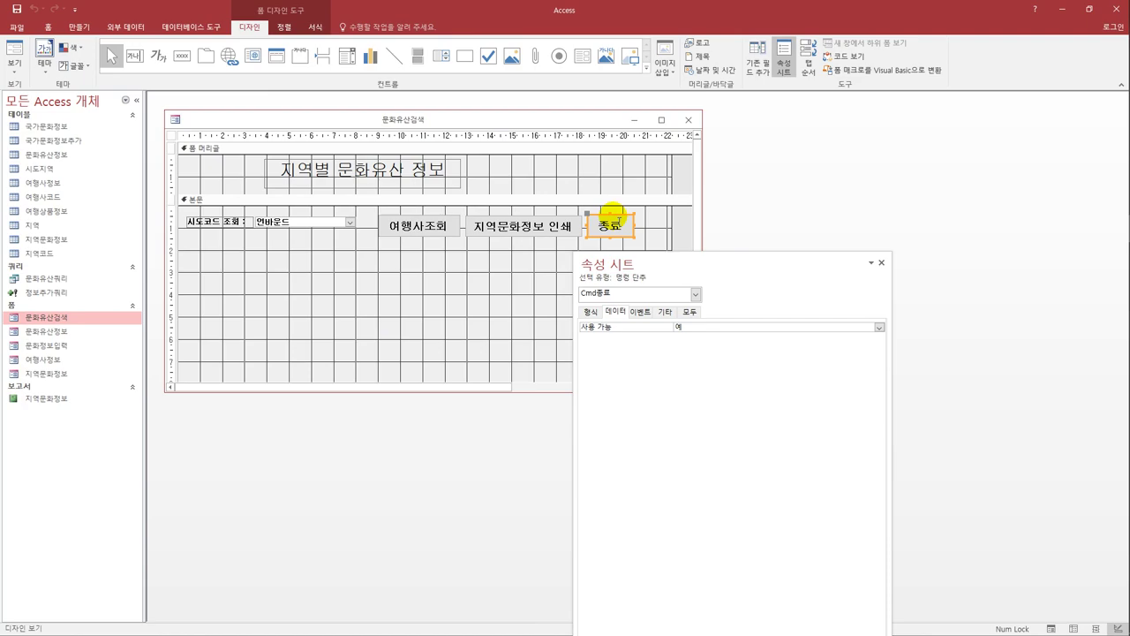
click(642, 314)
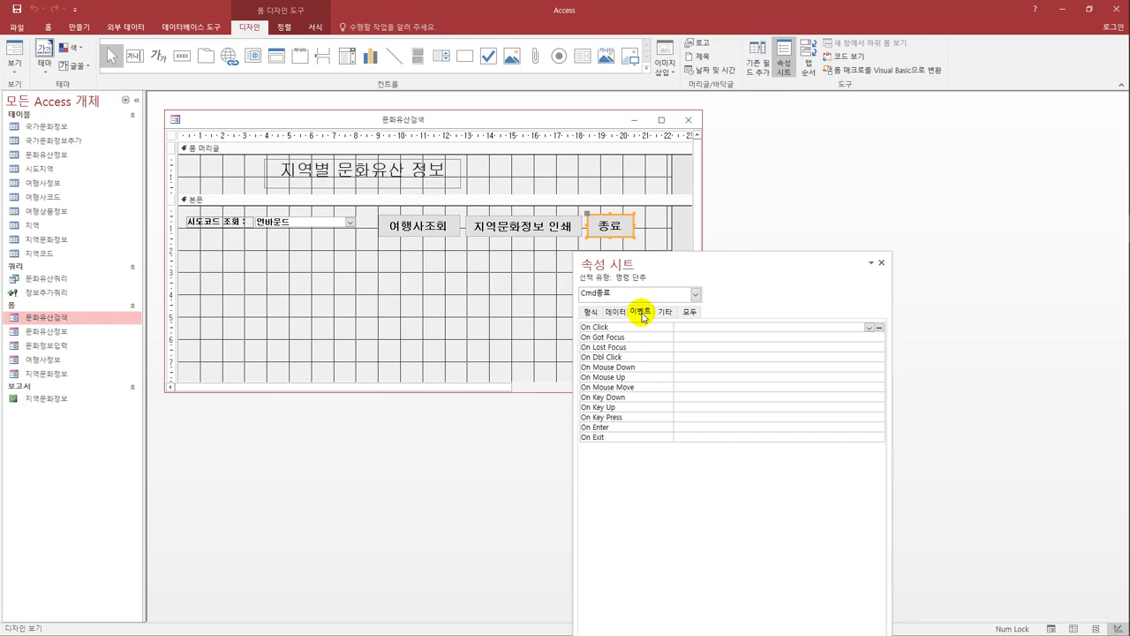
click(869, 329)
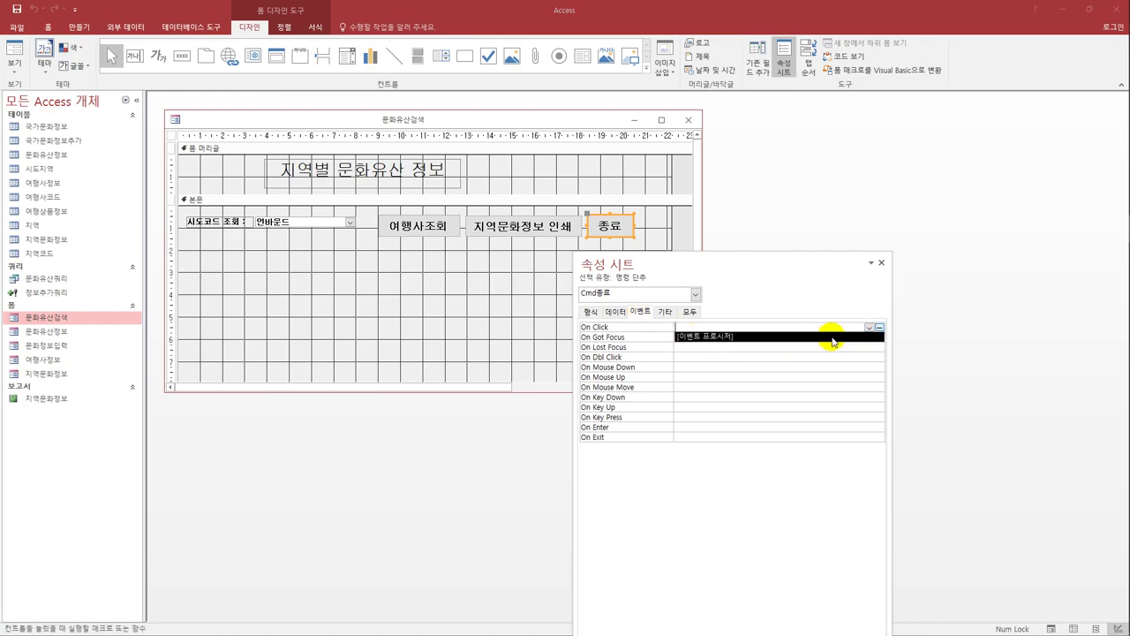
click(835, 339)
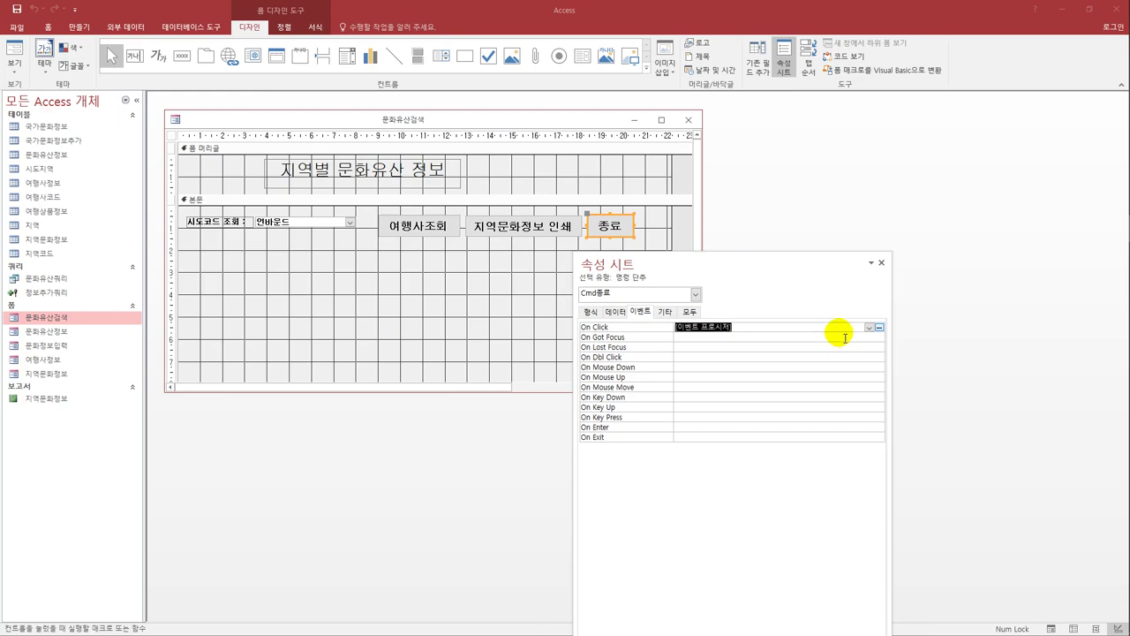
Step: In the Cmd종료 click procedure, assign a = MsgBox("시간을 확인하고 종료하겠습니까?", vbYesNo)
click(879, 327)
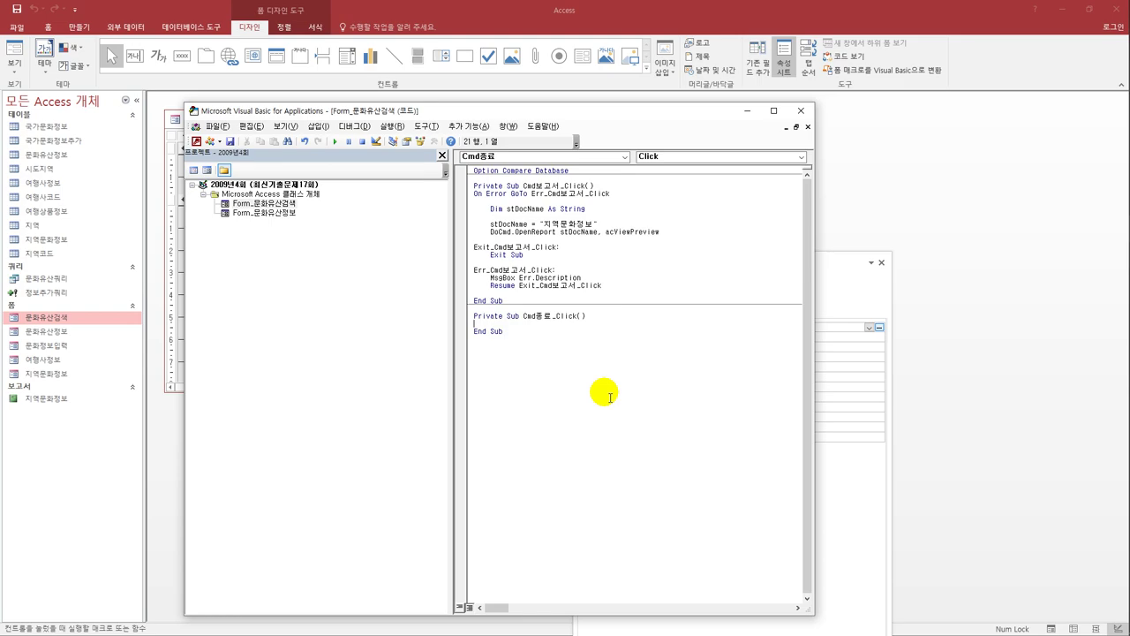
key(Tab)
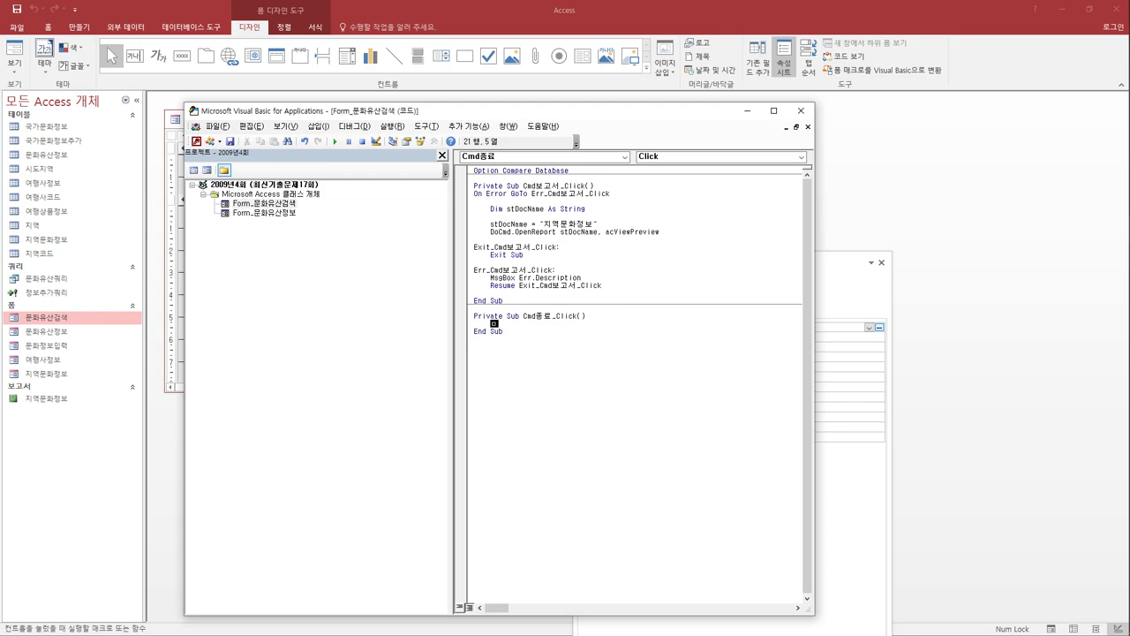
text(a =msgbox)
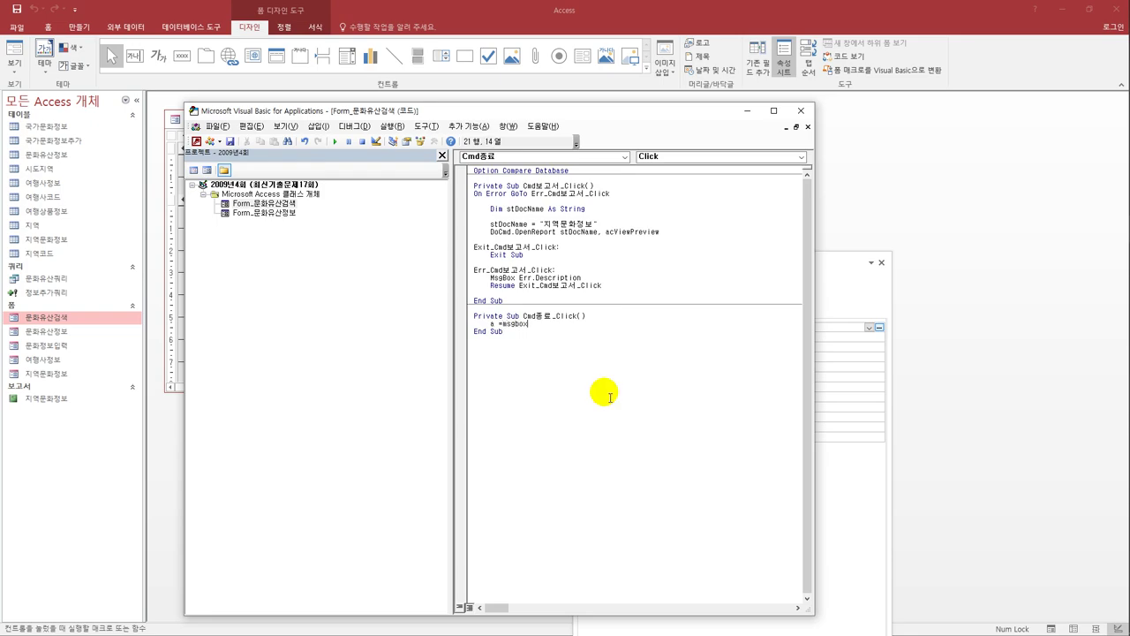
text((")
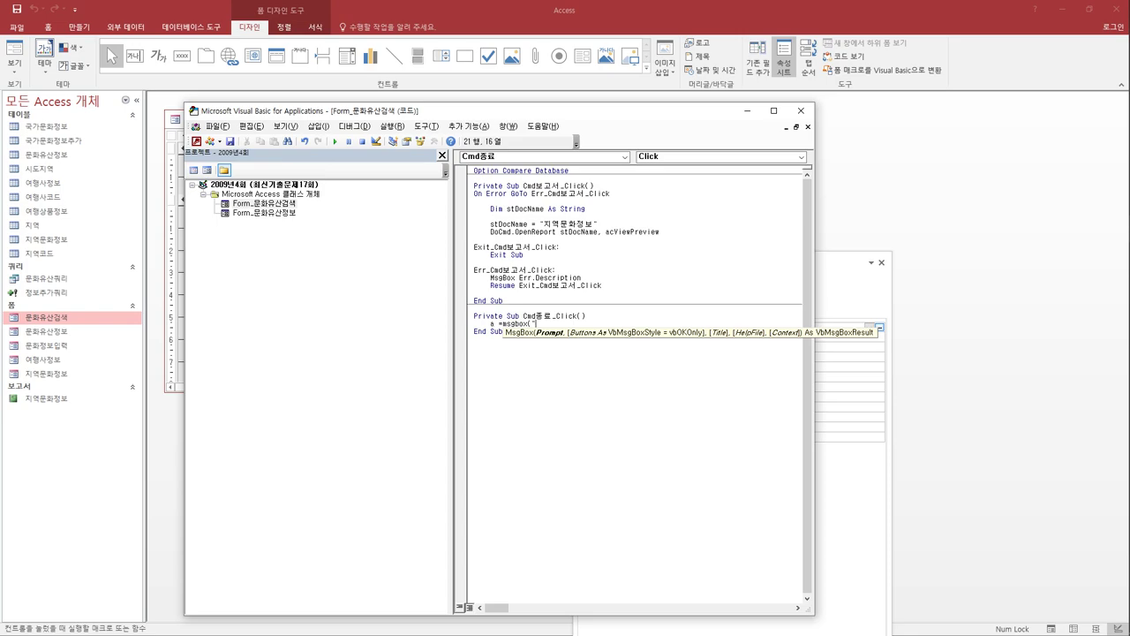
text(시간을 확인하고 종료하겠습니까)
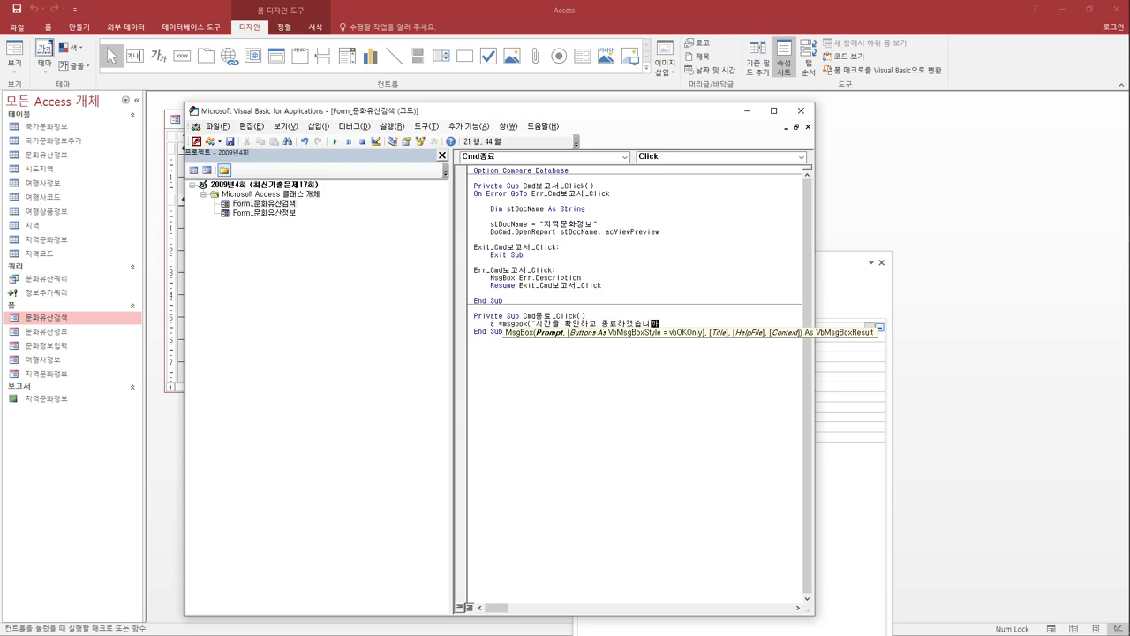
text(?",vby)
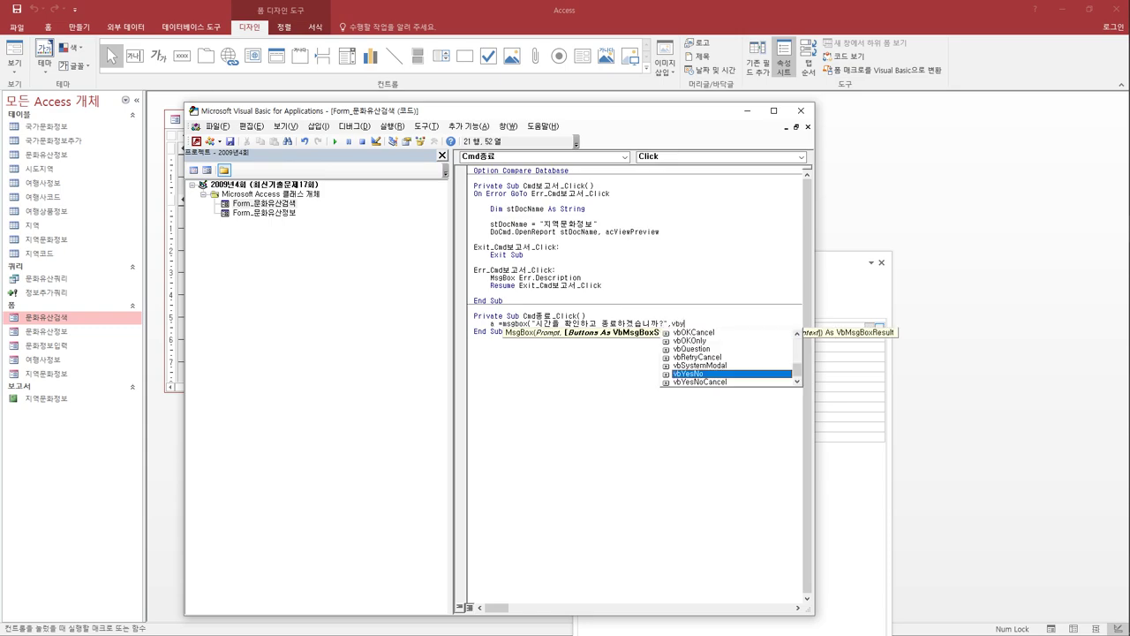
key(Tab)
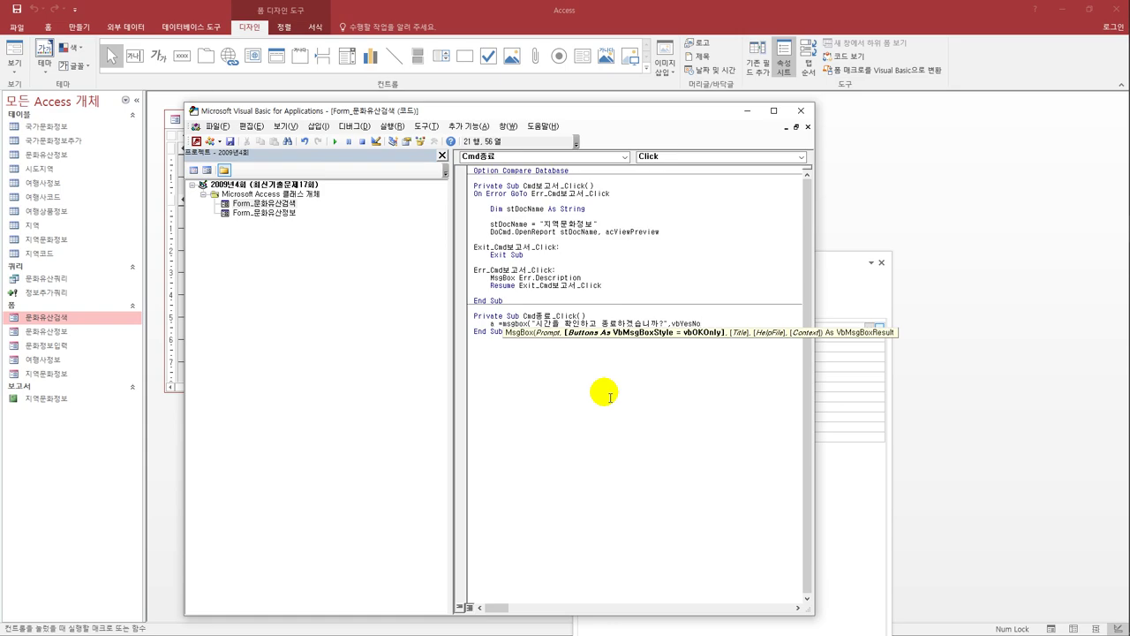
text())
key(Return)
key(Return)
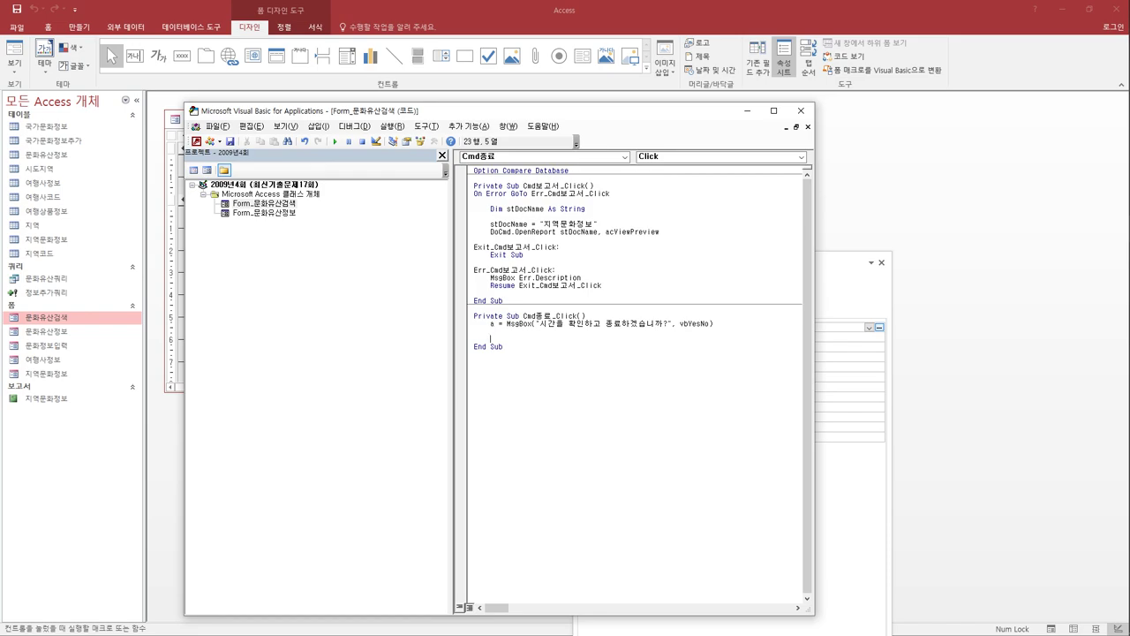
Step: Start an If a = vbYes Then block that shows the current time with b = MsgBox(Time, vbOKOnly)
text(if a= vbyes Then)
key(Return)
text(b=)
text(ㅁ)
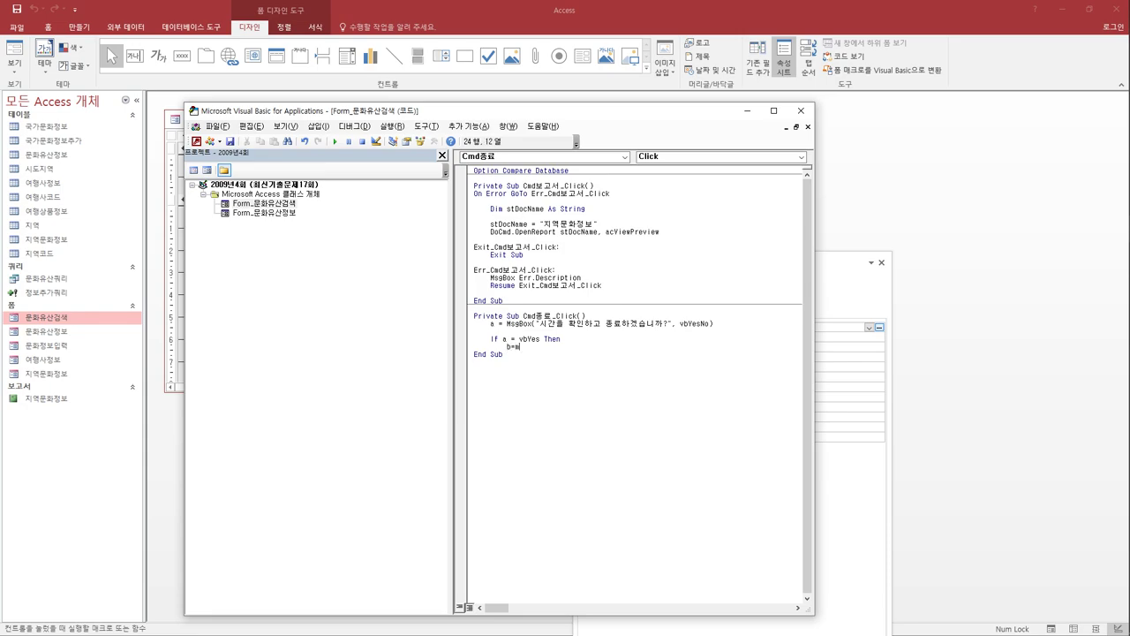
key(BackSpace)
text(msgbox(t)
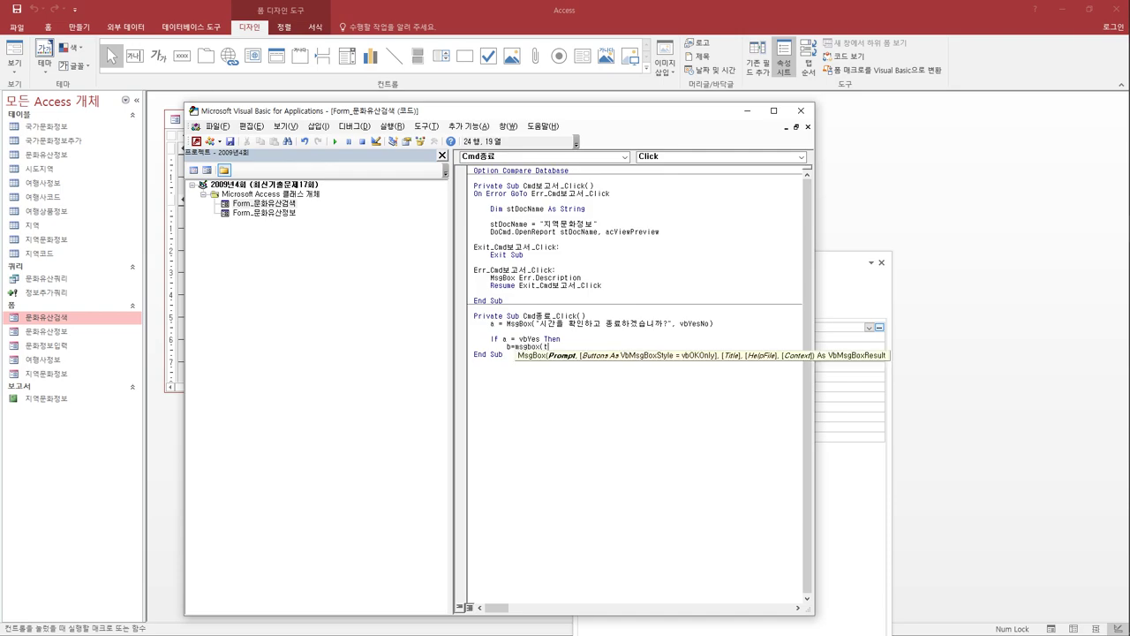
text(ime,)
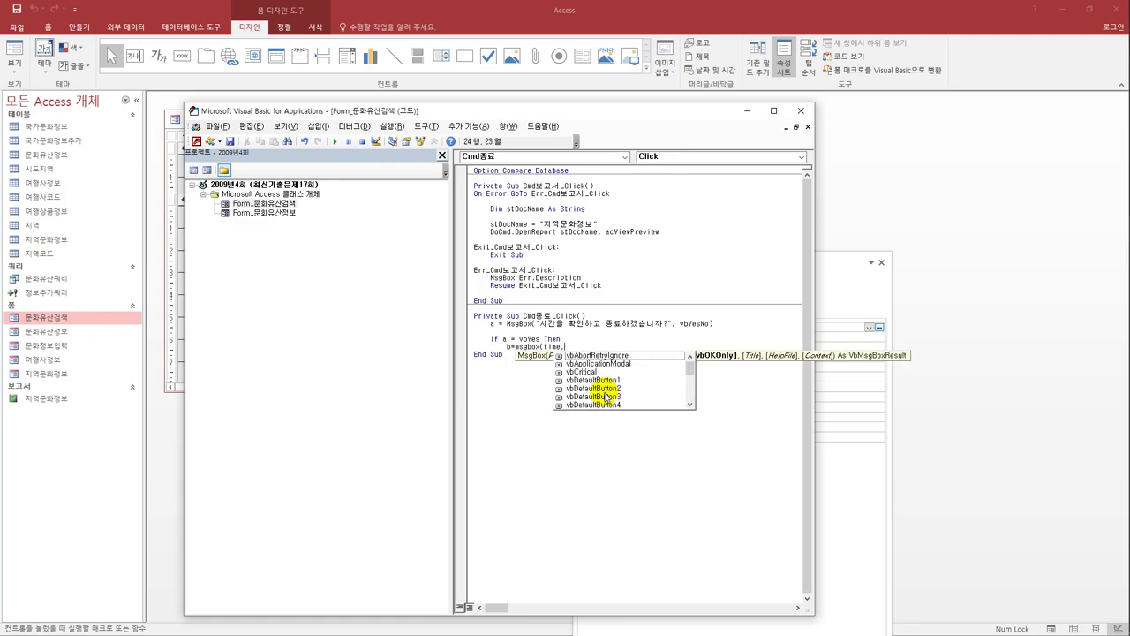
text(vbok)
key(Down)
key(Tab)
text())
key(Return)
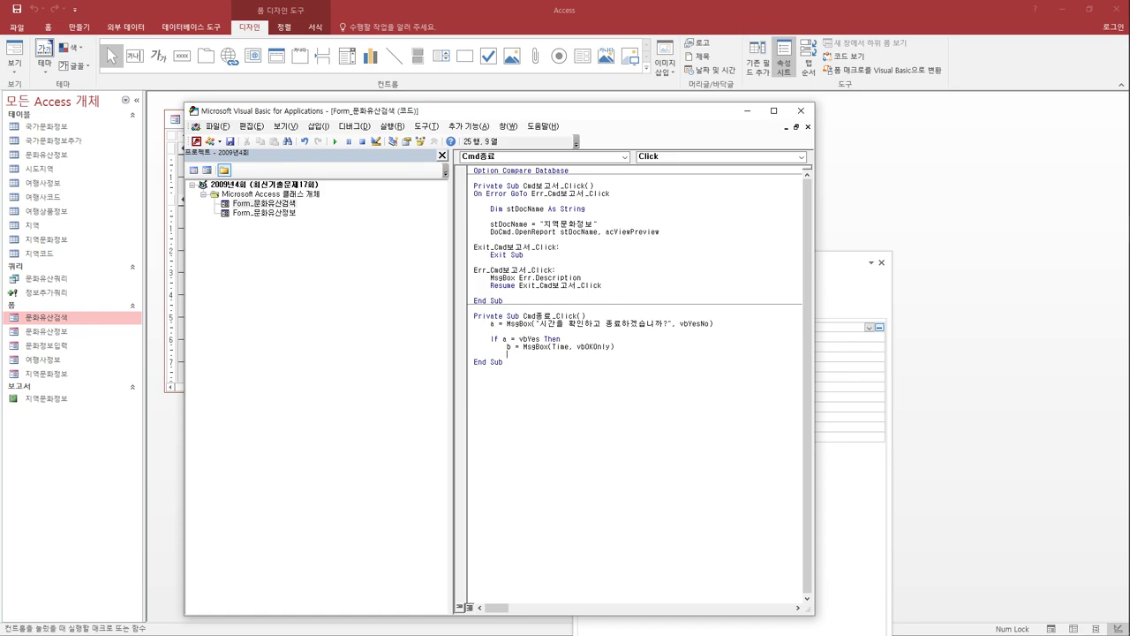
Step: Complete the If block with DoCmd.Close in both the Then and Else branches plus End If, and close the code editor
text(docmd.clos)
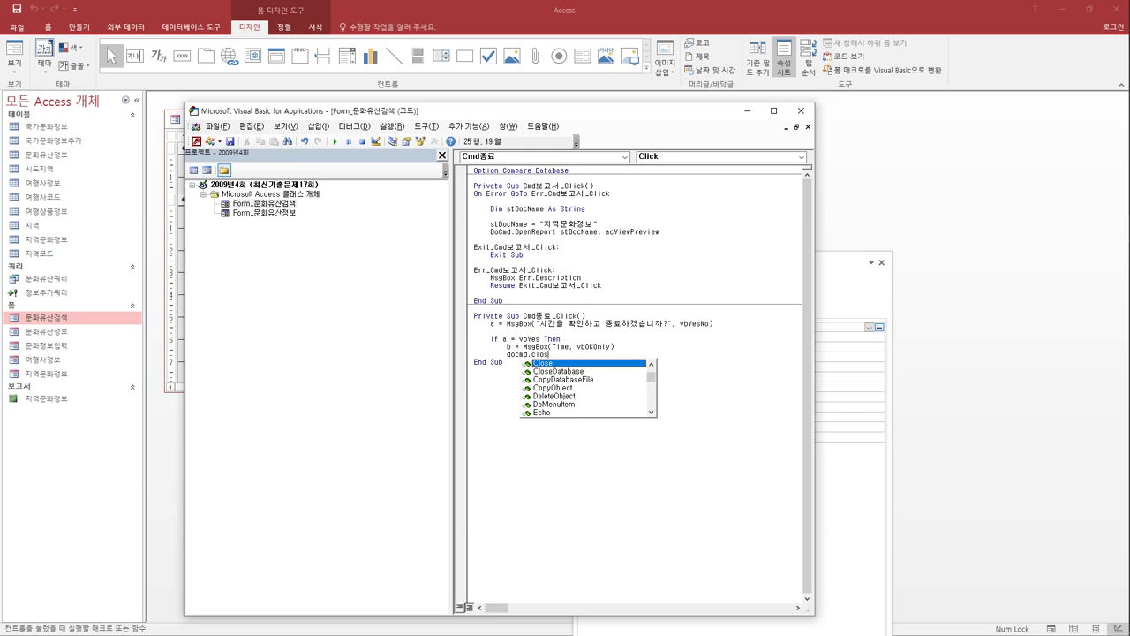
key(Return)
key(BackSpace)
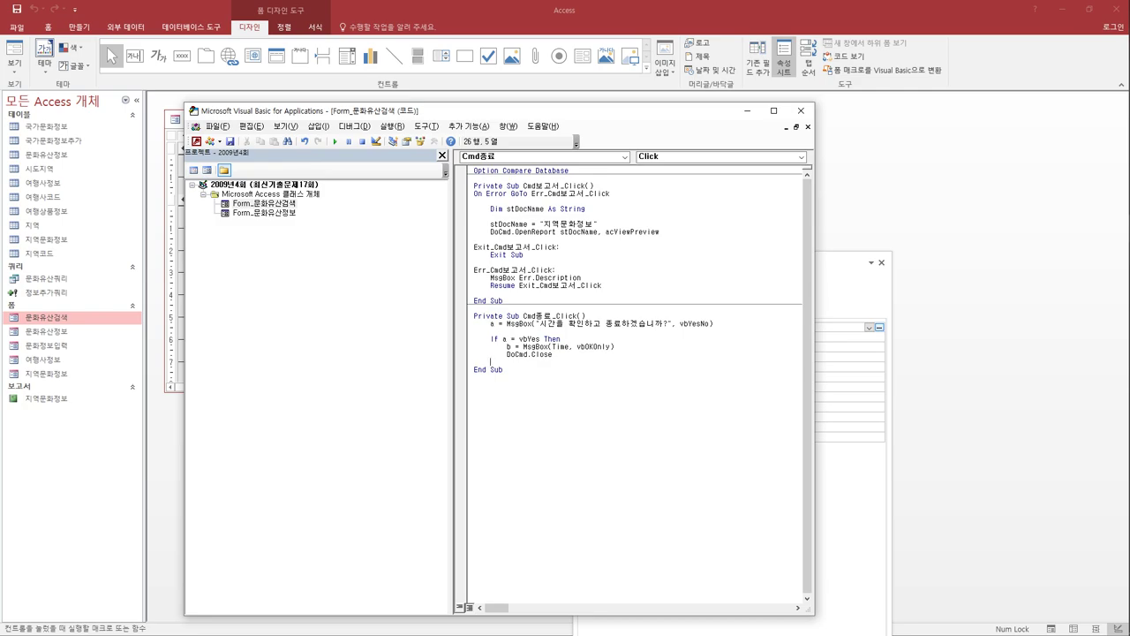
text(else)
key(Return)
text(docmd.close)
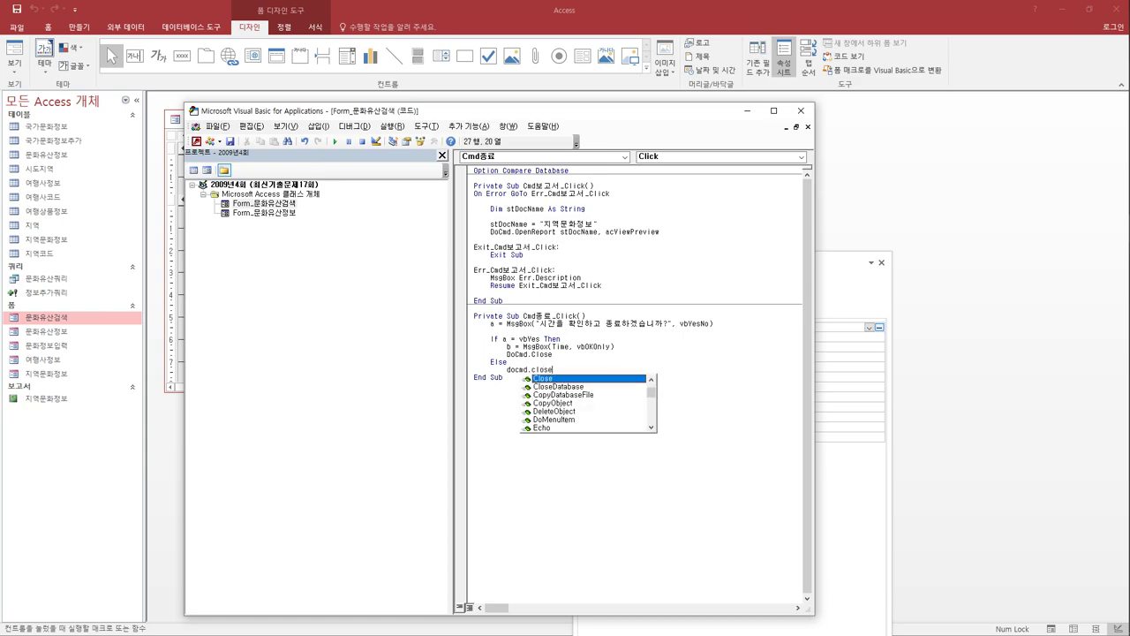
double_click(605, 386)
key(Return)
key(BackSpace)
text(end if)
key(Return)
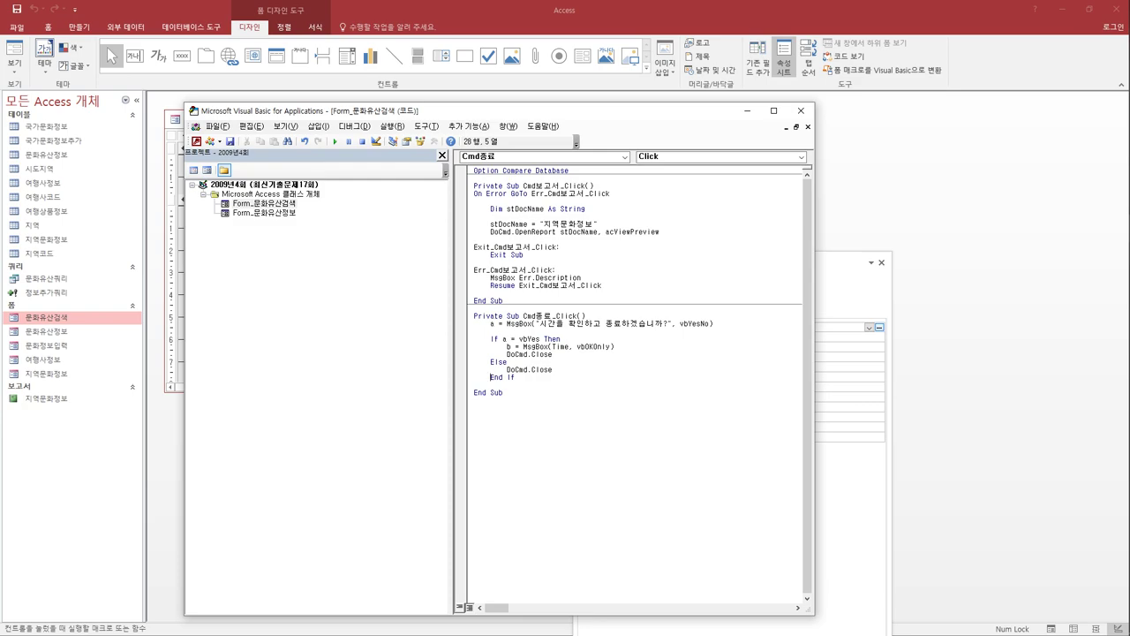
click(637, 414)
click(801, 112)
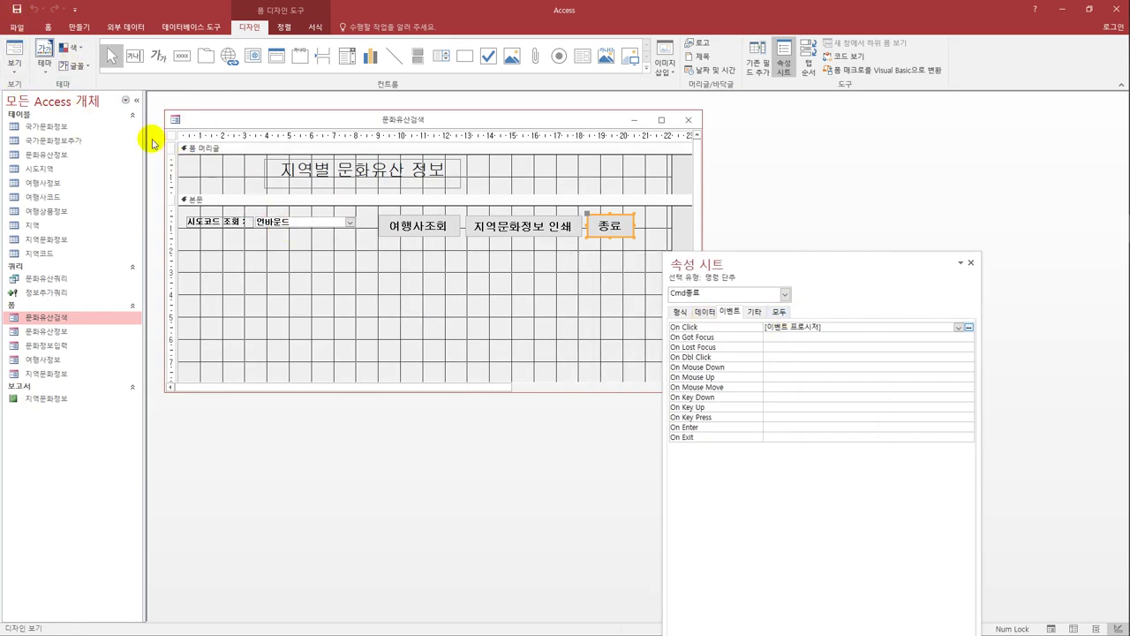
Step: Test the 종료 button in Form view, answering 예 and confirming the time message
click(12, 62)
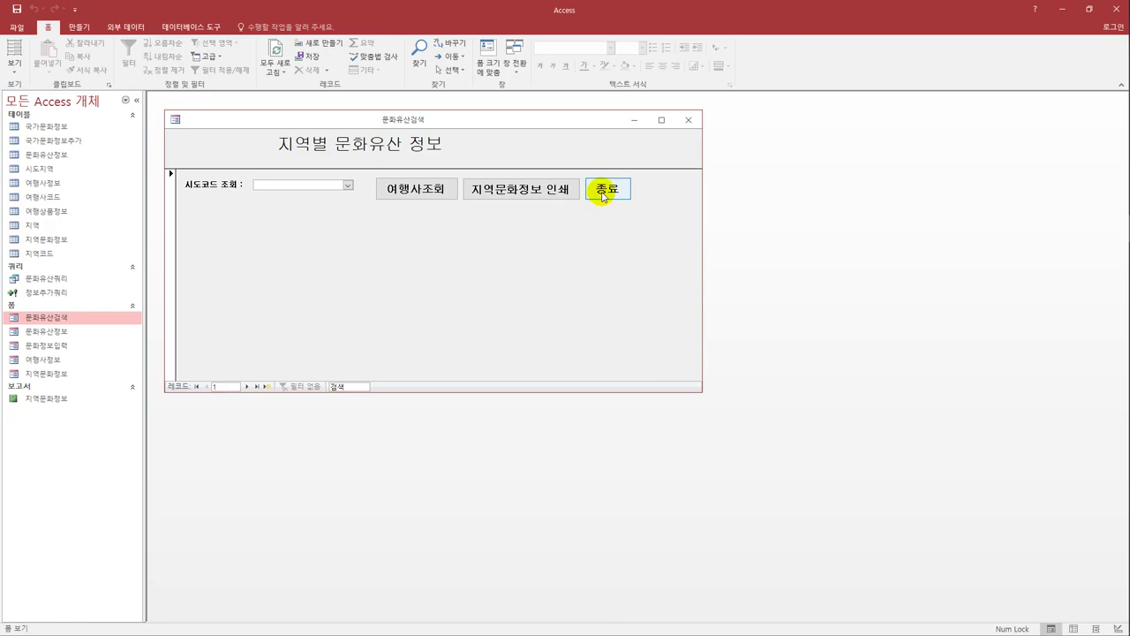
click(602, 188)
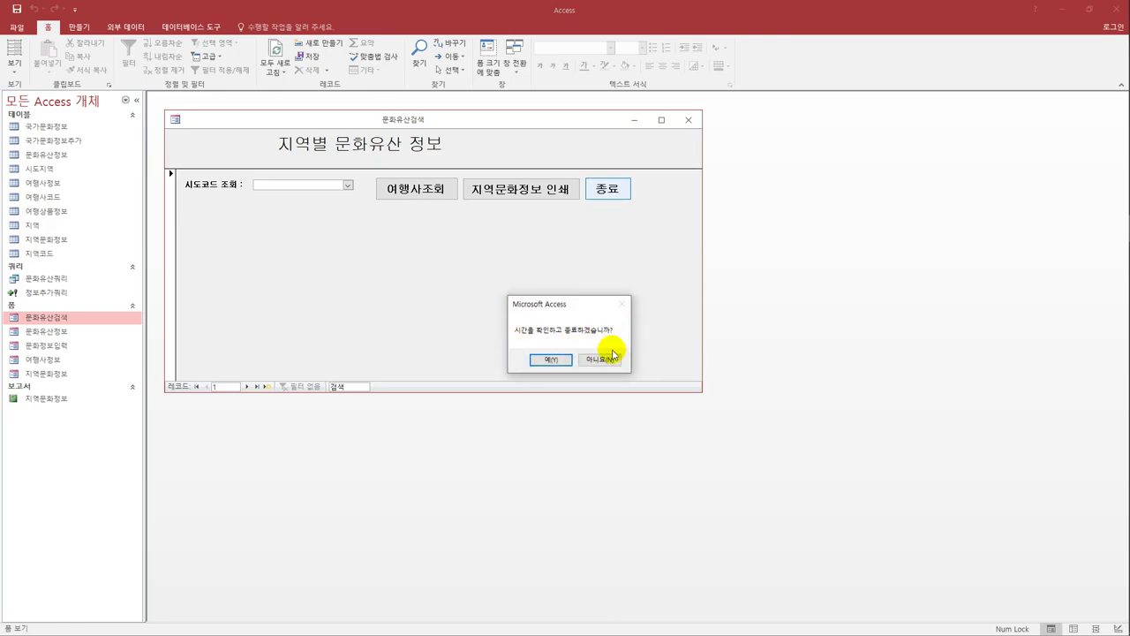
click(553, 359)
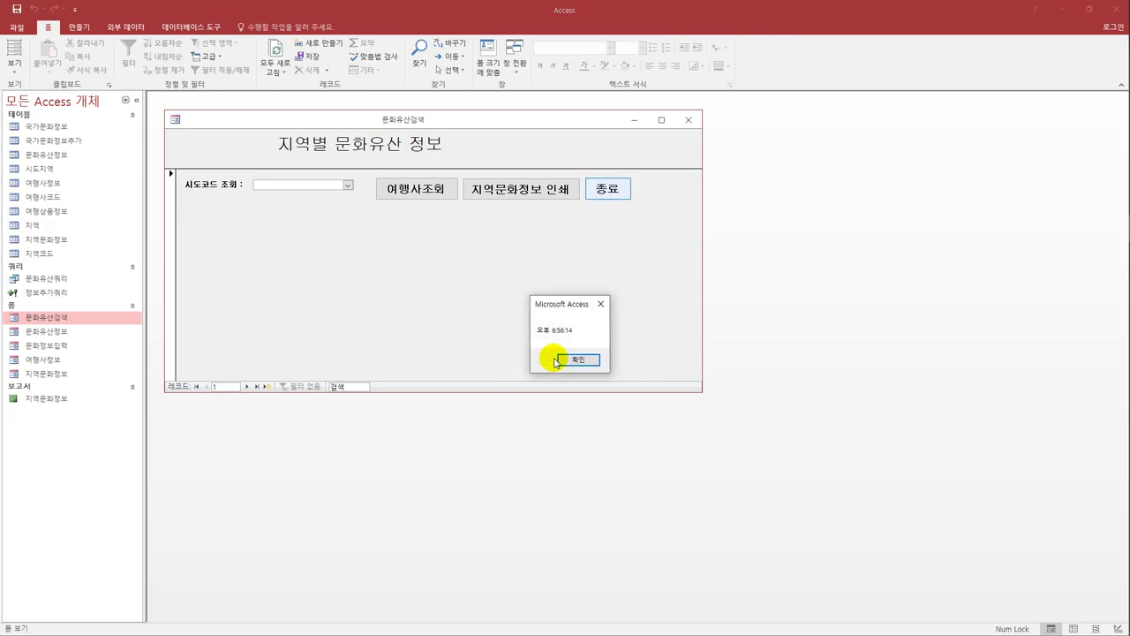
click(561, 360)
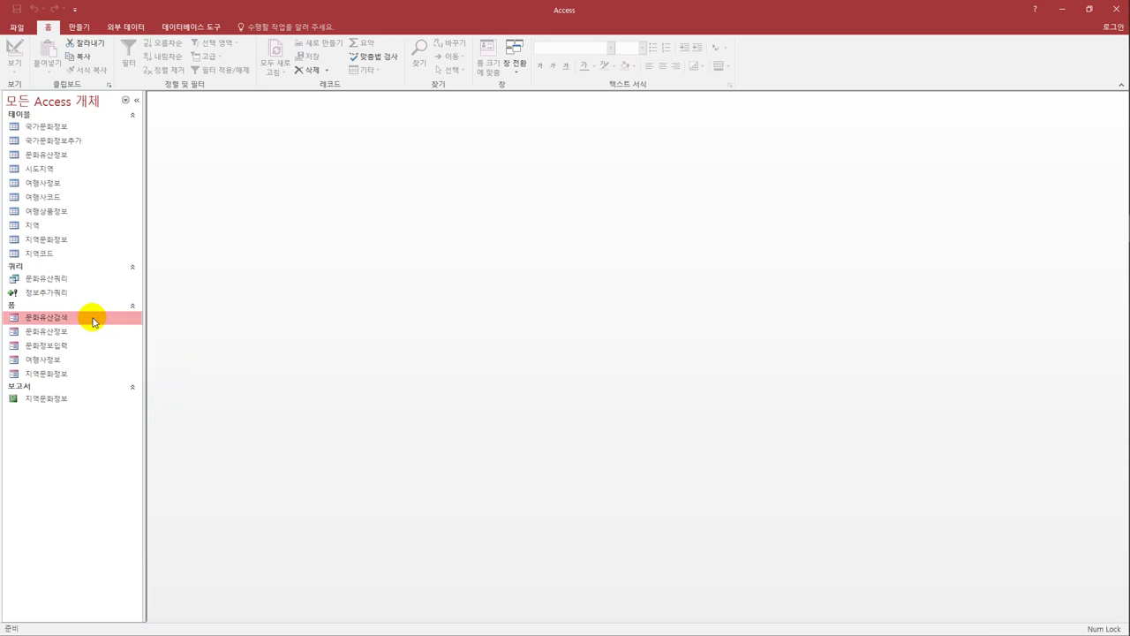
Step: Reopen the 문화유산검색 form in Design view and draw a subform about 19.9 cm by 6.5 cm below the 시도코드 조회 row
right_click(91, 317)
click(141, 351)
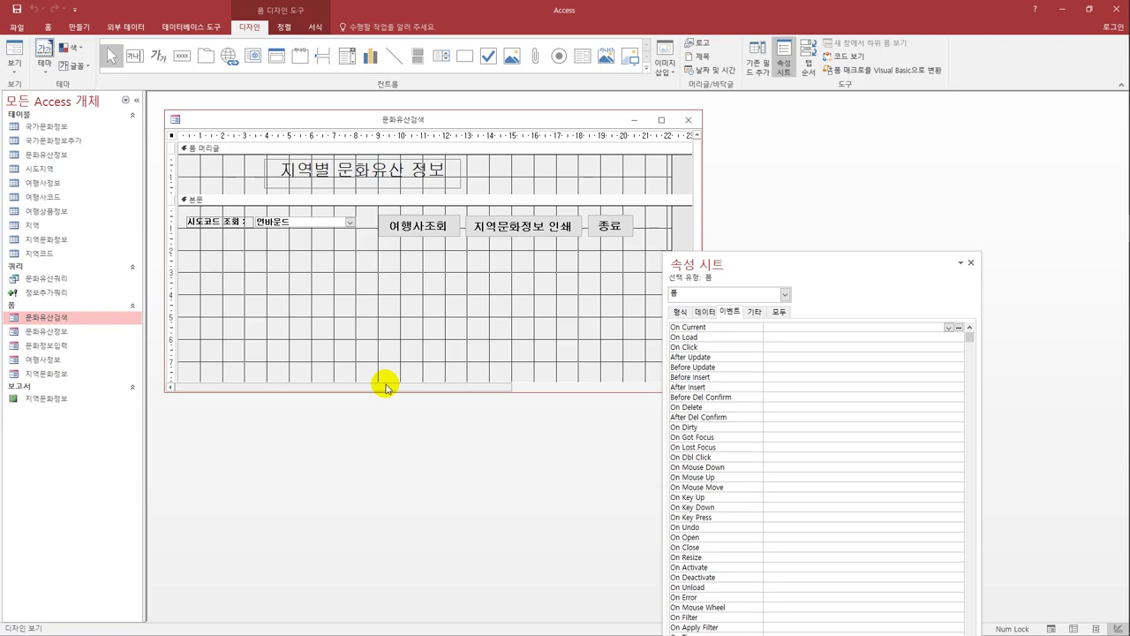
click(577, 59)
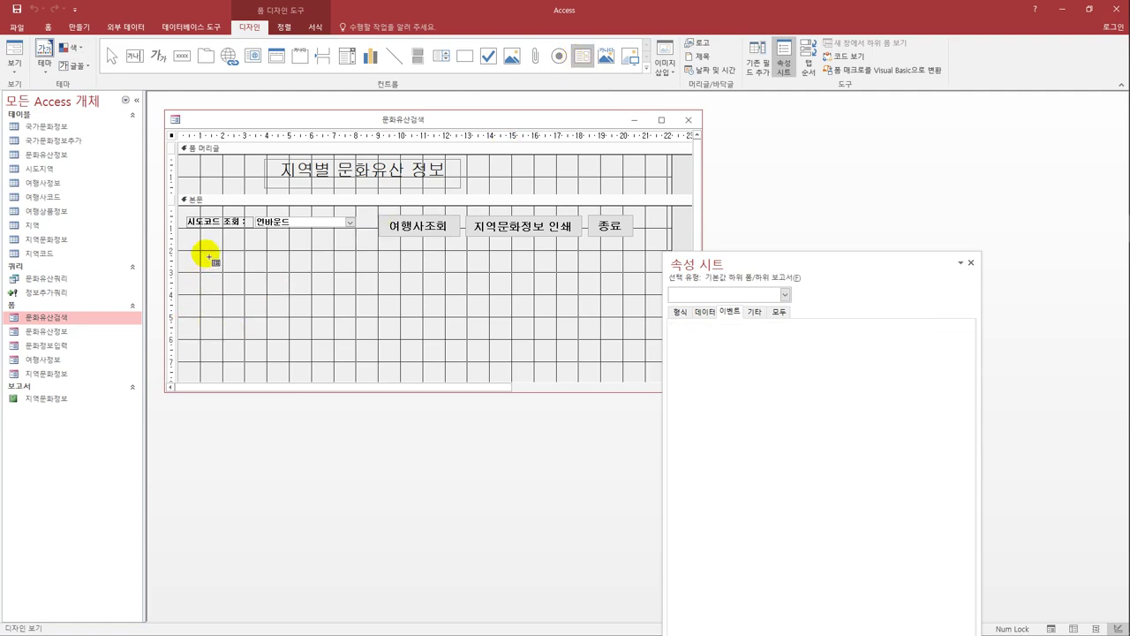
drag(189, 244, 649, 380)
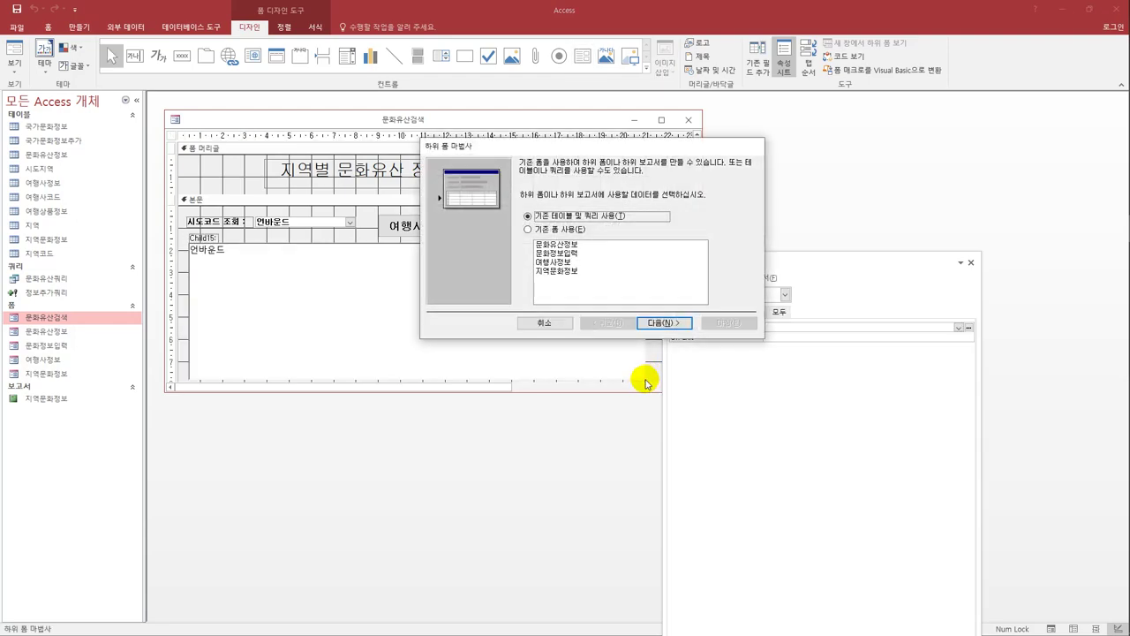
Step: Base the subform on the existing 문화유산정보 form, linked by 시도지역명, and name it 문화유산
click(549, 233)
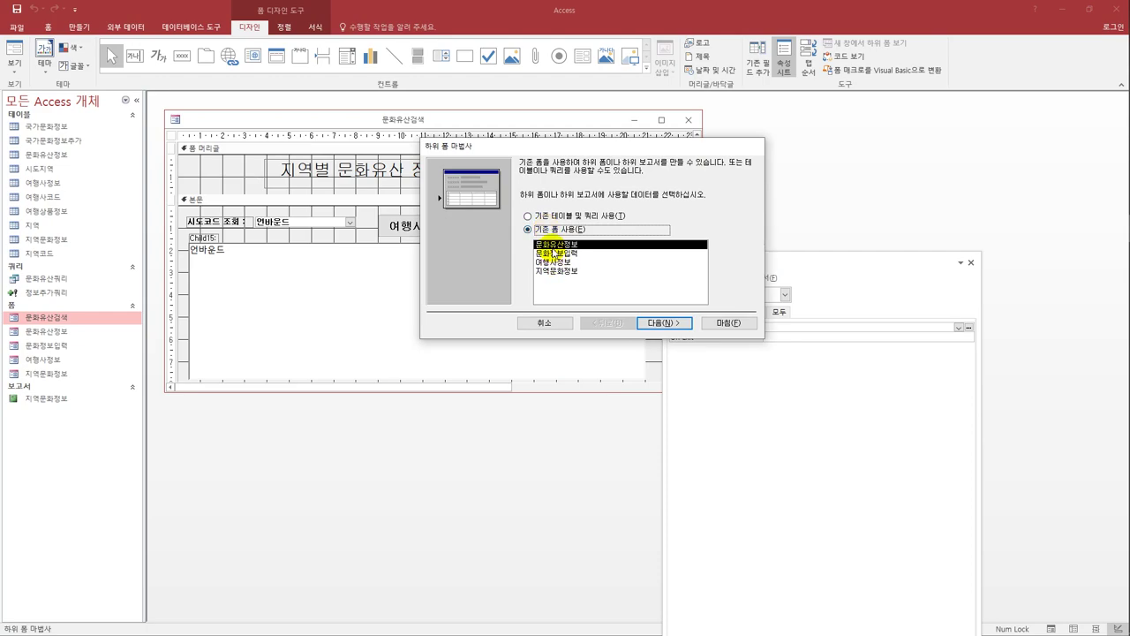
click(661, 324)
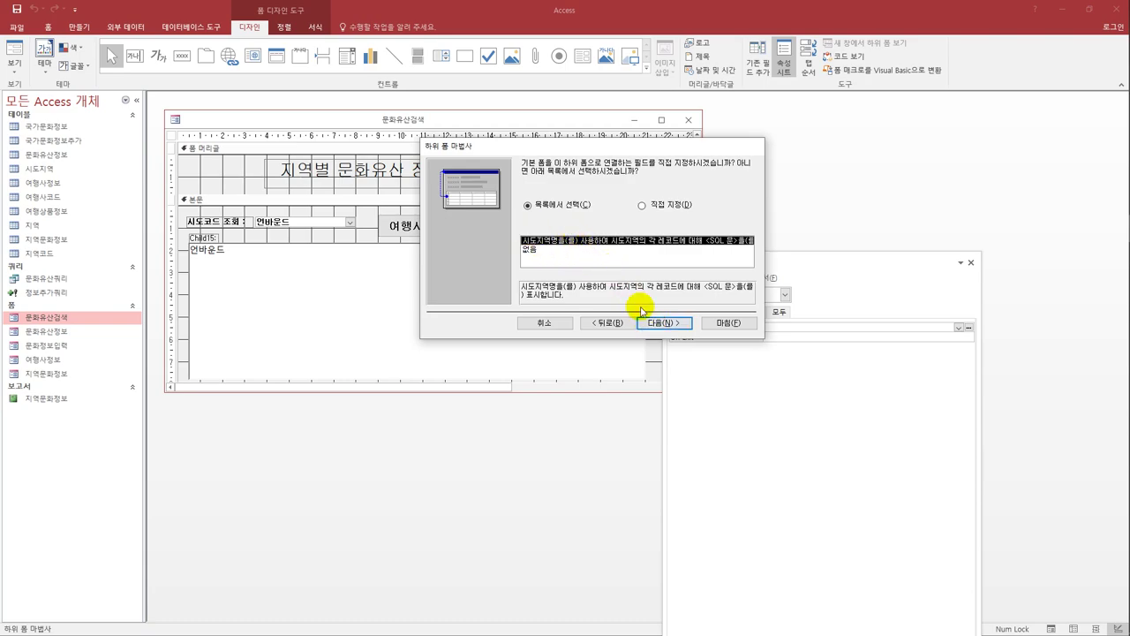
click(655, 323)
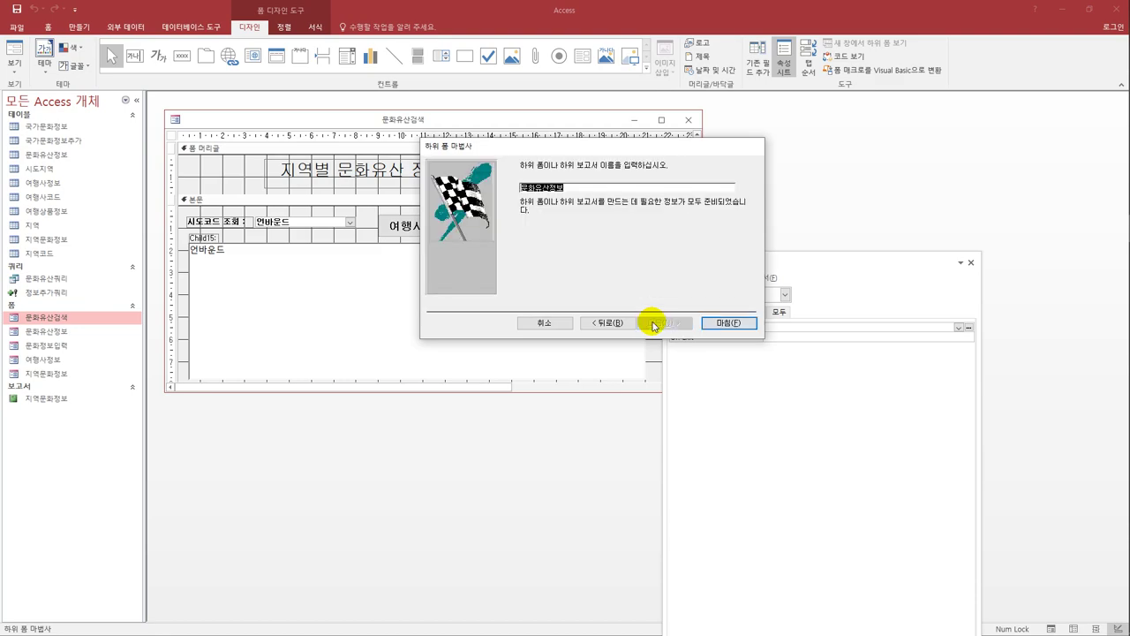
click(554, 189)
drag(552, 188, 577, 192)
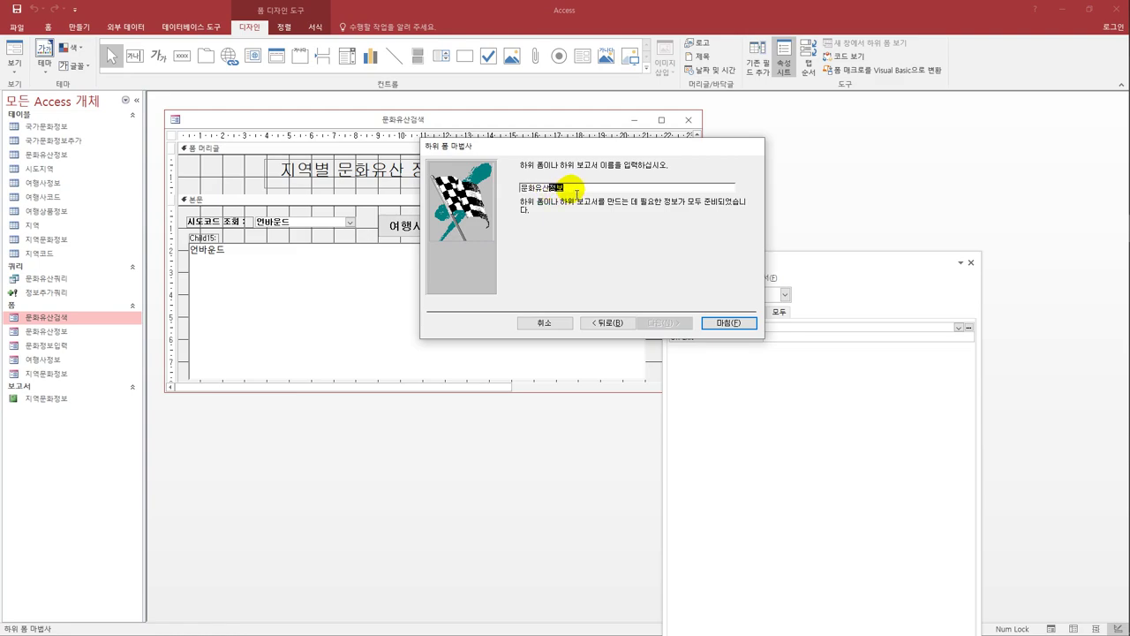
key(BackSpace)
click(720, 327)
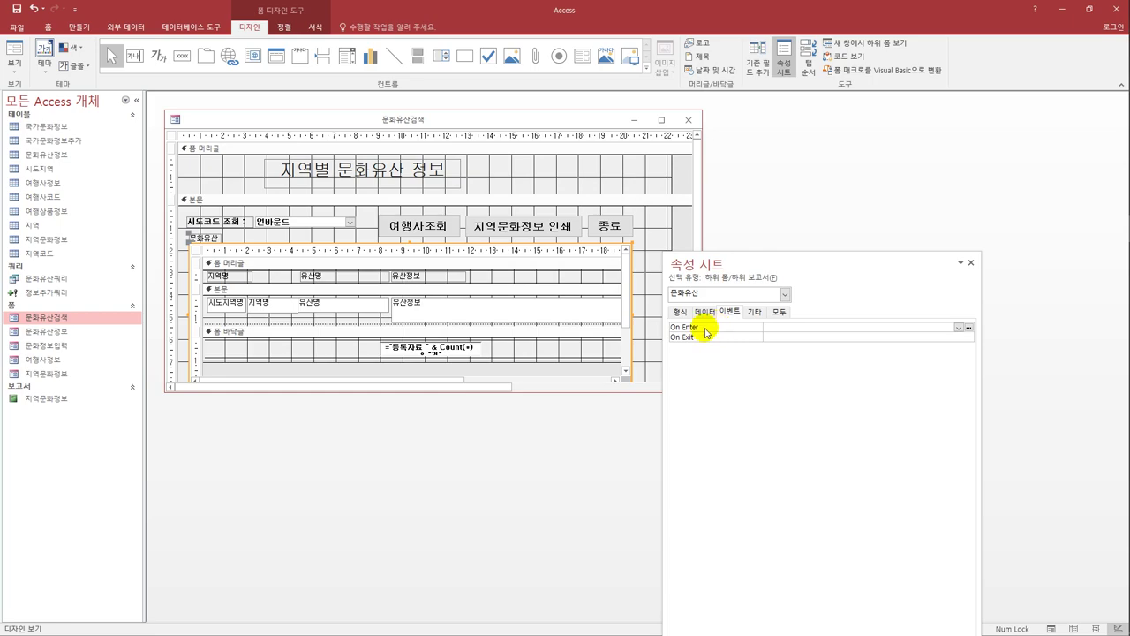
Step: Set the special effect of the 문화유산 subform control to 그림자
click(269, 250)
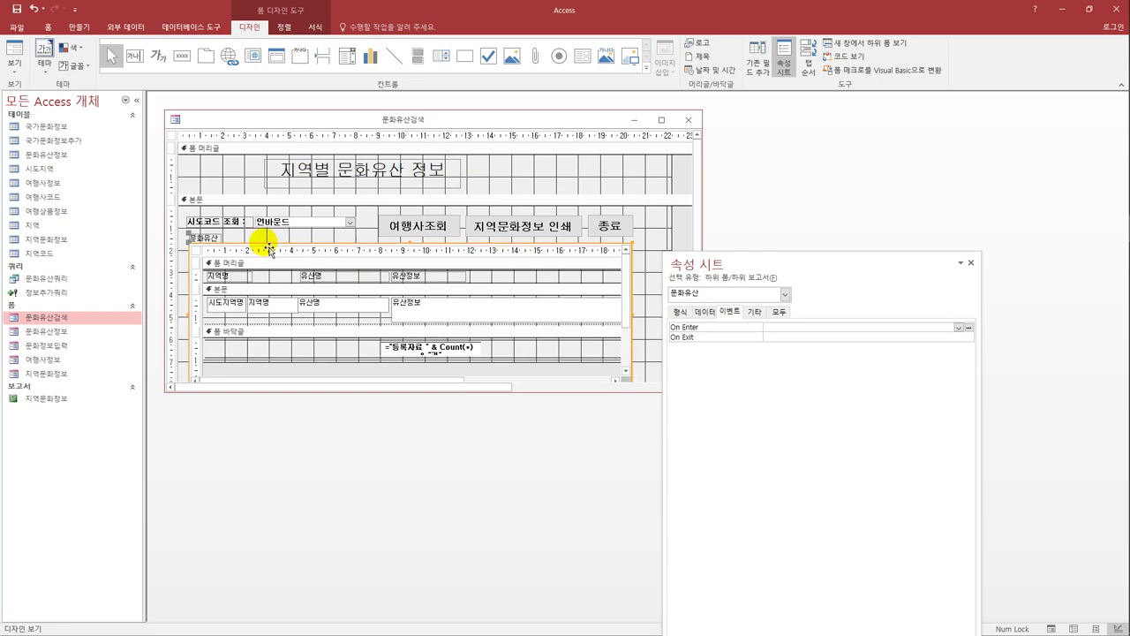
click(680, 312)
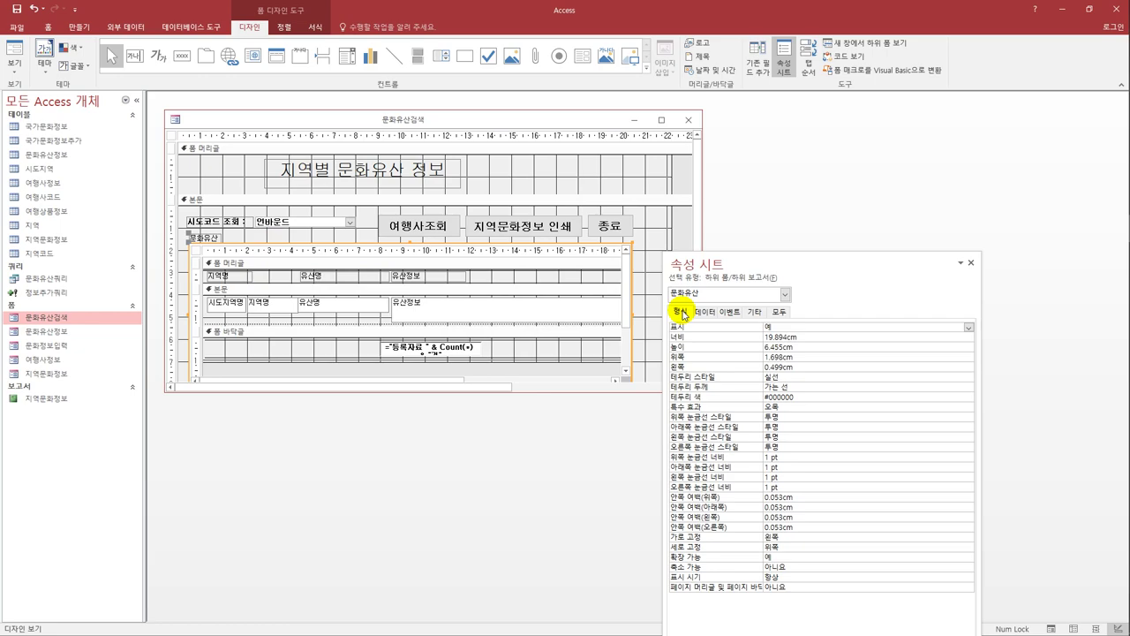
click(787, 404)
click(969, 408)
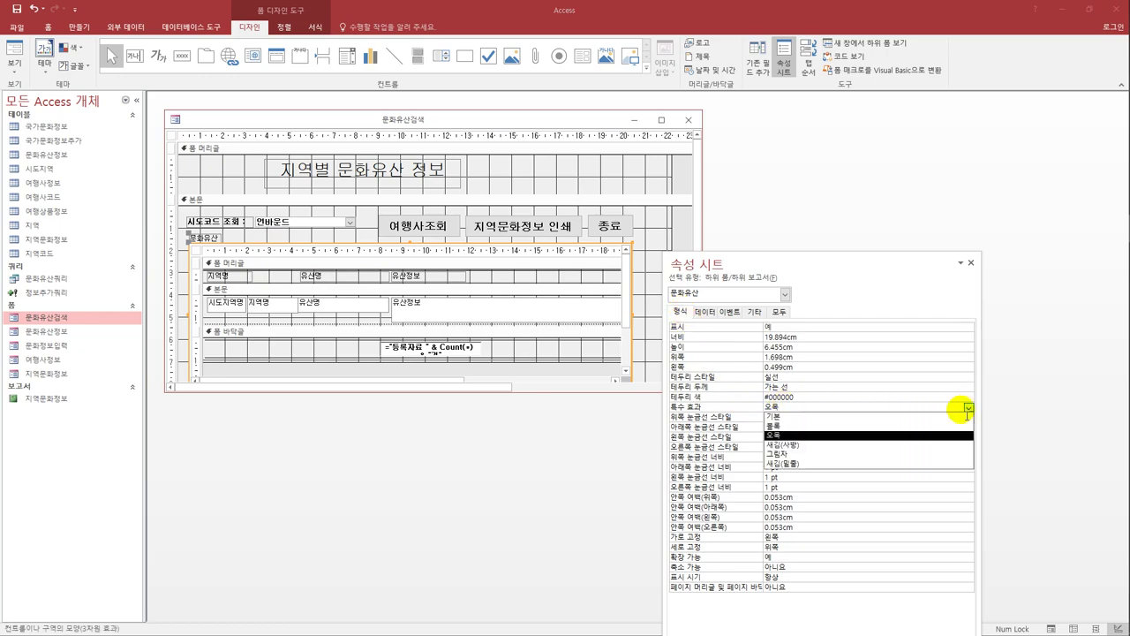
click(921, 452)
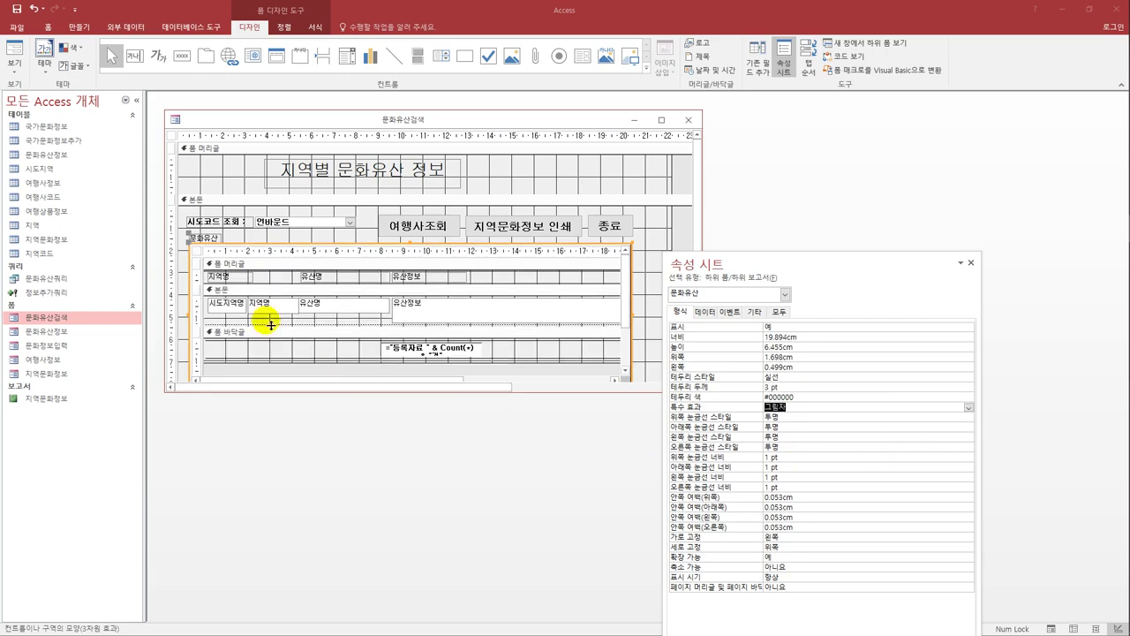
Step: Set the special effect of the subform's 문화유산 label to 그림자, then check the form in Form view and close it
click(218, 239)
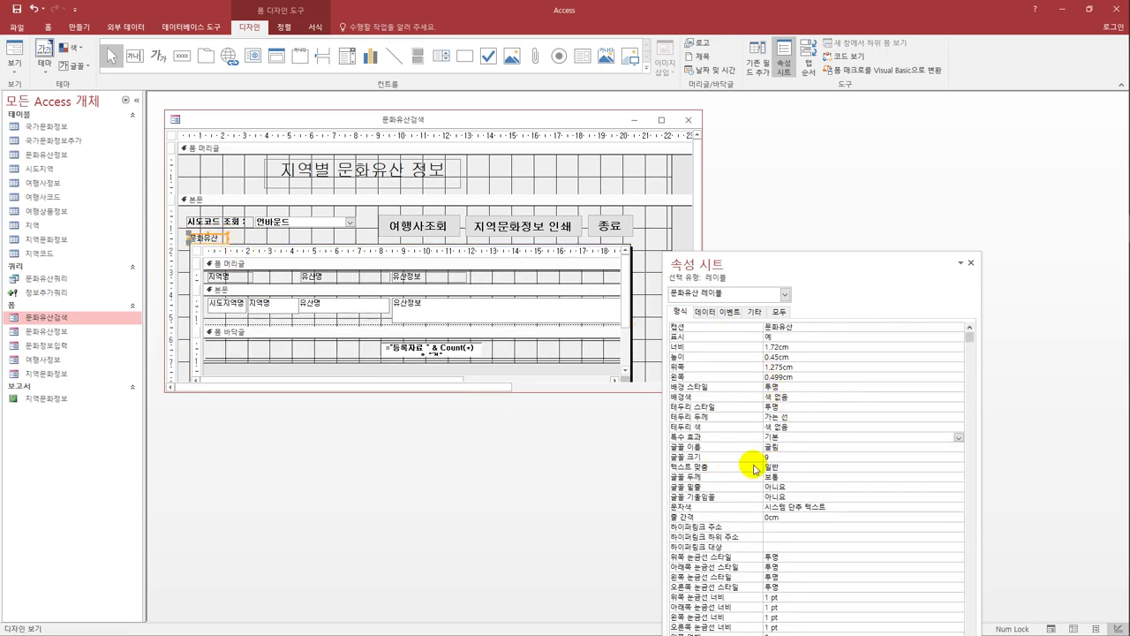
click(802, 436)
click(958, 436)
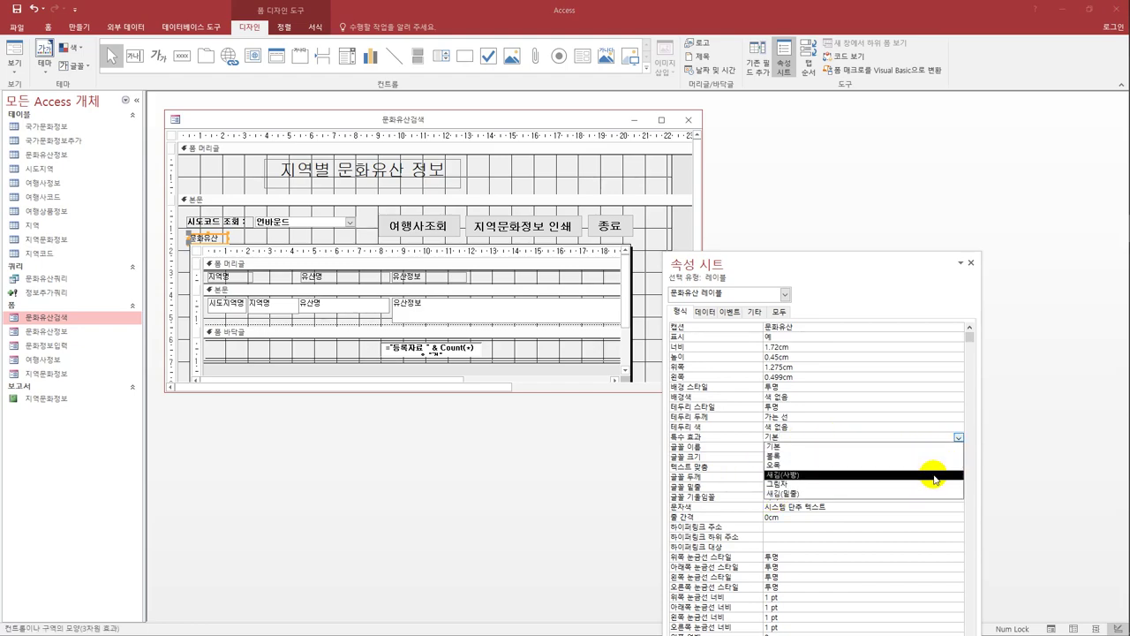
key(Escape)
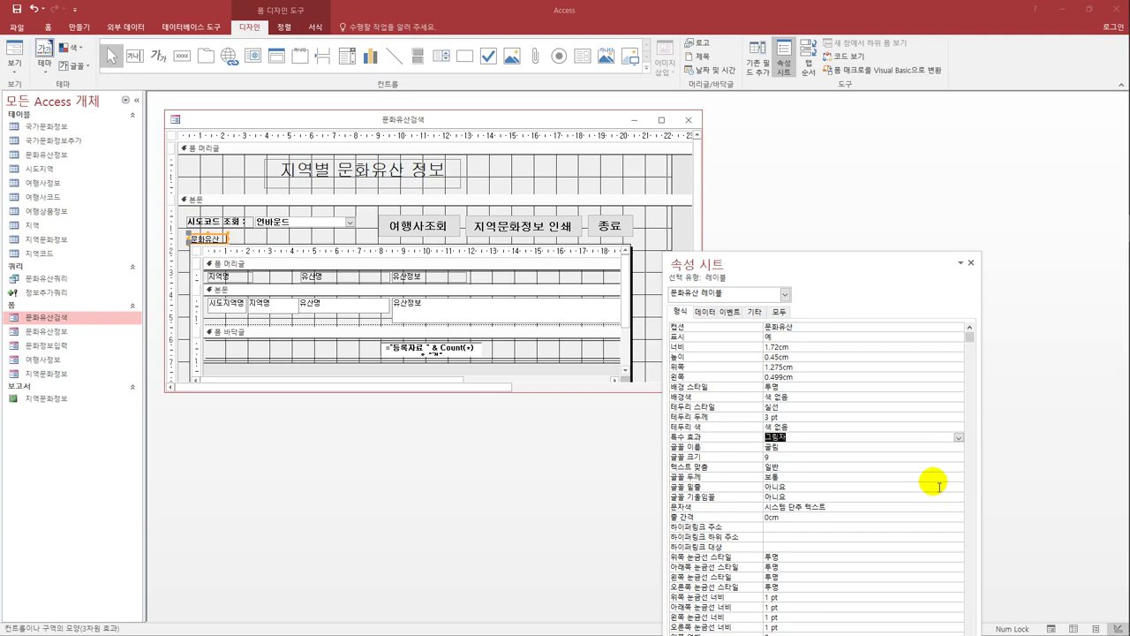
click(437, 506)
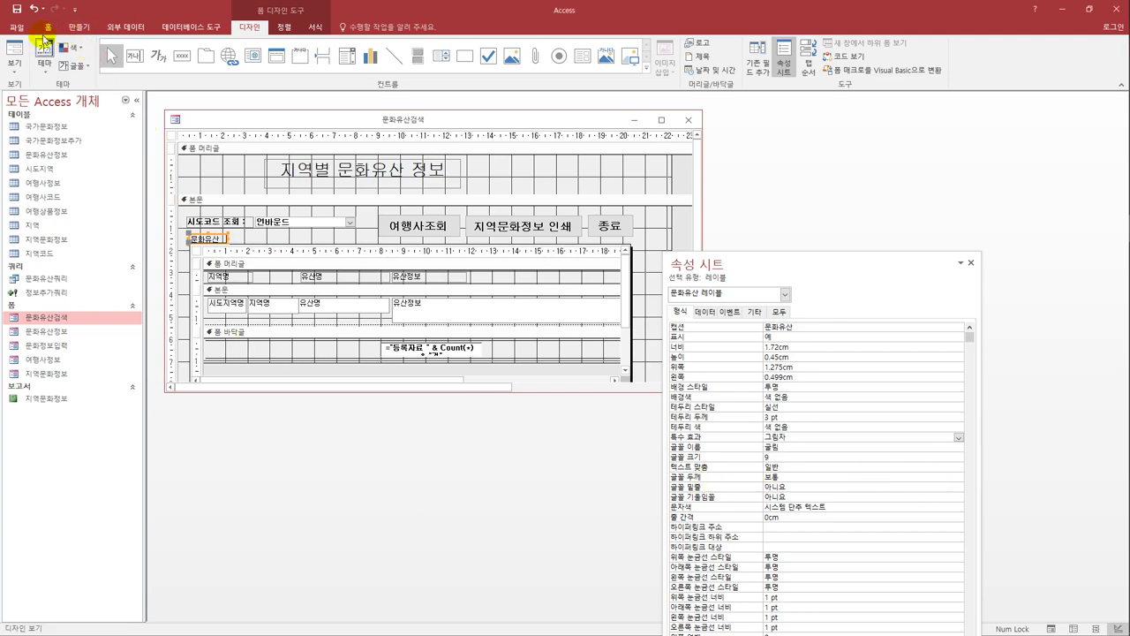
click(15, 48)
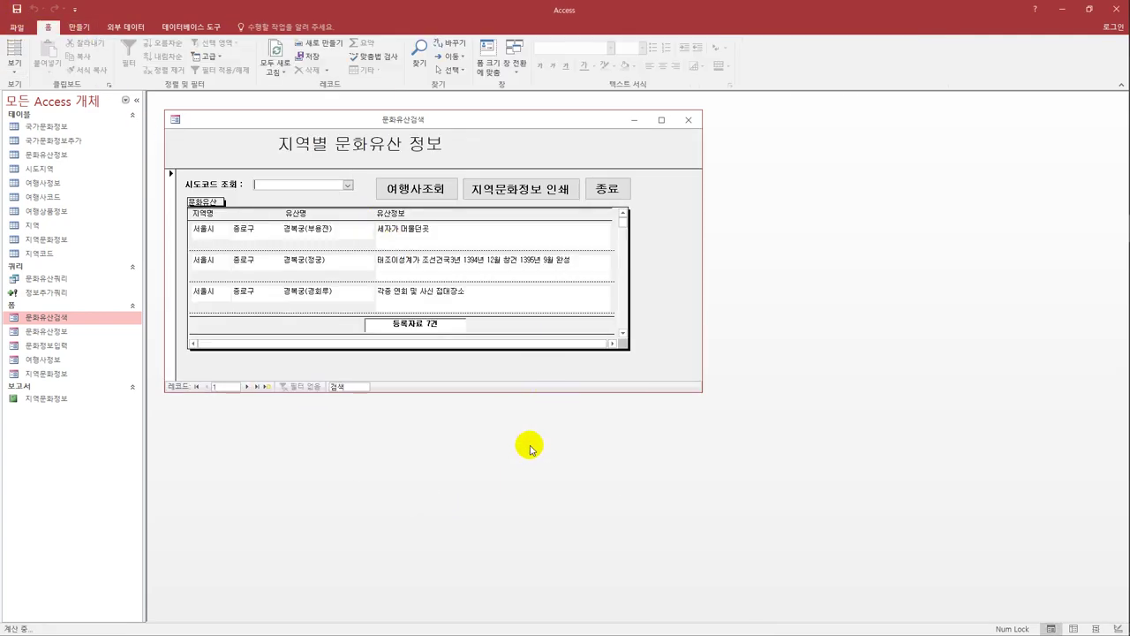
click(685, 123)
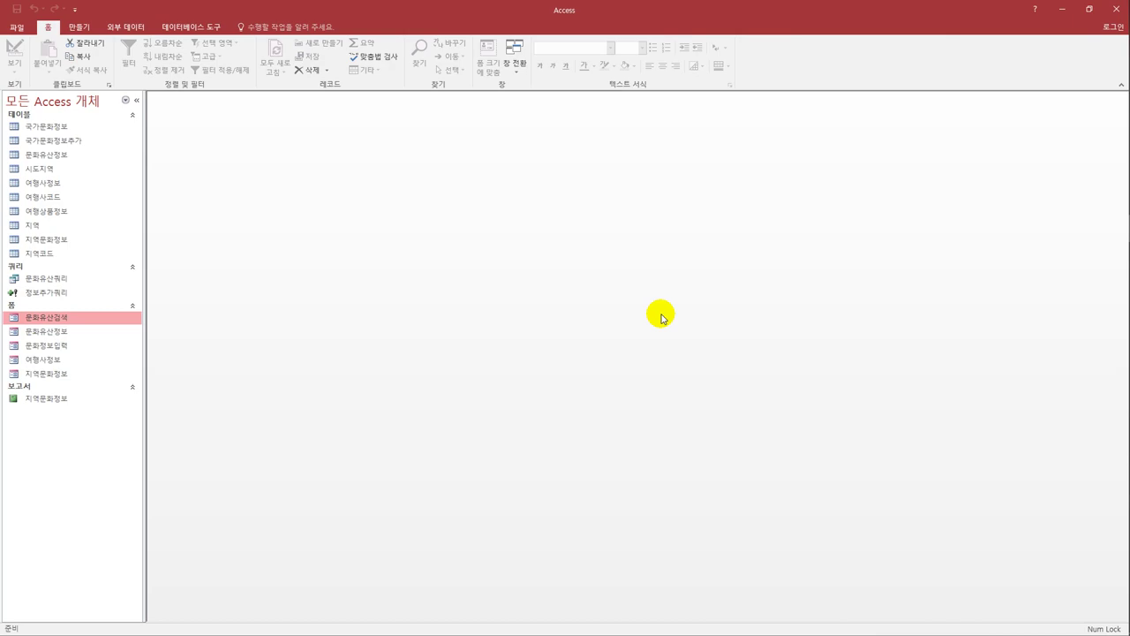
Step: Open the 지역문화정보 report in Design view
click(85, 402)
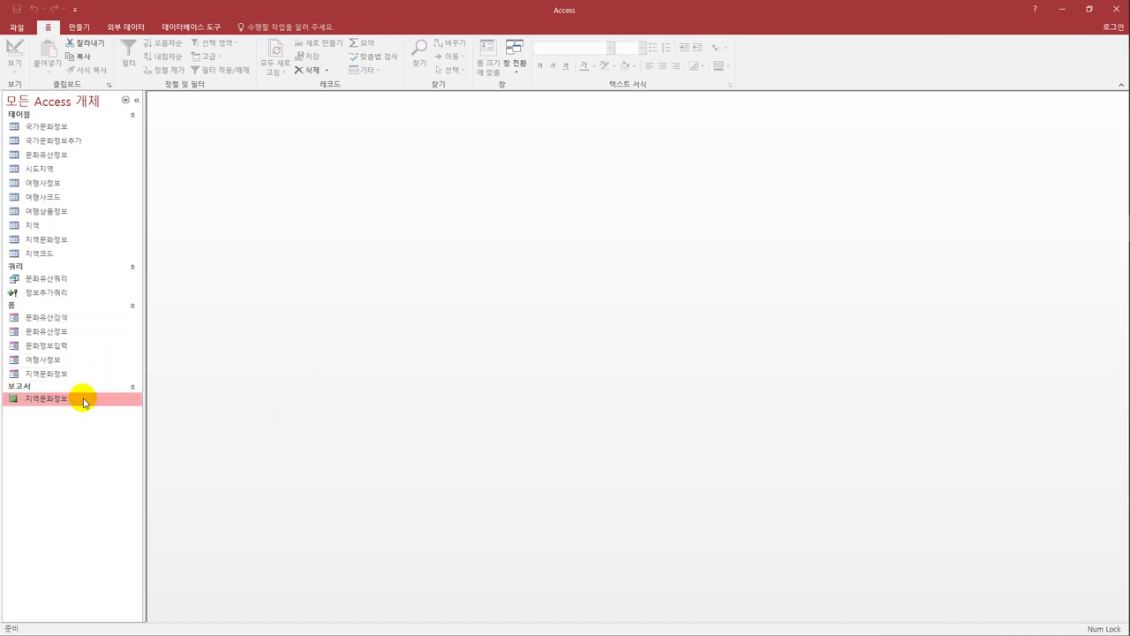
right_click(85, 403)
click(128, 434)
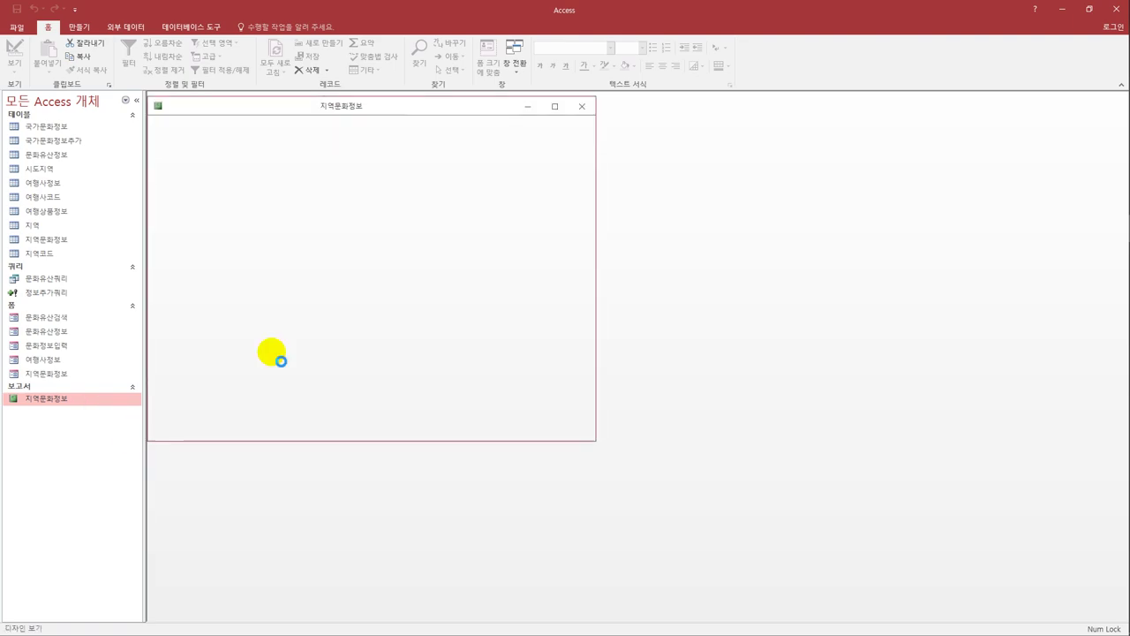
drag(297, 104, 305, 115)
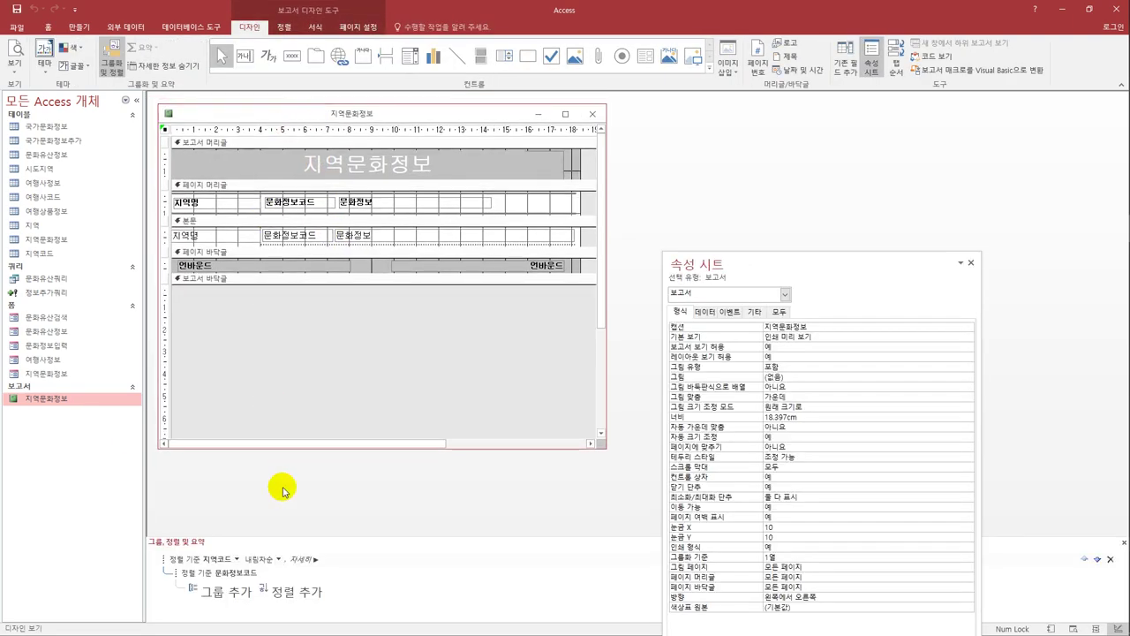
Step: Set both report sort levels, 지역코드 and 문화정보코드, to 오름차순
click(280, 561)
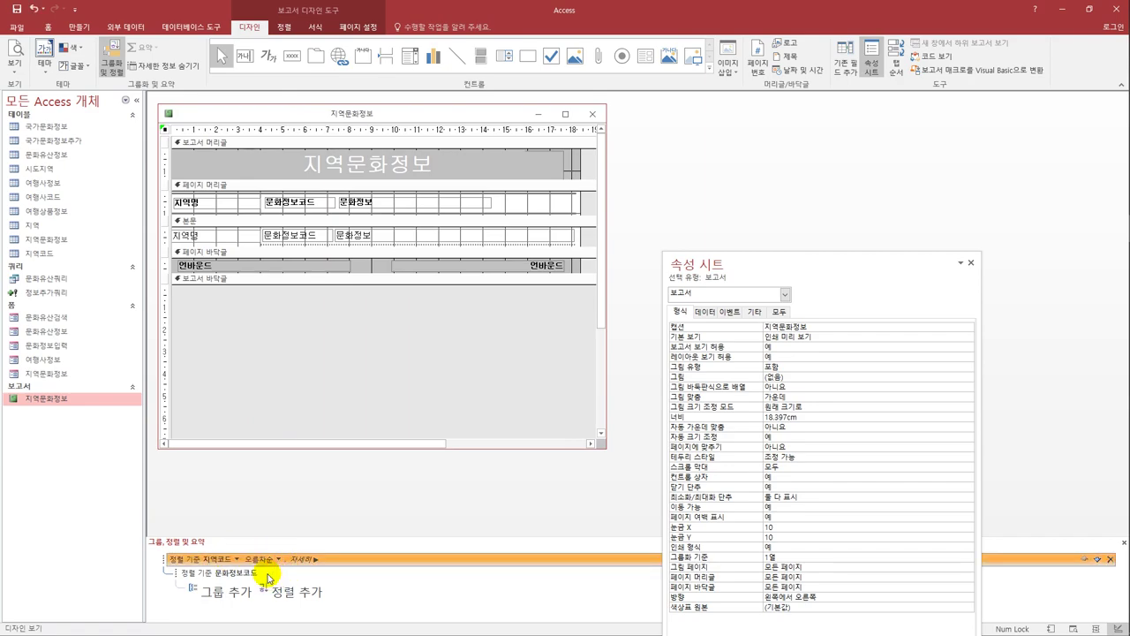
click(262, 574)
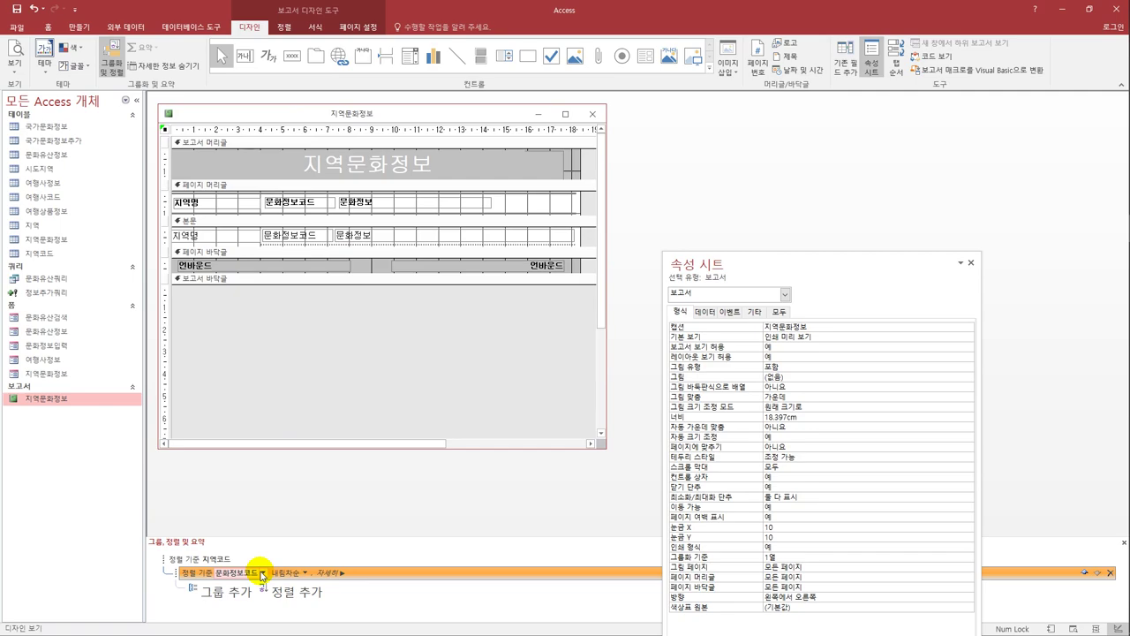
click(304, 573)
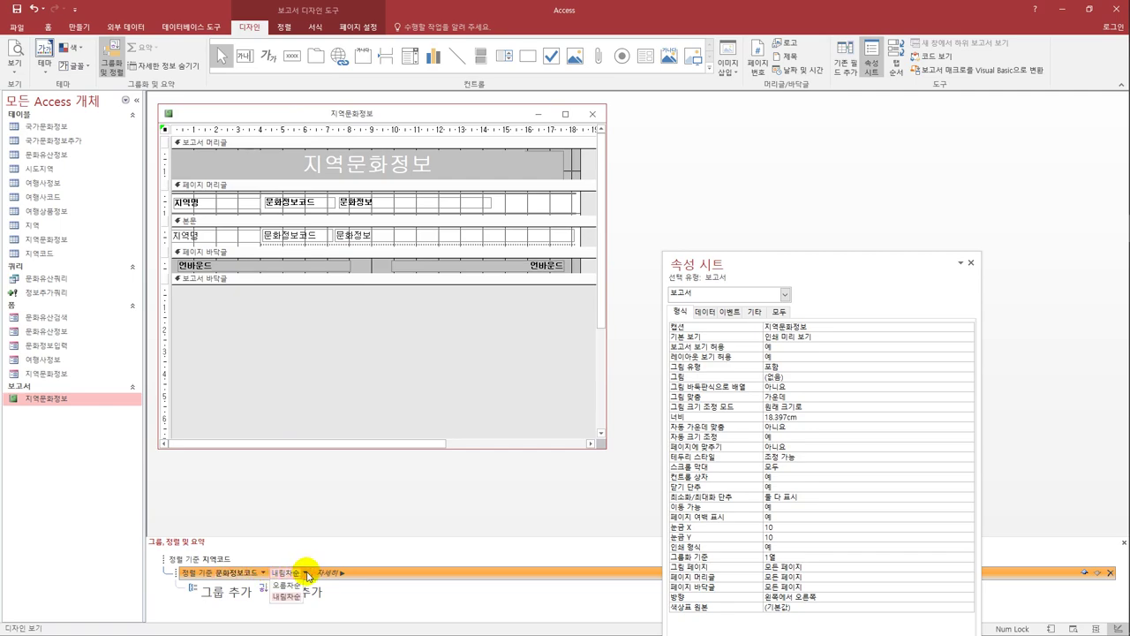
click(285, 584)
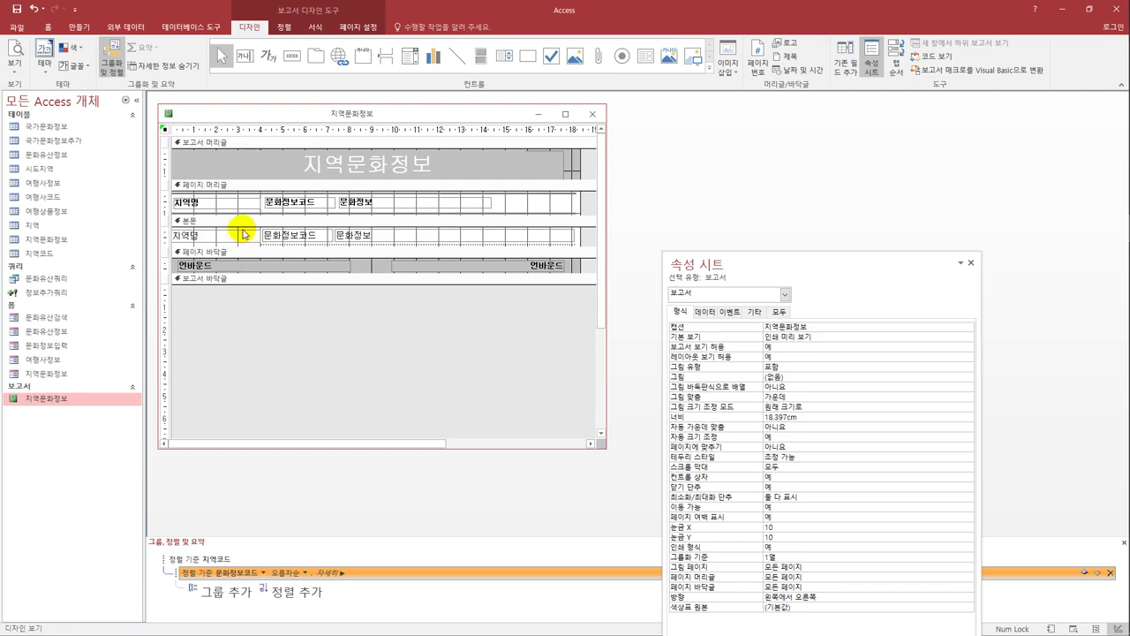
Step: Set the format property of the 문화정보코드 text box in the 본문 section to @★★★★★★★
click(274, 236)
drag(717, 258, 606, 141)
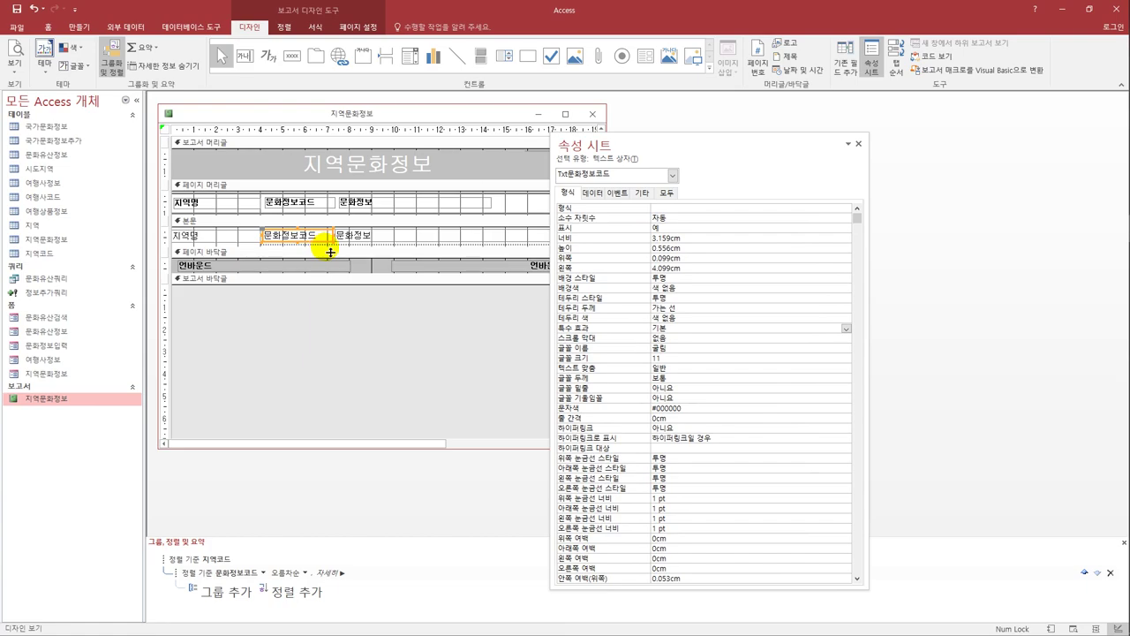
click(673, 208)
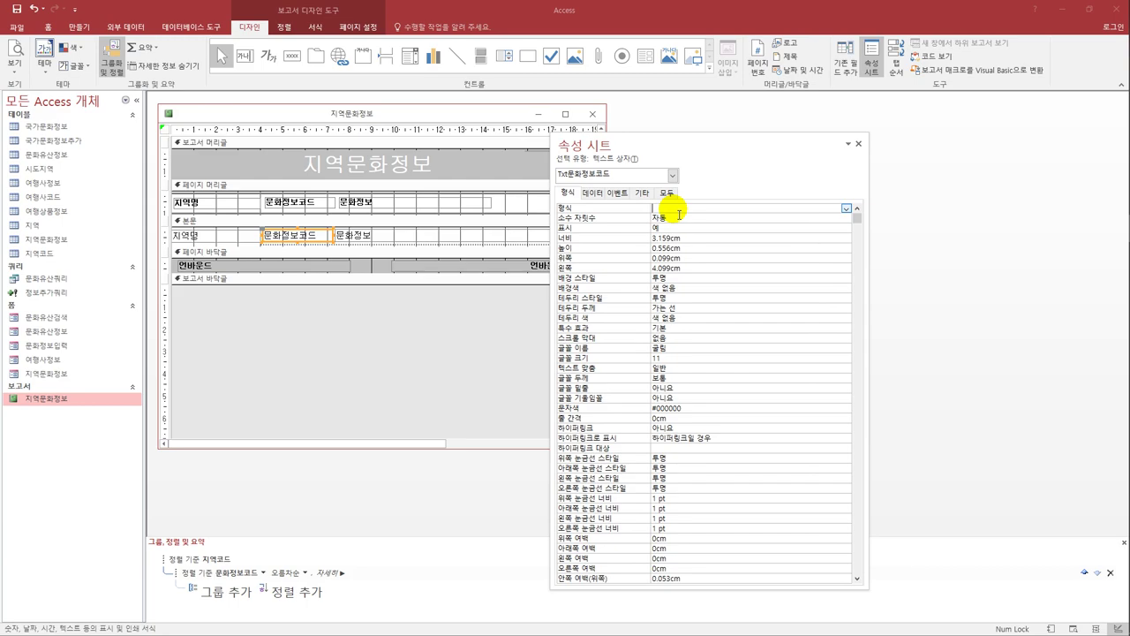
text(@)
text(에)
text(ㅁ)
key(Hangul_Hanja)
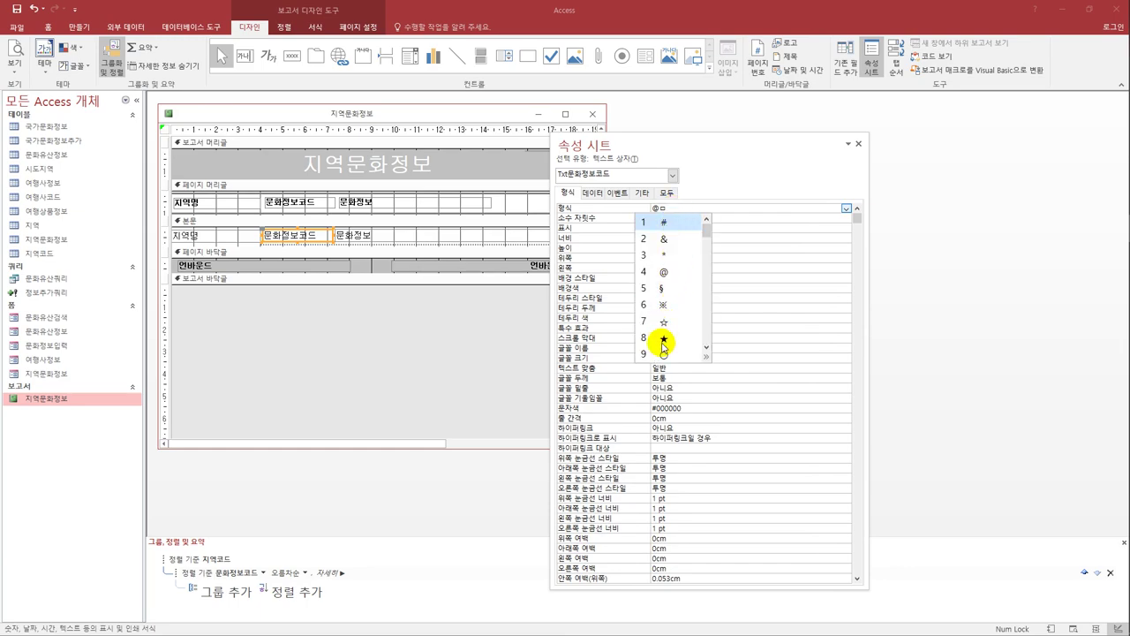
click(661, 340)
key(shift+Left)
key(ctrl+c)
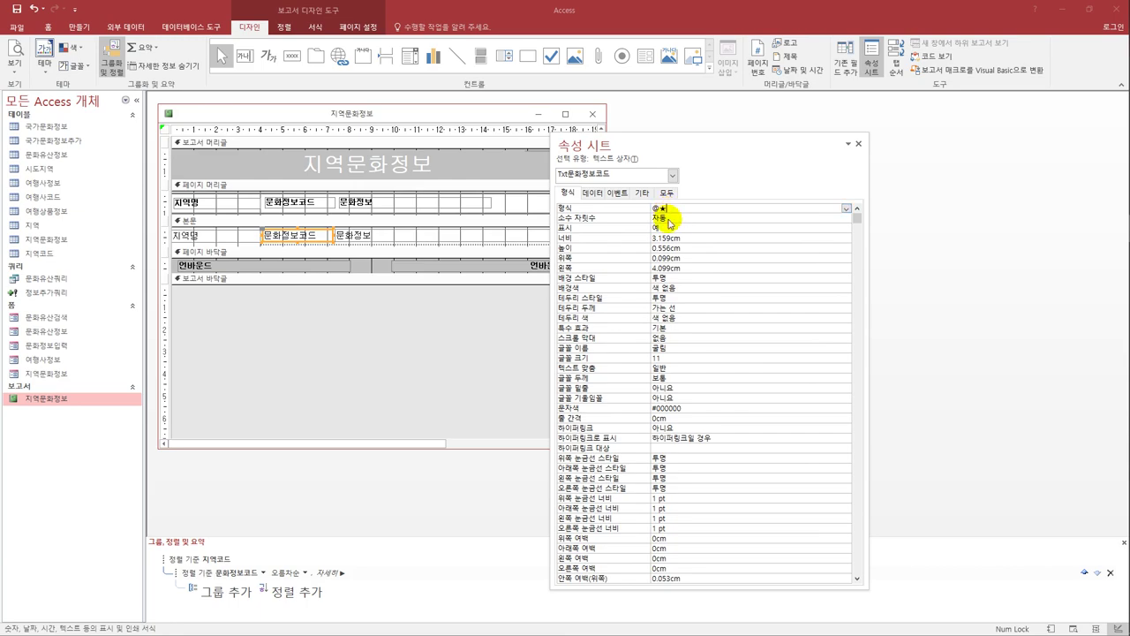
key(ctrl+v)
key(ctrl+v)
key(ctrl+v)
key(ctrl+v)
key(ctrl+v)
key(ctrl+v)
key(ctrl+v)
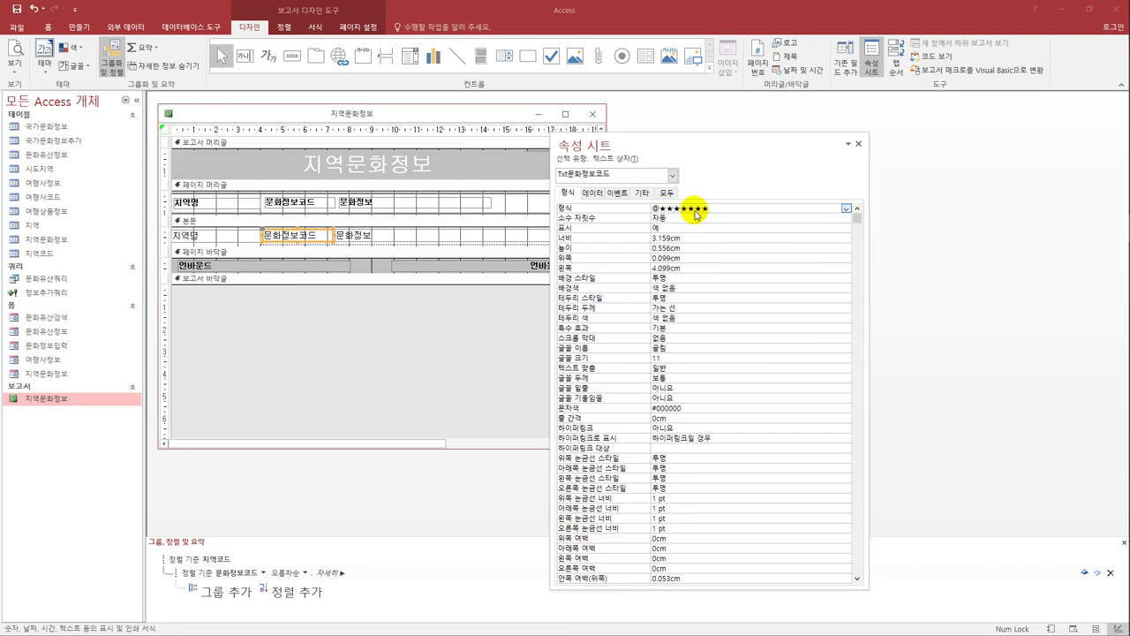
drag(660, 212, 720, 212)
click(719, 213)
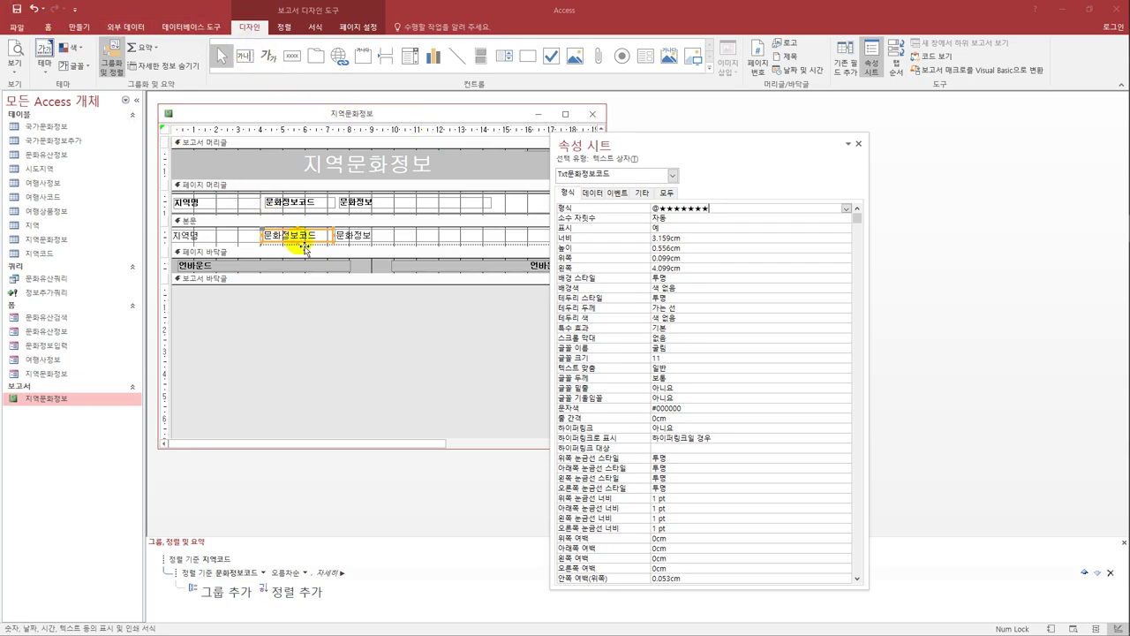
Step: Check how the 문화정보코드 values are displayed in the report's print preview and return to Design view
click(14, 45)
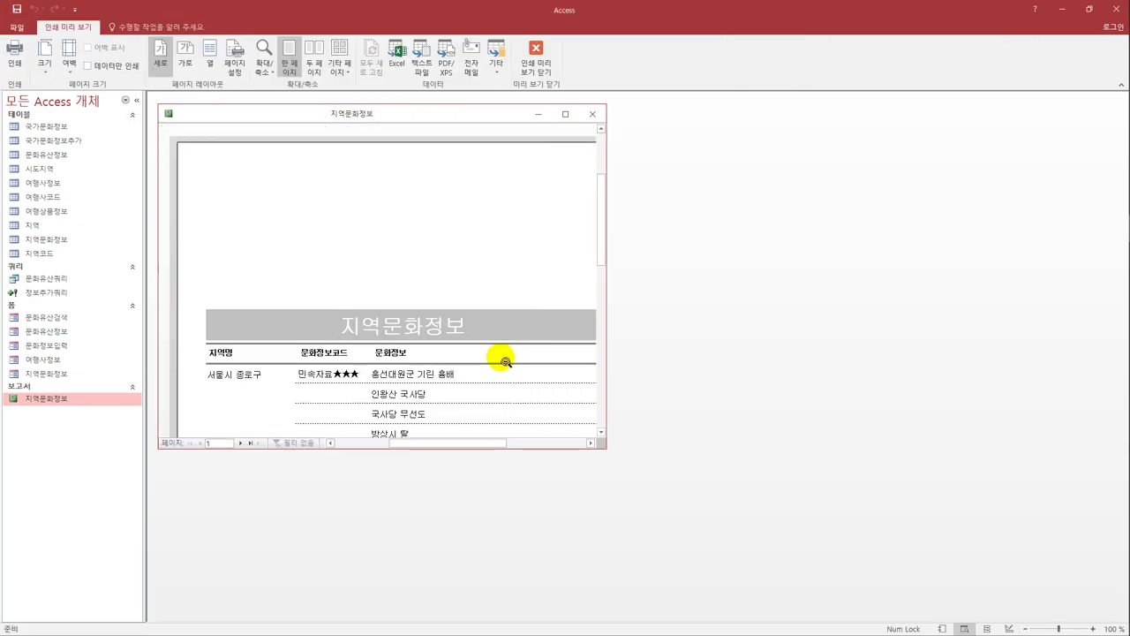
scroll(324, 388, down, 3)
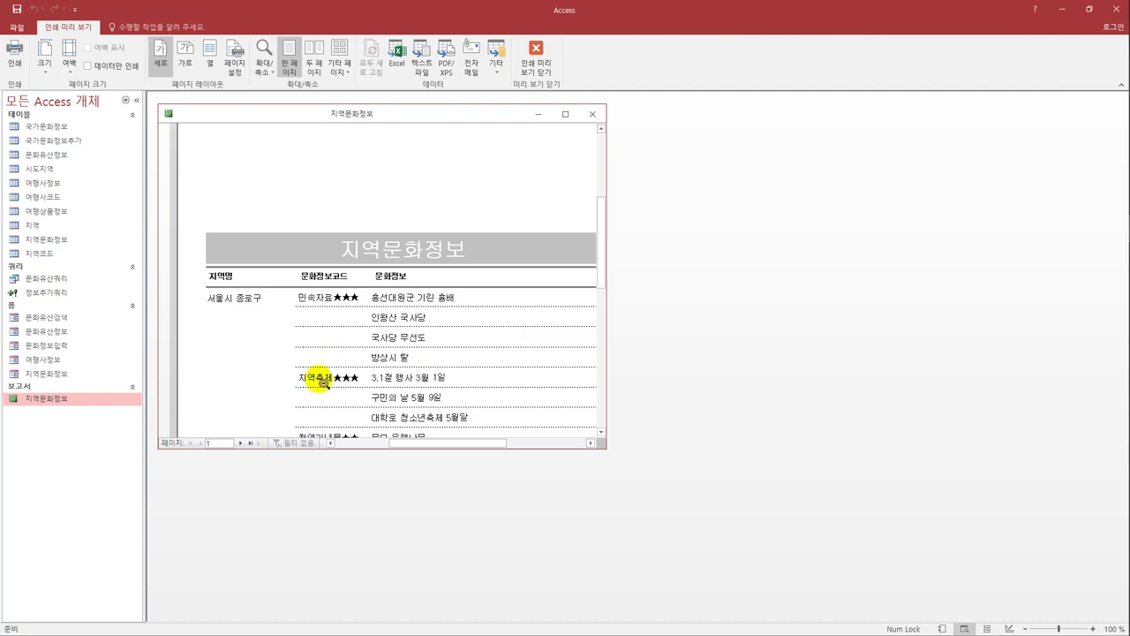
scroll(324, 386, down, 5)
scroll(333, 403, up, 5)
click(535, 58)
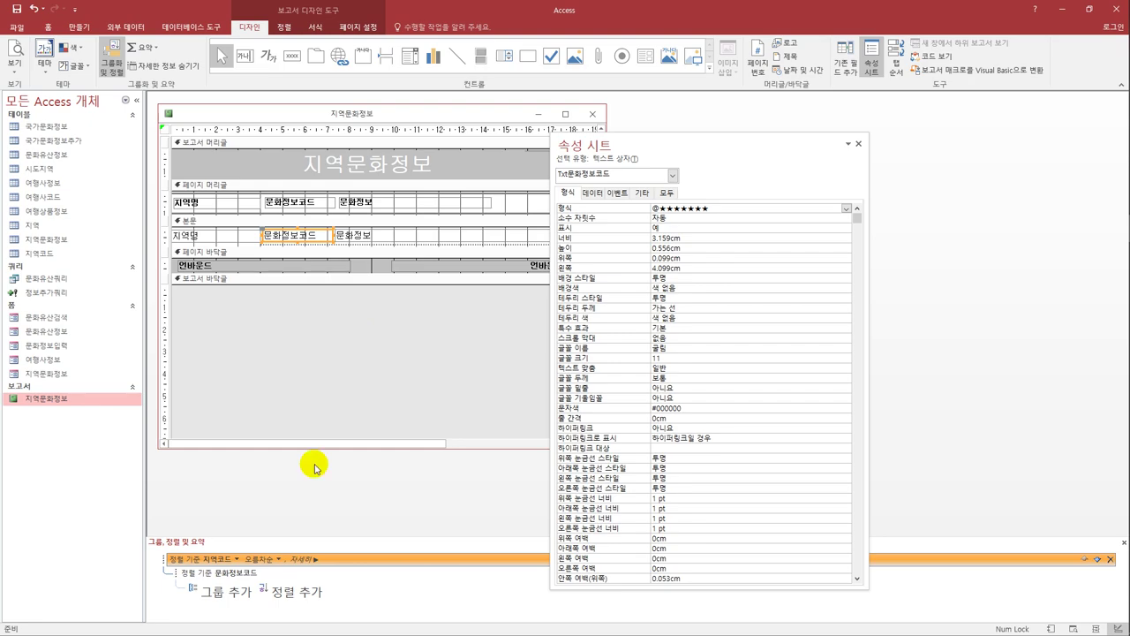
Step: Display a group footer section for the 지역코드 level of the report
click(301, 559)
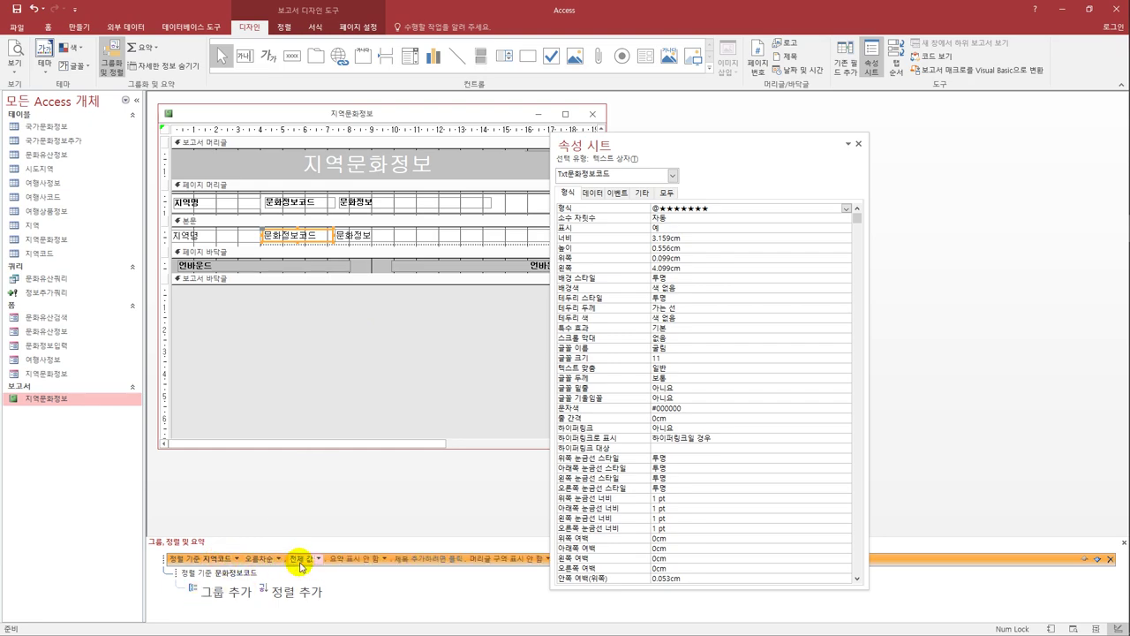
drag(724, 139, 837, 134)
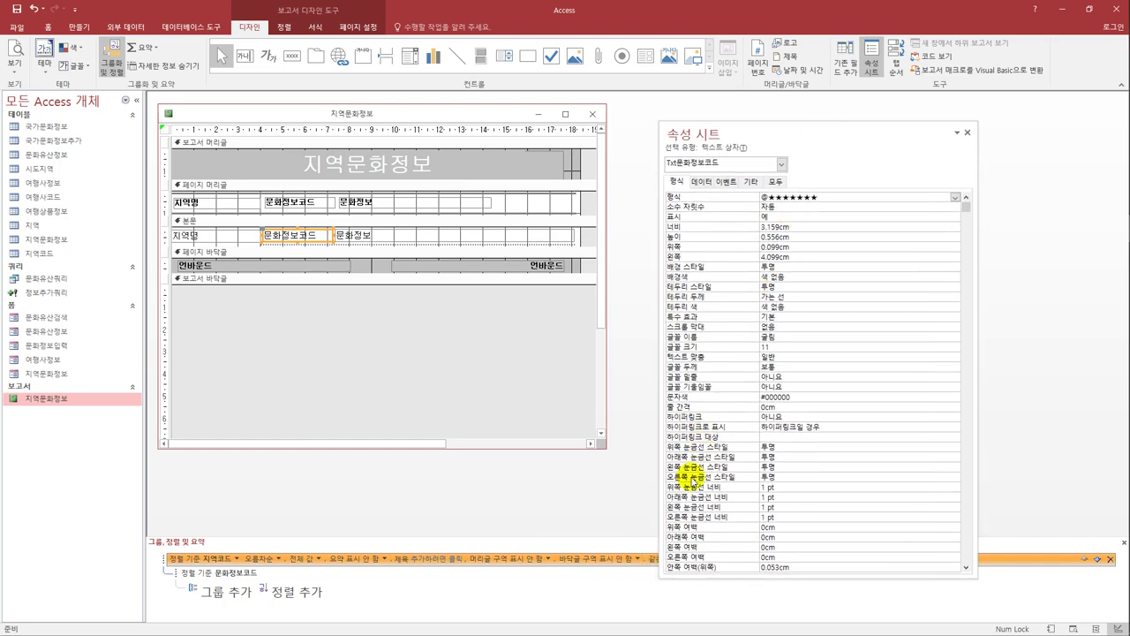
click(641, 558)
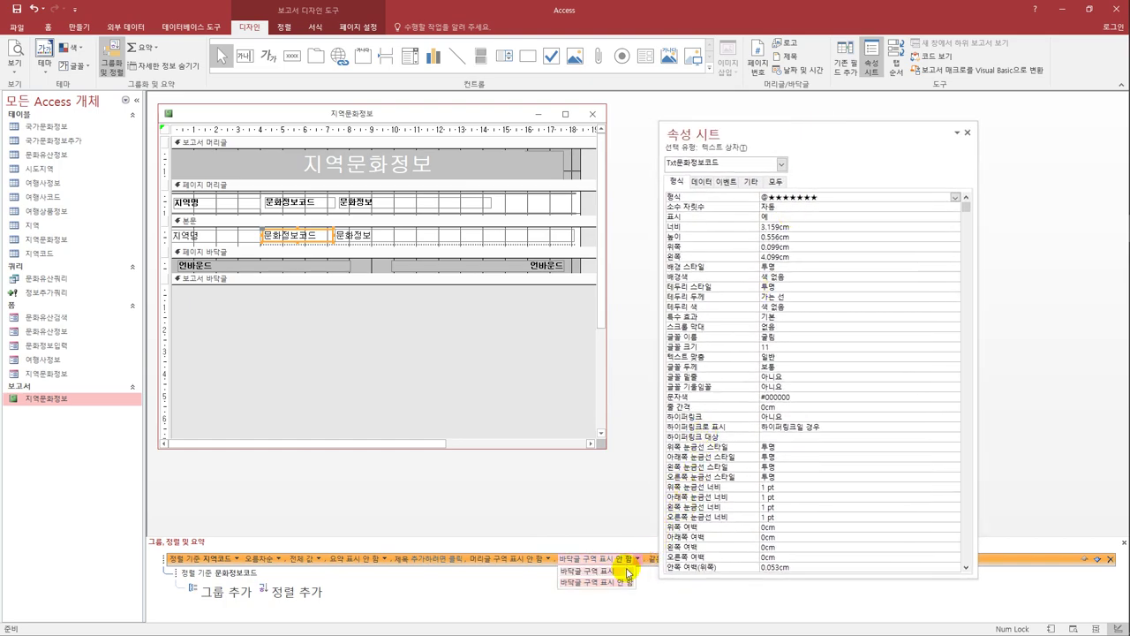
click(616, 571)
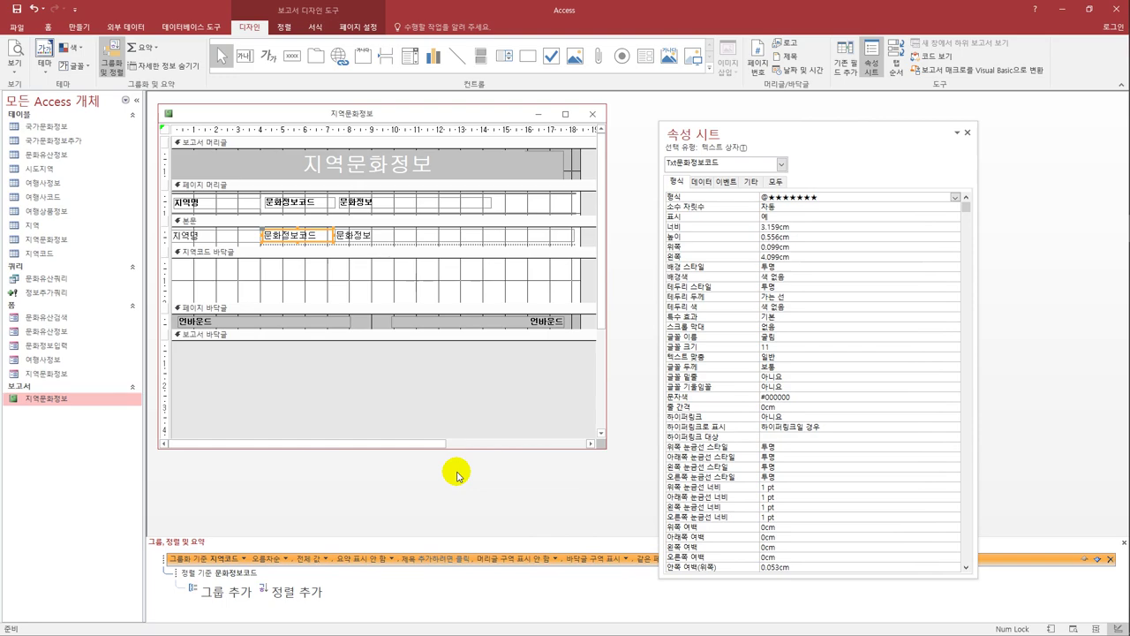
Step: Draw a horizontal line about 18 cm wide in the 지역코드 바닥글 section and name it LINE바닥글
click(458, 58)
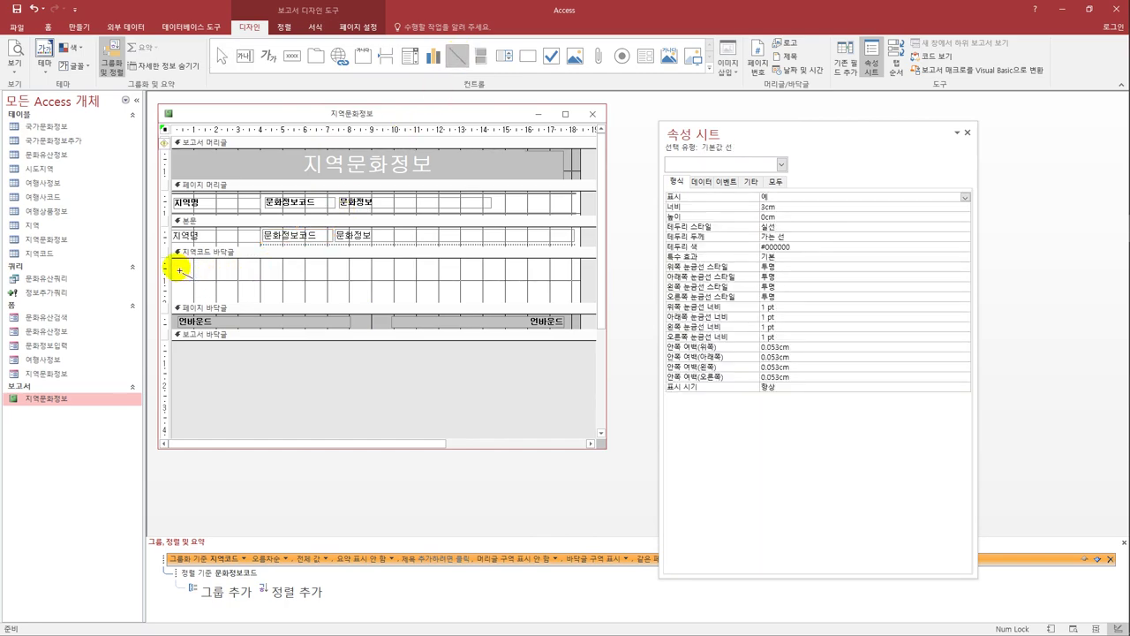
drag(179, 272, 574, 270)
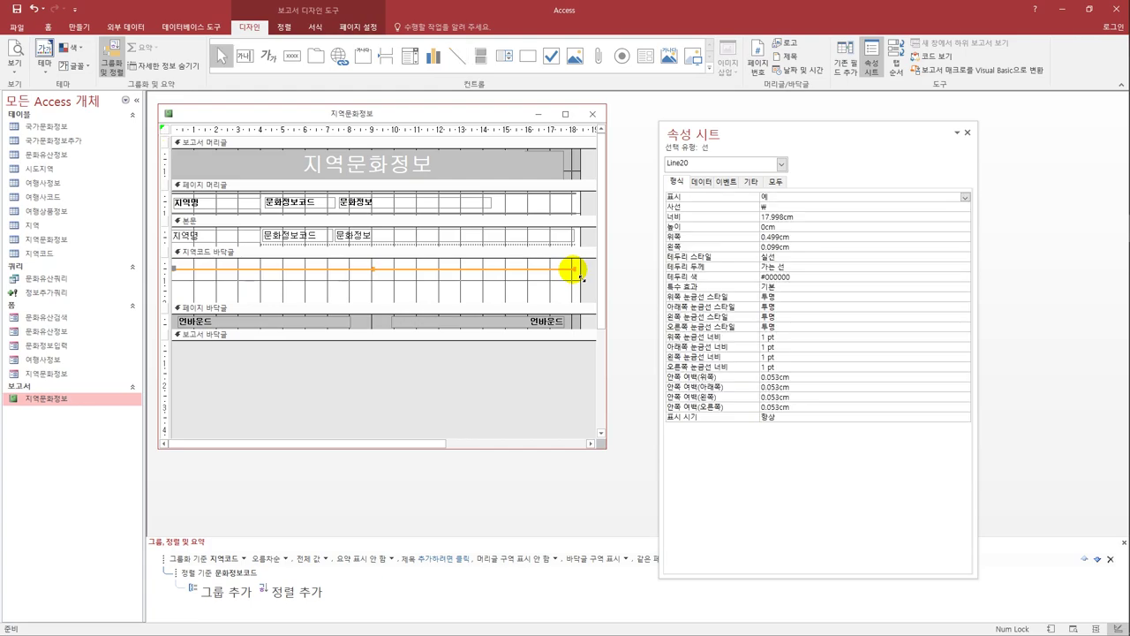
click(777, 181)
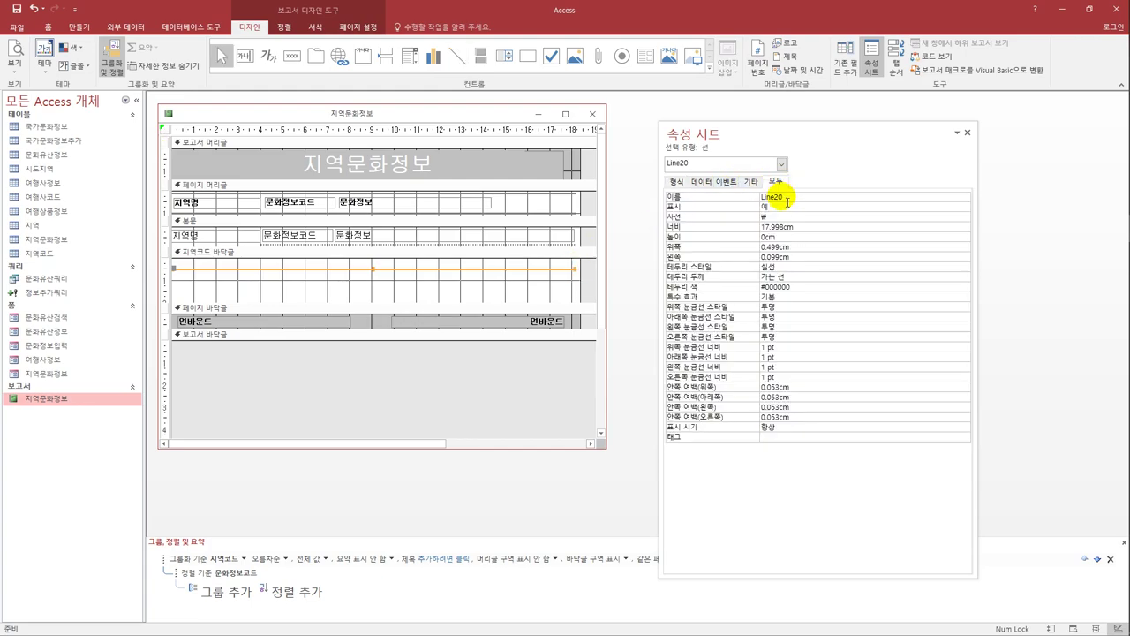
double_click(769, 197)
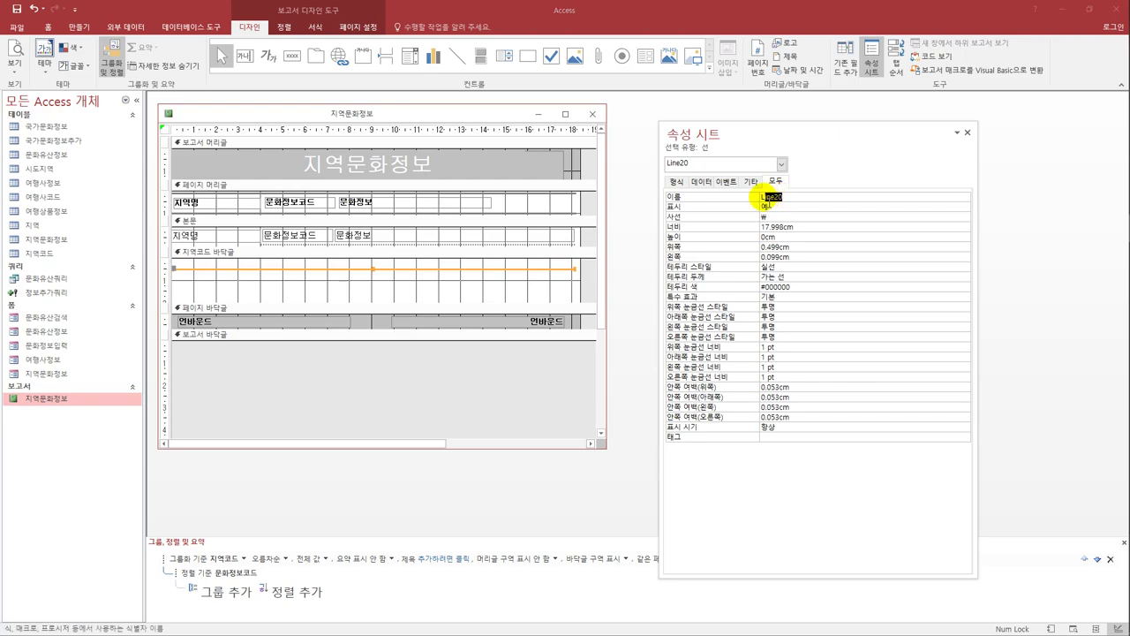
text(LINE)
text(바ㄷ)
text(닥글)
key(Return)
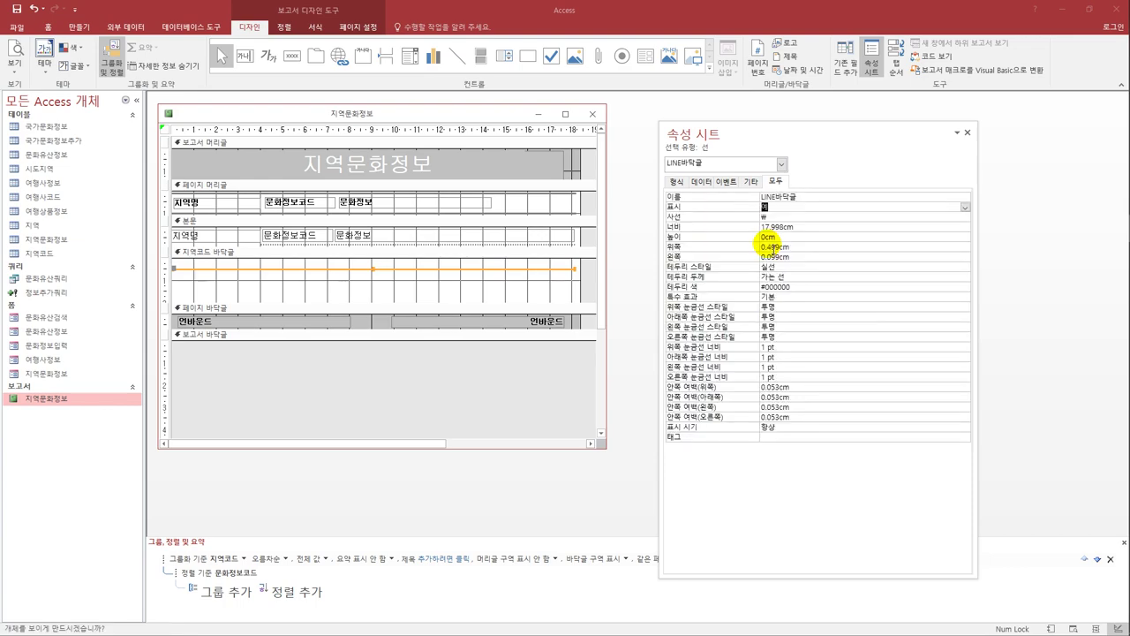
Step: Set the width of the LINE바닥글 line to 18.3 cm
click(676, 181)
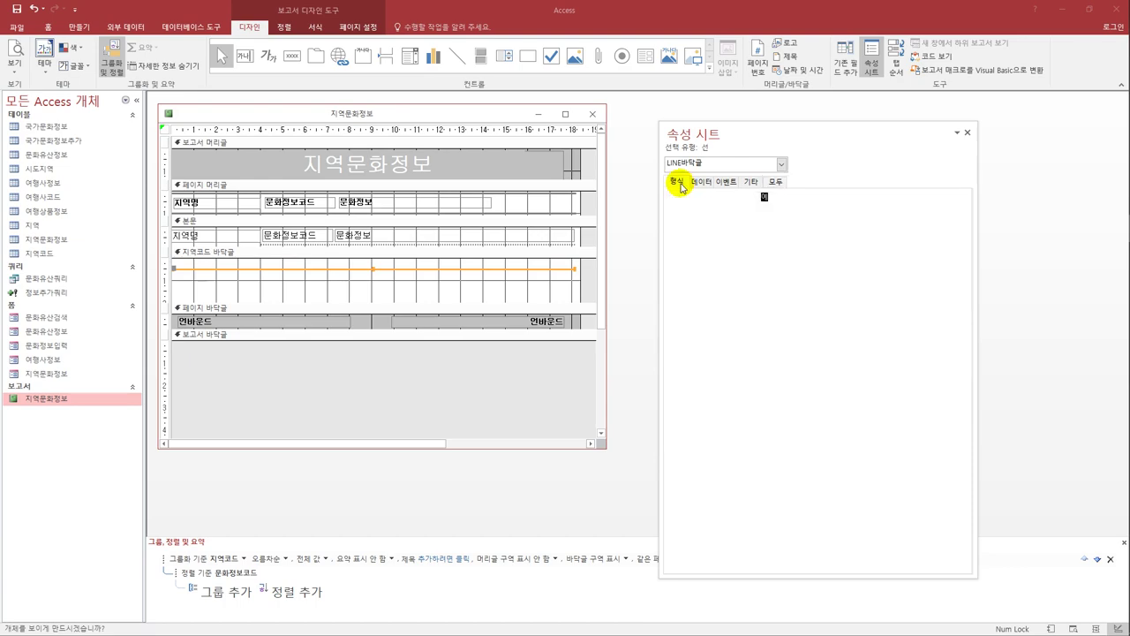
click(795, 275)
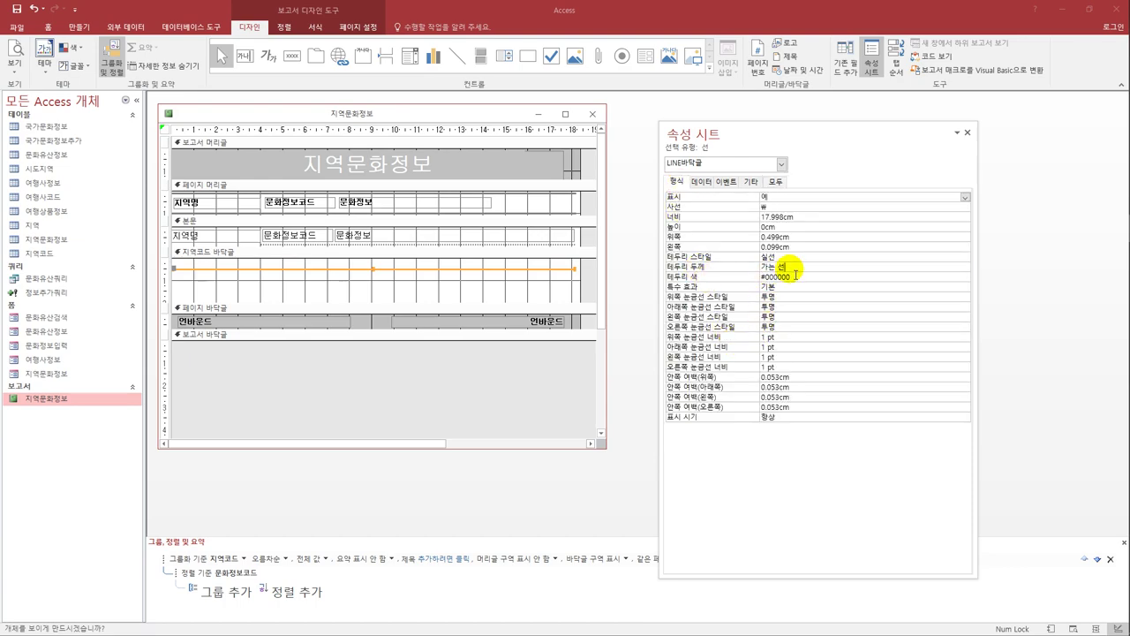
click(743, 218)
text(18.3)
key(Return)
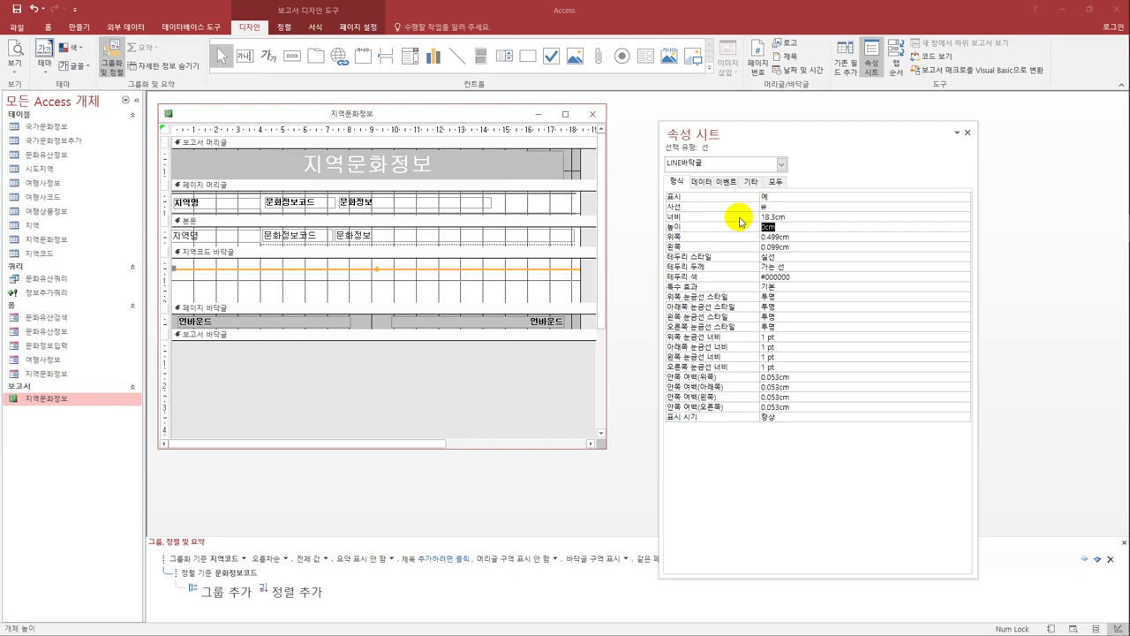
Step: Set the control source of the Txt날짜 text box in the page footer to =Format(Now(),"yy-mmm-dd-ddd")
click(298, 323)
click(306, 323)
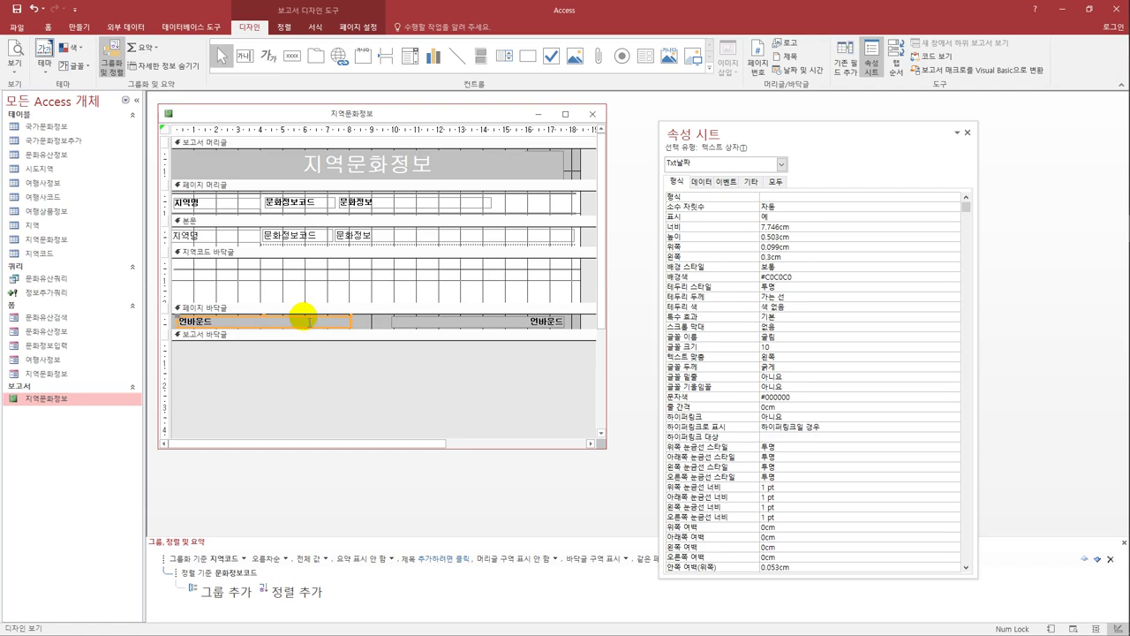
click(701, 182)
click(764, 196)
drag(733, 136, 656, 141)
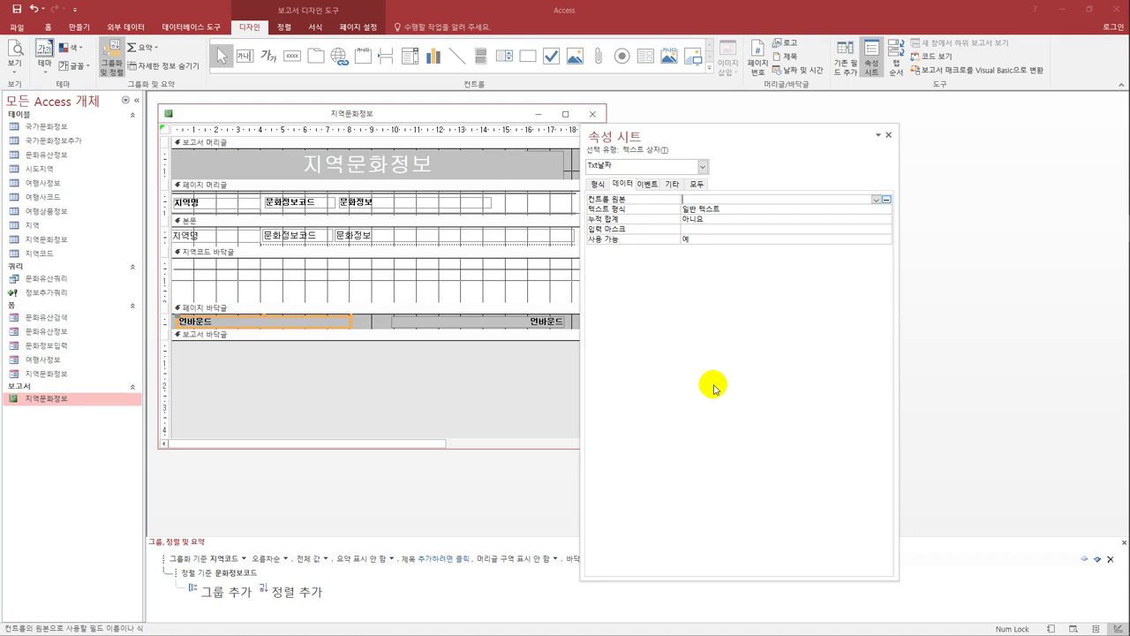
text(=)
text(ro)
key(BackSpace)
key(BackSpace)
text(f)
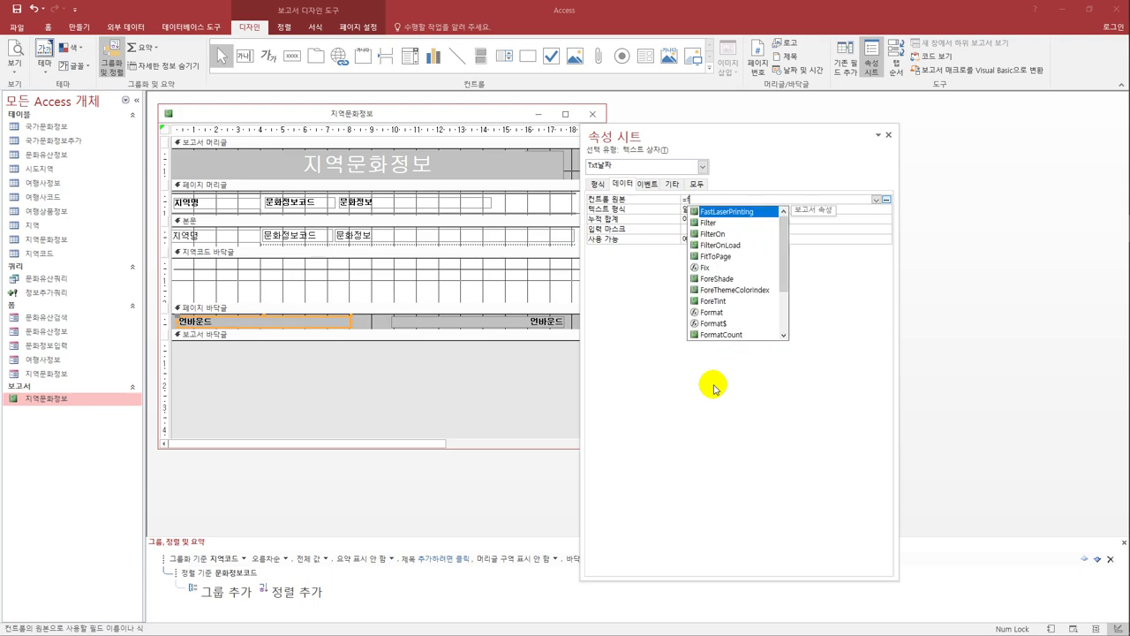
text(ormat)
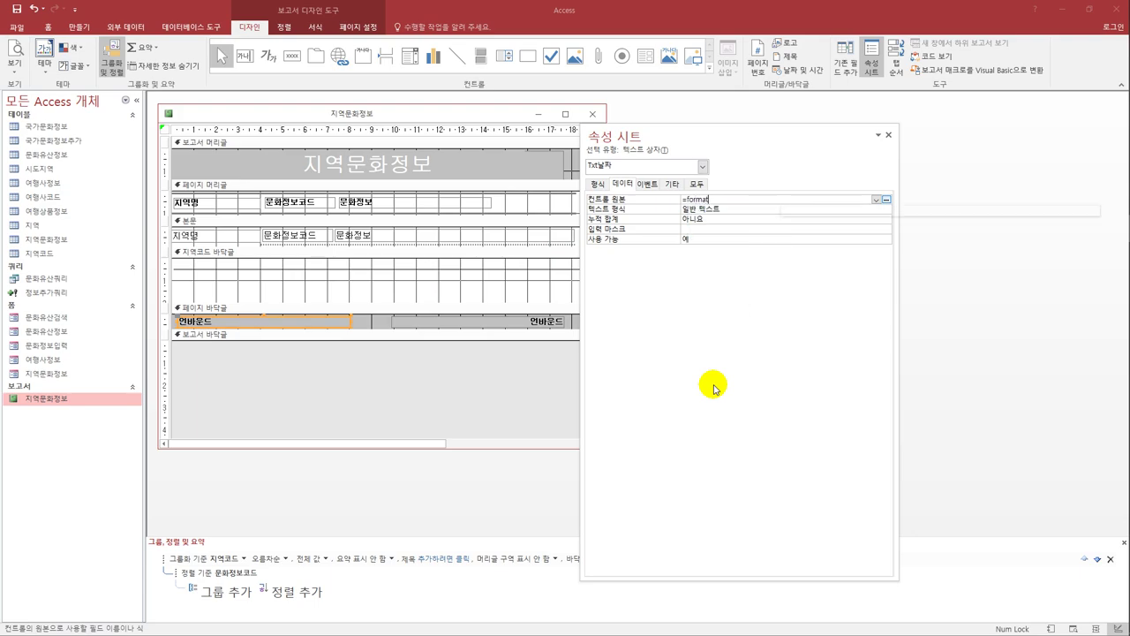
text(()
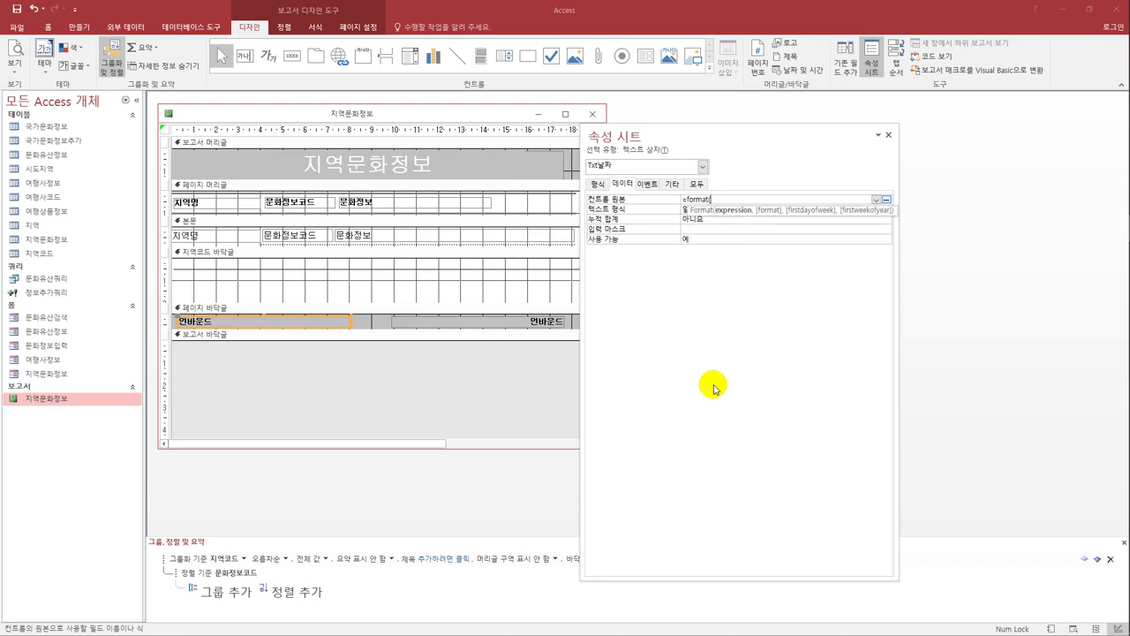
text(now(),)
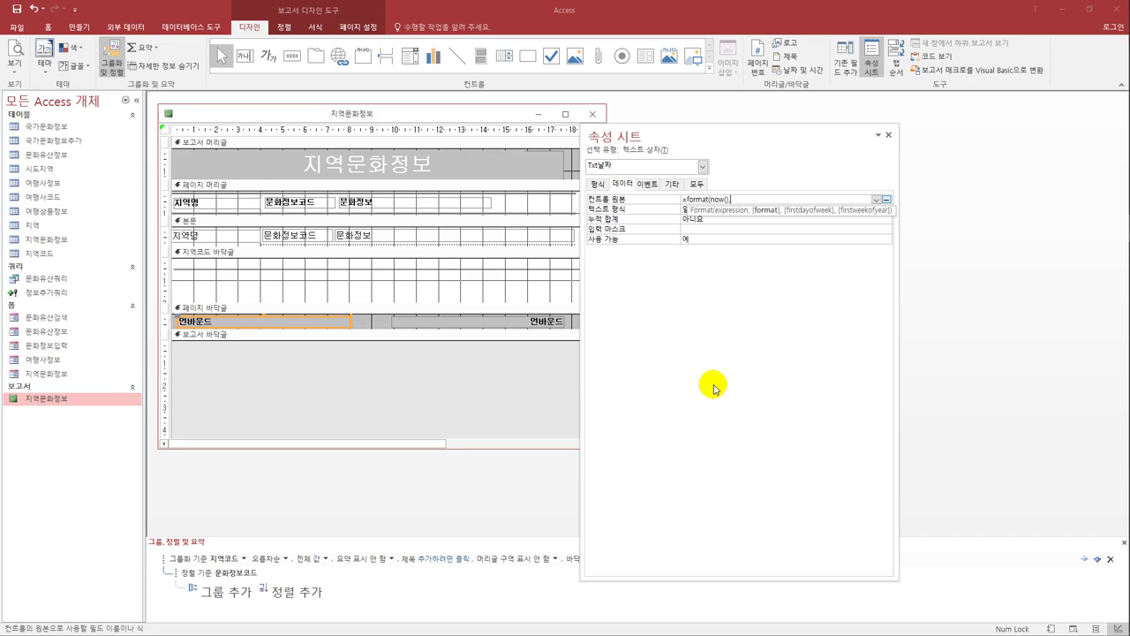
text("yy-mmm-dd-ddd"))
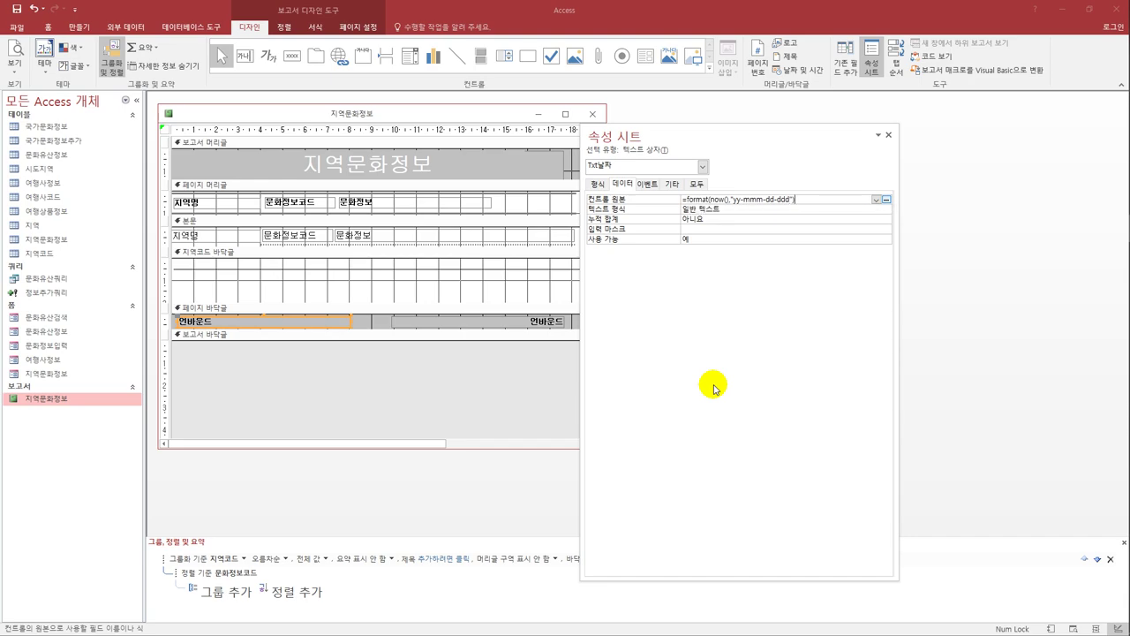
key(Return)
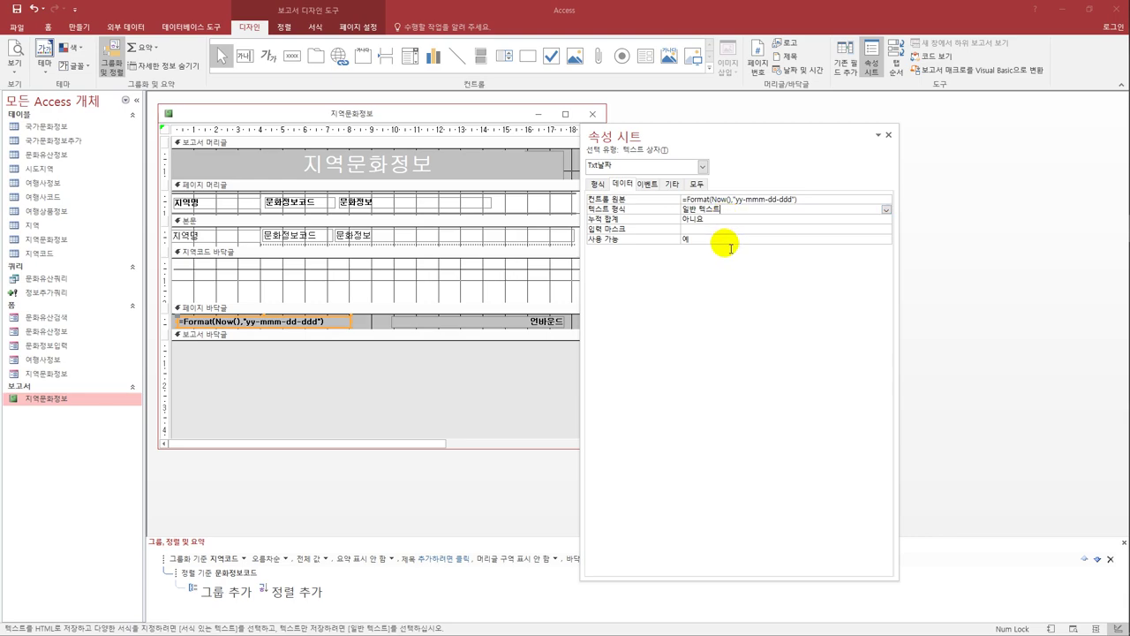
Step: Set the control source of the Txt페이지 text box in the page footer to =[Pages] & "의 " & [Page] & "쪽"
click(504, 322)
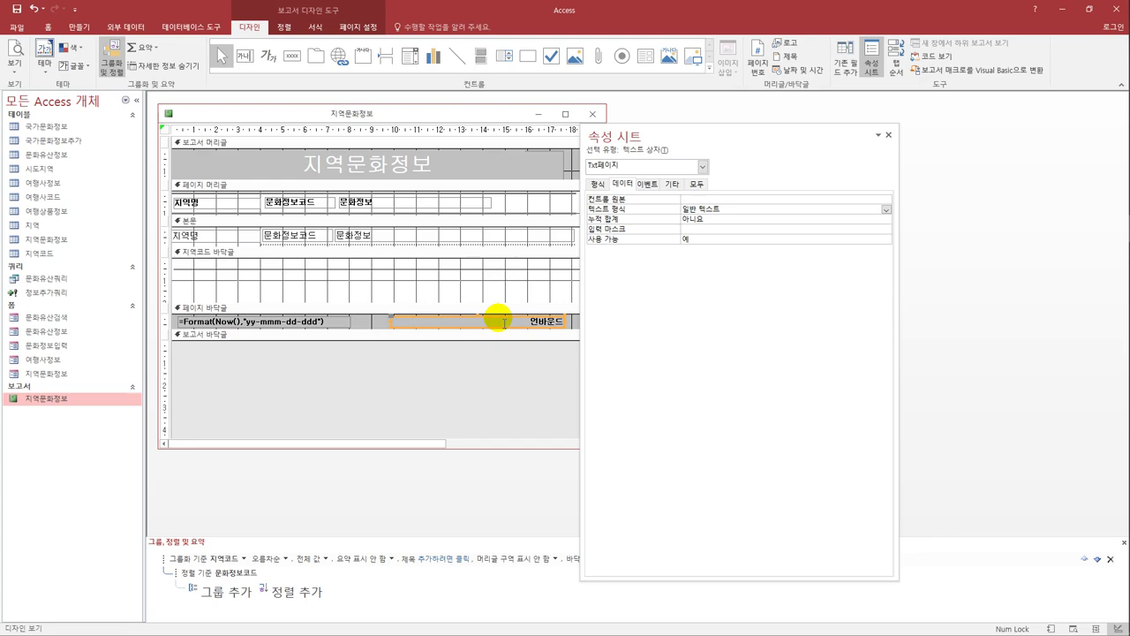
click(694, 200)
text(=[pages)
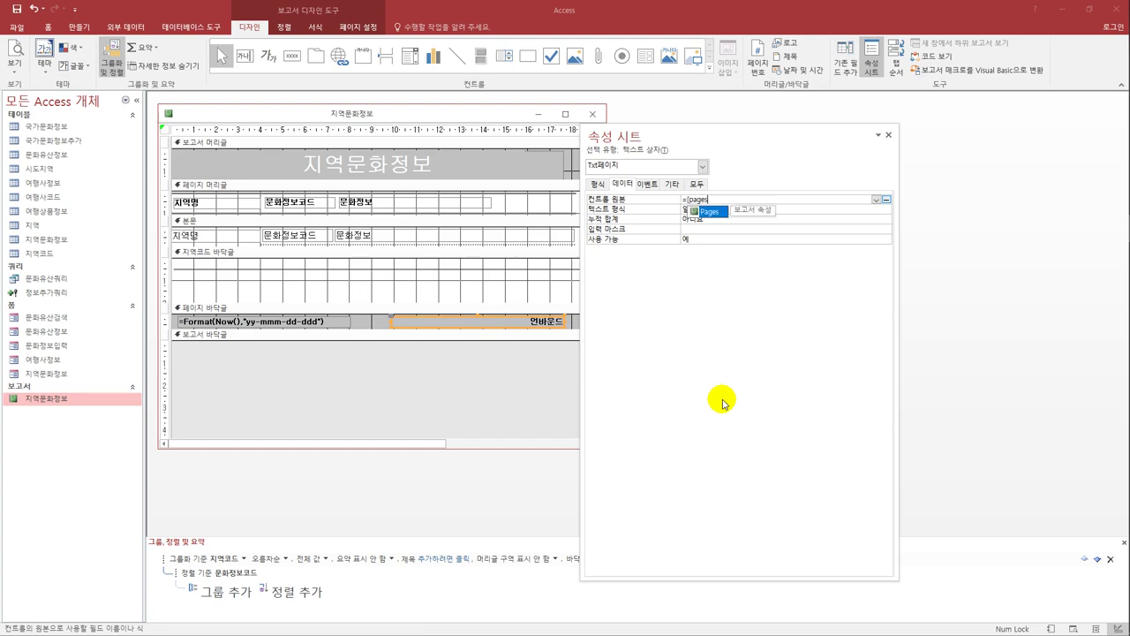
text(])
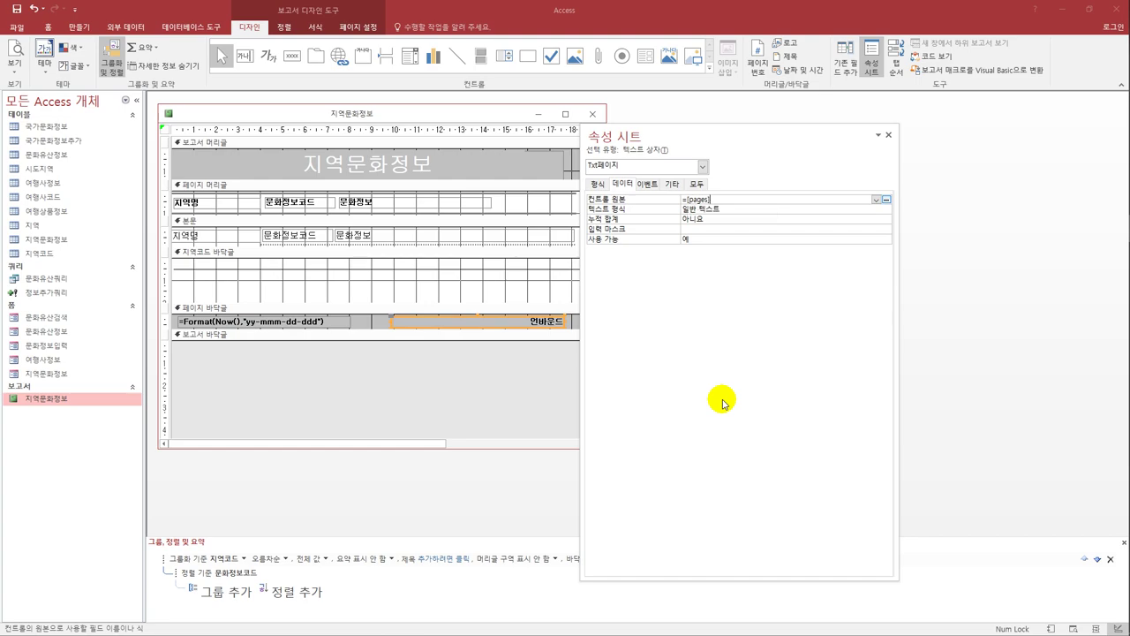
text(&"의 " & [page)
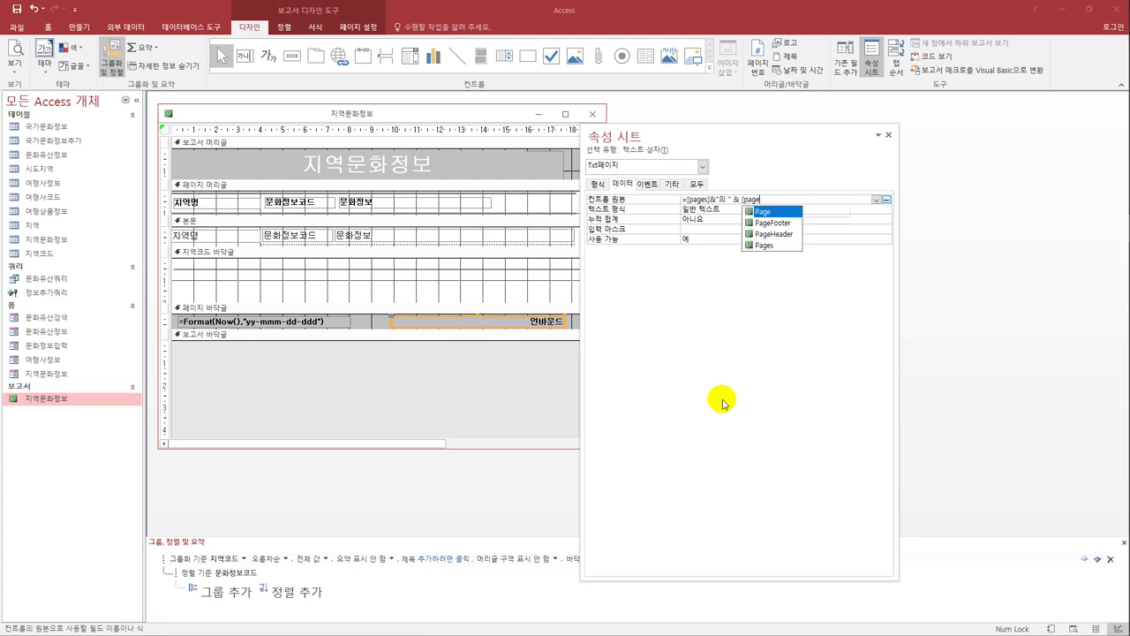
text(] & )
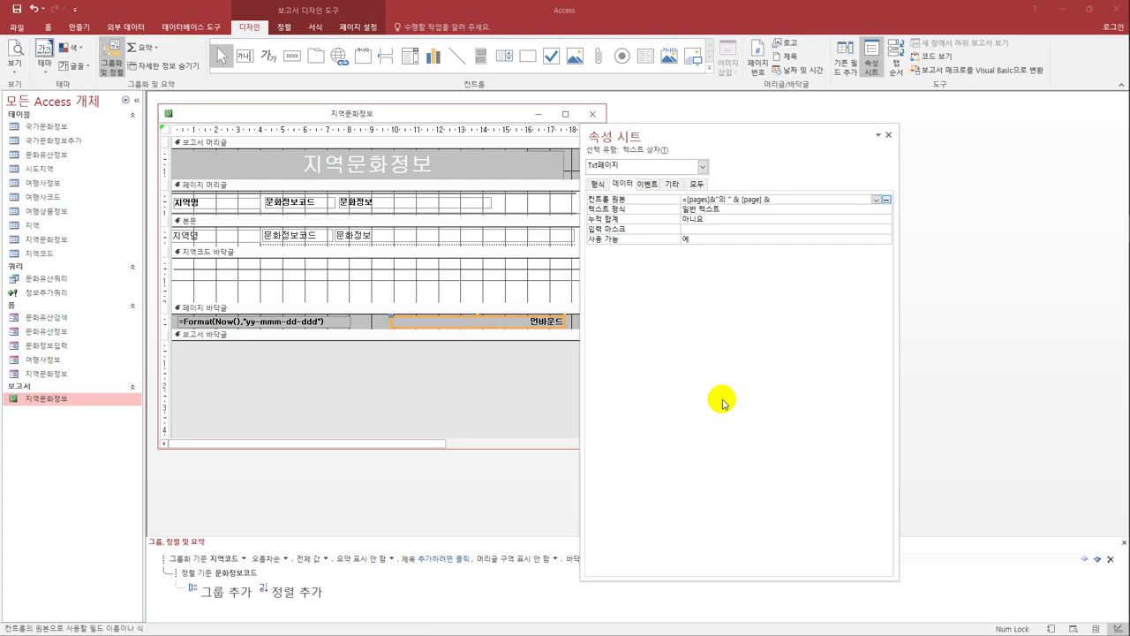
text("W)
key(BackSpace)
text(ㅉㅗㄱ")
click(471, 381)
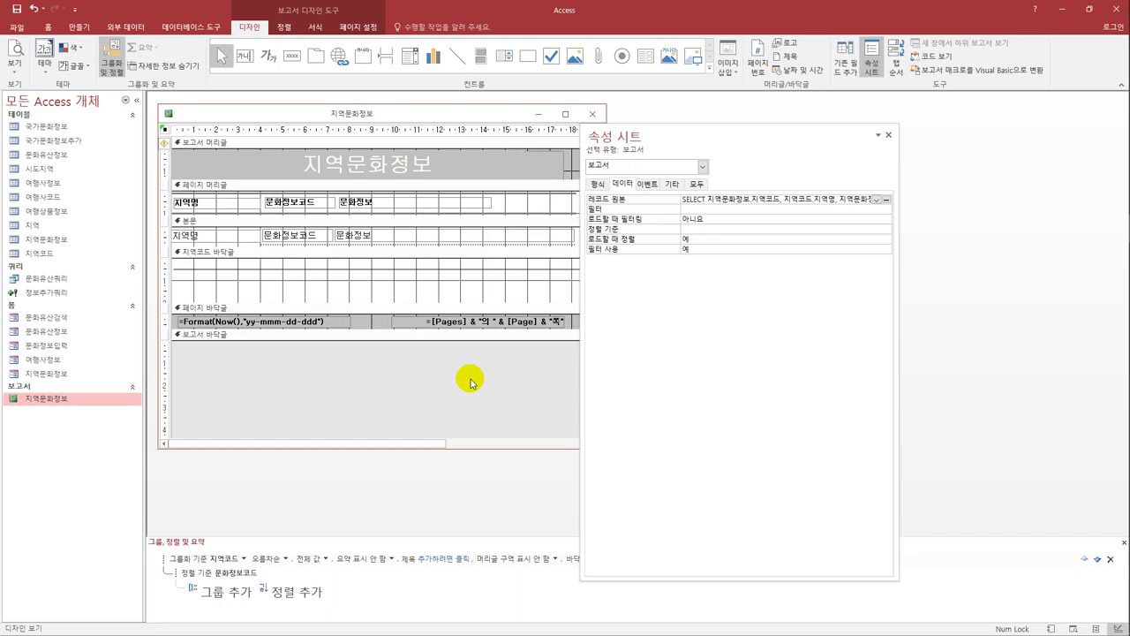
Step: Reduce the height of the 지역코드 바닥글 section to about 1 cm
click(371, 305)
drag(371, 305, 371, 283)
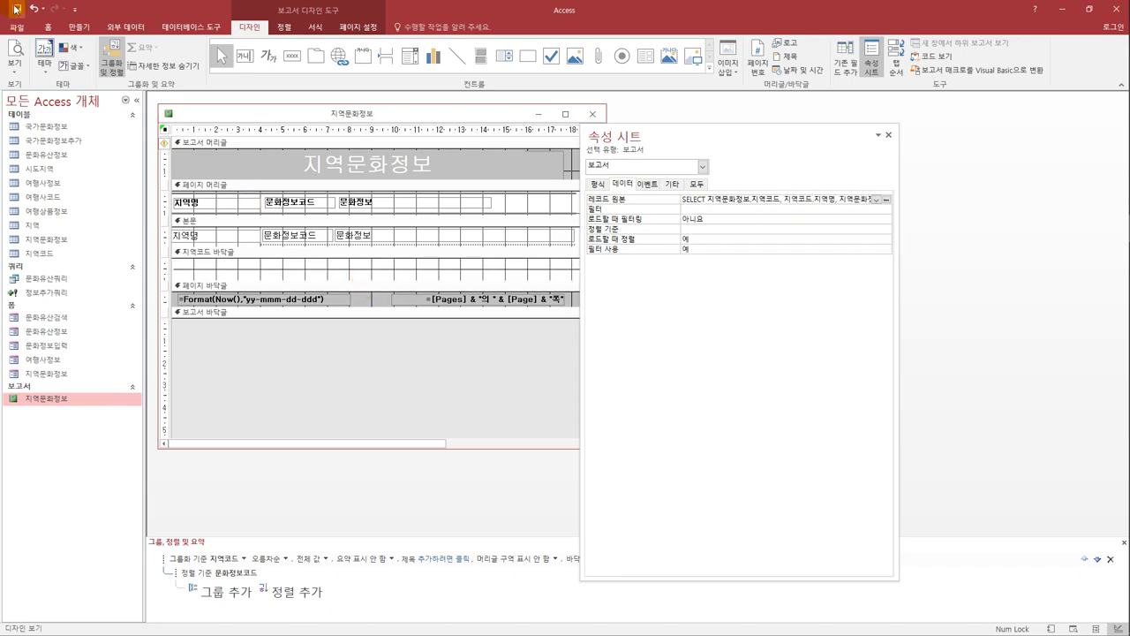
Step: Check the footer line, date and page number in the report's print preview, and close the report
click(15, 53)
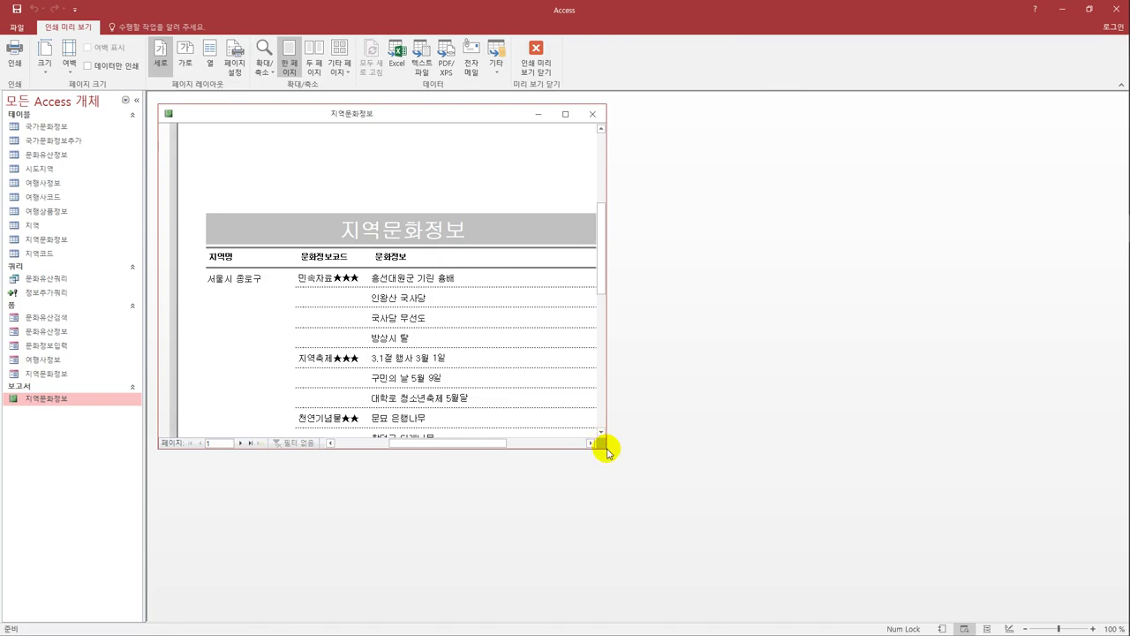
drag(606, 451, 747, 582)
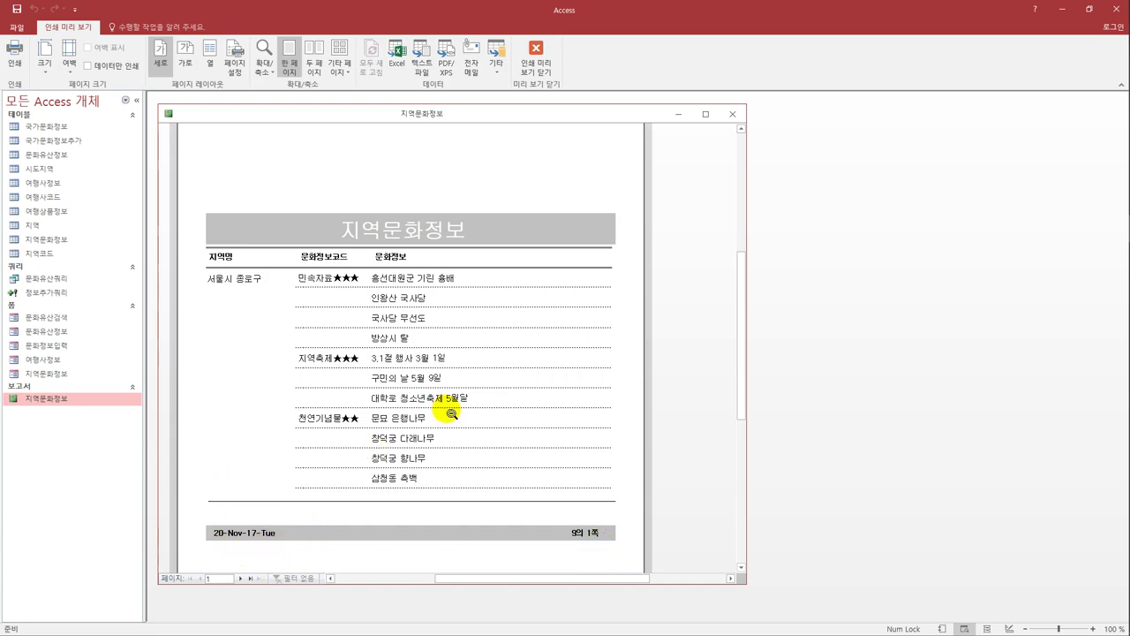
scroll(452, 412, down, 1)
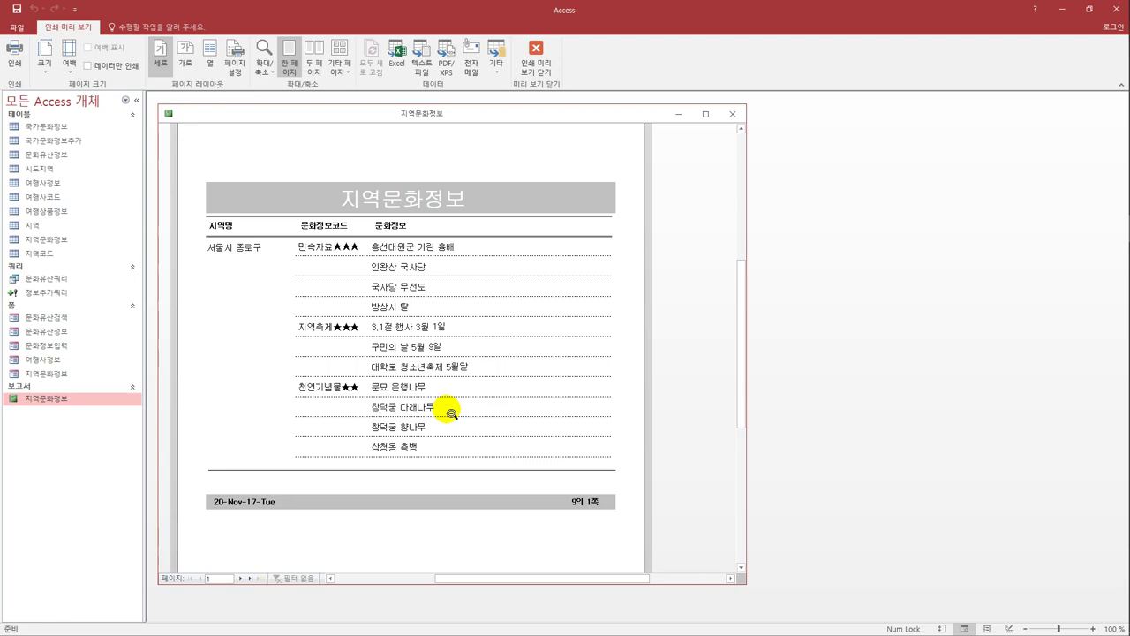
click(534, 55)
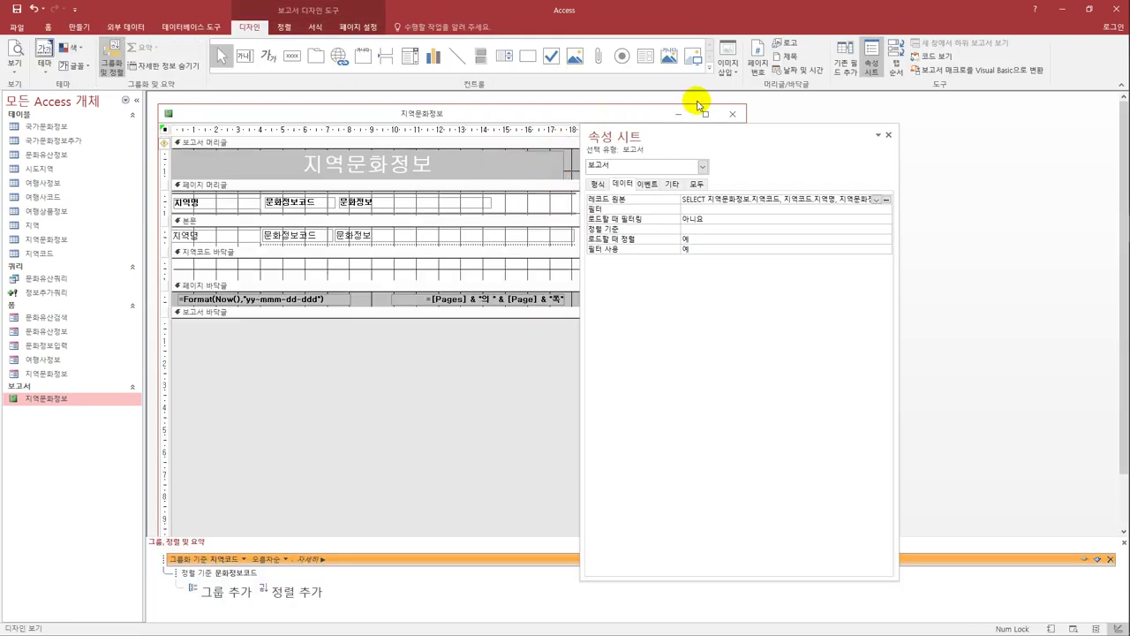
click(732, 113)
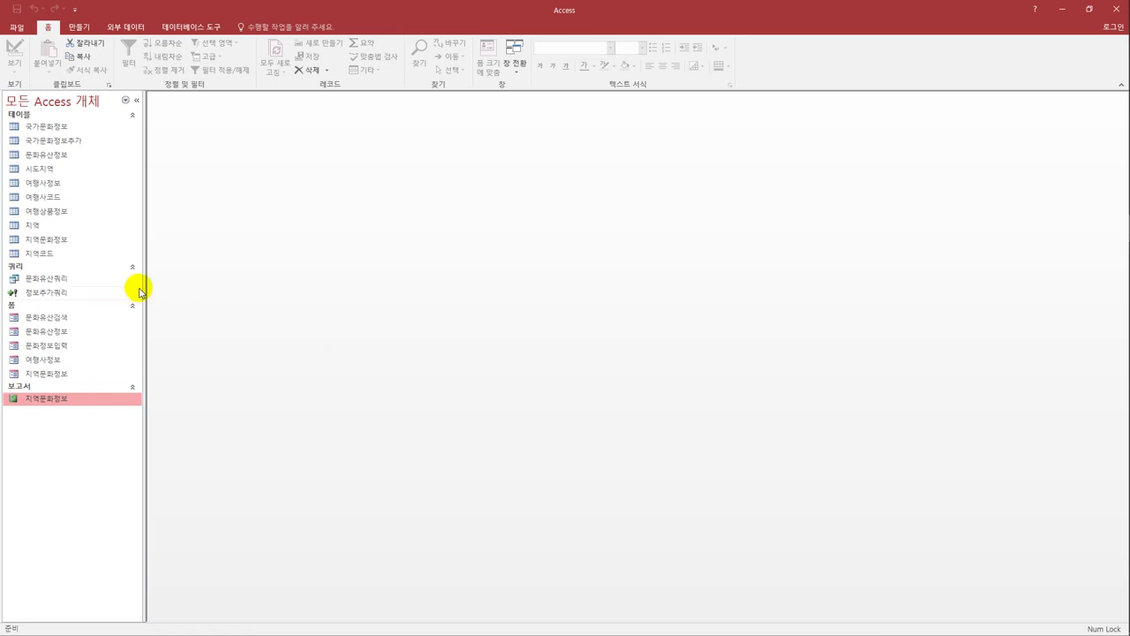
Step: Open the 문화유산검색 form in Design view
click(64, 320)
right_click(64, 325)
click(138, 358)
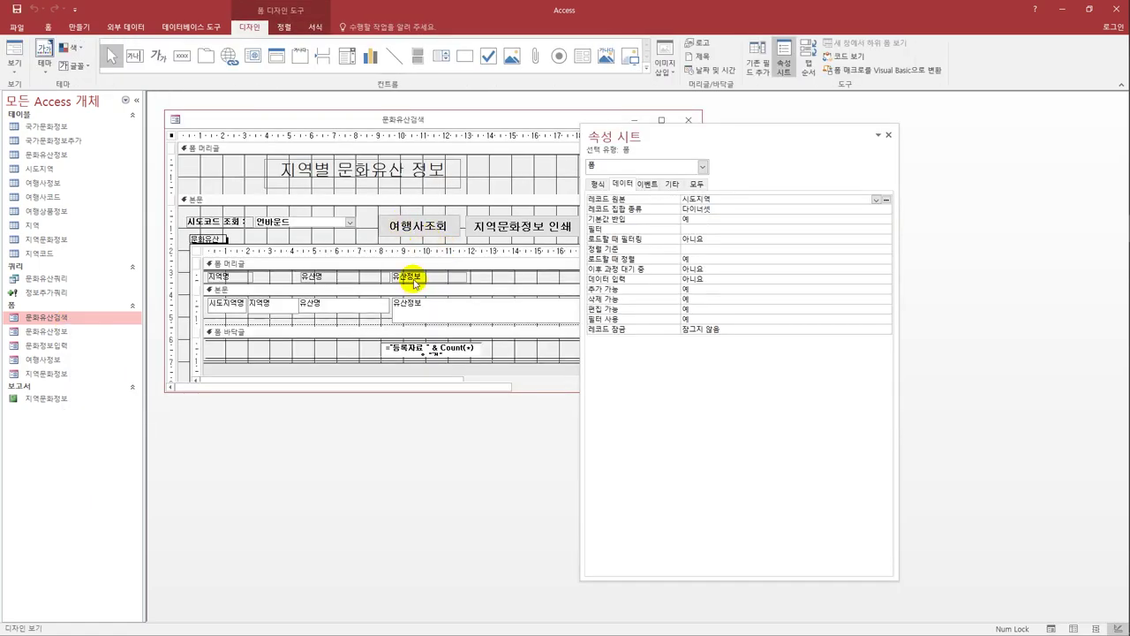
Step: Assign an event procedure to the On Click event of the 여행사조회 button and open its code
click(422, 222)
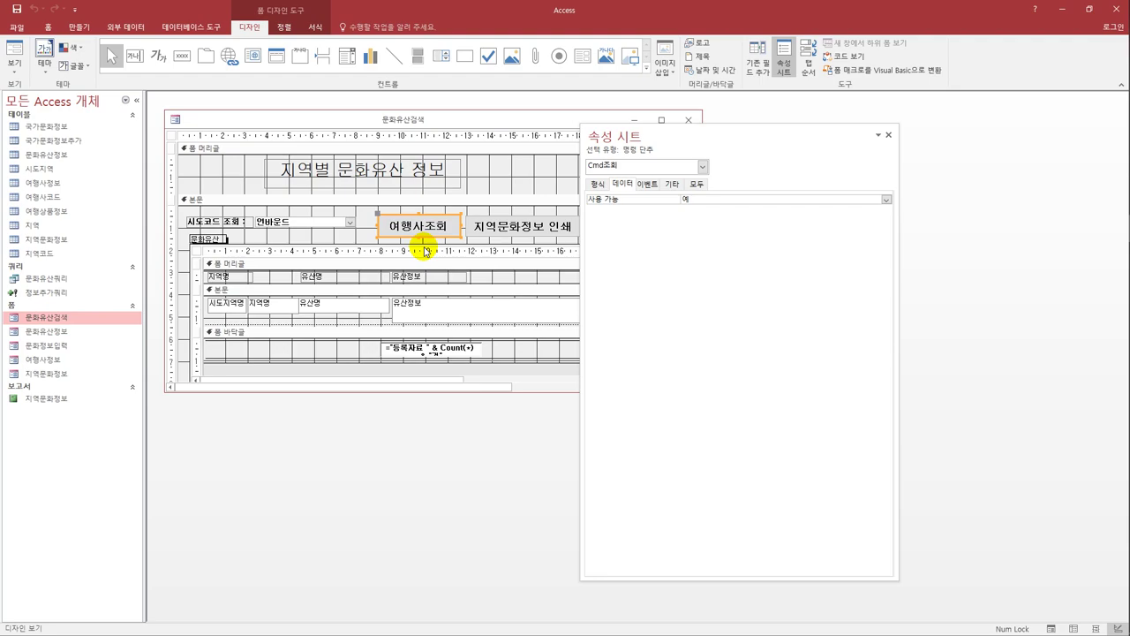
click(648, 184)
click(689, 199)
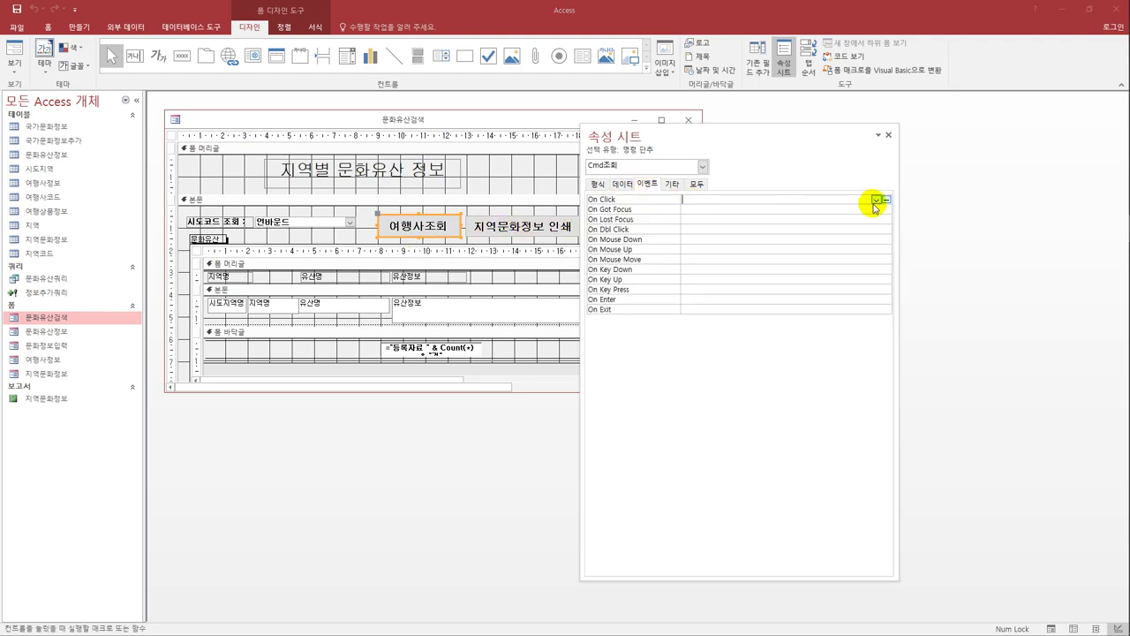
click(875, 199)
click(855, 210)
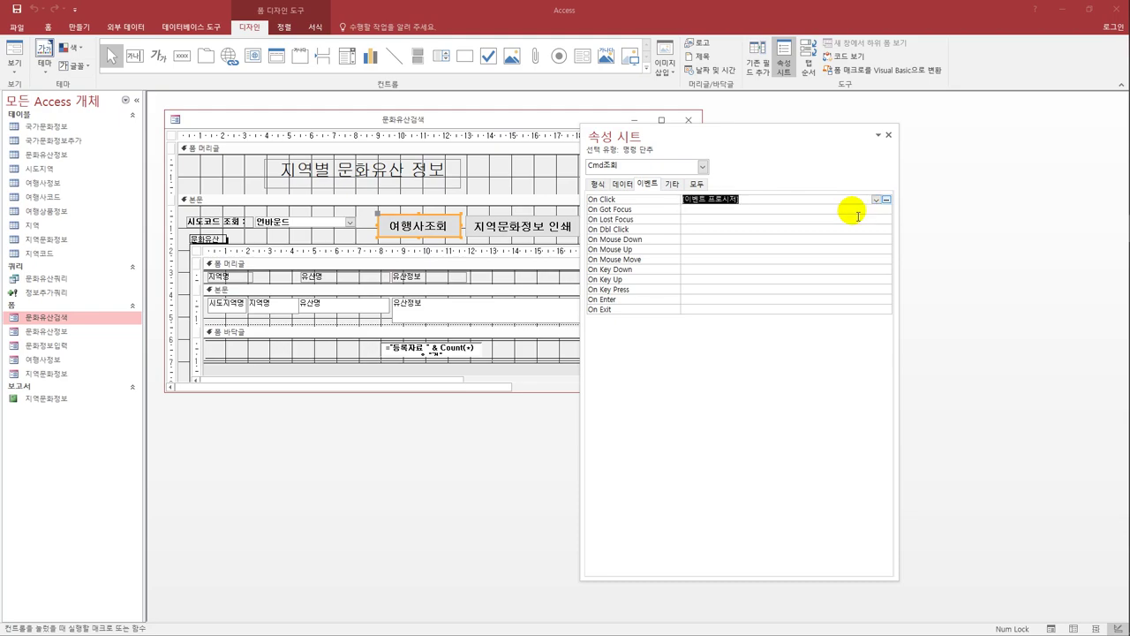
click(886, 200)
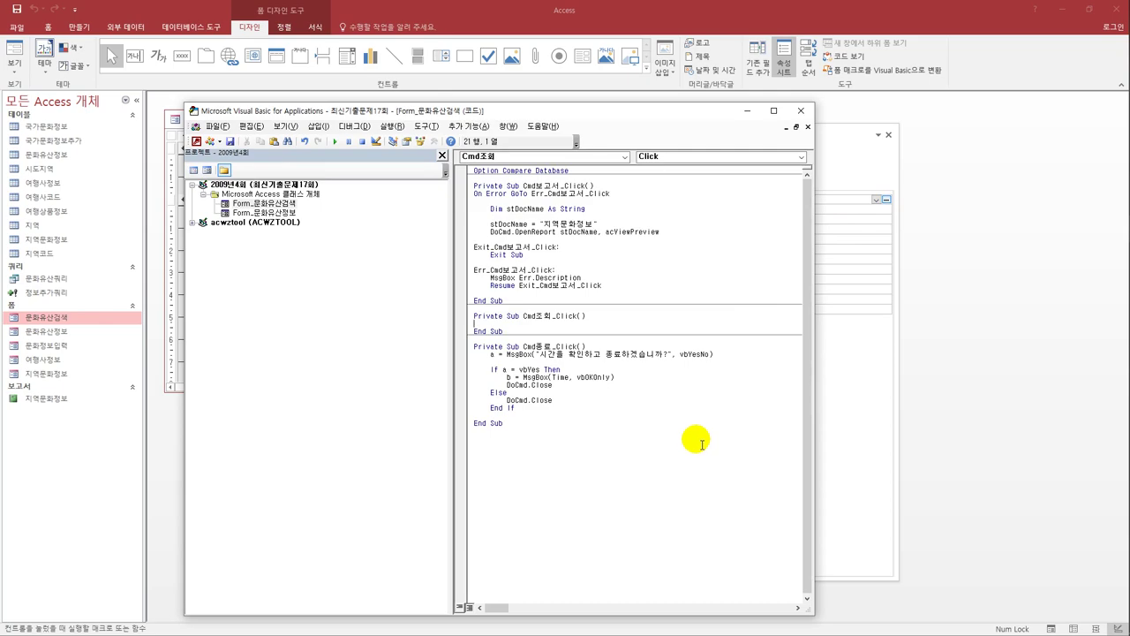
Step: Write a DoCmd.OpenForm statement for the "여행사정보" form in the Cmd조회_Click procedure, leaving the view and filter arguments empty
key(Tab)
text(docmd.)
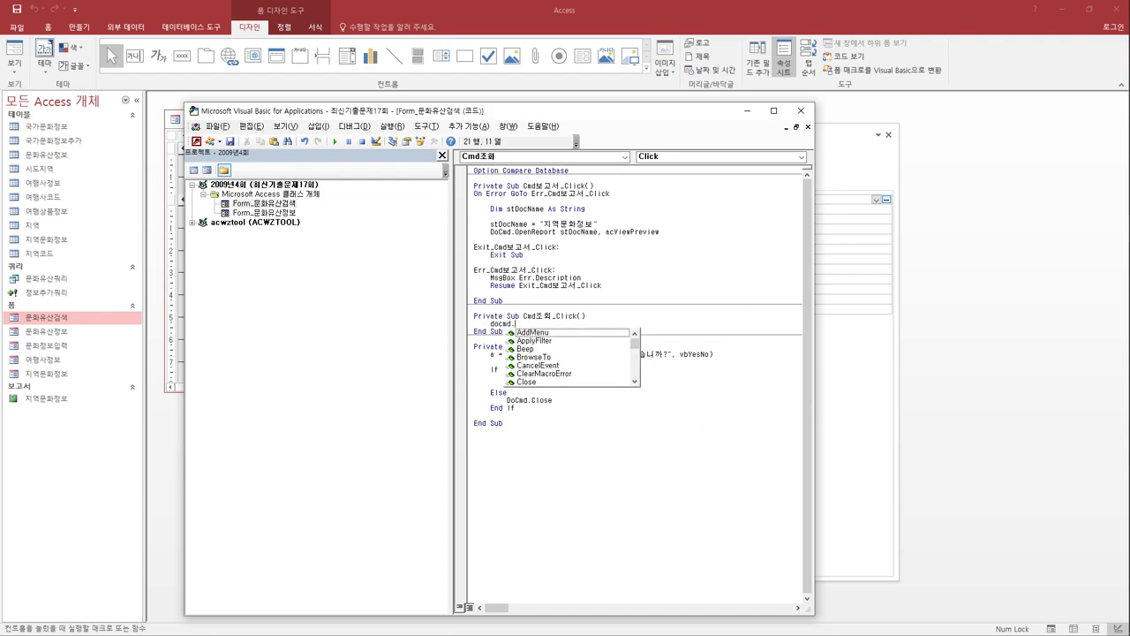
text(openf)
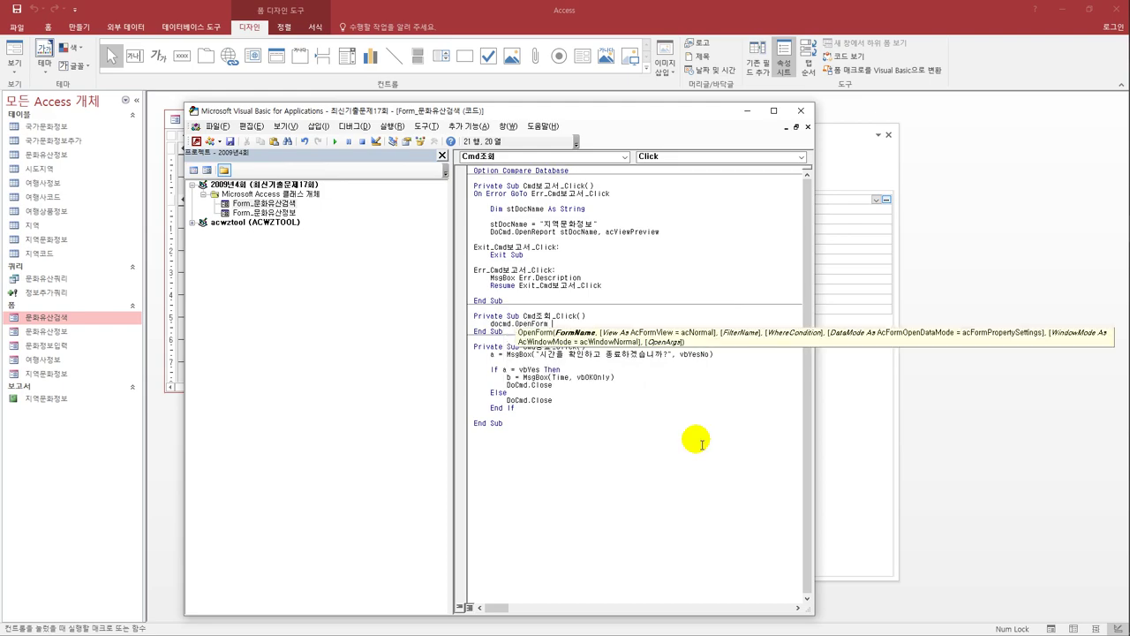
text( ")
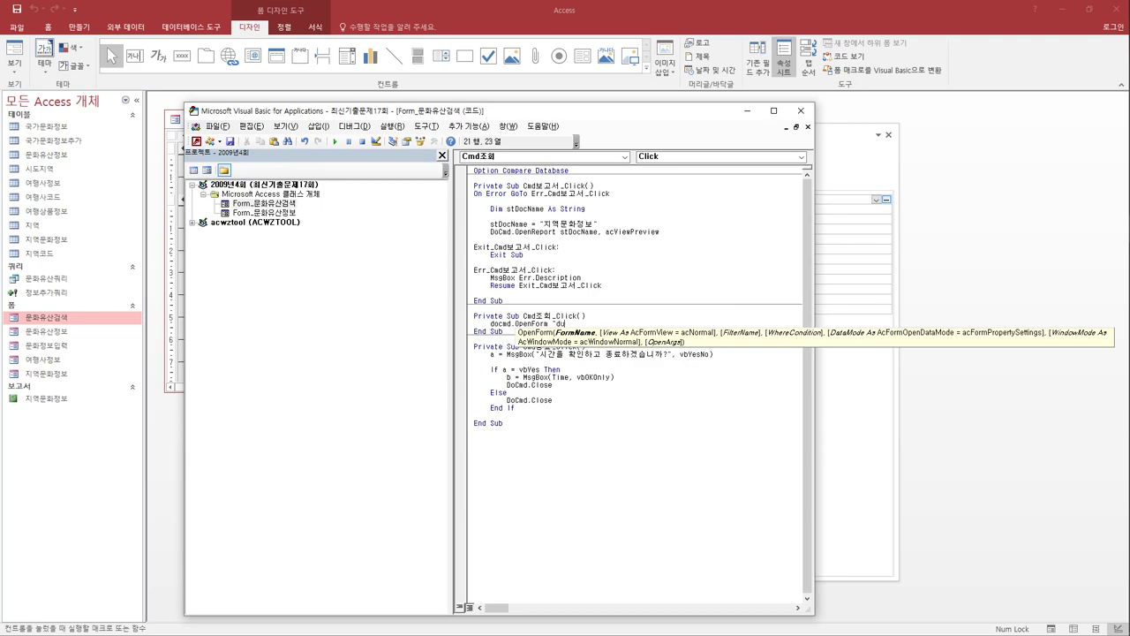
text(여행사정보",)
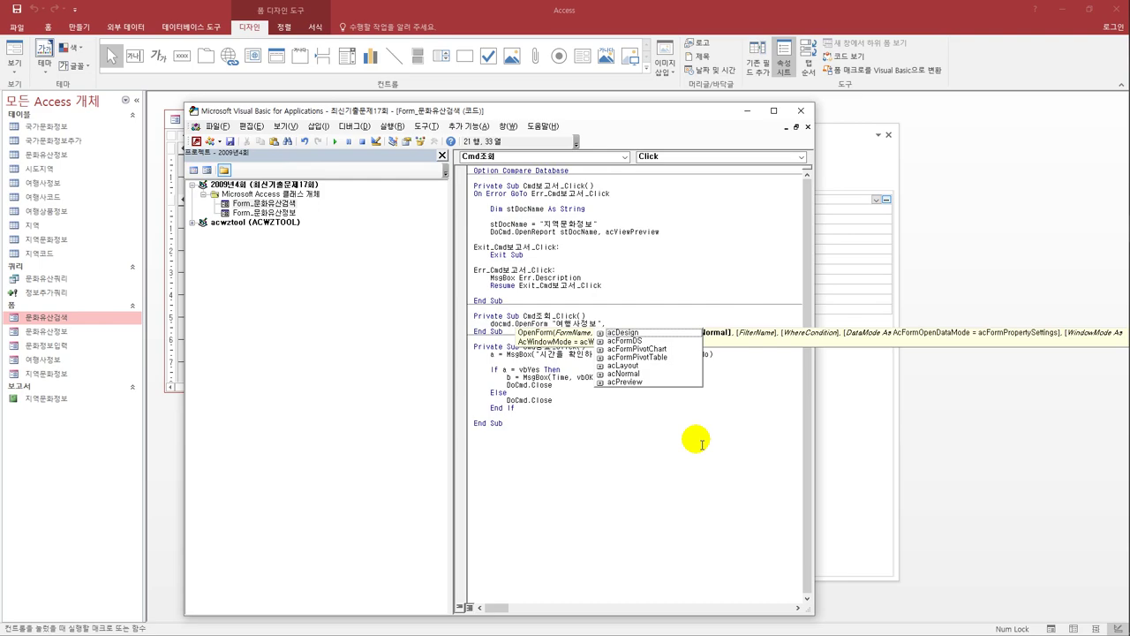
text(,)
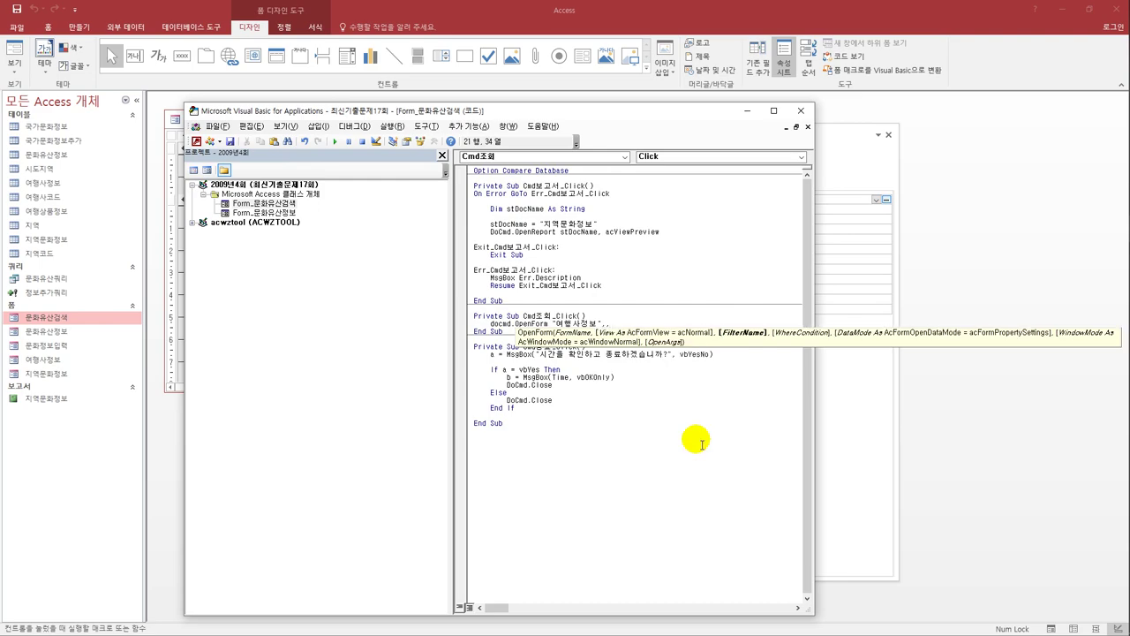
text(,)
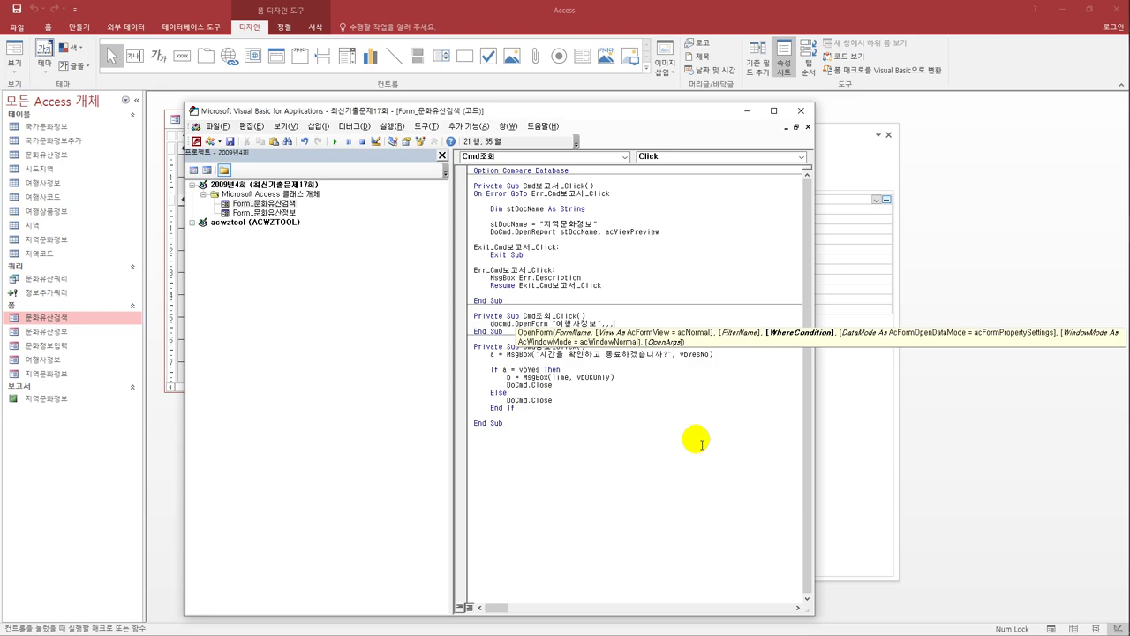
Step: Add the where condition "시도지역코드 = '" & 시도코드 & "'" to the OpenForm statement, close the code editor and save the form
text("시도지역코드)
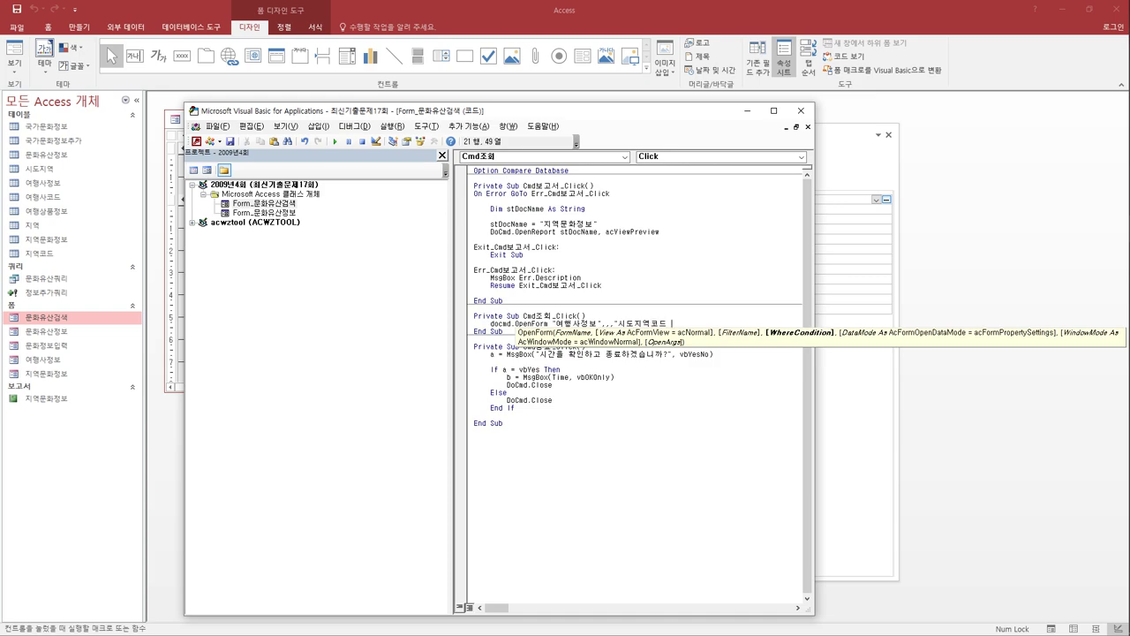
text( =)
text(시도코드")
text(')
text(')
text(" & )
text( & )
text(')
key(Down)
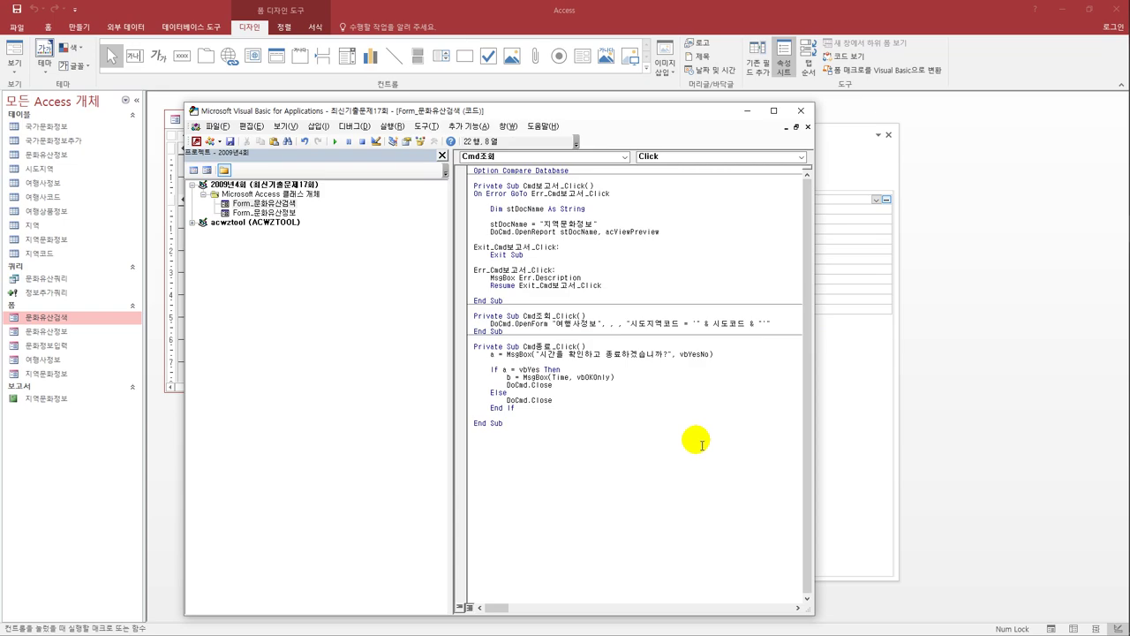
click(801, 110)
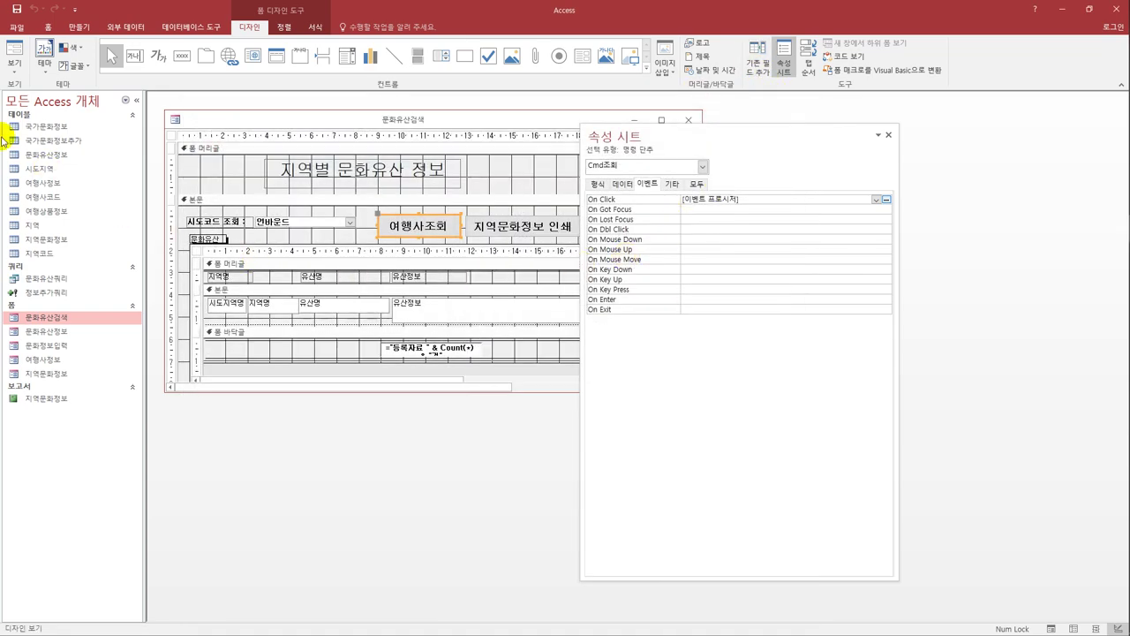
click(15, 9)
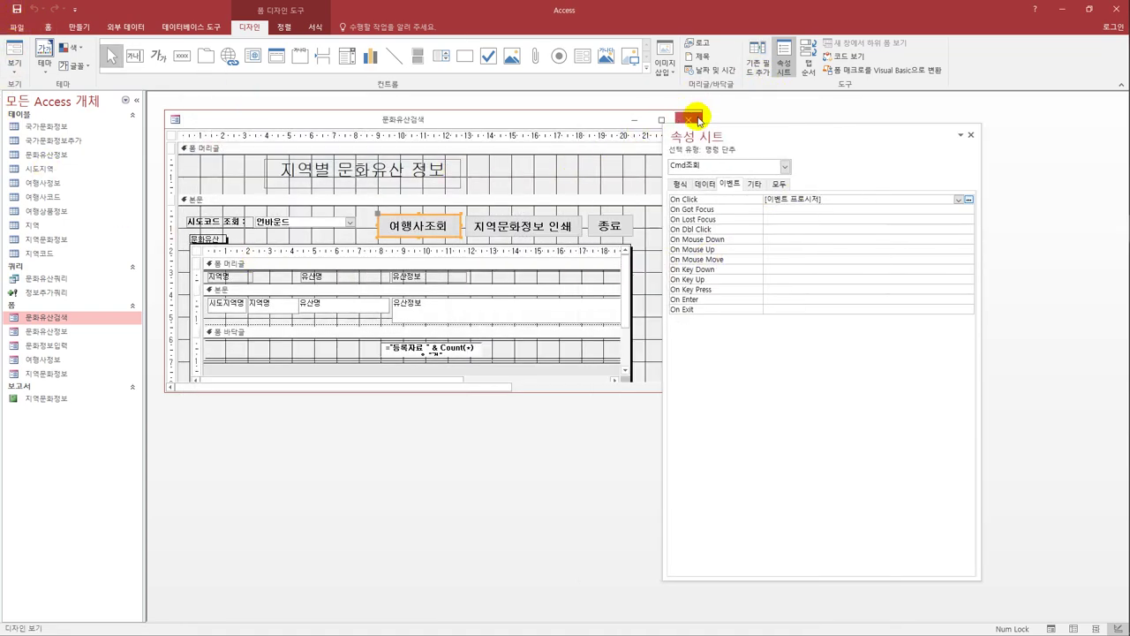
Step: Close the 문화유산검색 form and create a new query in Design view based on the 지역 and 시도지역 tables
click(694, 119)
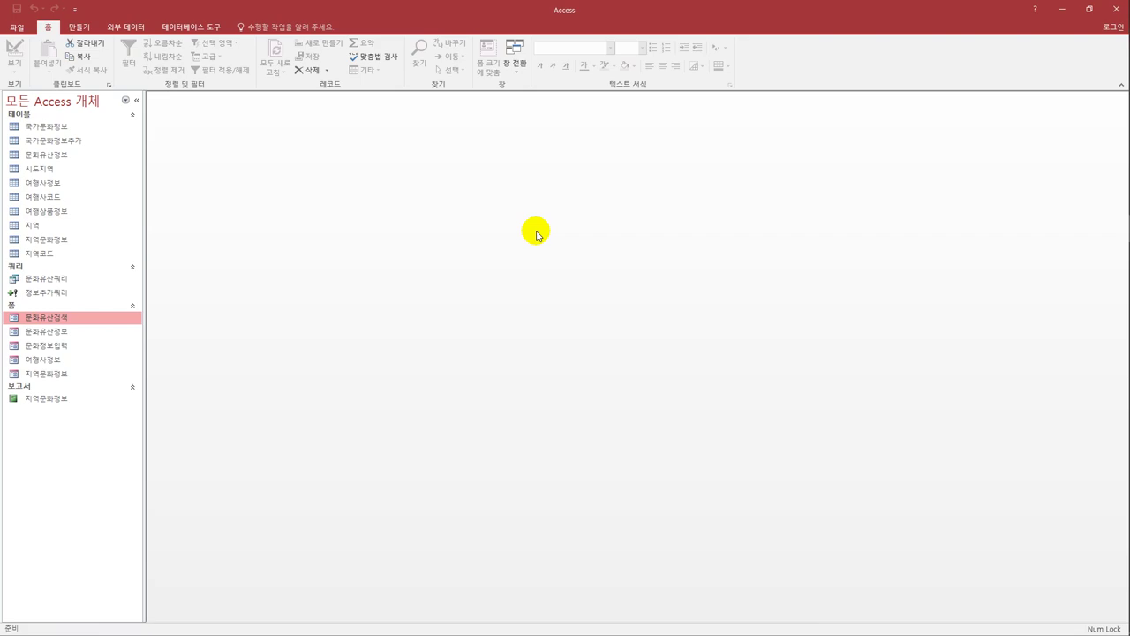
click(79, 27)
click(182, 68)
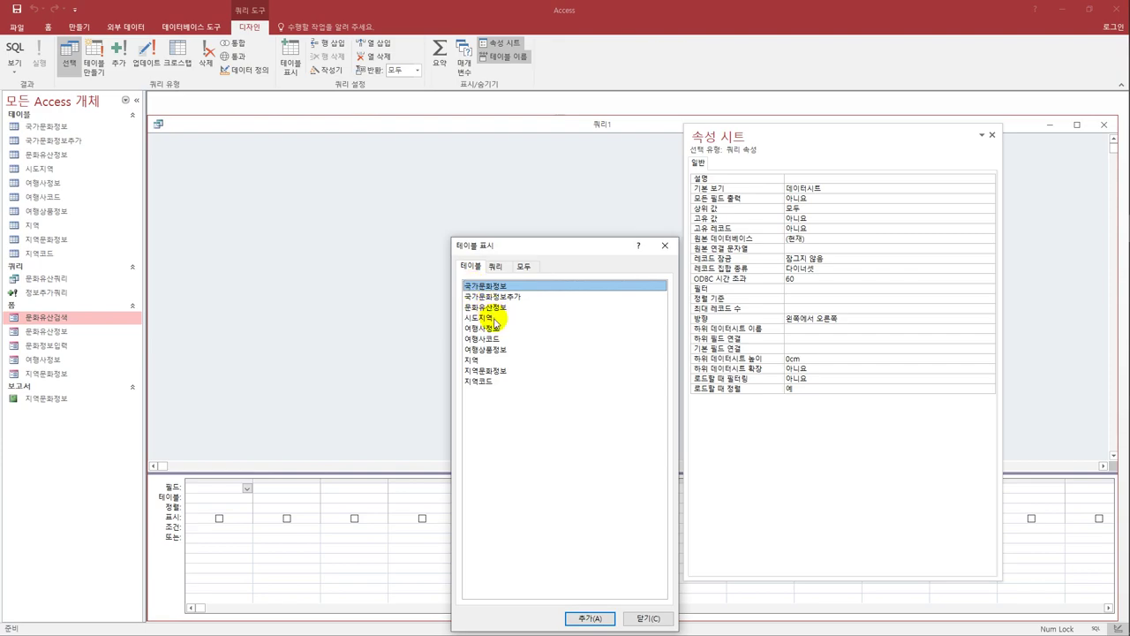
double_click(472, 360)
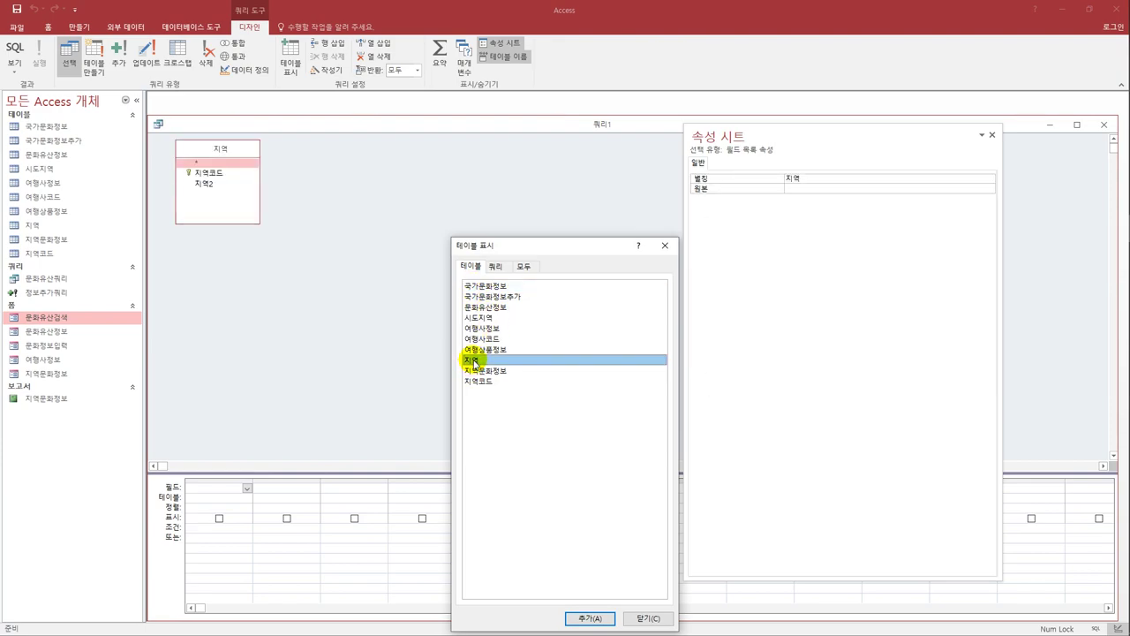
double_click(495, 317)
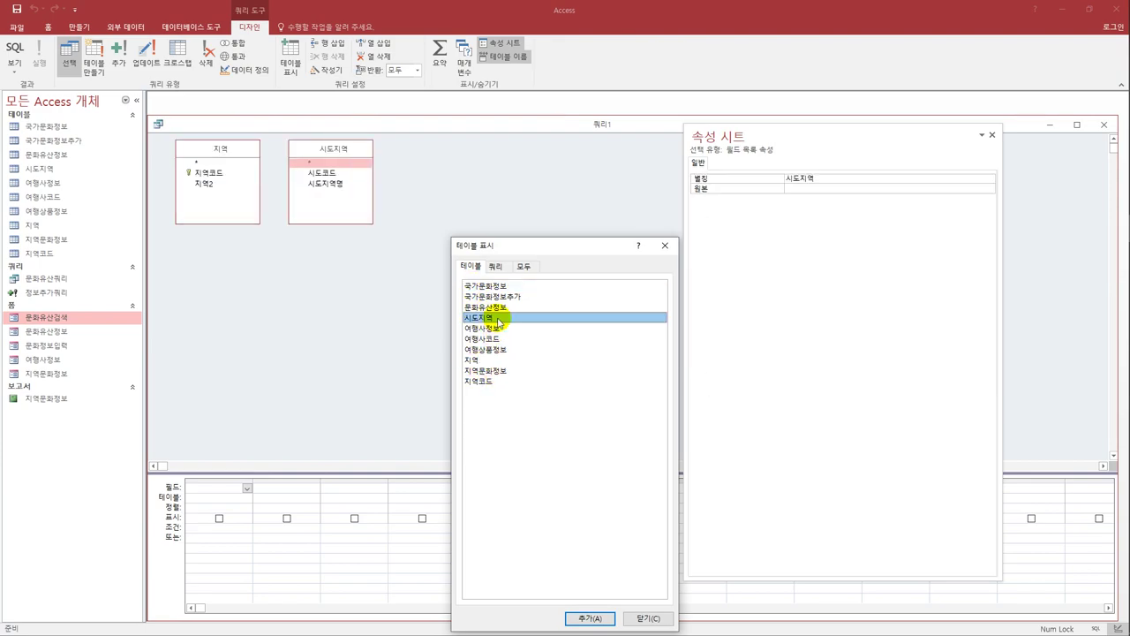
click(664, 246)
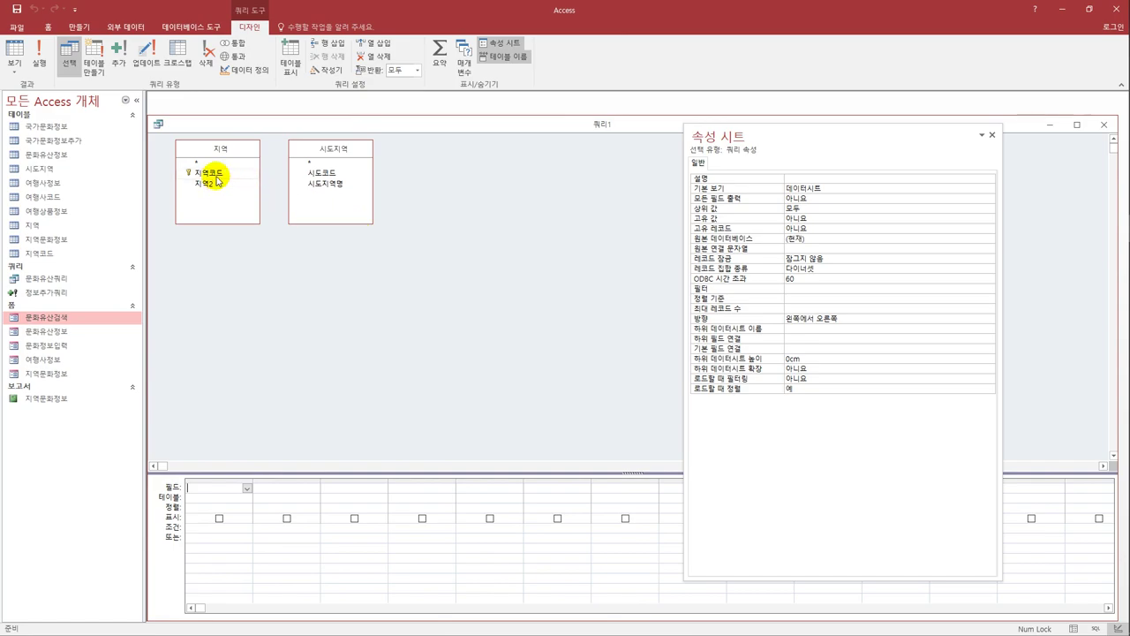
Step: Add the 지역코드 field to the query and begin a wider calculated column with the alias 지역명
double_click(214, 175)
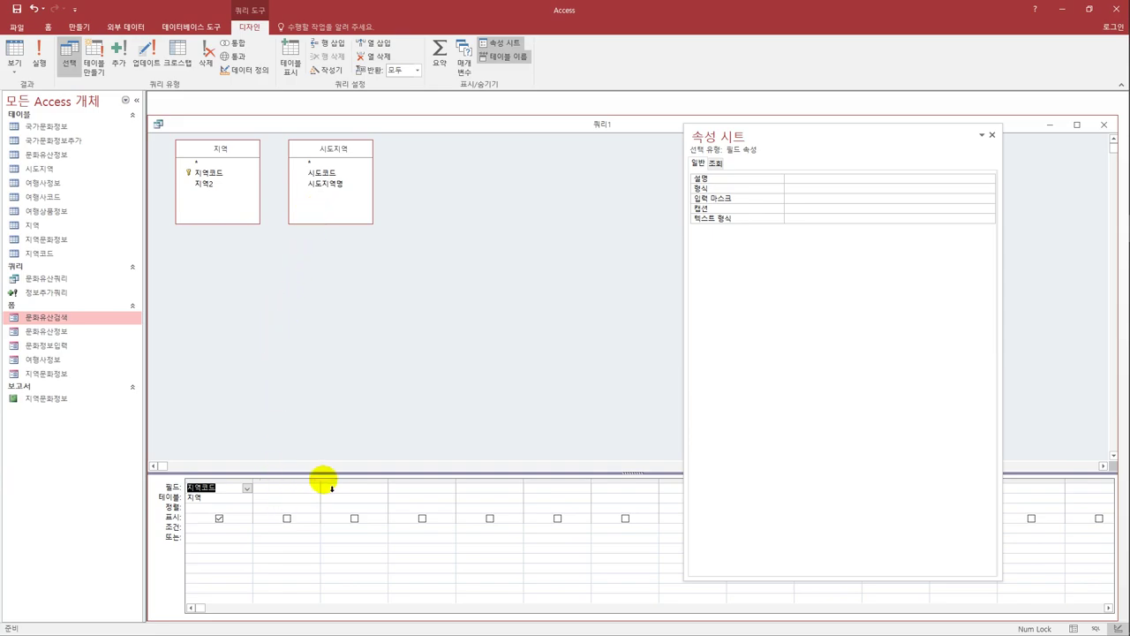
drag(321, 481, 488, 485)
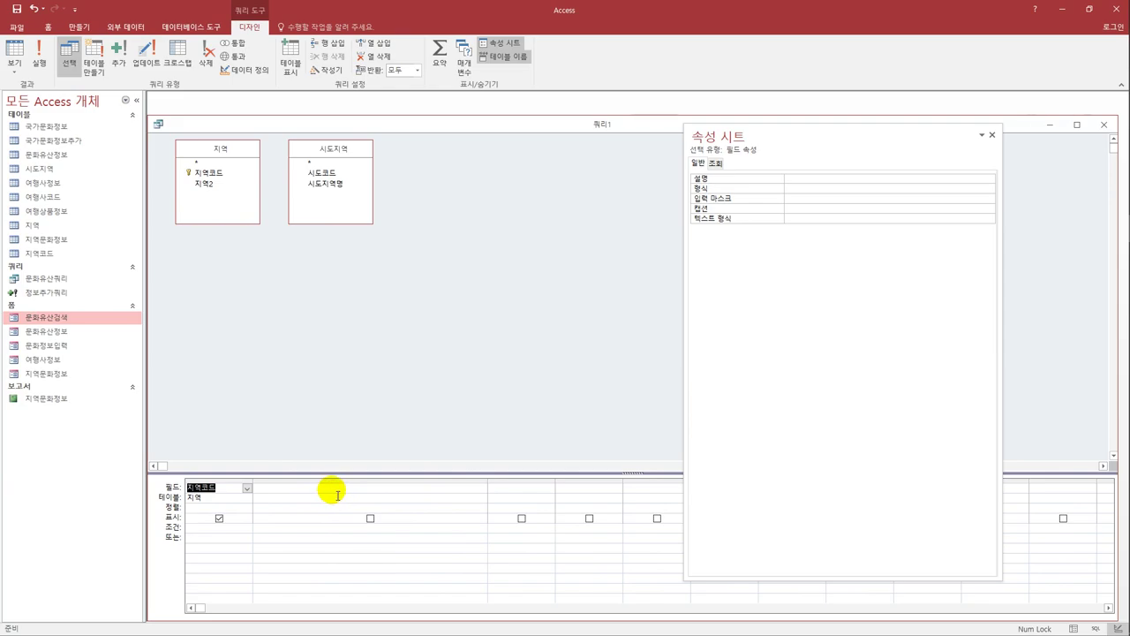
click(337, 495)
text(지역명 )
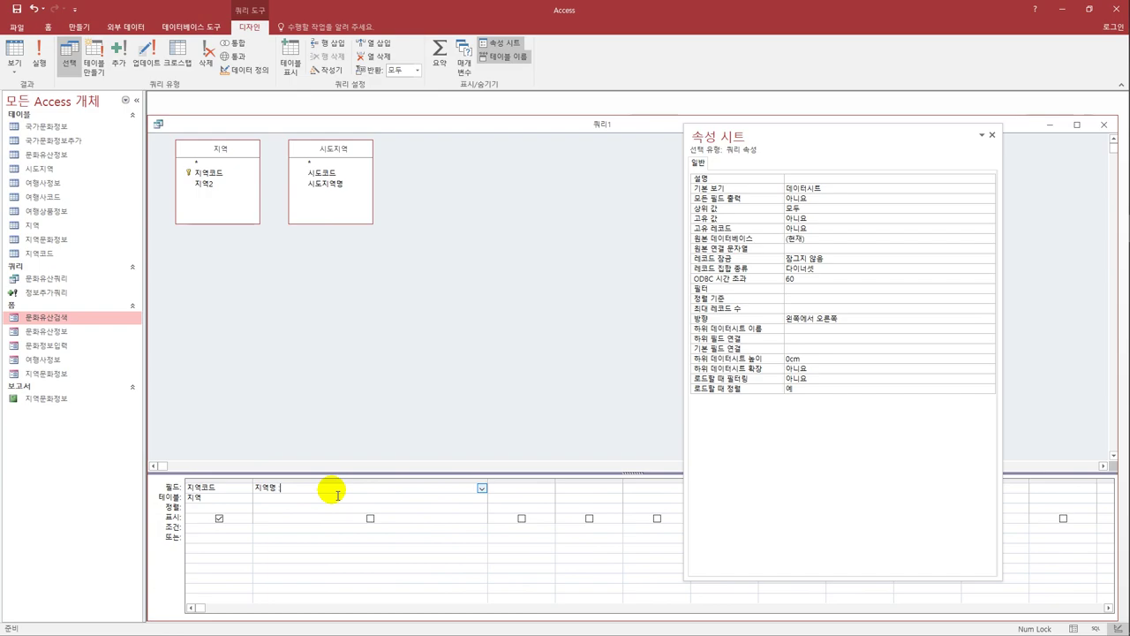
text(:)
text( 시)
key(BackSpace)
key(BackSpace)
Step: Write the 지역명 expression's IIf condition Right([지역코드],2)="00" with [지역2] as its true part
text(iif(rig)
text(ht)
text(()
text([wl)
text(역코드)
text(],2) )
text(=)
text( "00)
text(", )
text([)
text(지역2],)
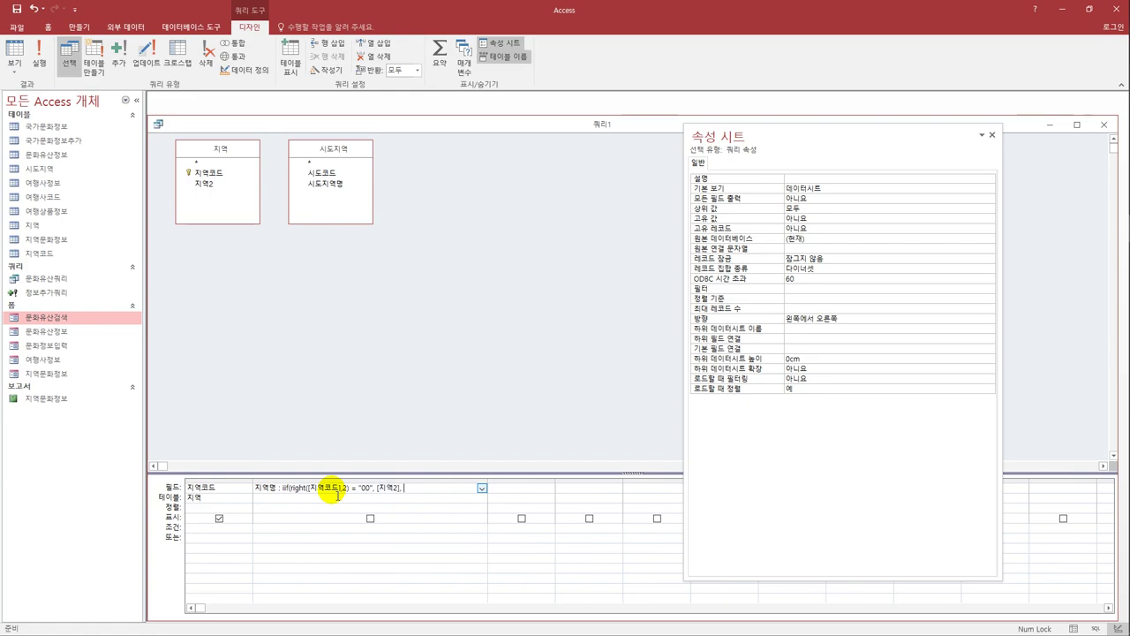
Step: Complete the IIf expression with the false part [지역2] & "(" & [시도지역명] & ")", and widen the column to fit
text( [지역2])
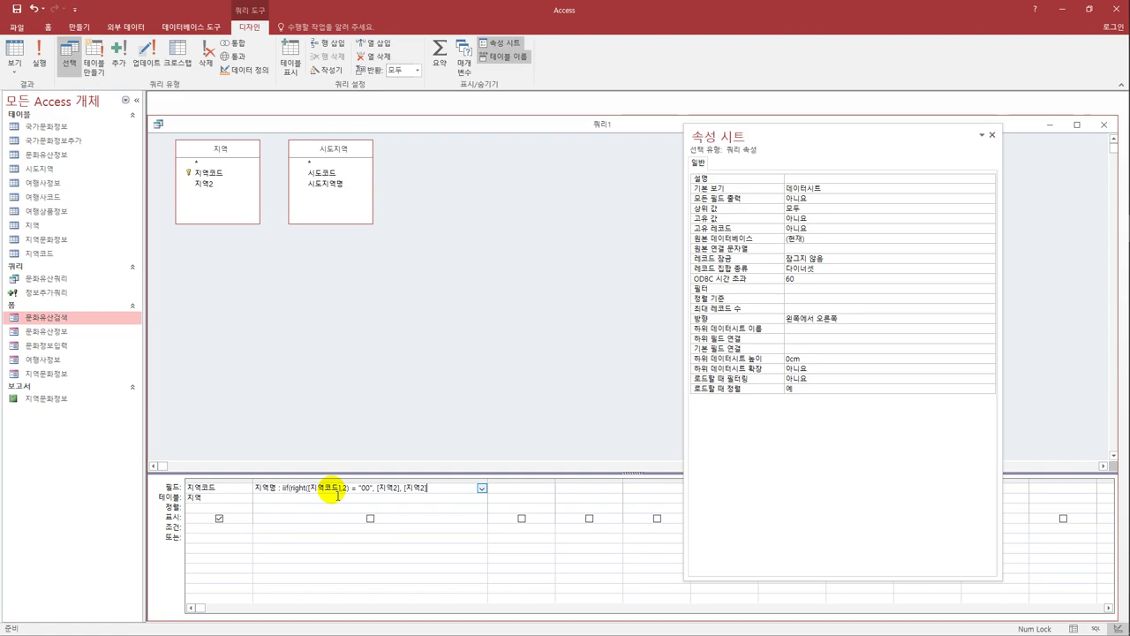
text(&)
text(")
text(("&)
text([)
text(ㅅ)
text(도지역명)
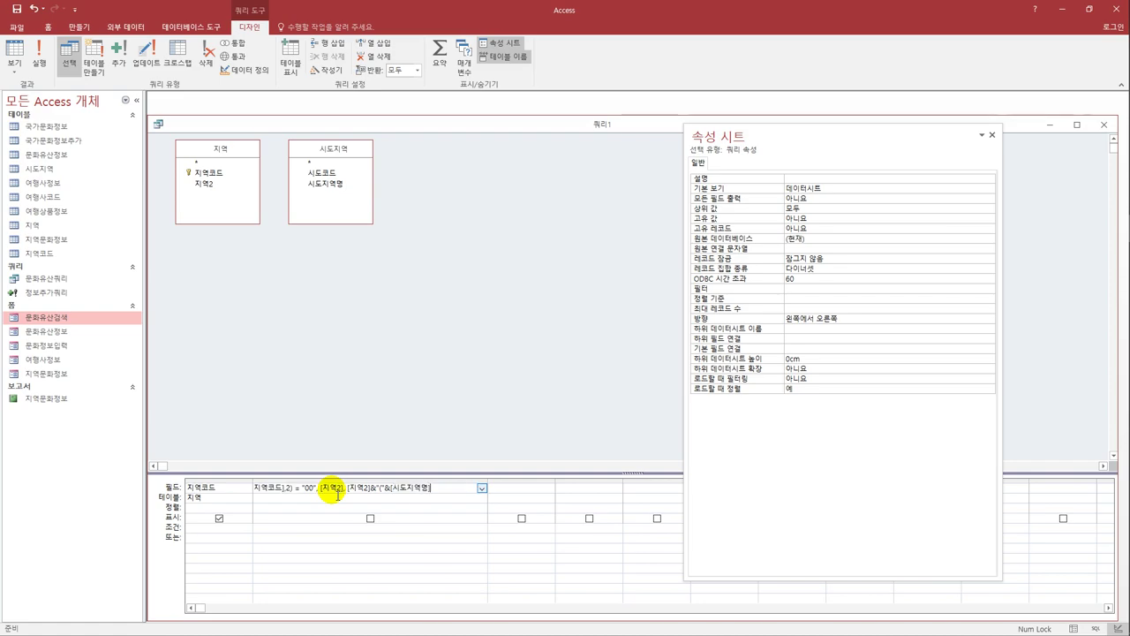
text(]&")")
key(Return)
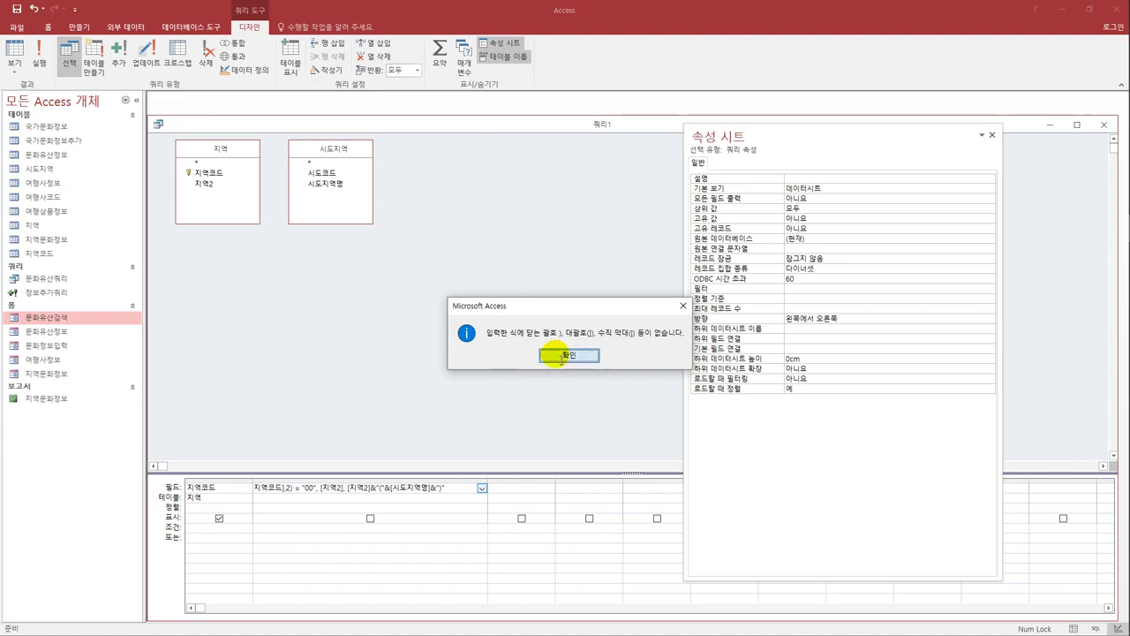
click(561, 356)
text())
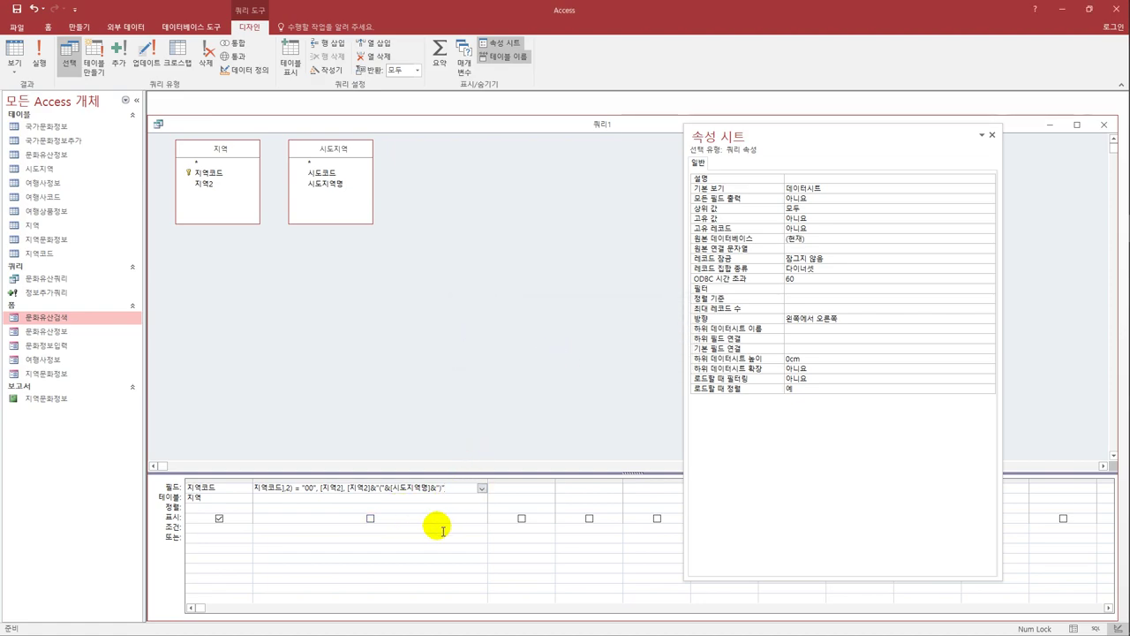
click(433, 499)
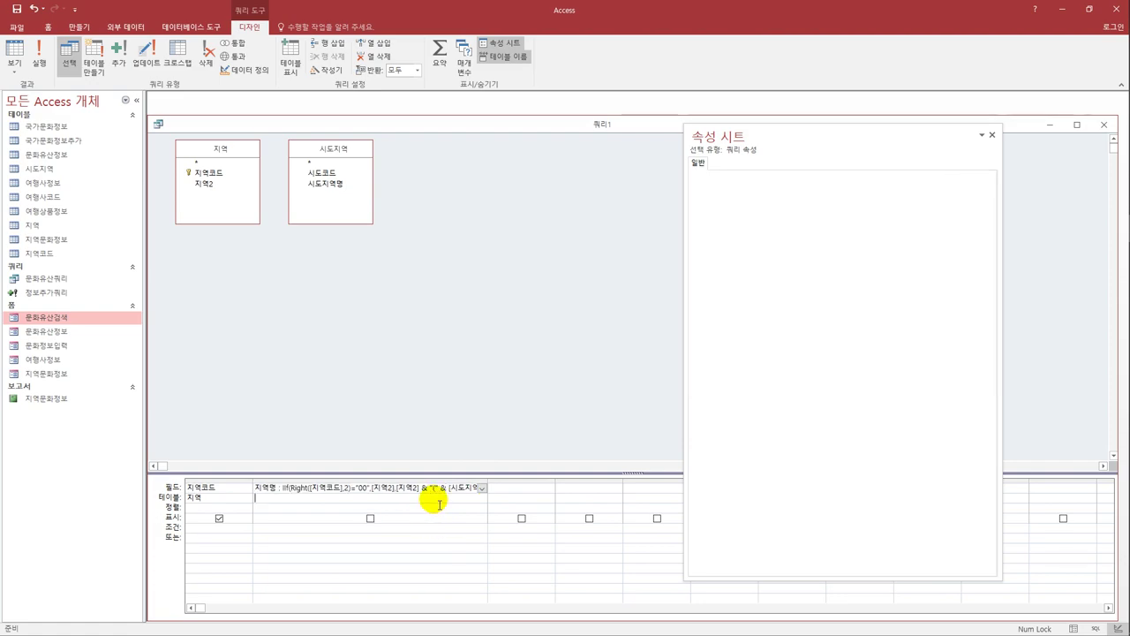
drag(488, 486, 590, 489)
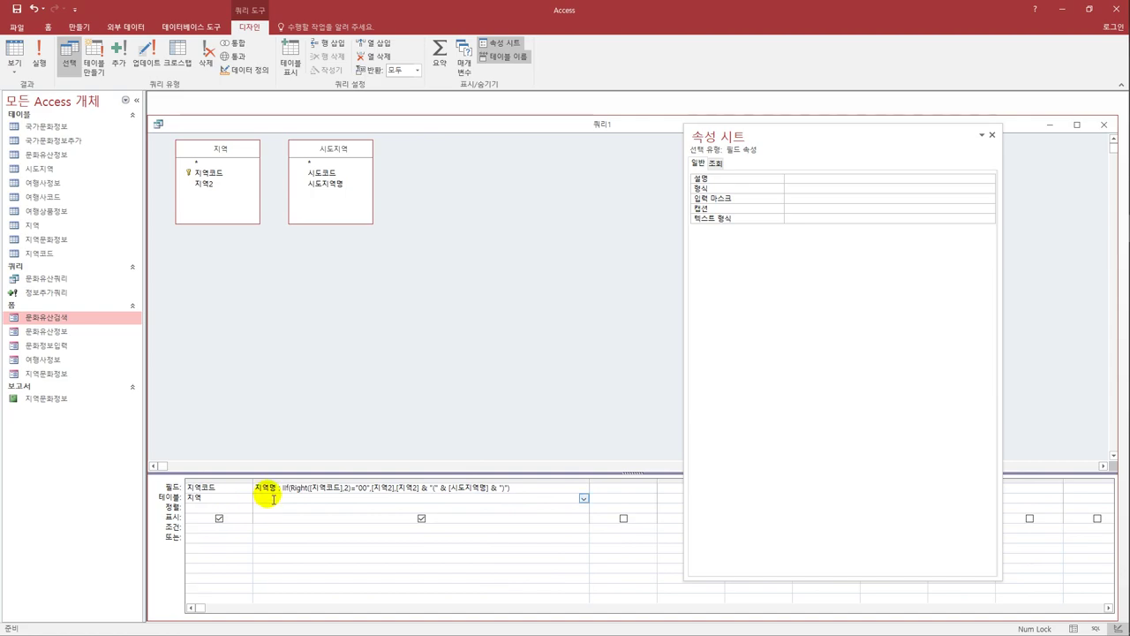
Step: Review the 지역명 expression, check the query's records in Datasheet view and return to Design view
drag(276, 488, 254, 489)
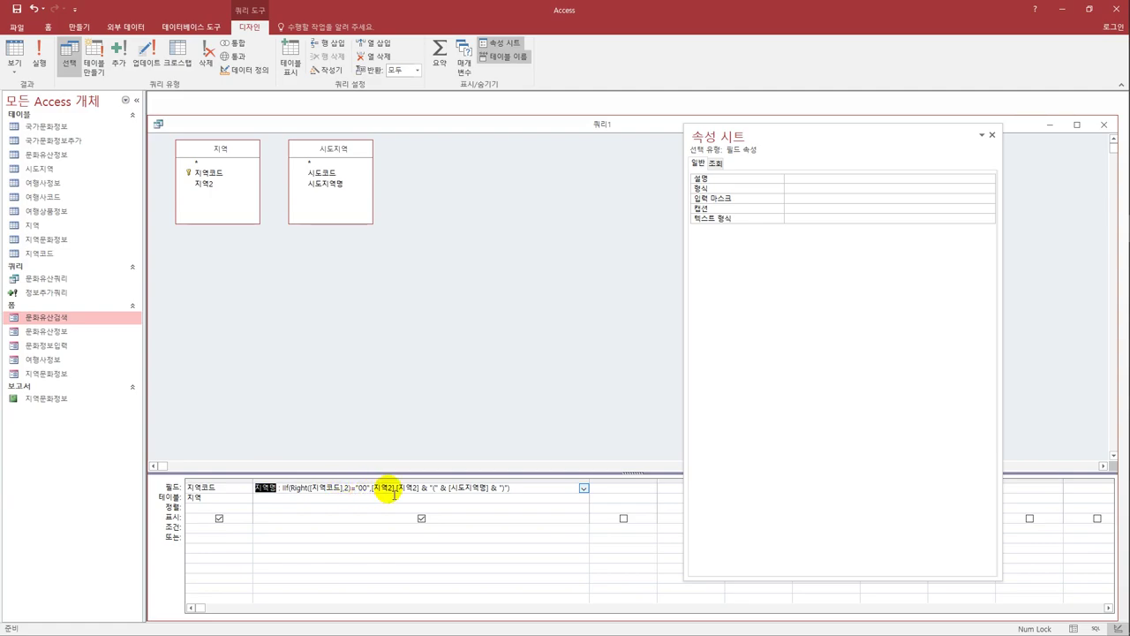
click(396, 488)
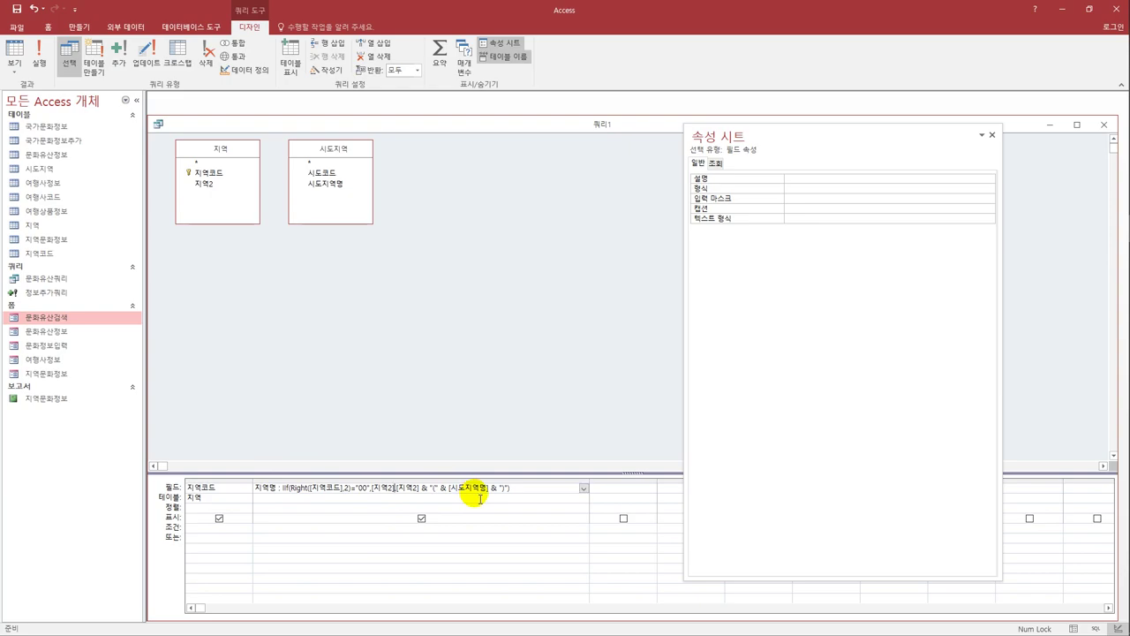
click(391, 498)
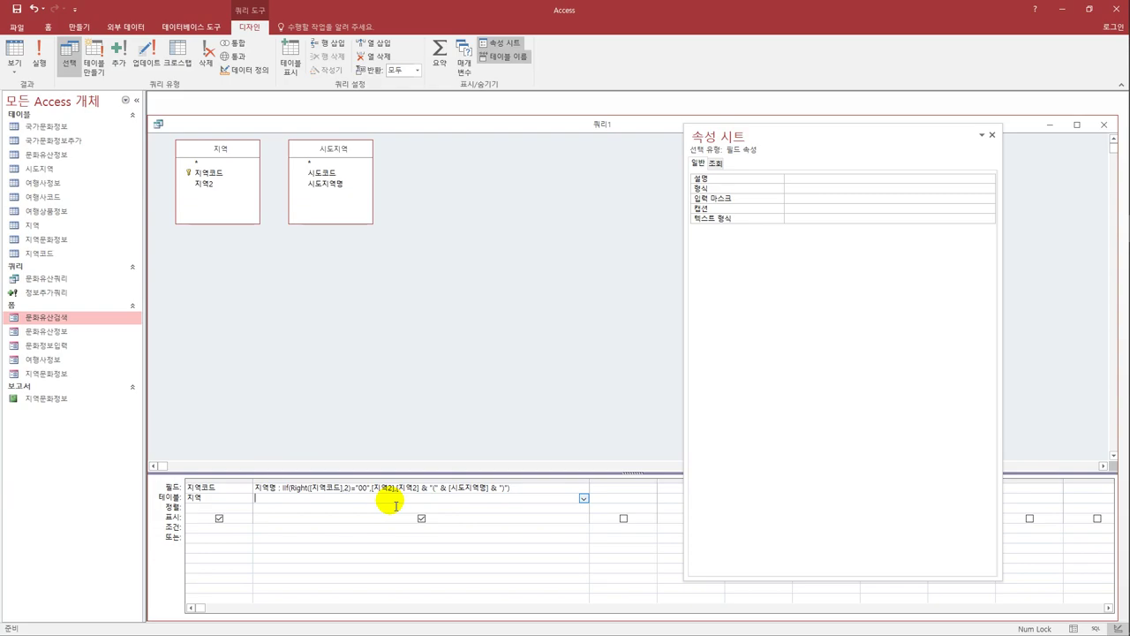
click(14, 51)
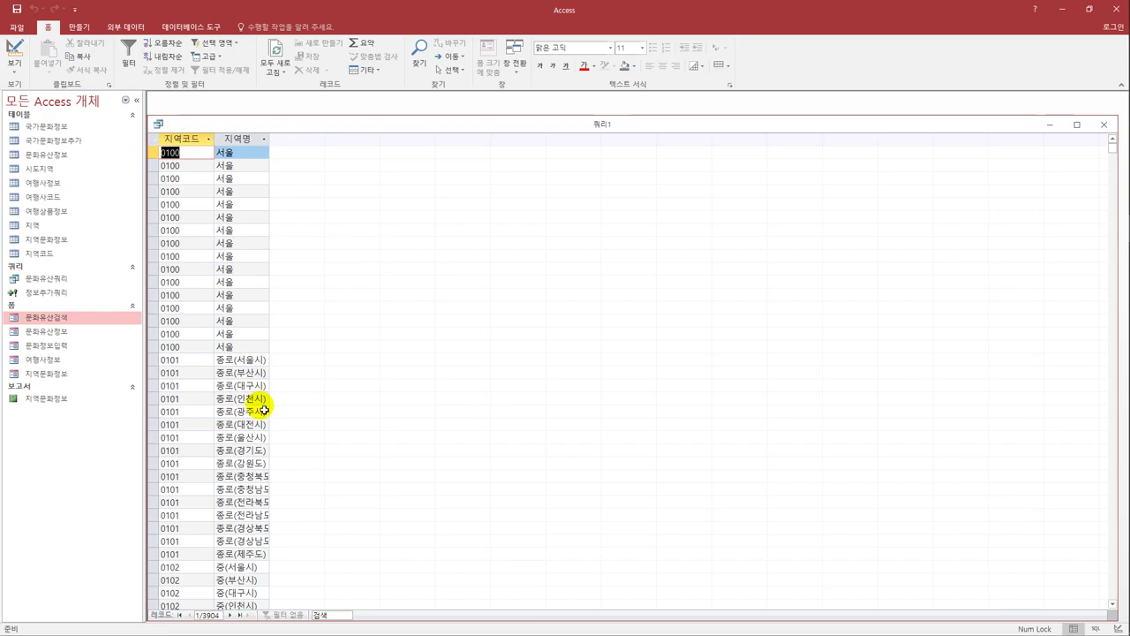
scroll(265, 442, down, 4)
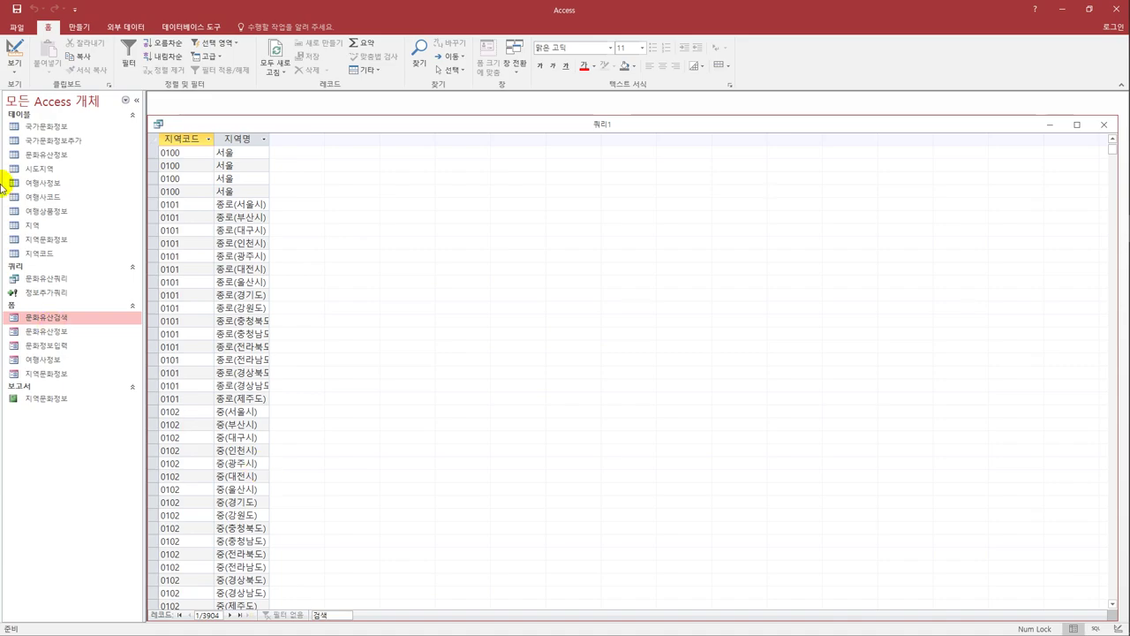
click(12, 53)
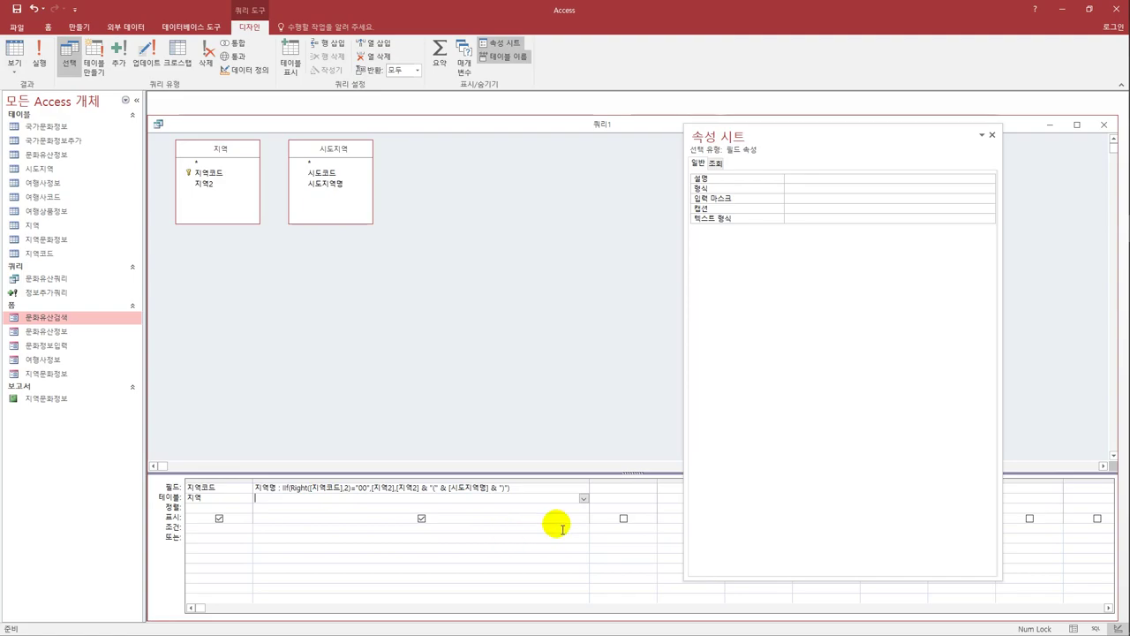
Step: Add a calculated column Left([지역코드],2) with the criterion [시도코드] to match the two tables
drag(595, 486, 524, 484)
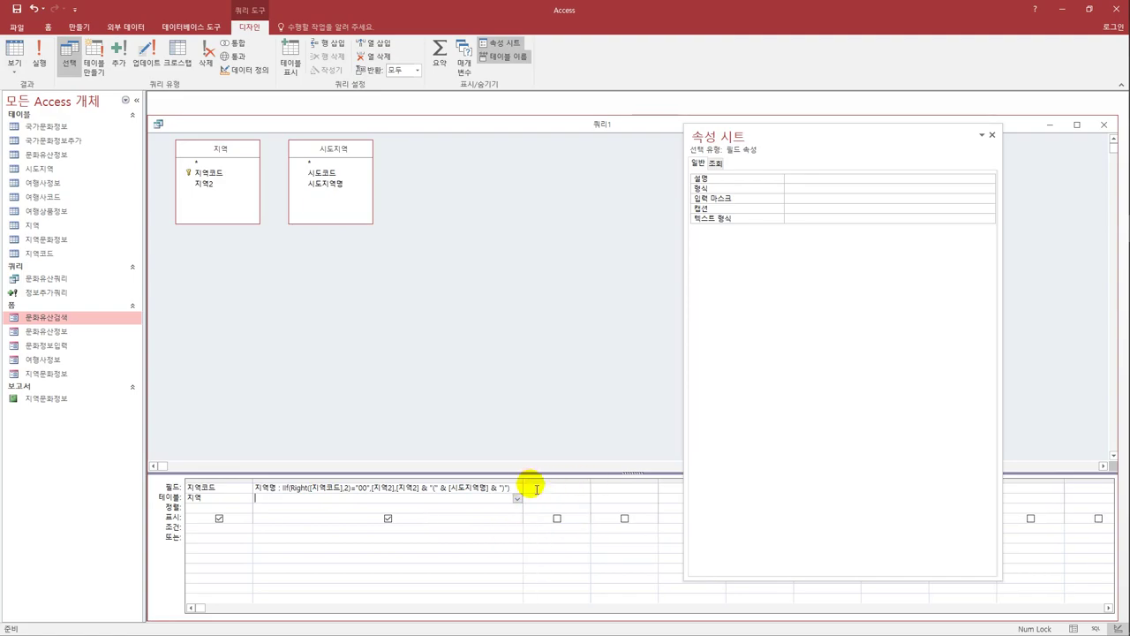
click(552, 493)
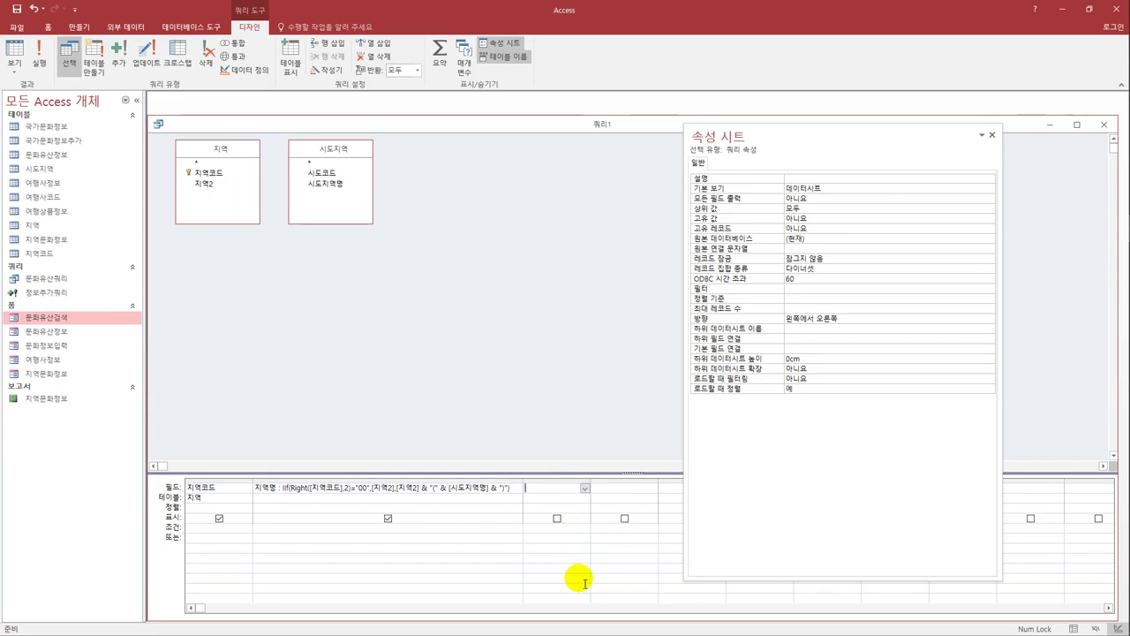
text(left([지역코드],2))
key(Return)
drag(597, 487, 630, 488)
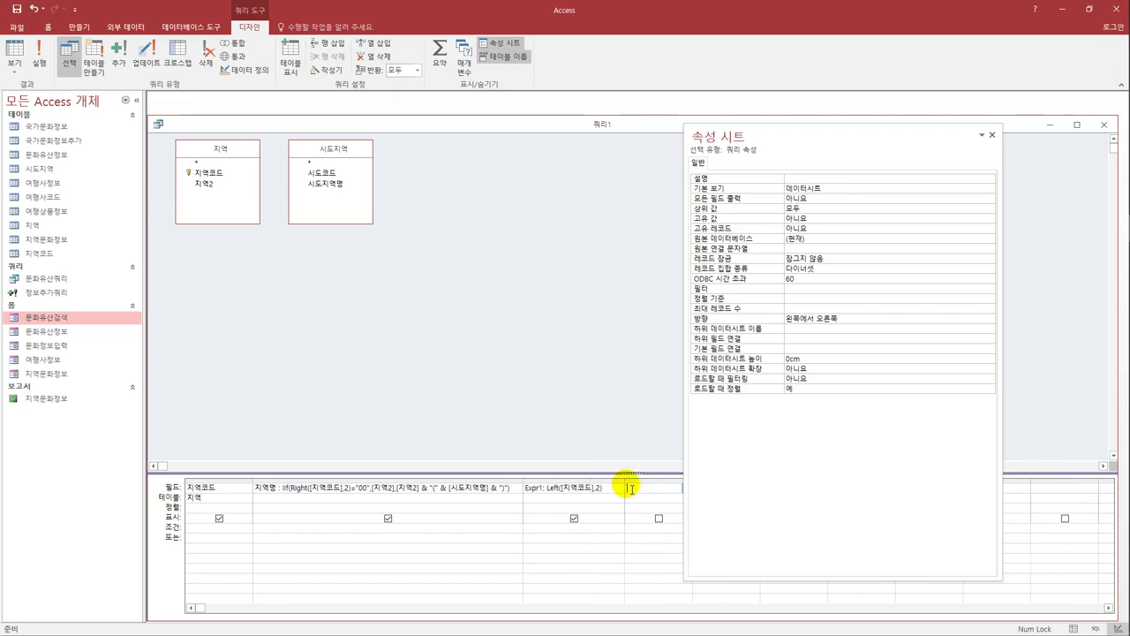
click(573, 528)
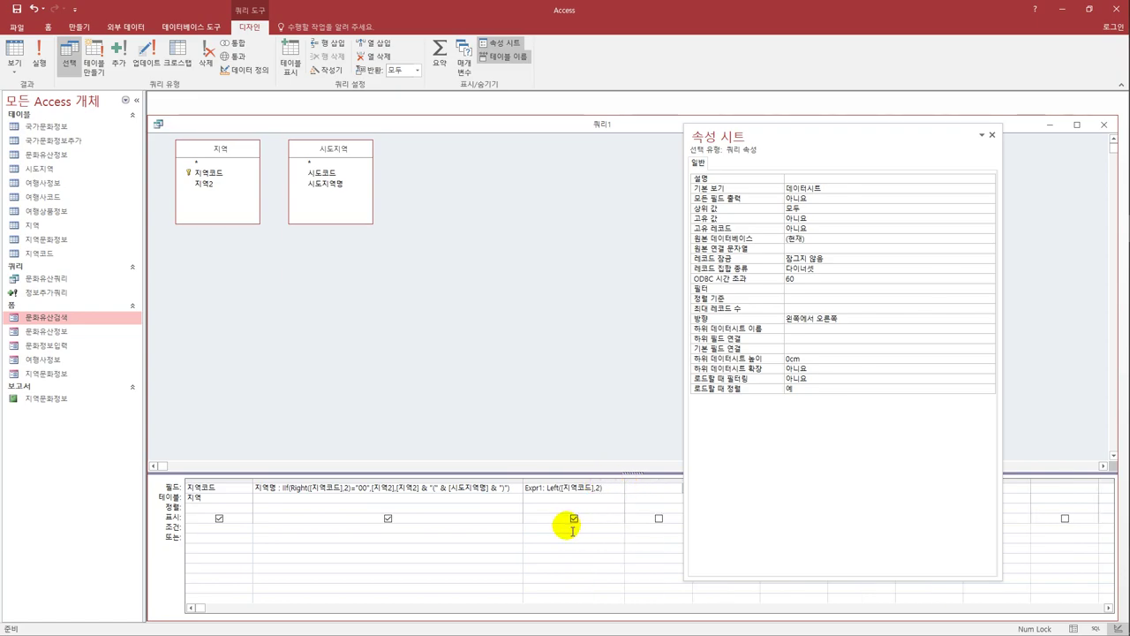
text(ㅅ)
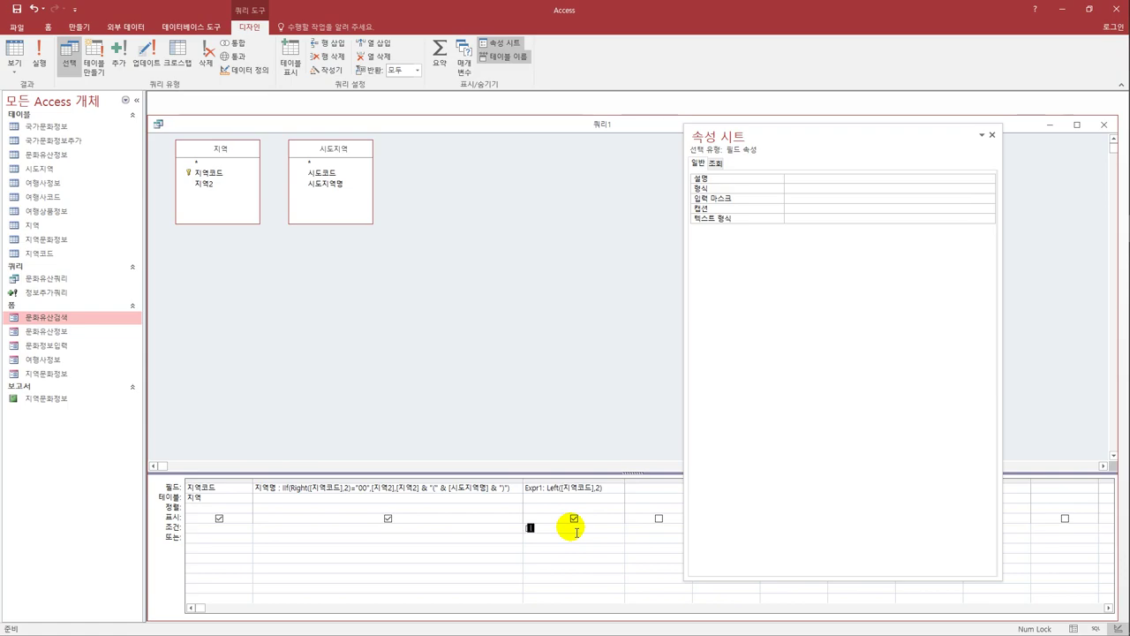
text(시도코드])
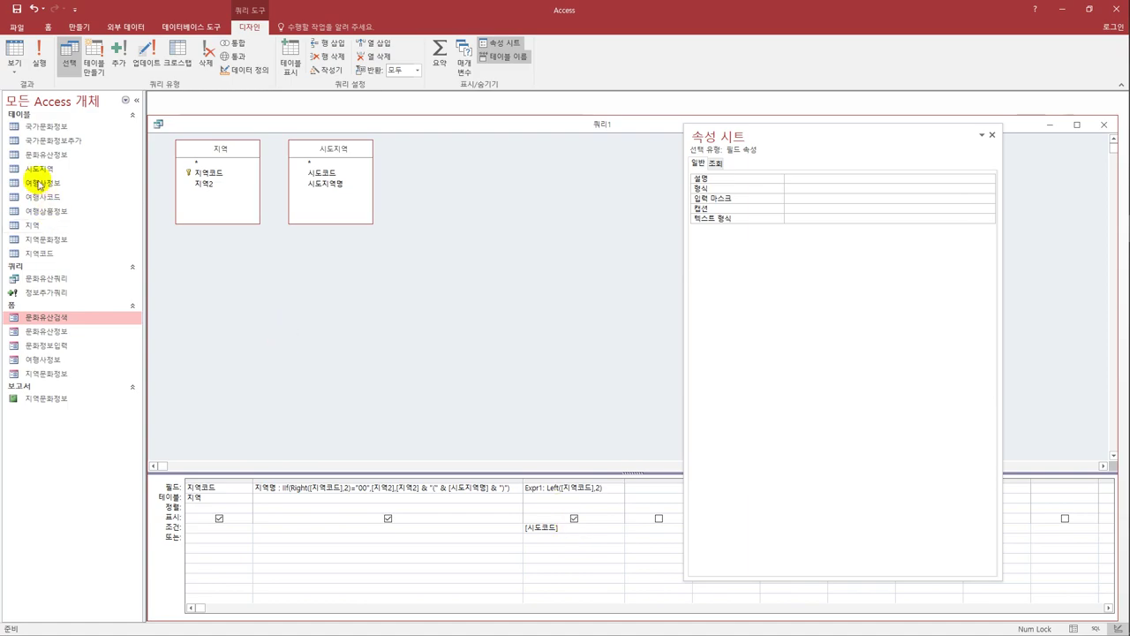
Step: Preview the query's records, then hide the Left([지역코드],2) column from the output and sort 지역코드 in ascending order (오름차순)
click(14, 53)
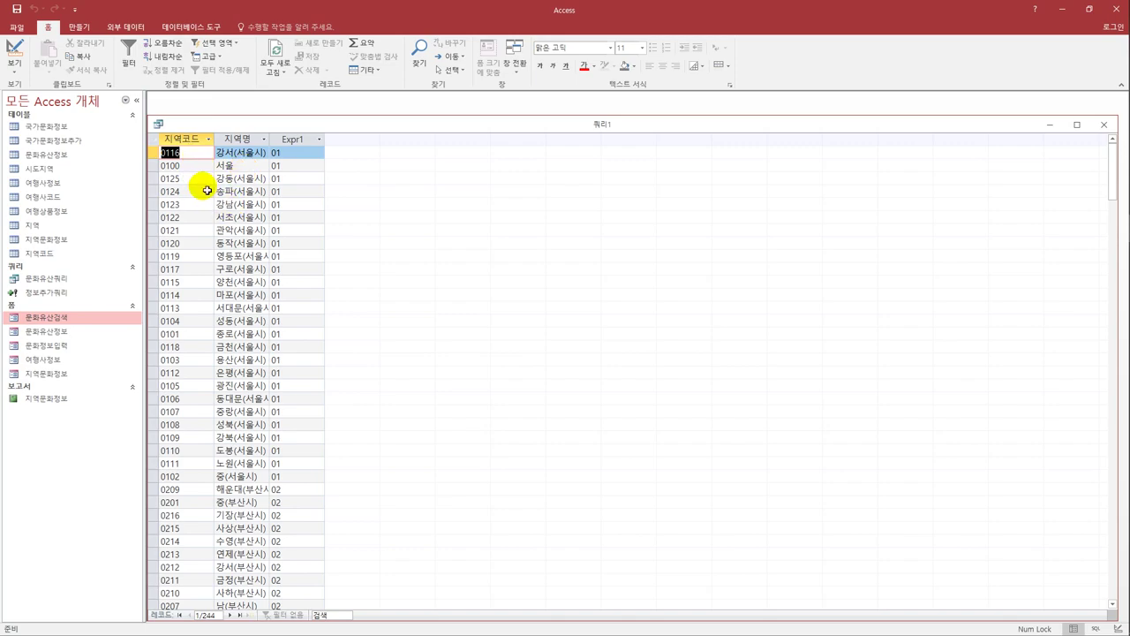
click(22, 48)
click(574, 519)
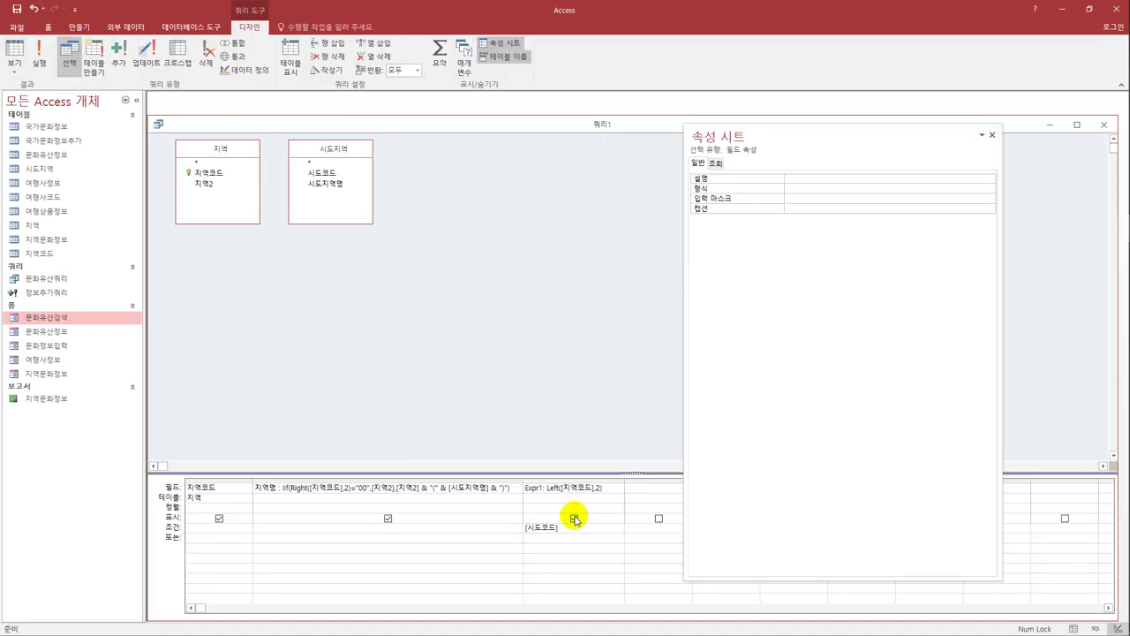
click(210, 509)
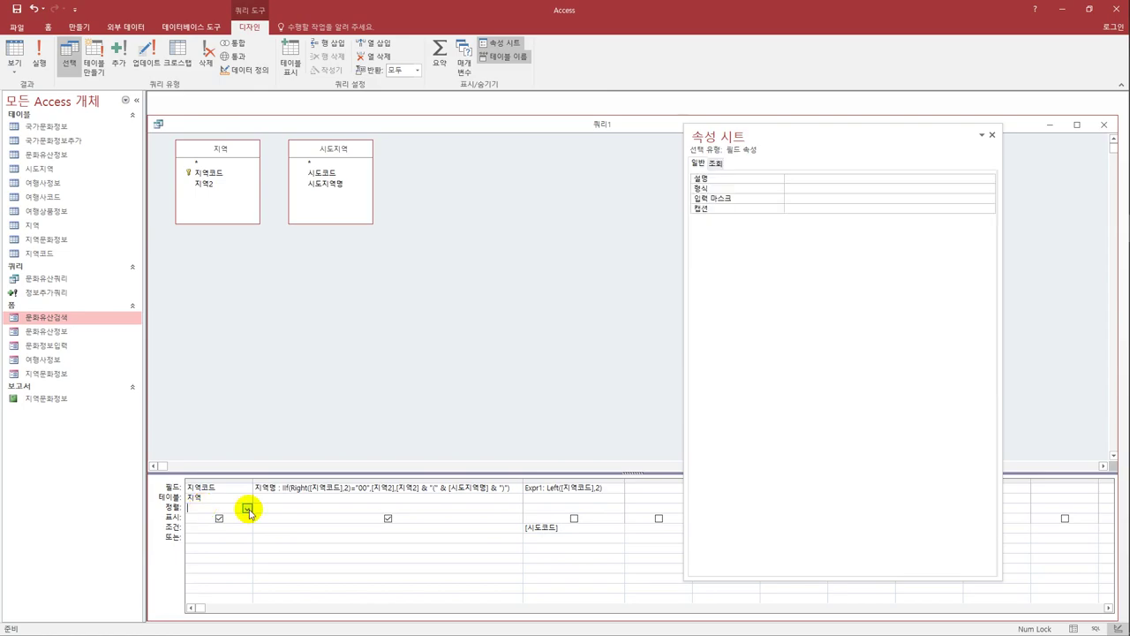
click(248, 509)
click(237, 519)
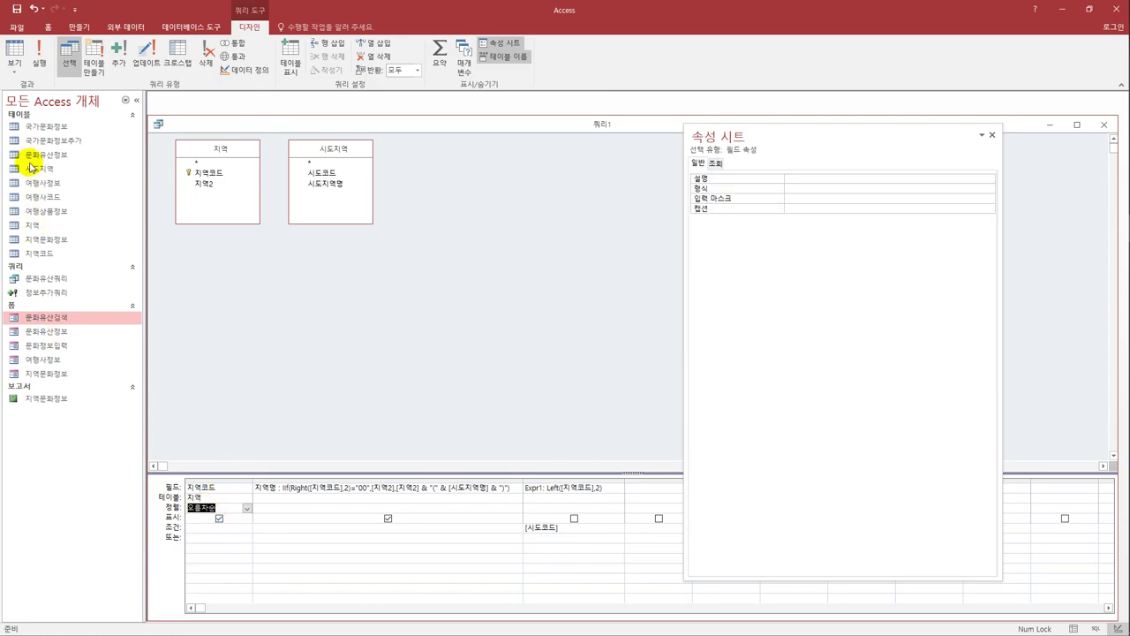
Step: Check the sorted records in Datasheet view and save the query as 시도지역코드
click(12, 56)
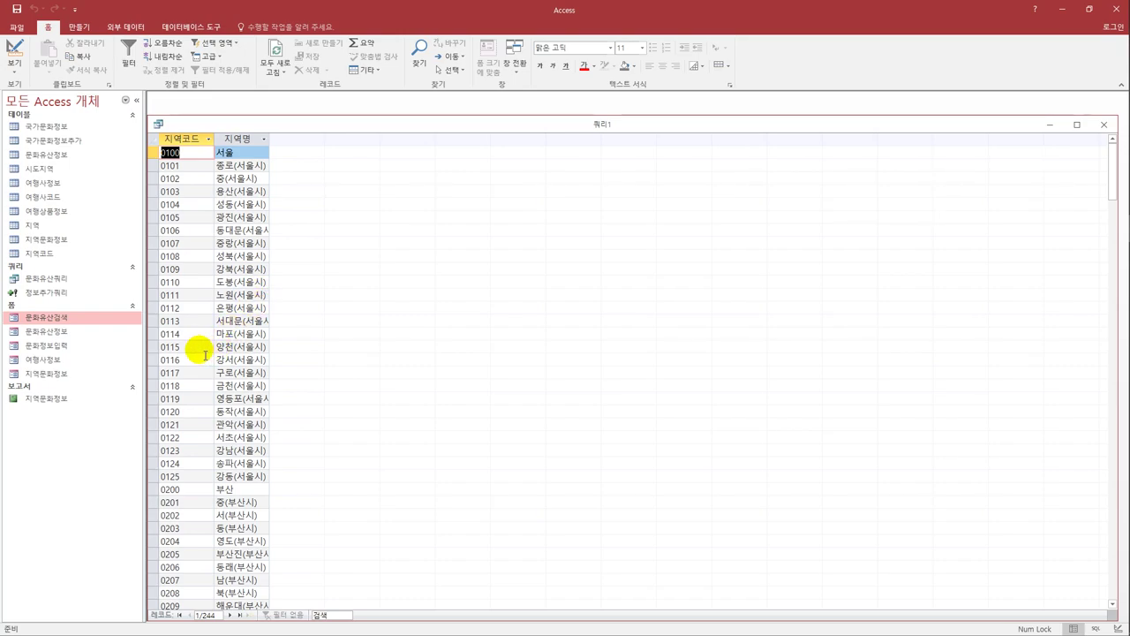
click(16, 10)
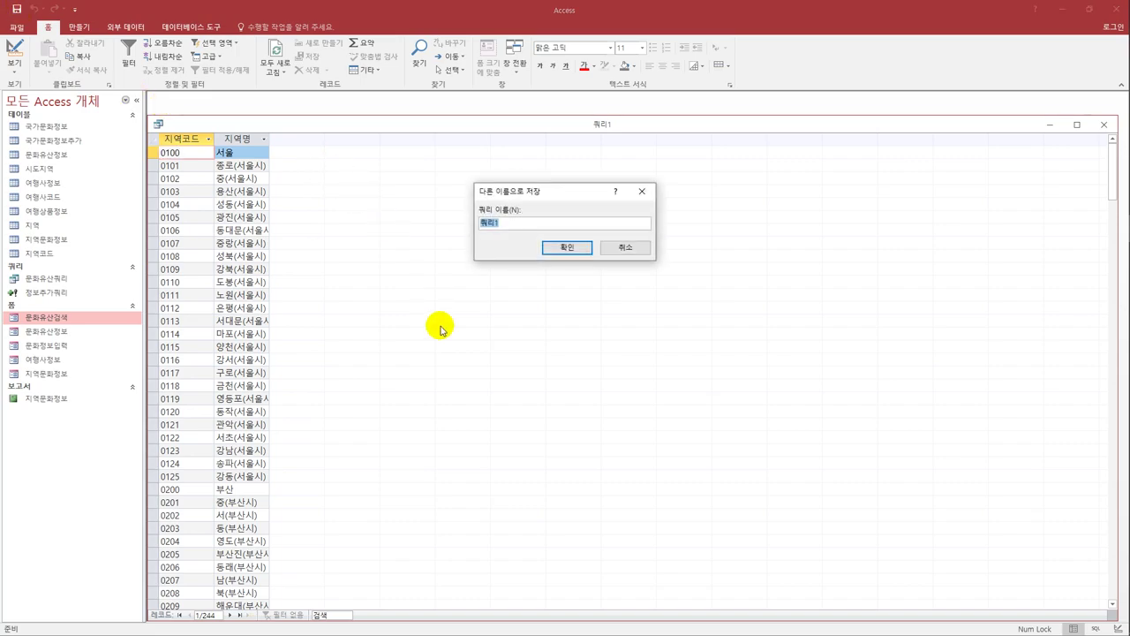
text(시도지역코드)
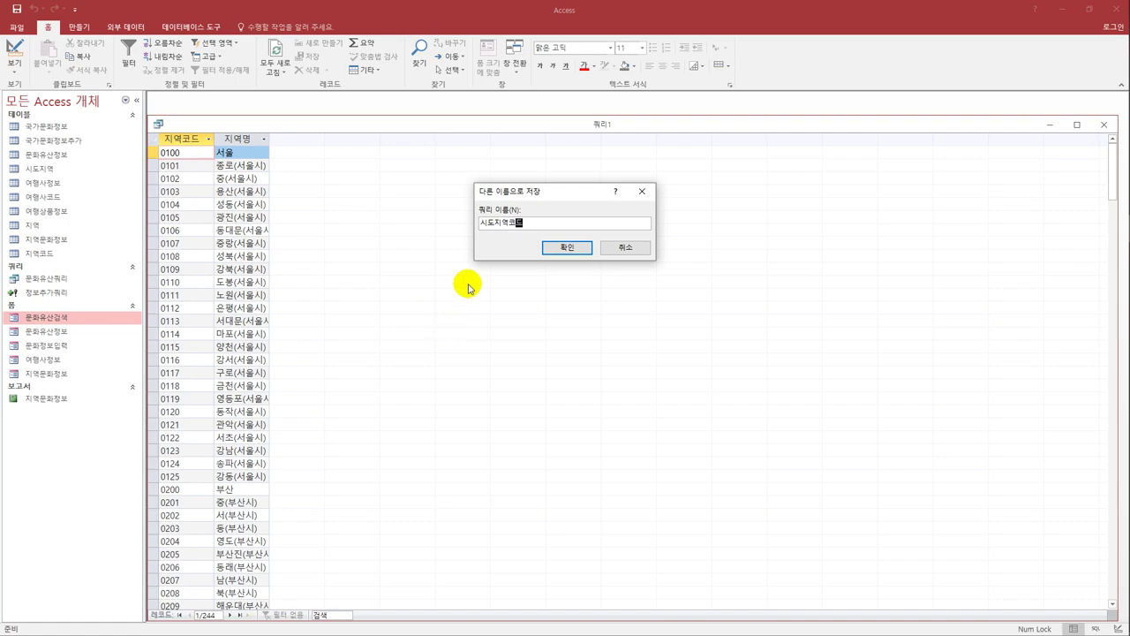
click(565, 248)
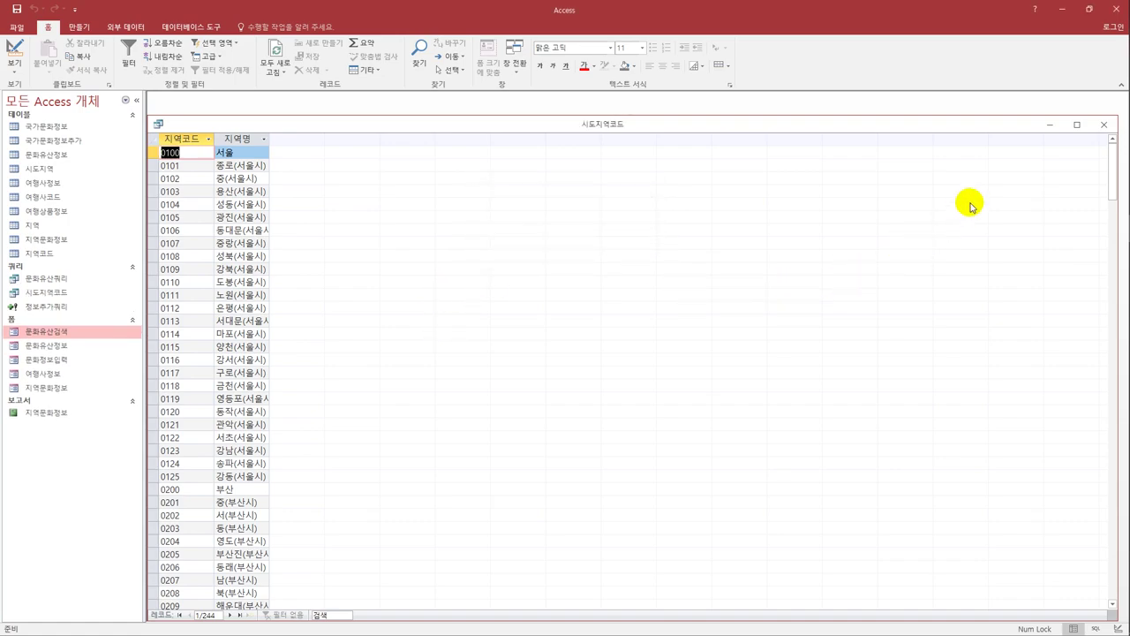
Step: Close the 시도지역코드 query and open the 문화정보입력 form in Design view
click(1104, 124)
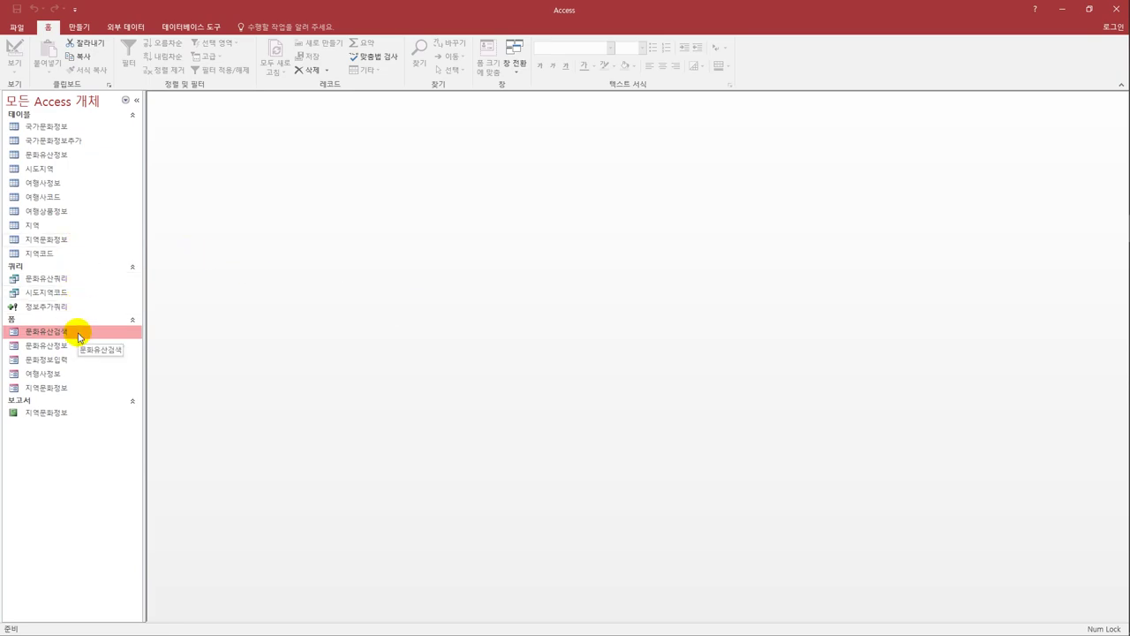
click(67, 362)
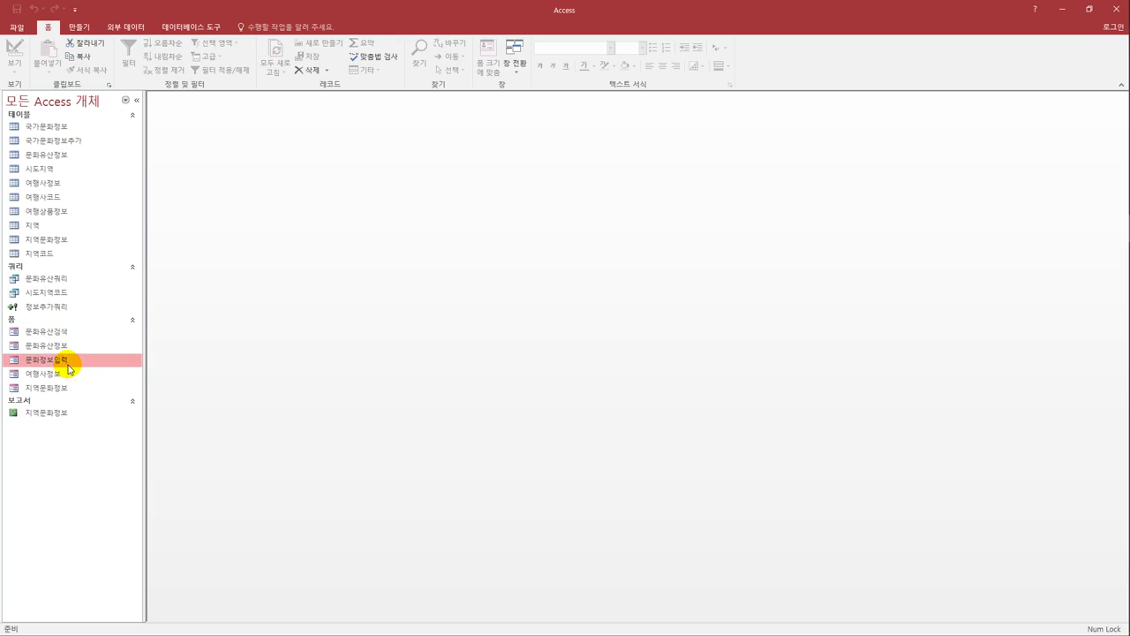
right_click(67, 364)
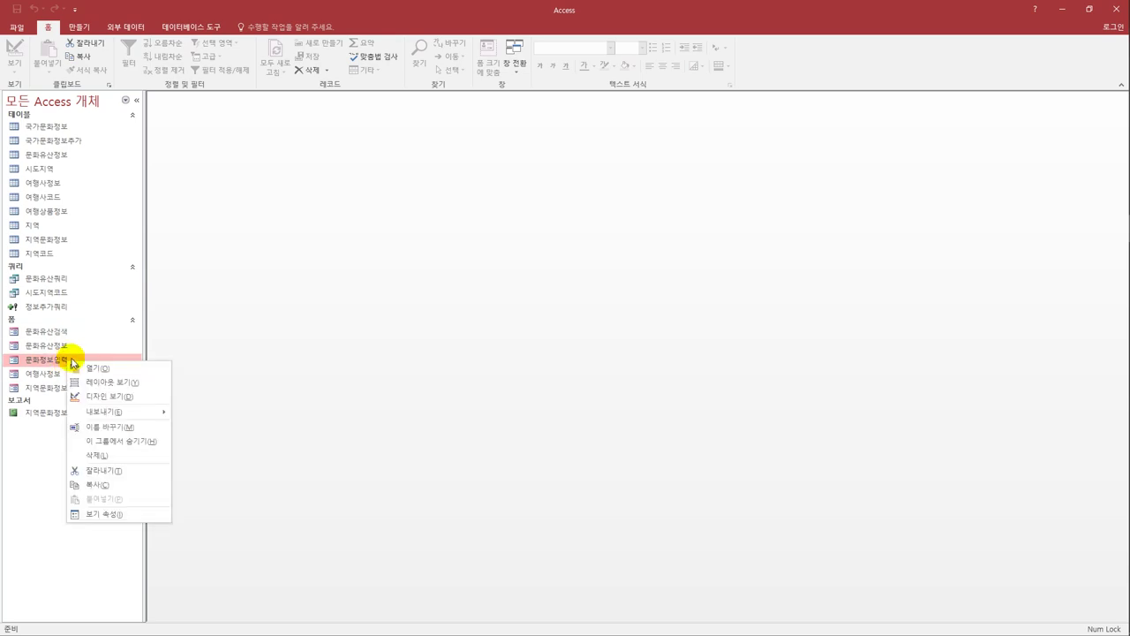
click(92, 396)
drag(230, 125, 267, 146)
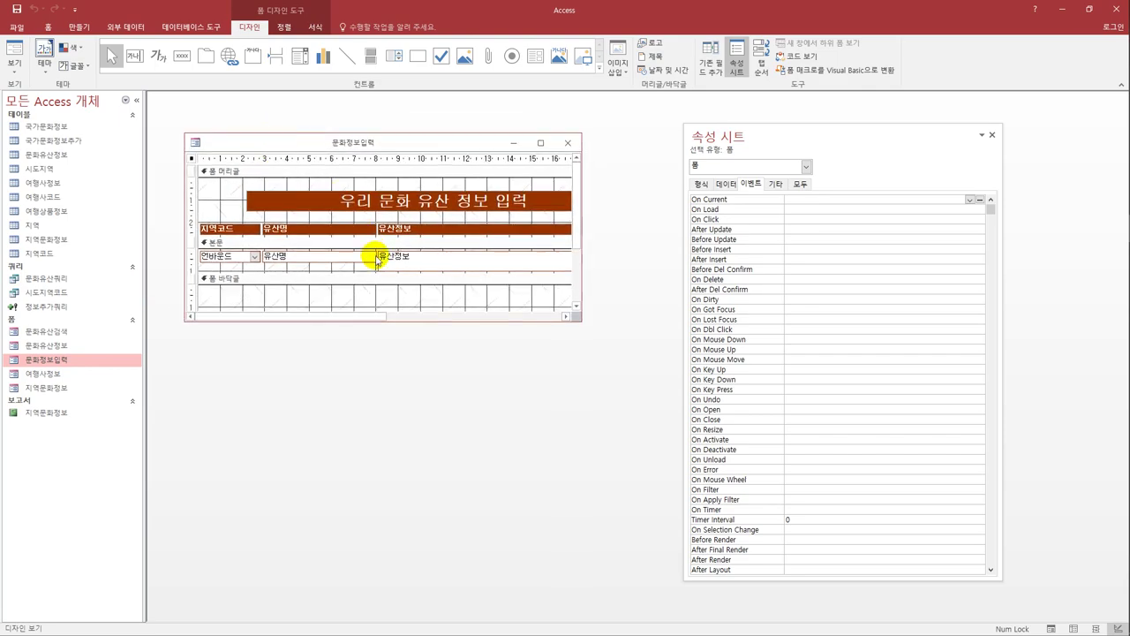
drag(750, 142, 693, 131)
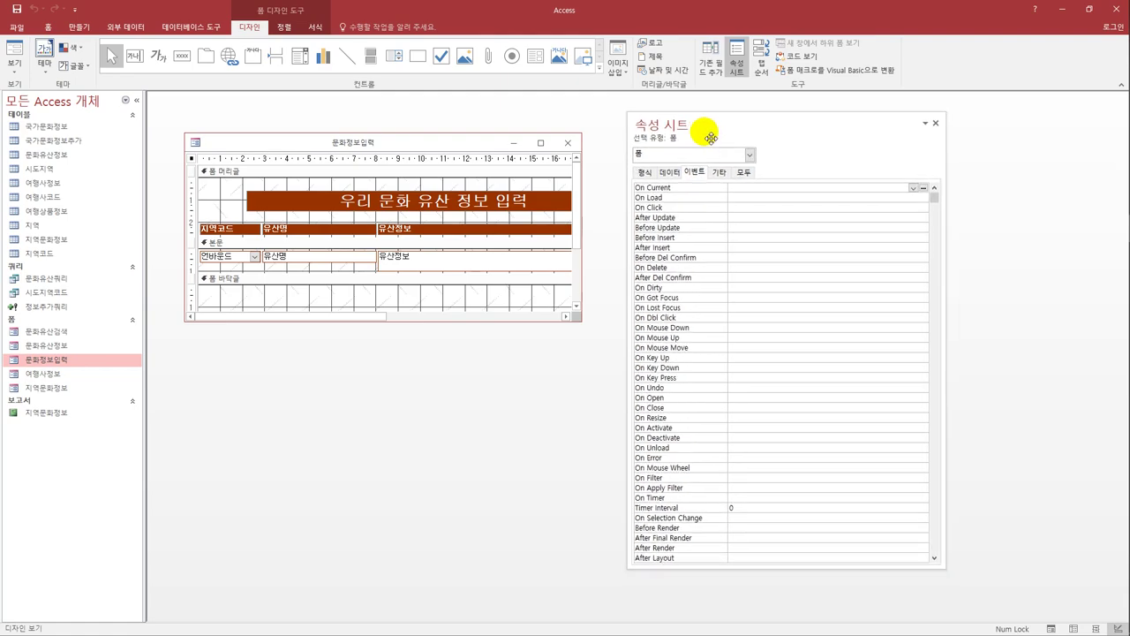
Step: Assign an event procedure ([이벤트 프로시저]) to the form's On Load event and open its code
click(733, 198)
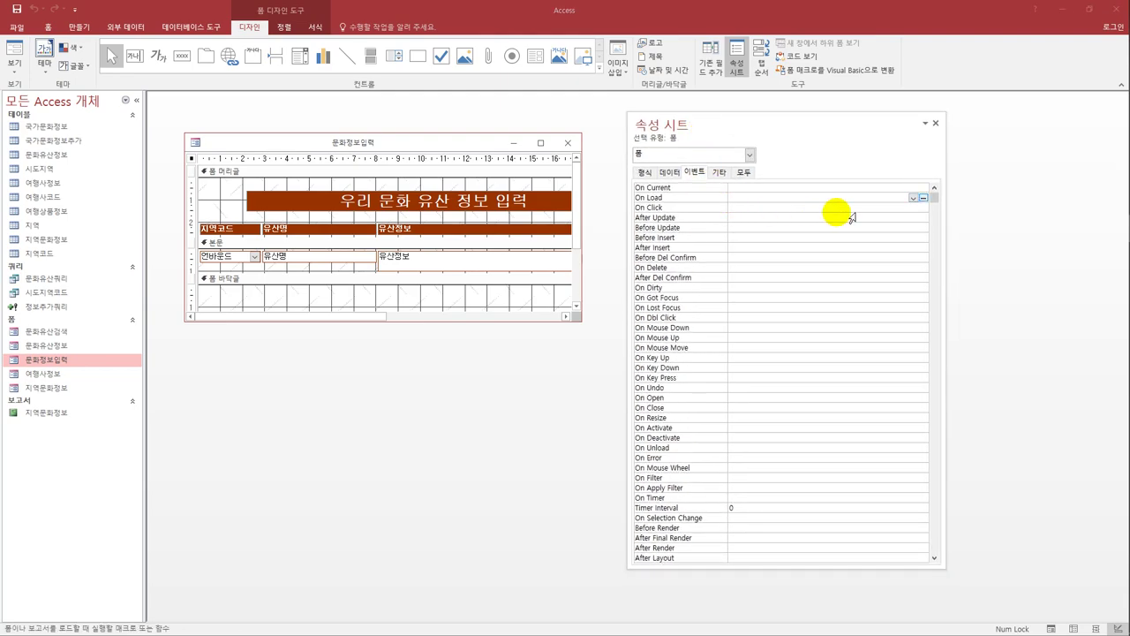
click(914, 198)
click(883, 206)
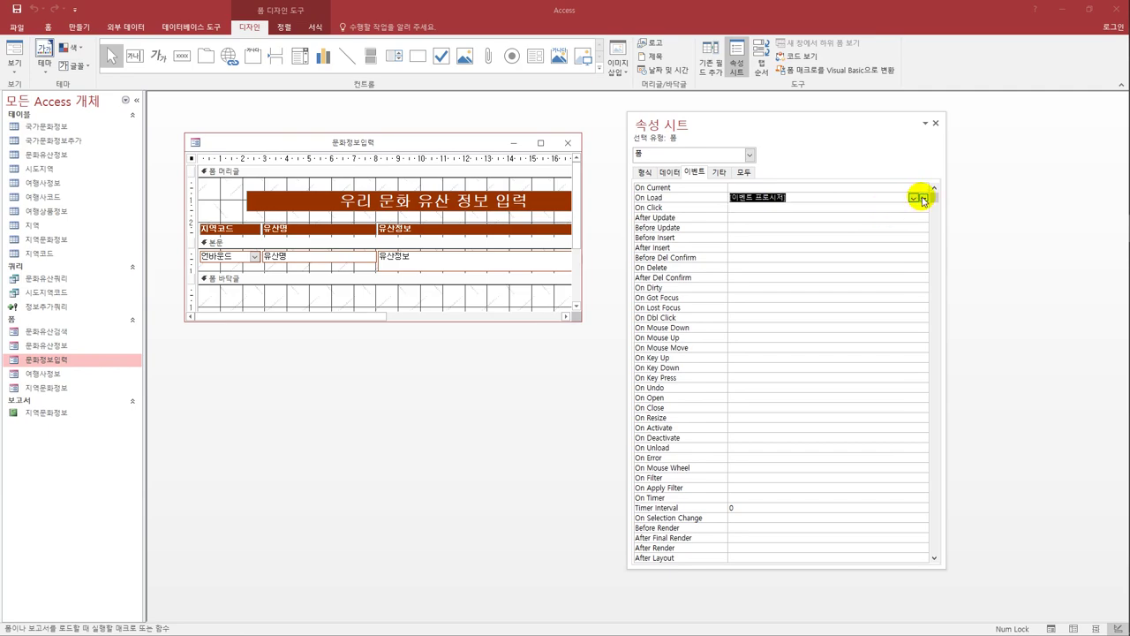
click(924, 197)
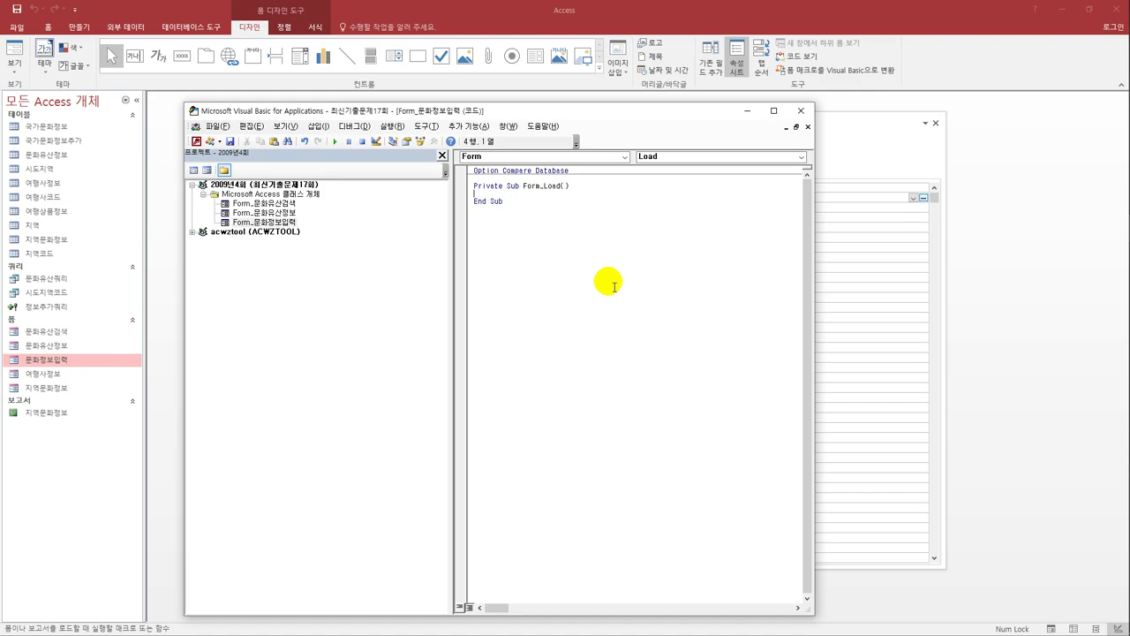
Step: Write DoCmd.GoToRecord , , acNewRec in the Form_Load procedure to move to a new record
key(Tab)
text(이)
key(BackSpace)
key(Hangul)
text(docmd.)
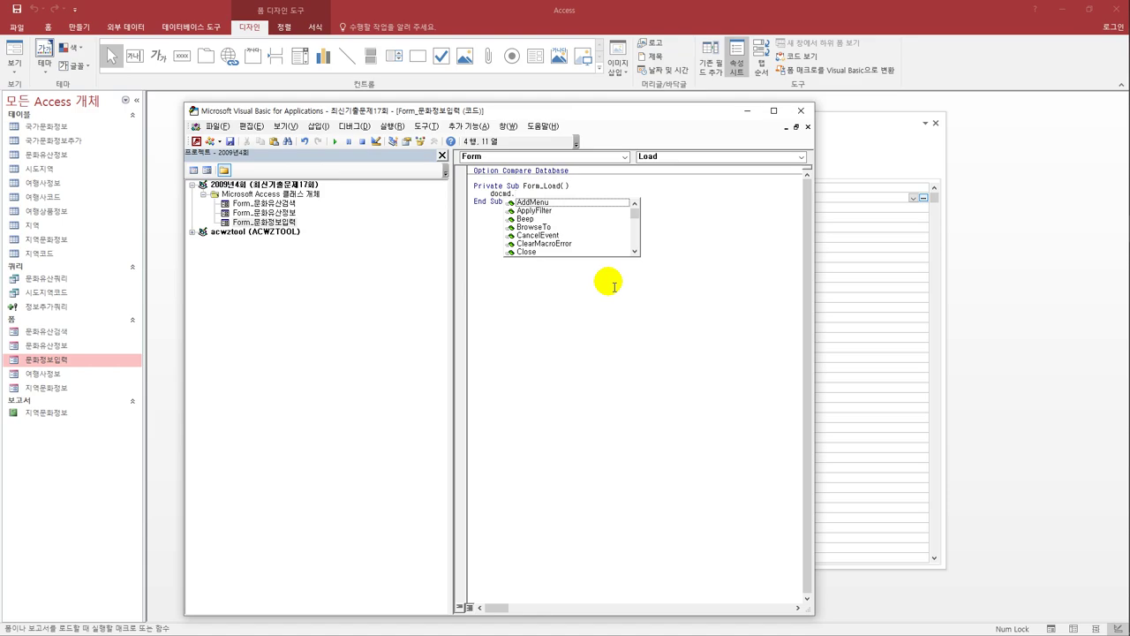
text(goto)
key(Down)
key(Down)
key(Tab)
text(,)
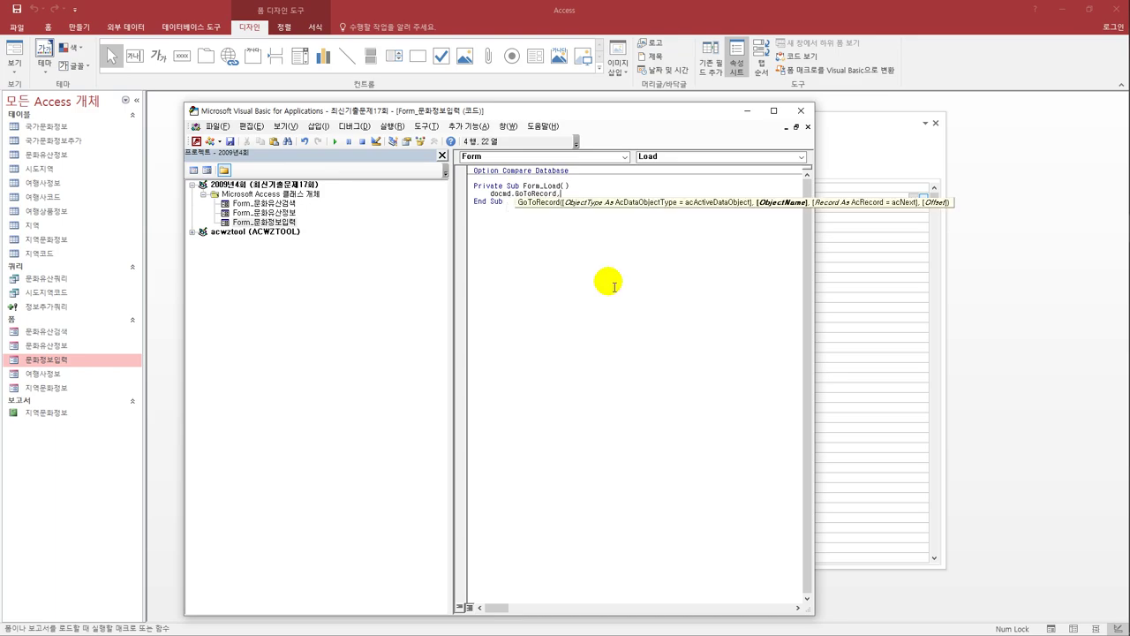
text(,)
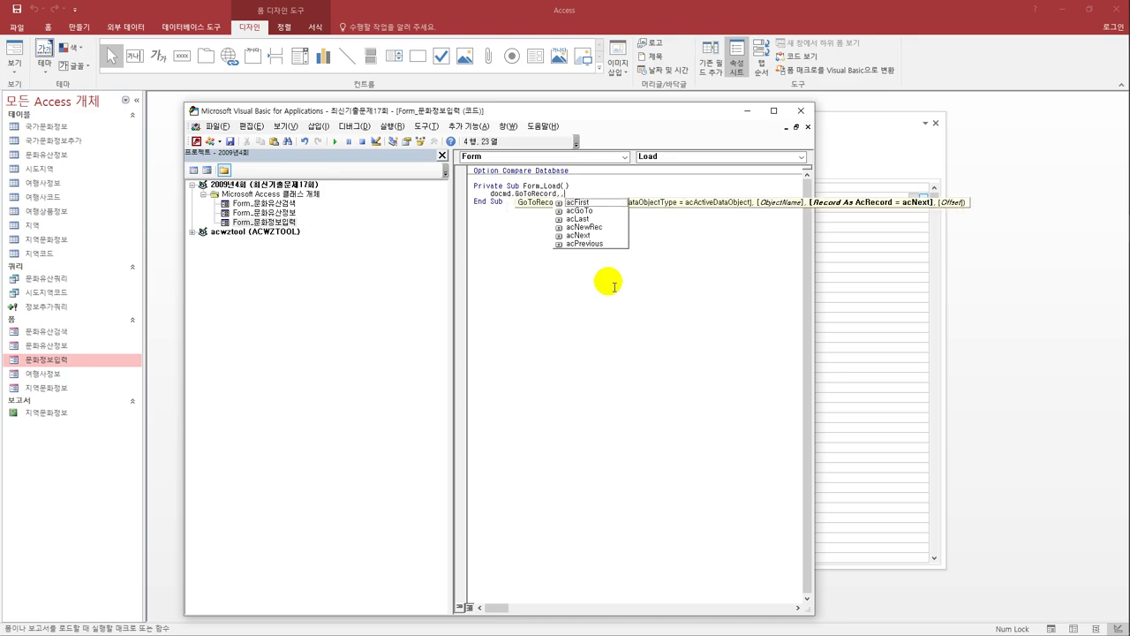
key(Down)
key(Down)
key(Down)
key(Down)
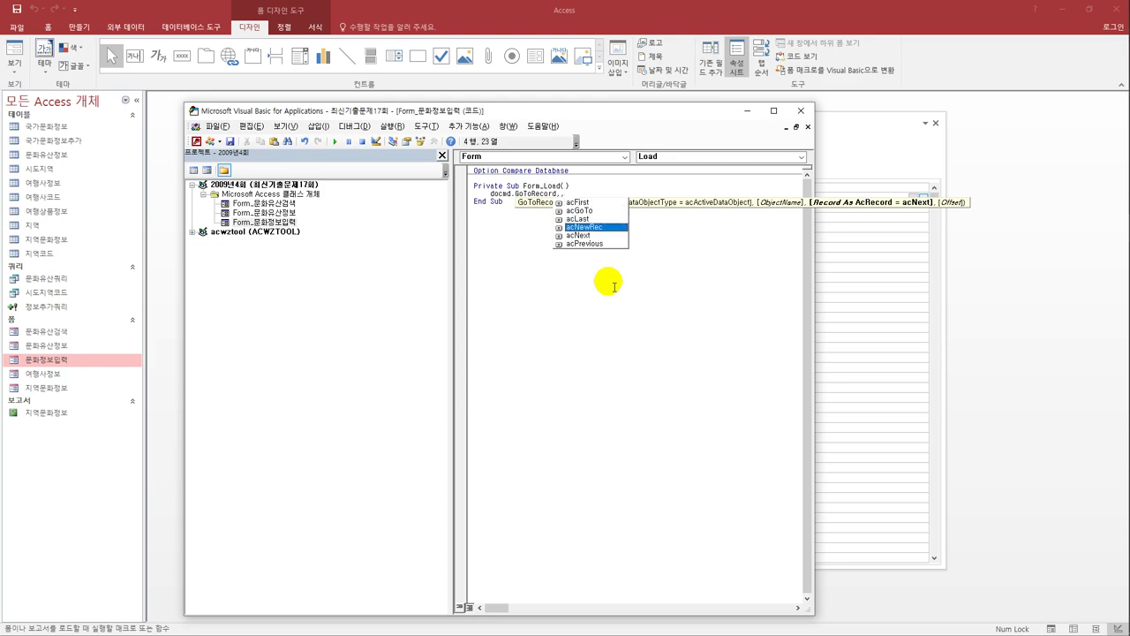
key(Tab)
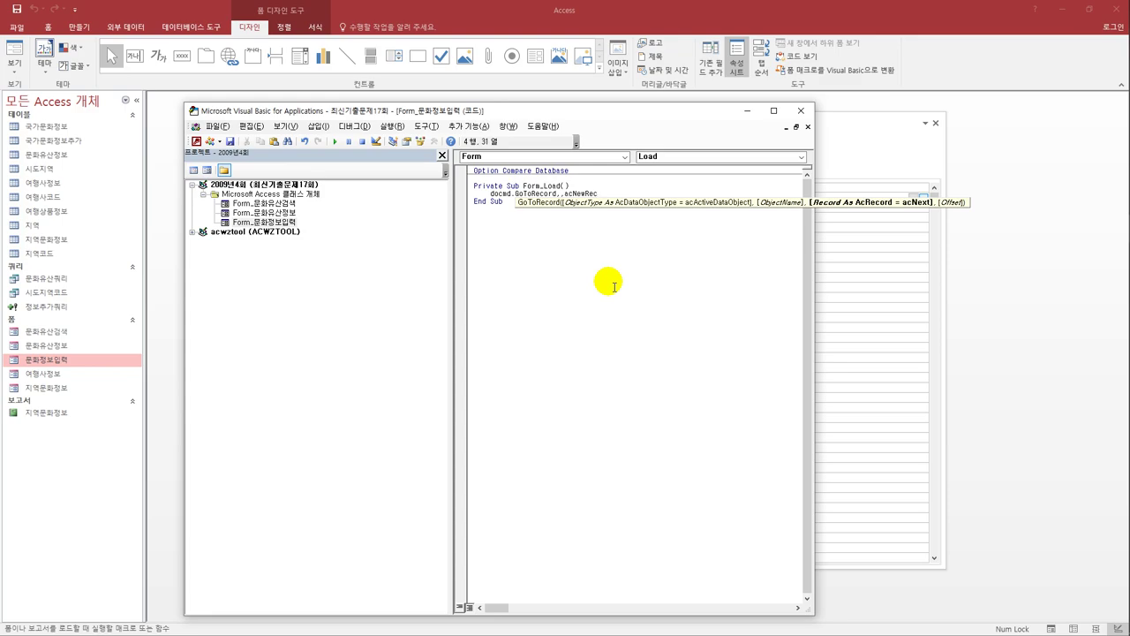
key(Return)
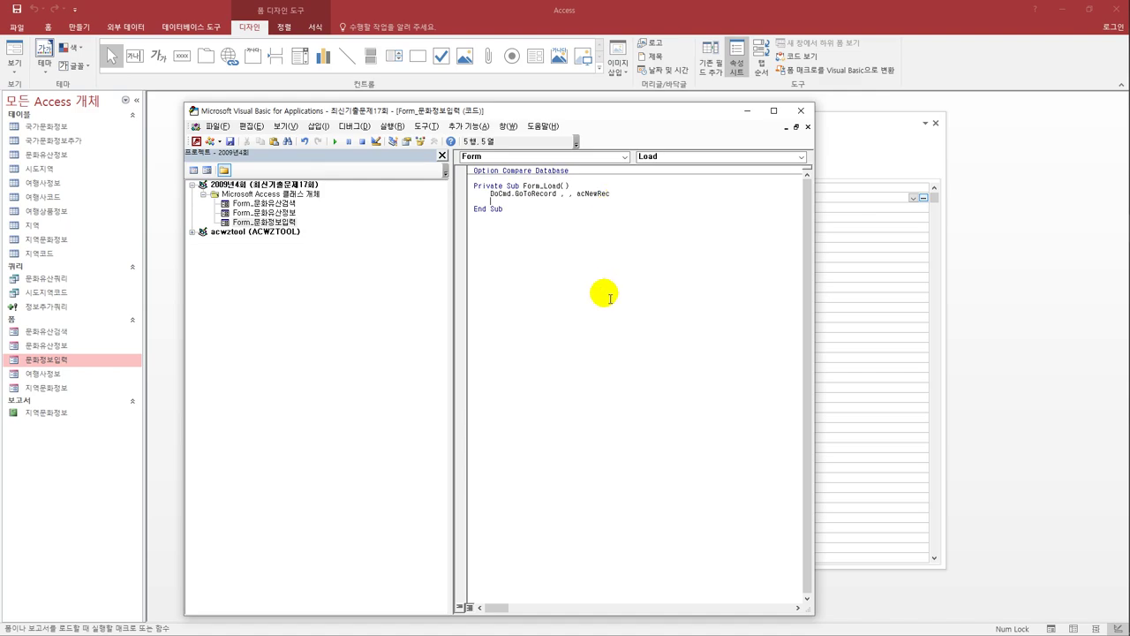
Step: Add the line Cmb지역코드.SetFocus to Form_Load to give that combo box the focus
text(cmb)
text(지역코드.)
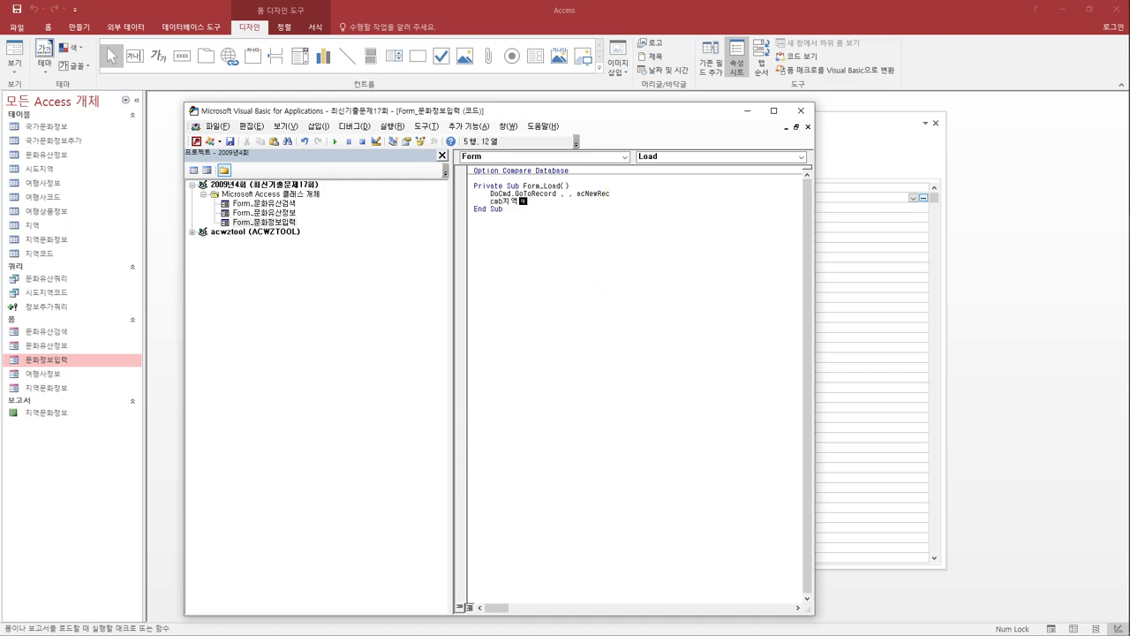
text(set)
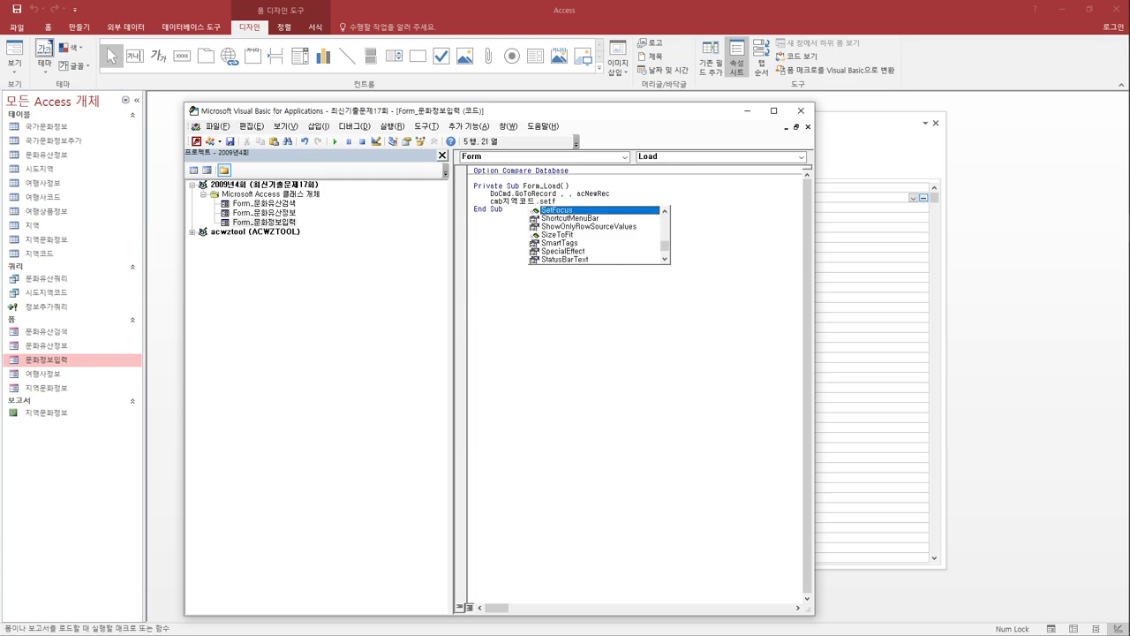
text(f)
key(Tab)
click(609, 297)
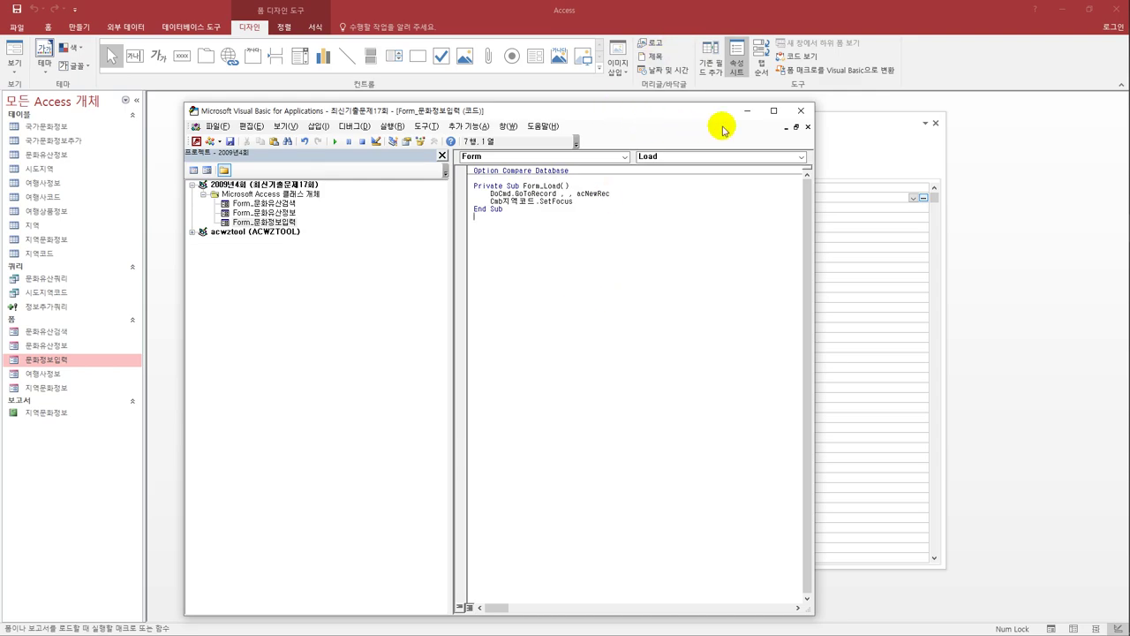
Step: Close the code editor, then save and close the 문화정보입력 form
click(800, 111)
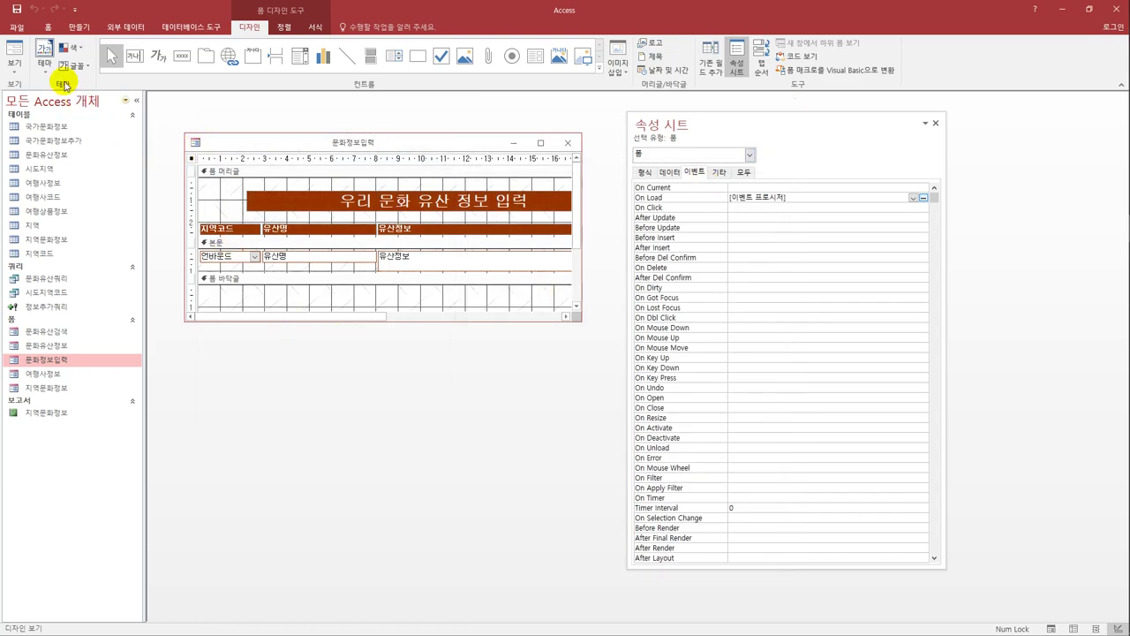
click(16, 12)
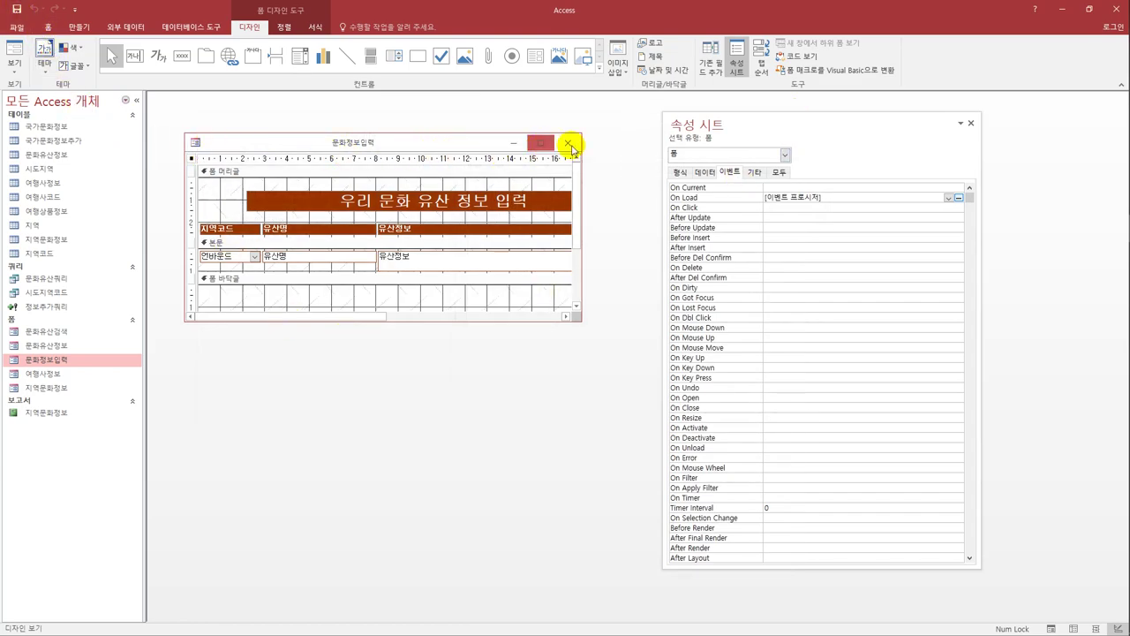
click(568, 143)
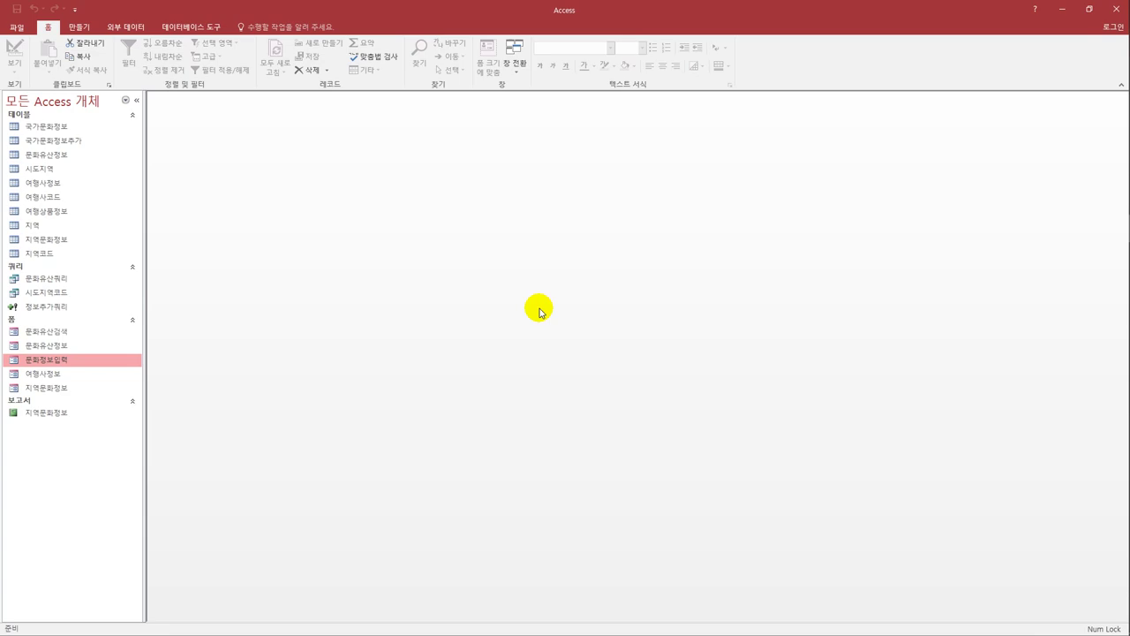
Step: Create a new query in Design view with the tables 지역문화정보 and 지역코드
click(88, 32)
click(182, 66)
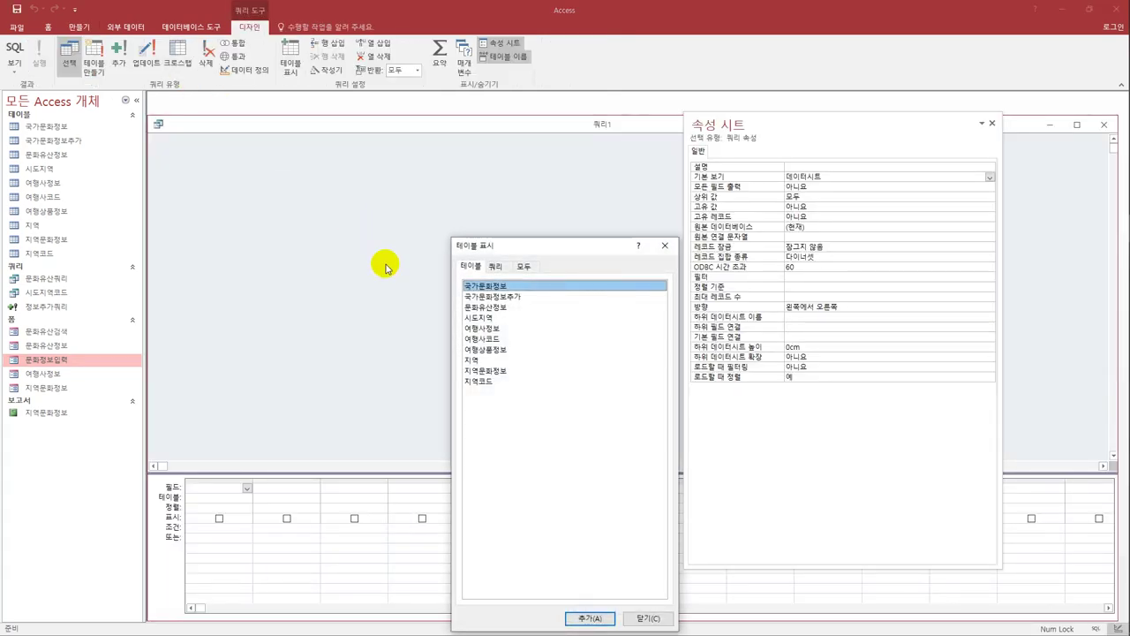
double_click(500, 371)
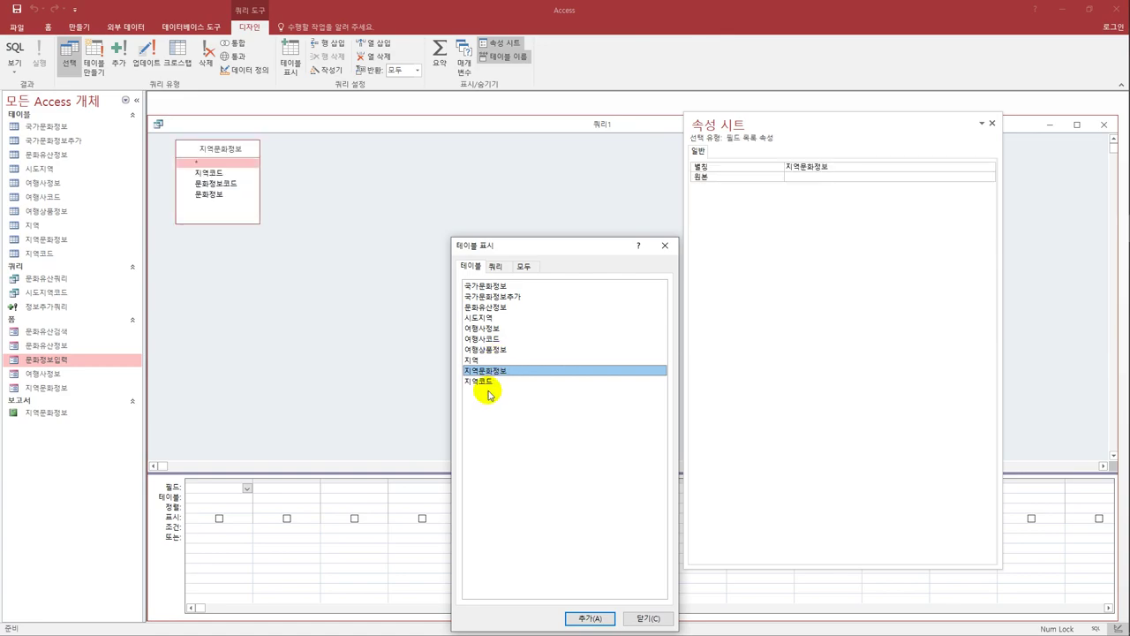
double_click(488, 383)
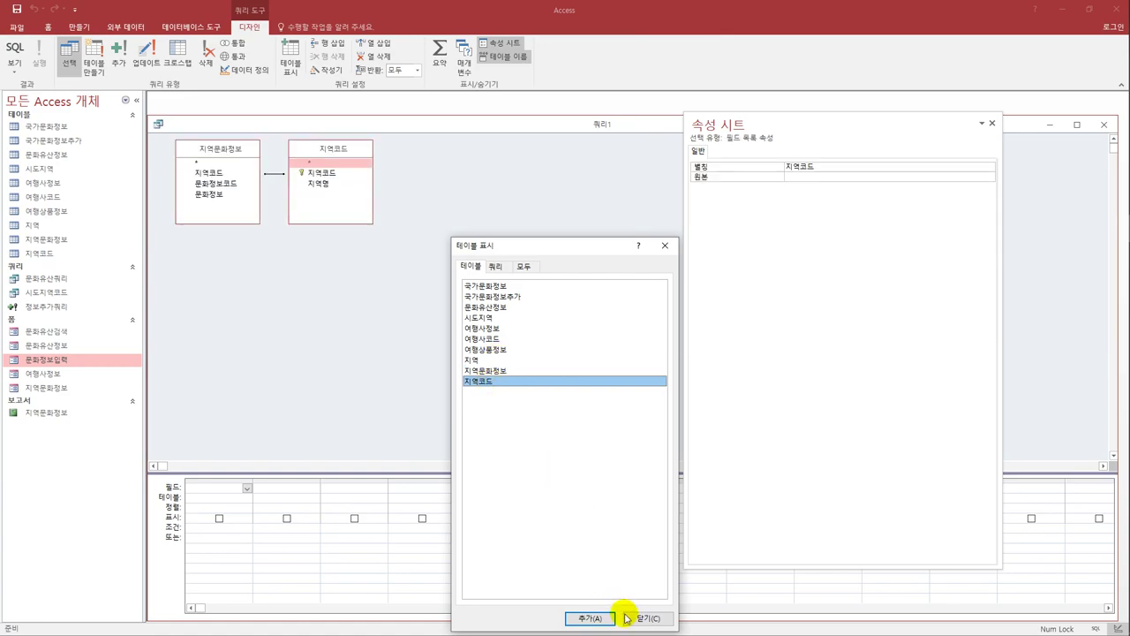
click(638, 618)
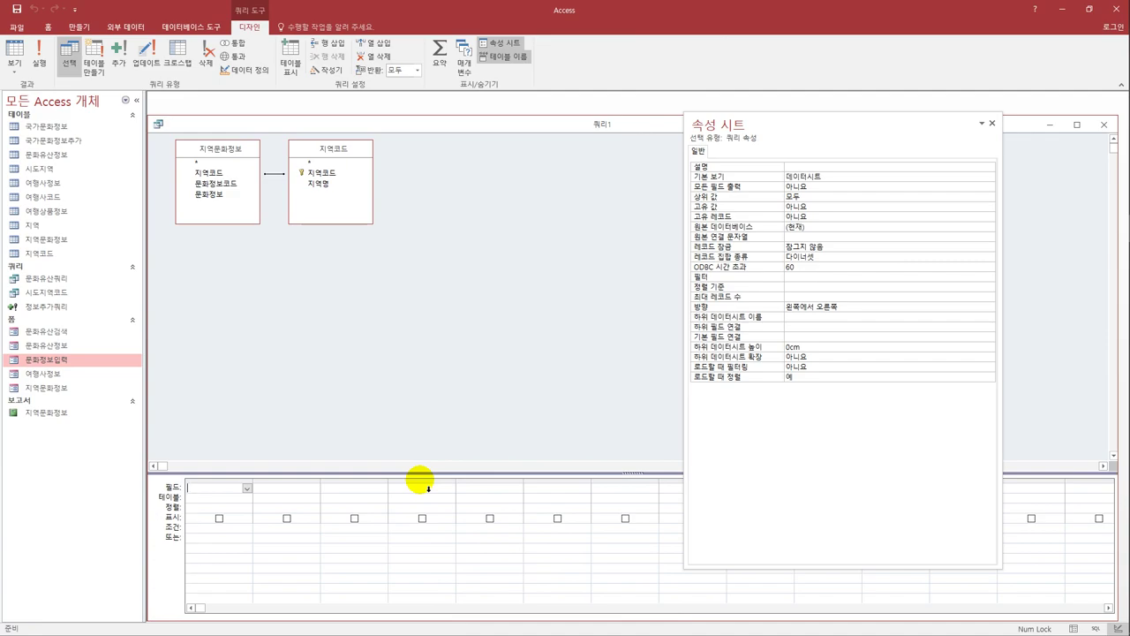
Step: Add 지역명 from 지역코드 and 문화정보코드 and 문화정보 from 지역문화정보 to the query
click(318, 184)
double_click(318, 184)
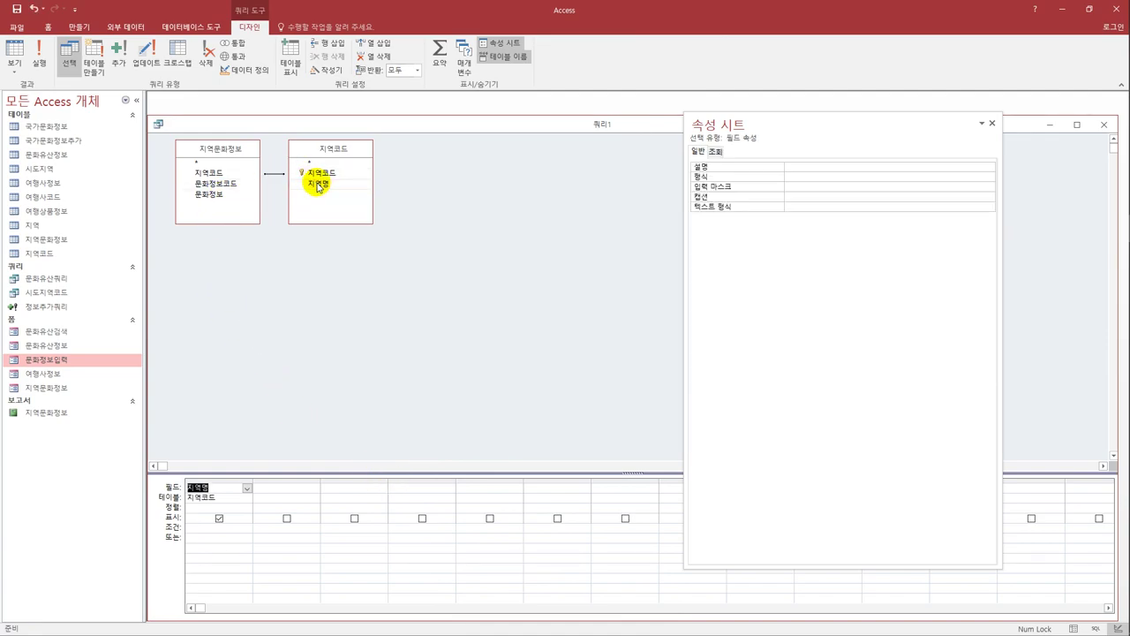
click(228, 185)
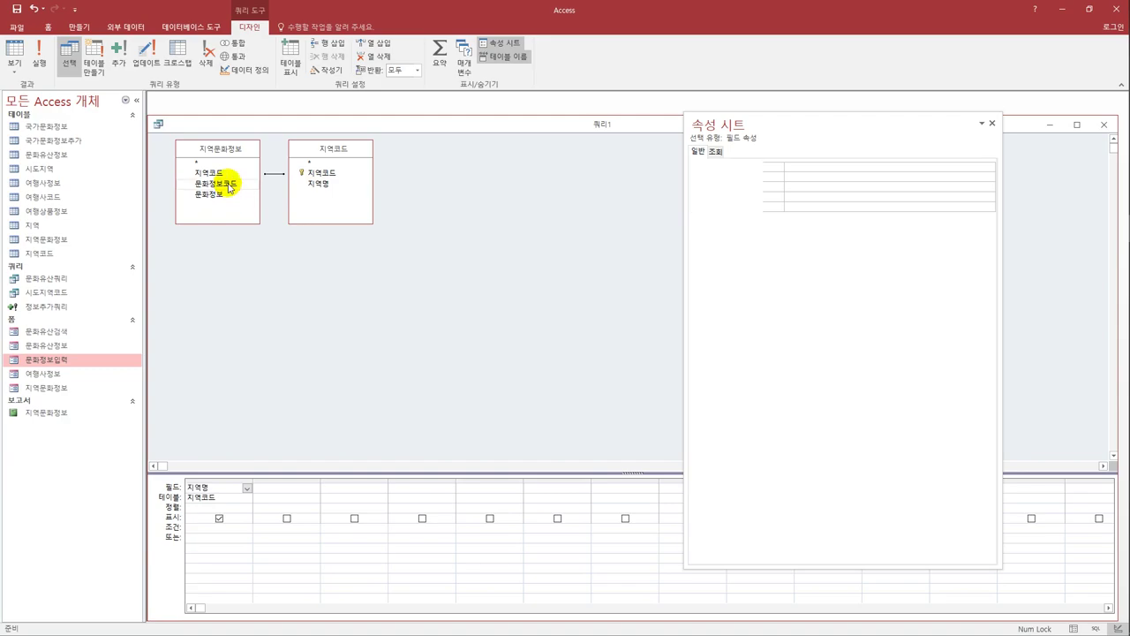
double_click(228, 185)
double_click(212, 194)
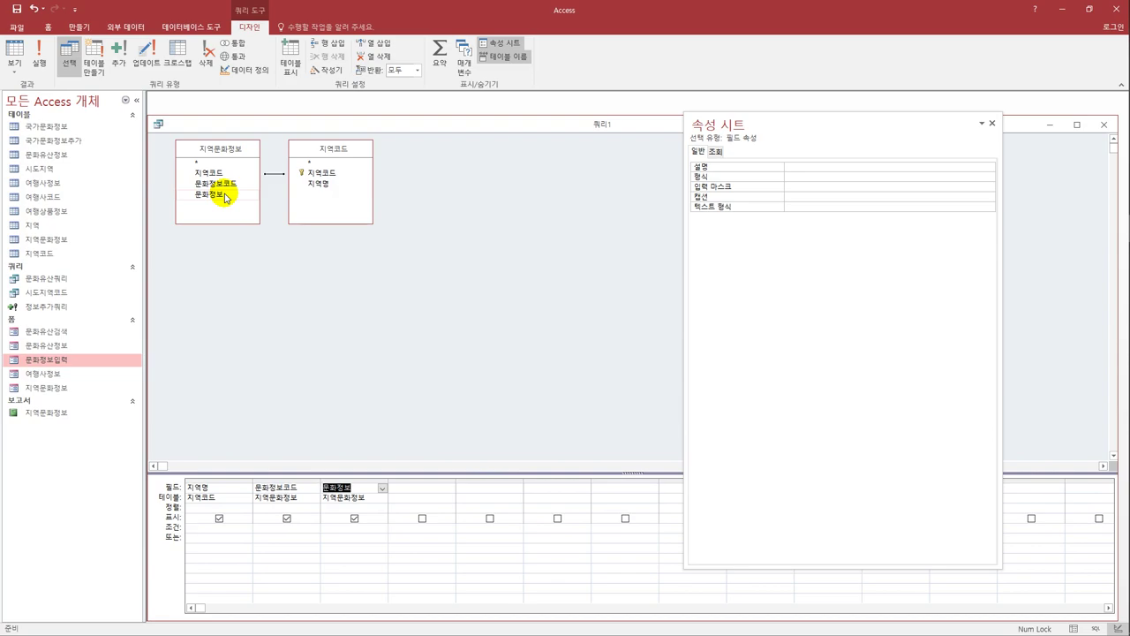
Step: Widen the 문화정보코드 column and enter its parameter criterion [민속자료, 지역축제, 천연기념물, 특산물 중 하나를 선택하시오]
click(290, 490)
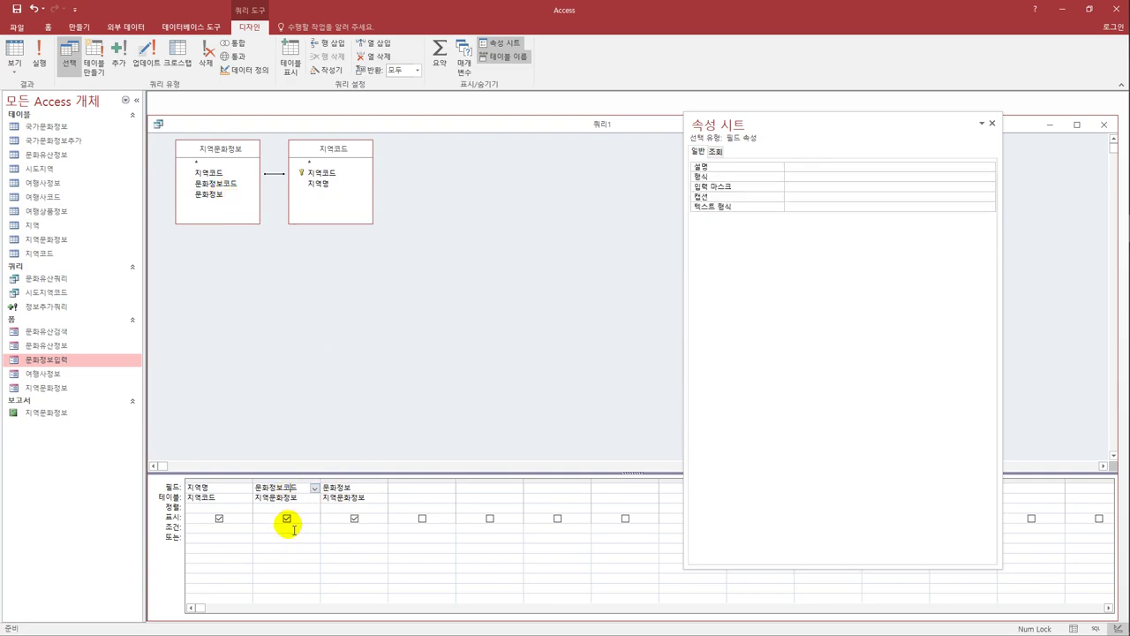
click(291, 529)
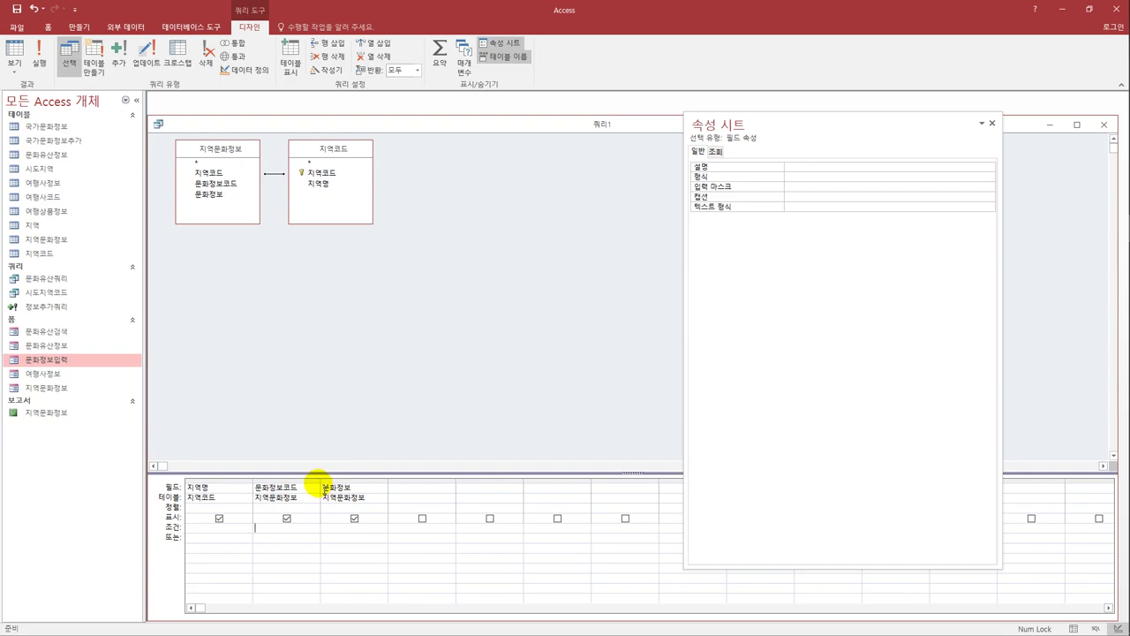
drag(448, 485, 473, 485)
click(340, 536)
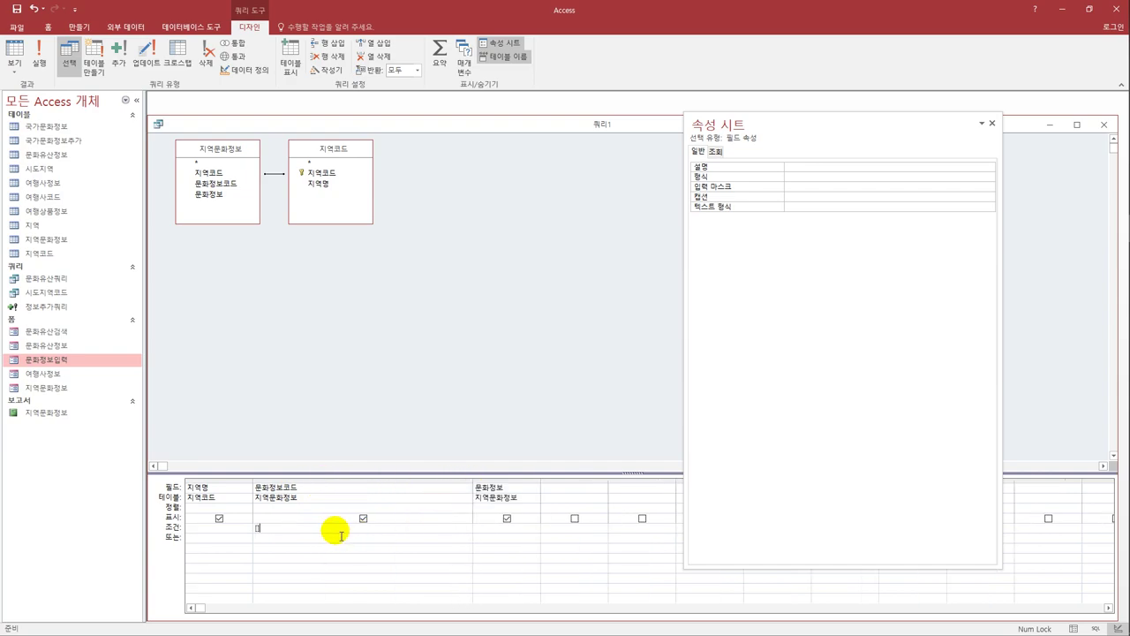
text([als)
key(BackSpace)
key(BackSpace)
key(BackSpace)
key(Hangul)
text(ㅁ)
text(민속자료, 지역)
text(축제, )
text(천연기)
text(념)
text(물, )
text(특산물 중 최)
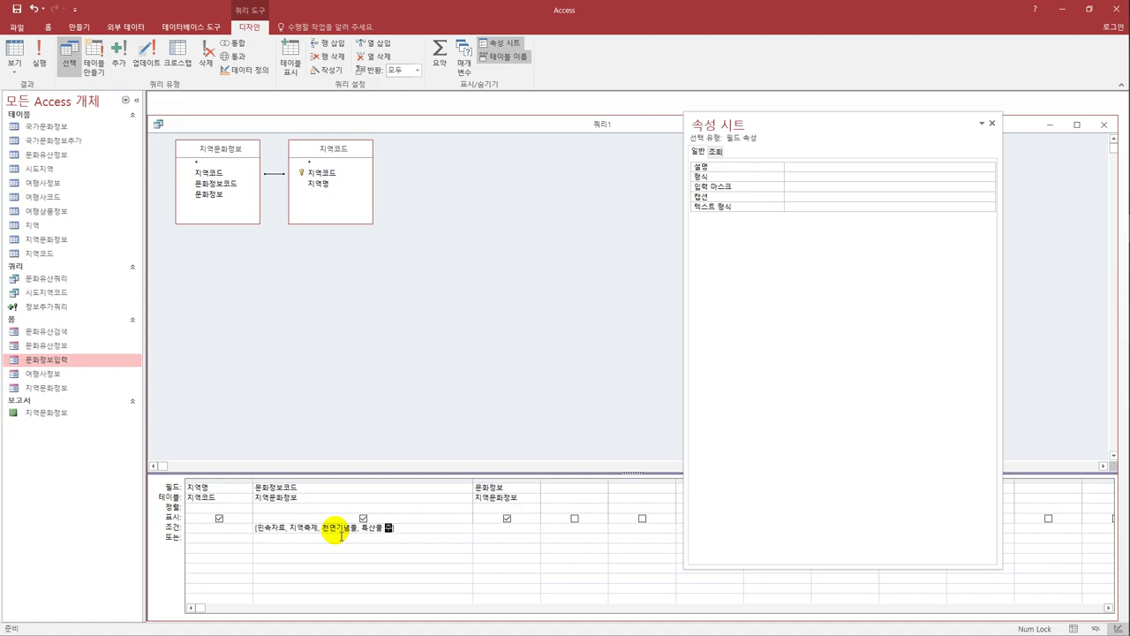
text(나를 선택하시오)
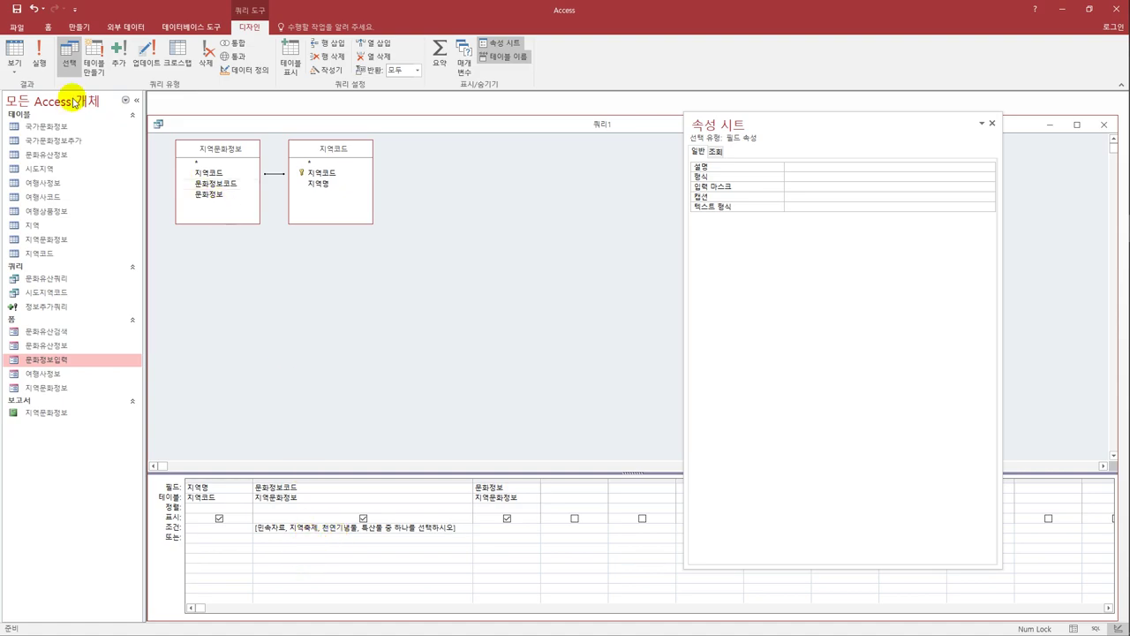
Step: Preview the query in Datasheet view with the parameter value 민속자료 and fit the 지역명 column to its contents
click(18, 51)
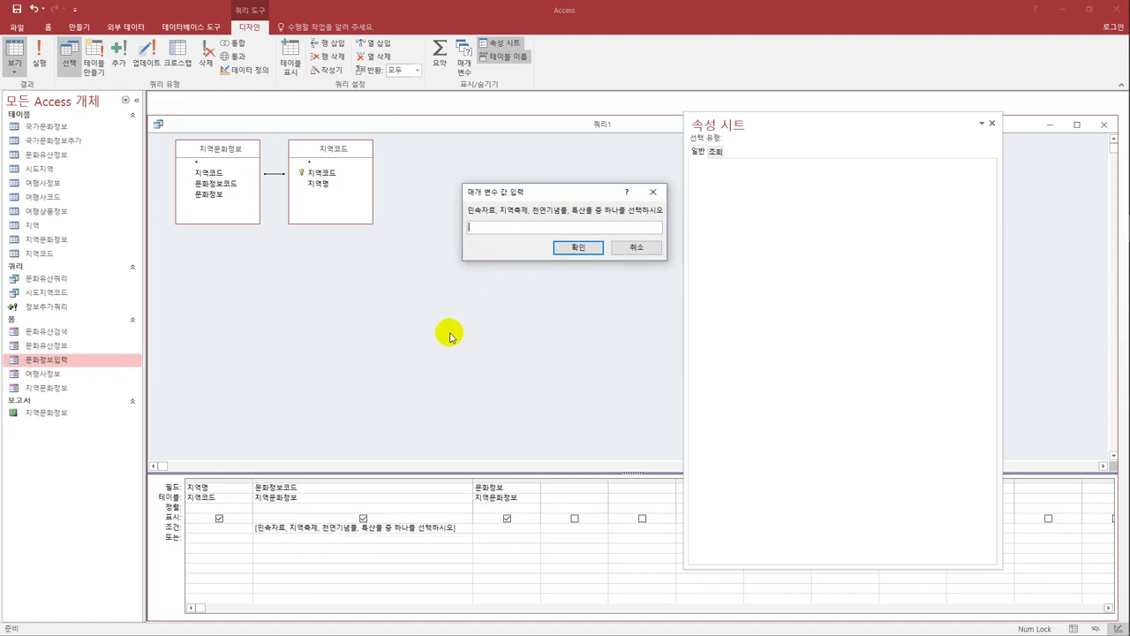
text(민속자료)
click(597, 251)
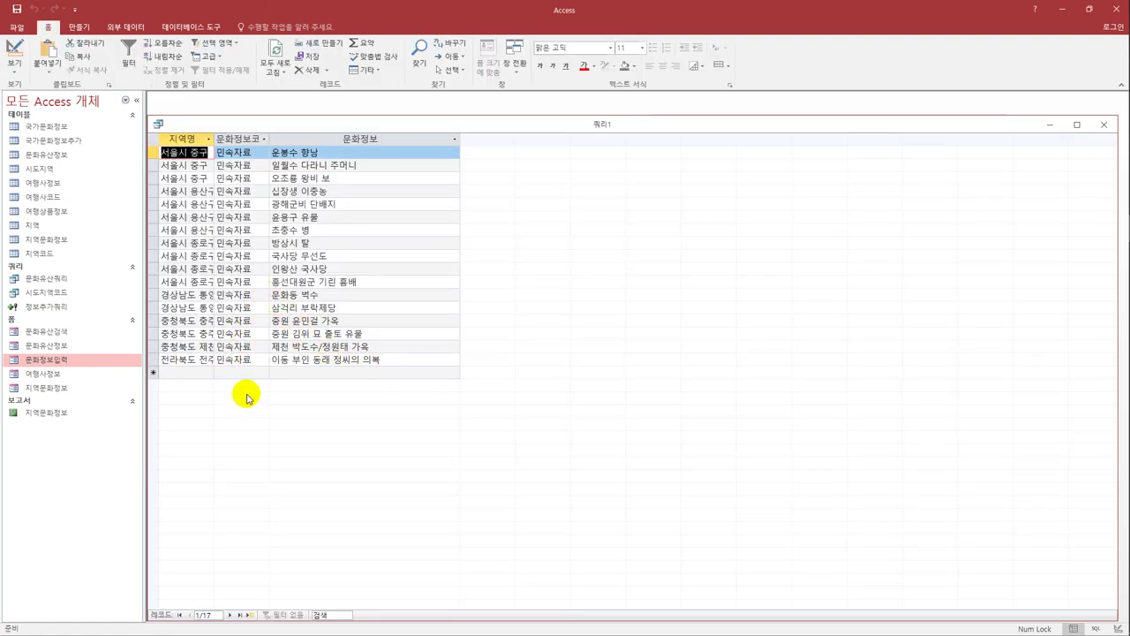
double_click(220, 144)
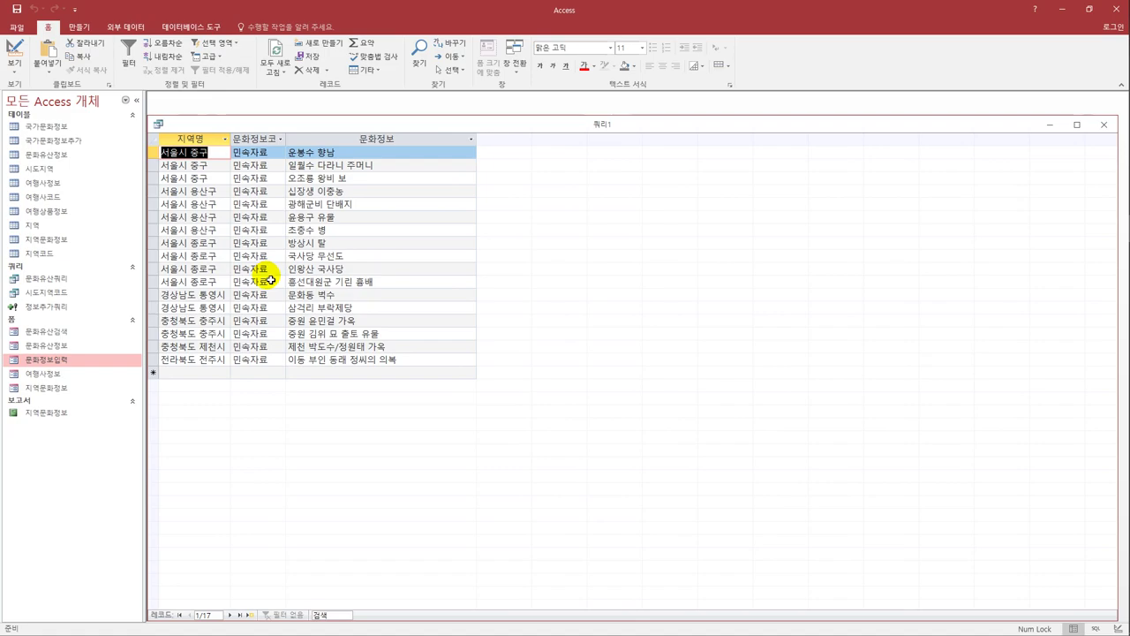
Step: Fit the 문화정보코드 column to its contents, then save the query as 지역정보검색 and close it
double_click(284, 139)
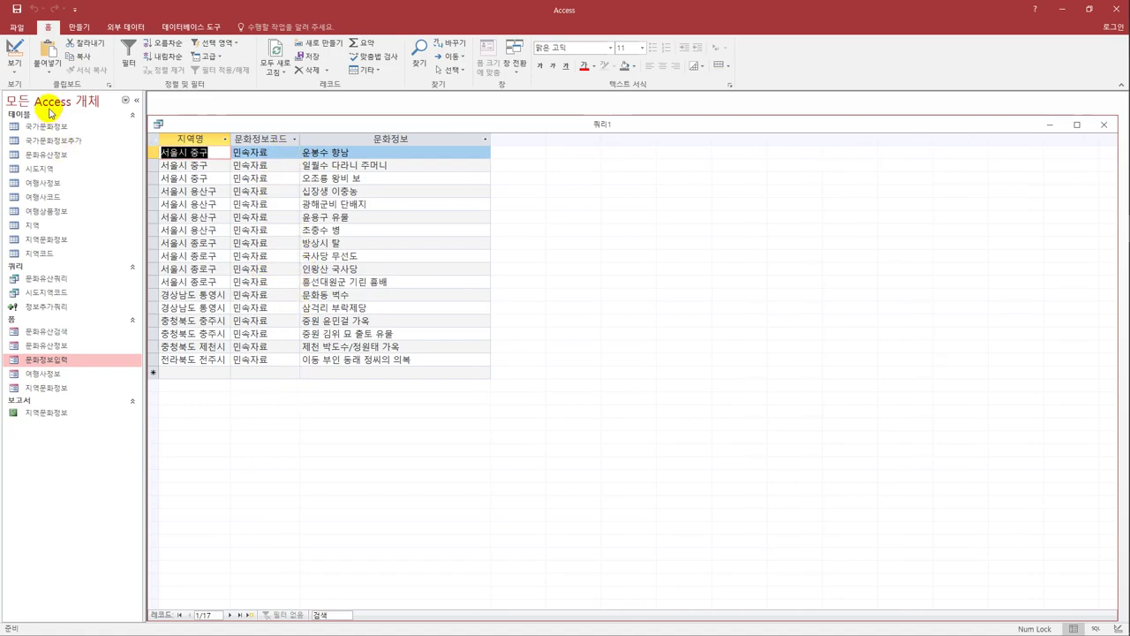
click(16, 9)
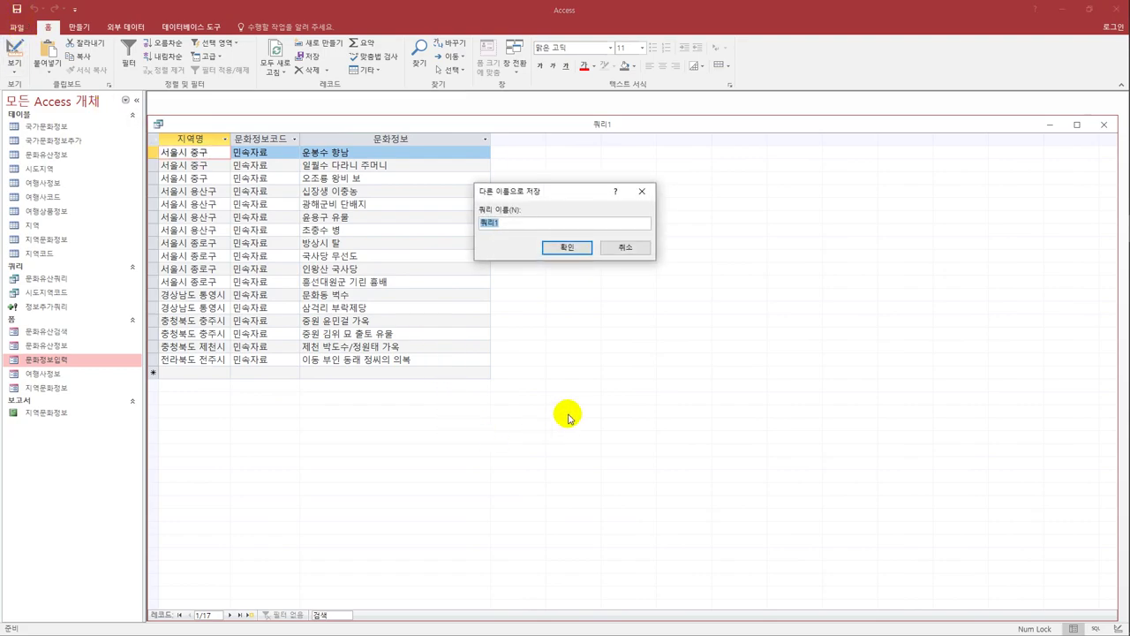
text(지역정보검색)
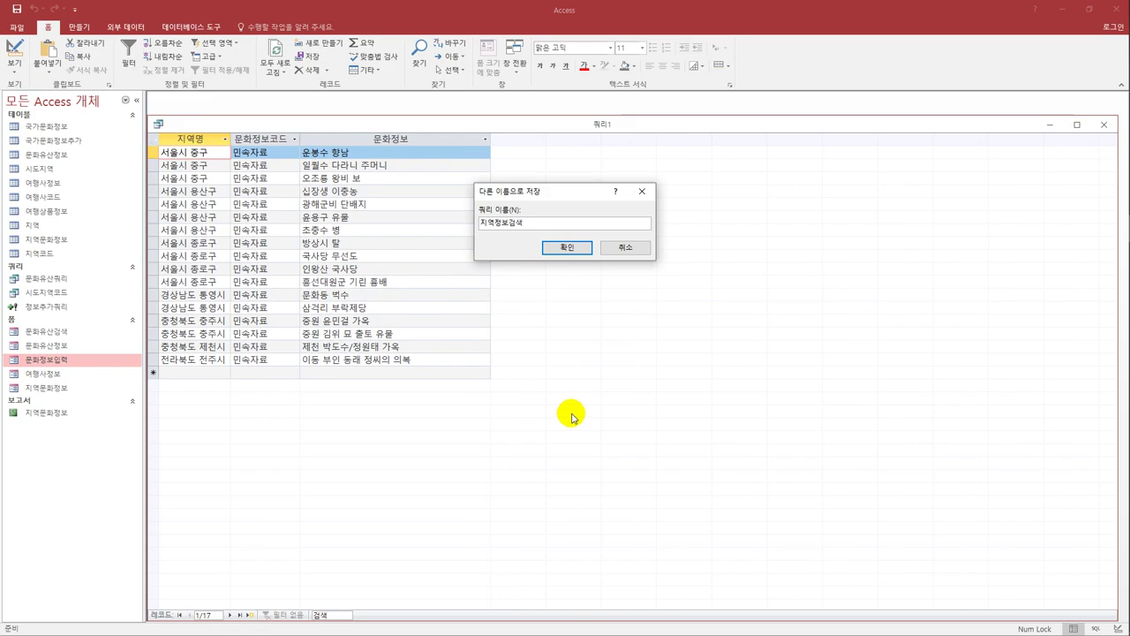
click(572, 250)
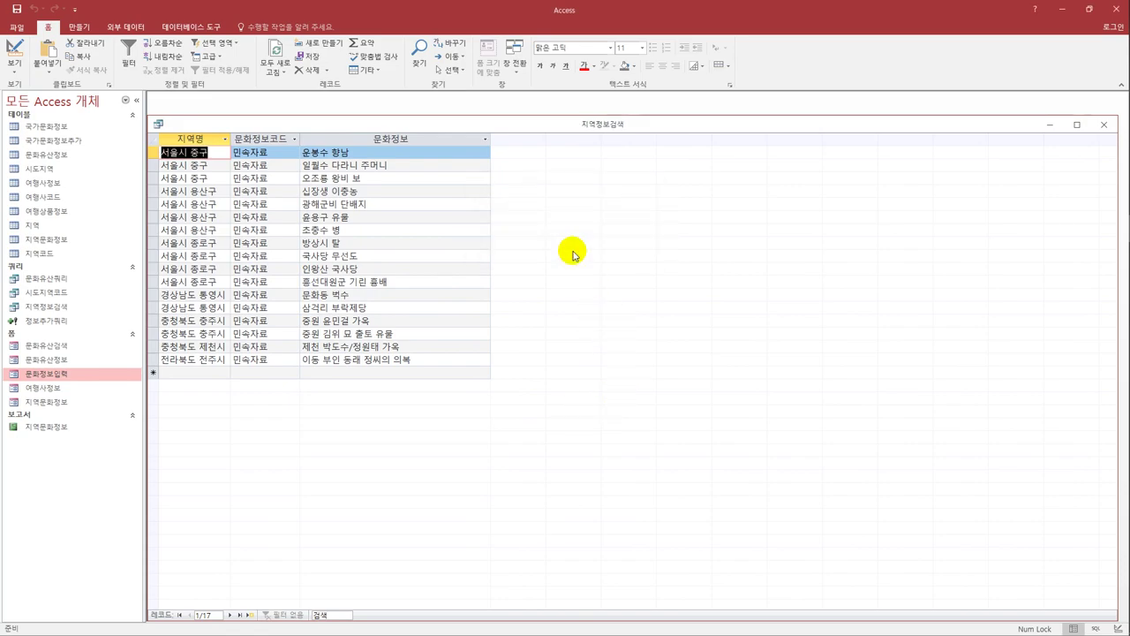
click(1103, 124)
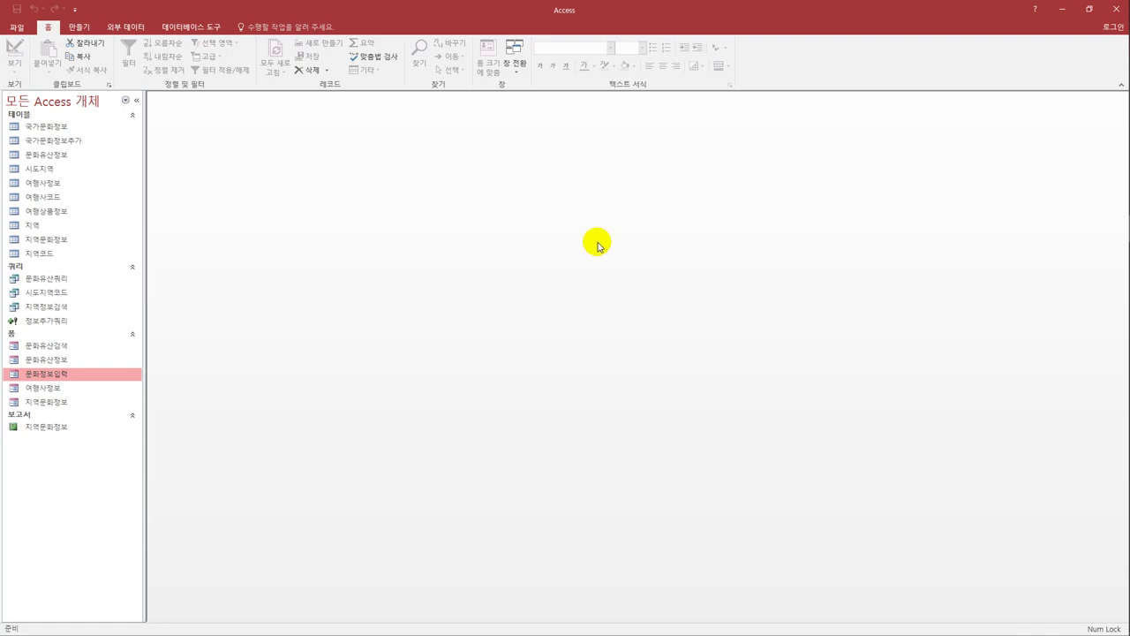
Step: Create a new query in Design view with the table 지역문화정보
click(81, 28)
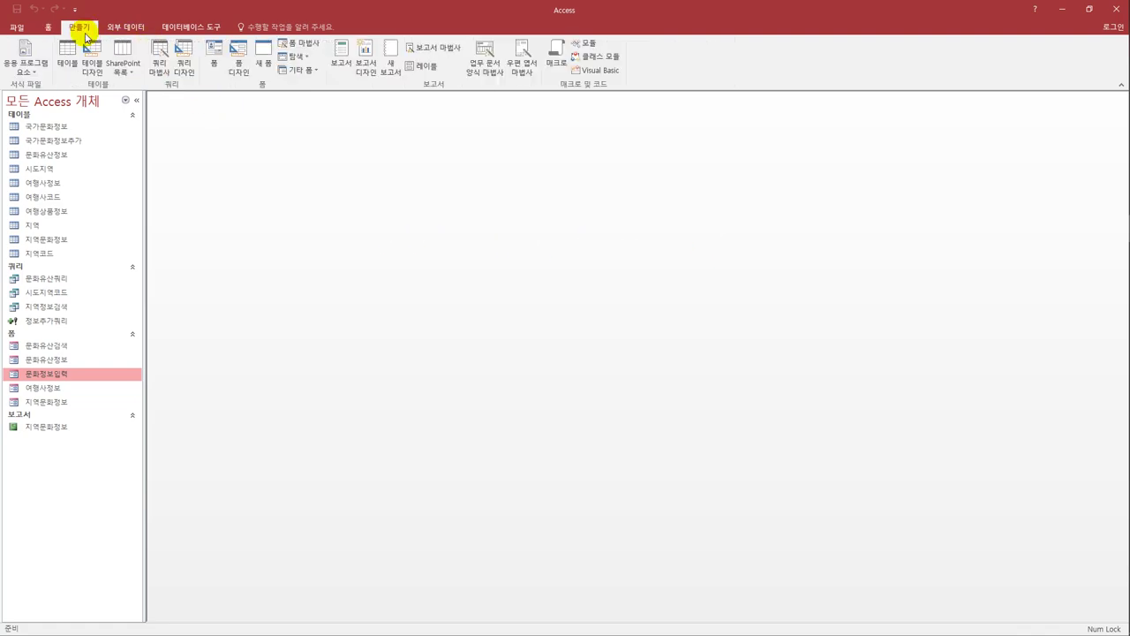
click(184, 63)
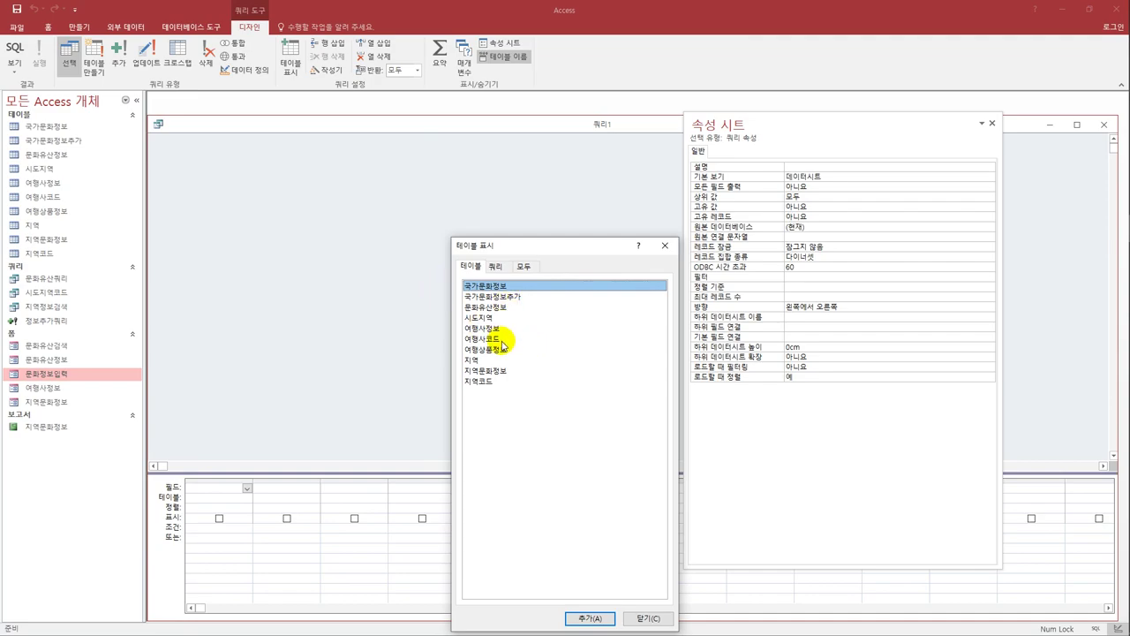
double_click(506, 370)
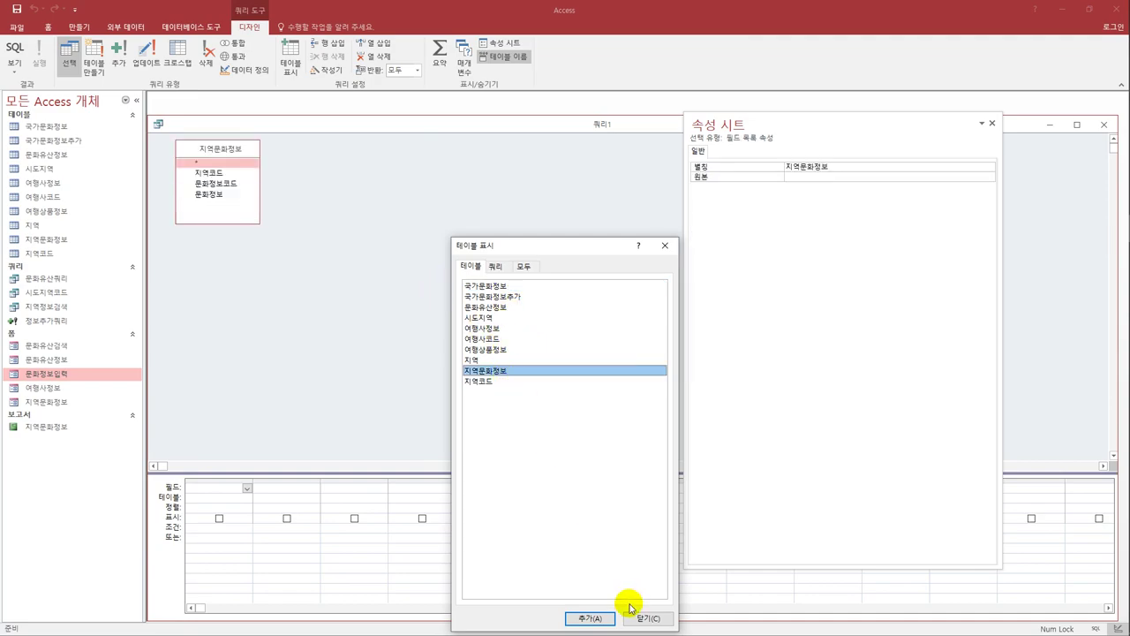
click(647, 618)
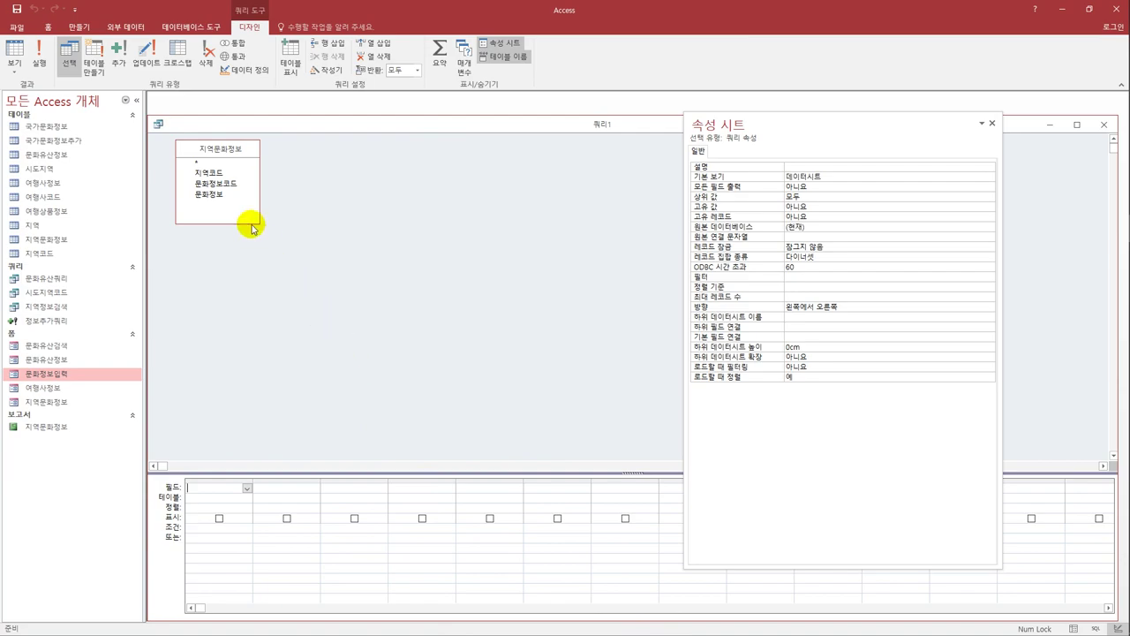
Step: Add the fields 지역코드, 문화정보코드 and 문화정보 from 지역문화정보 to the query
click(234, 180)
double_click(234, 176)
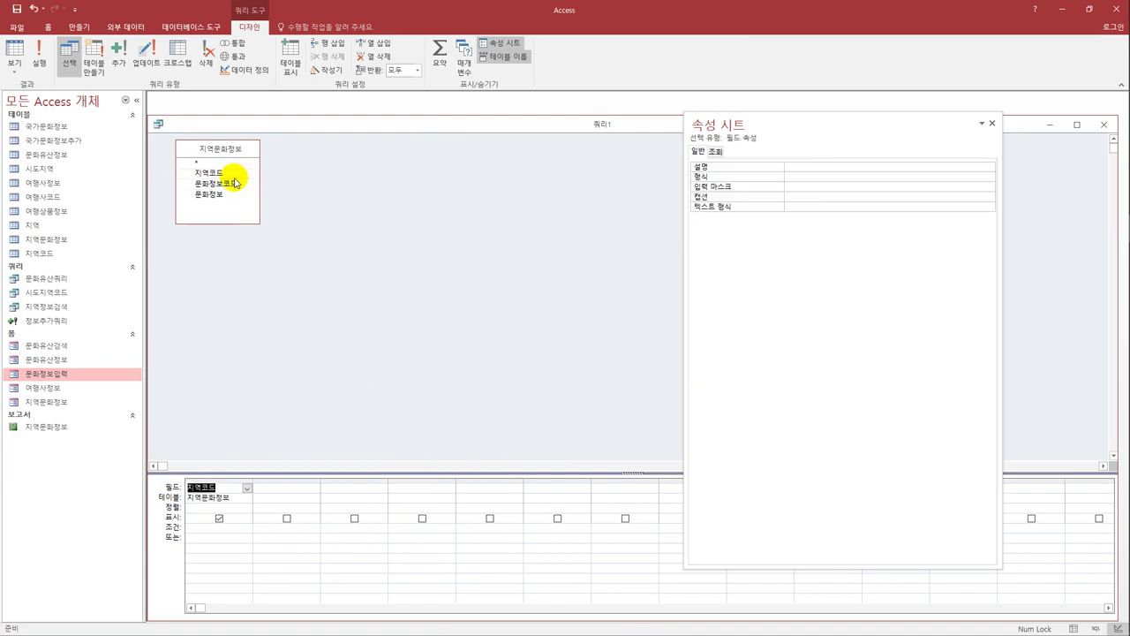
double_click(235, 184)
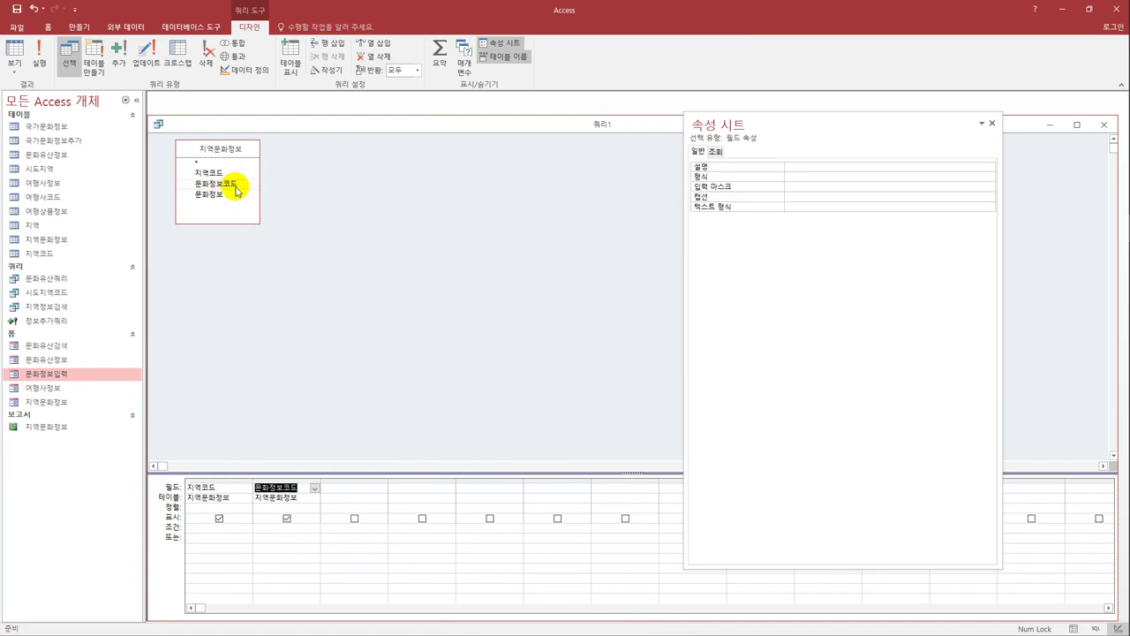
double_click(235, 194)
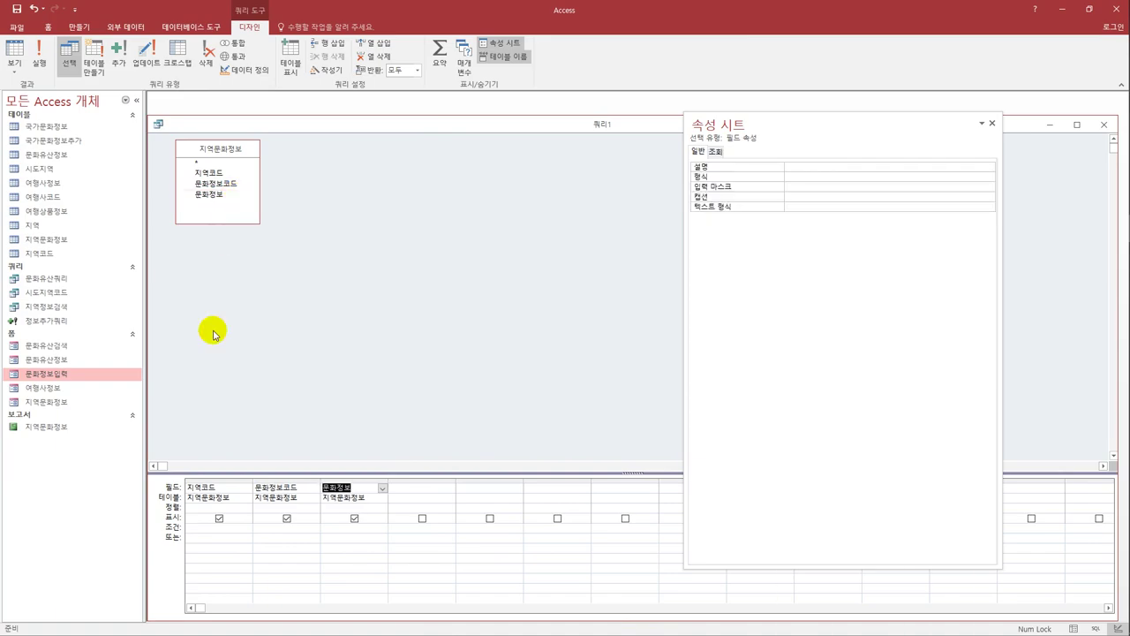
Step: Enter the parameter criterion [지역코드를 입력하세요] for 지역코드 and widen that column to show it fully
click(216, 529)
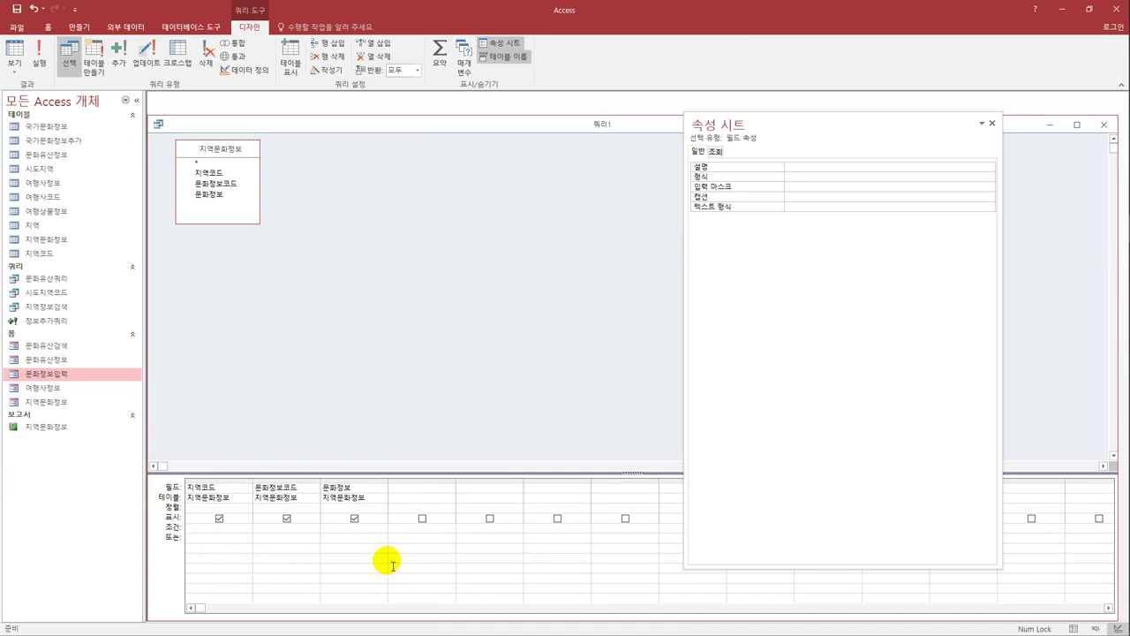
text([지역코드를 입)
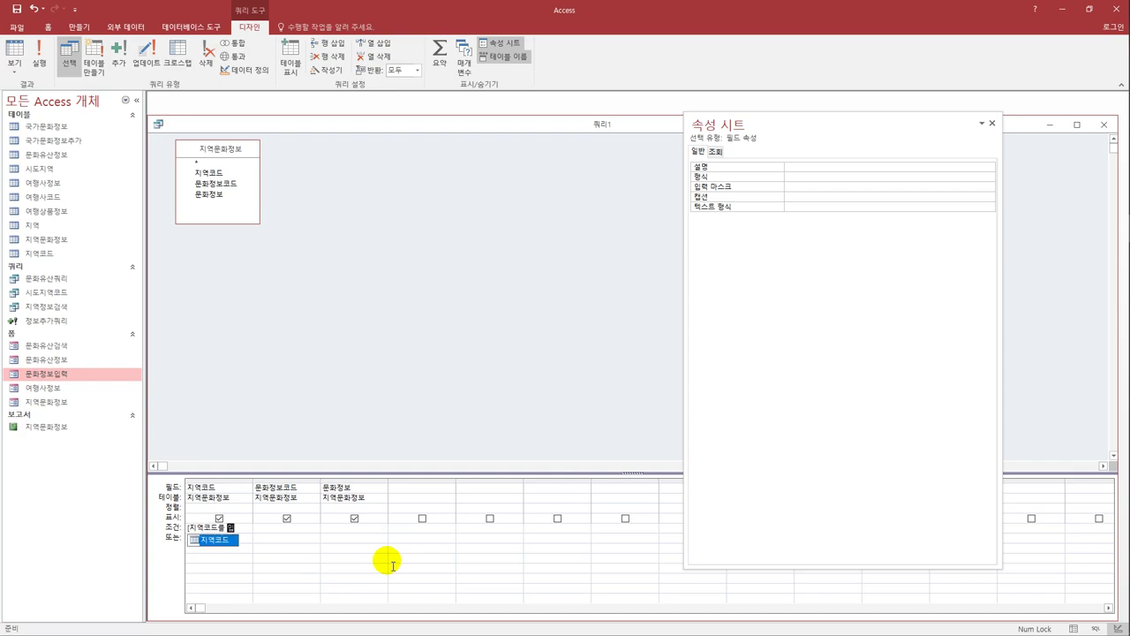
text(력하세요])
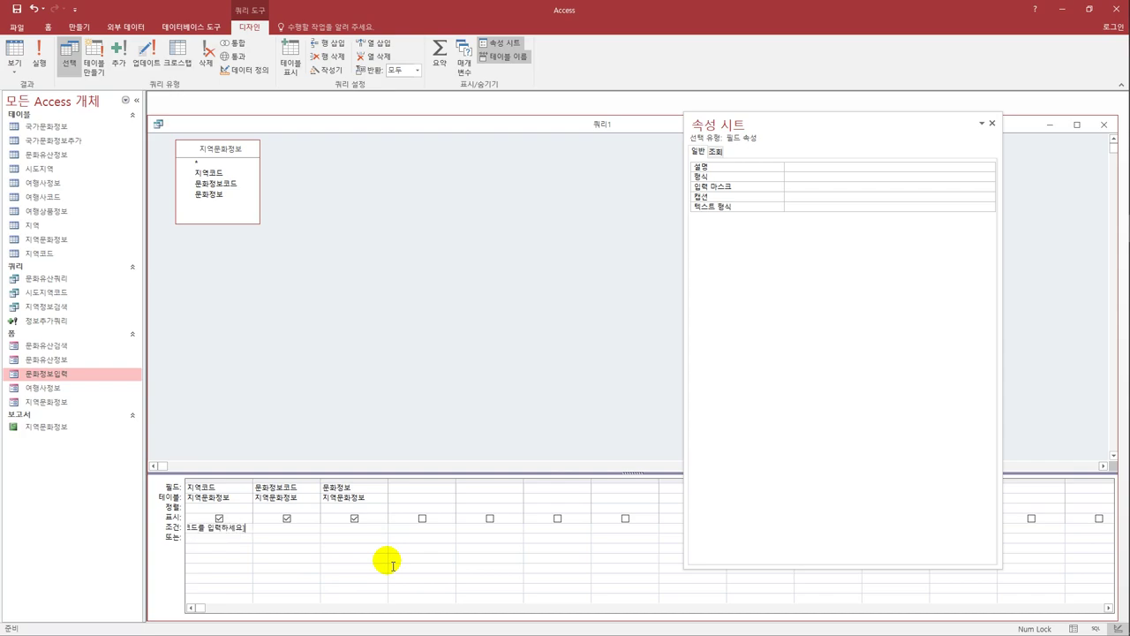
click(388, 560)
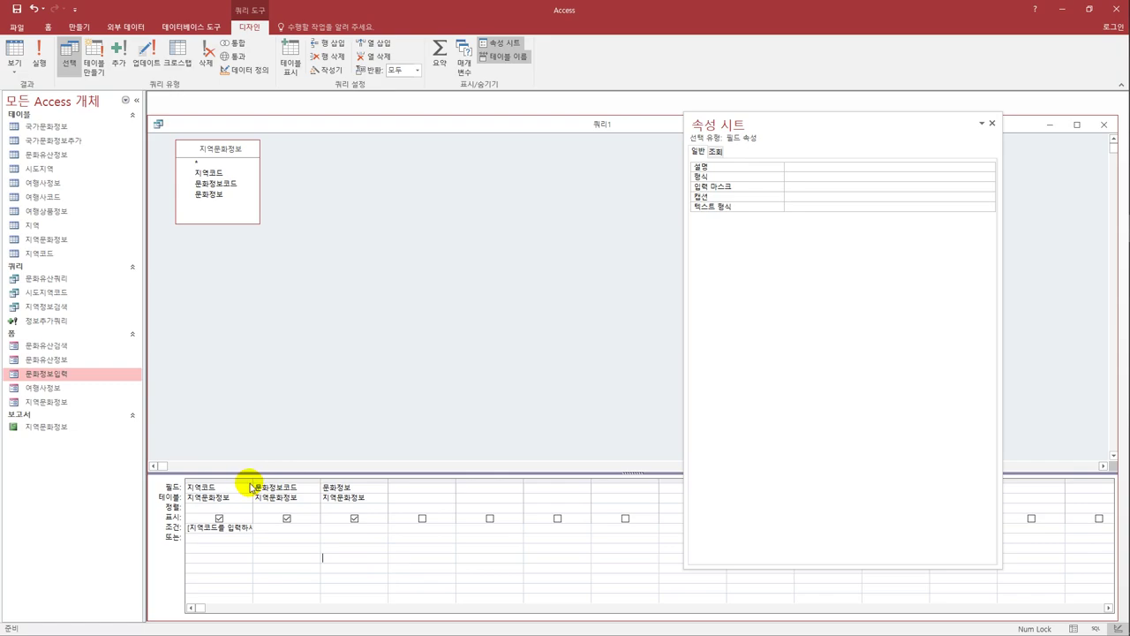
drag(259, 487, 300, 487)
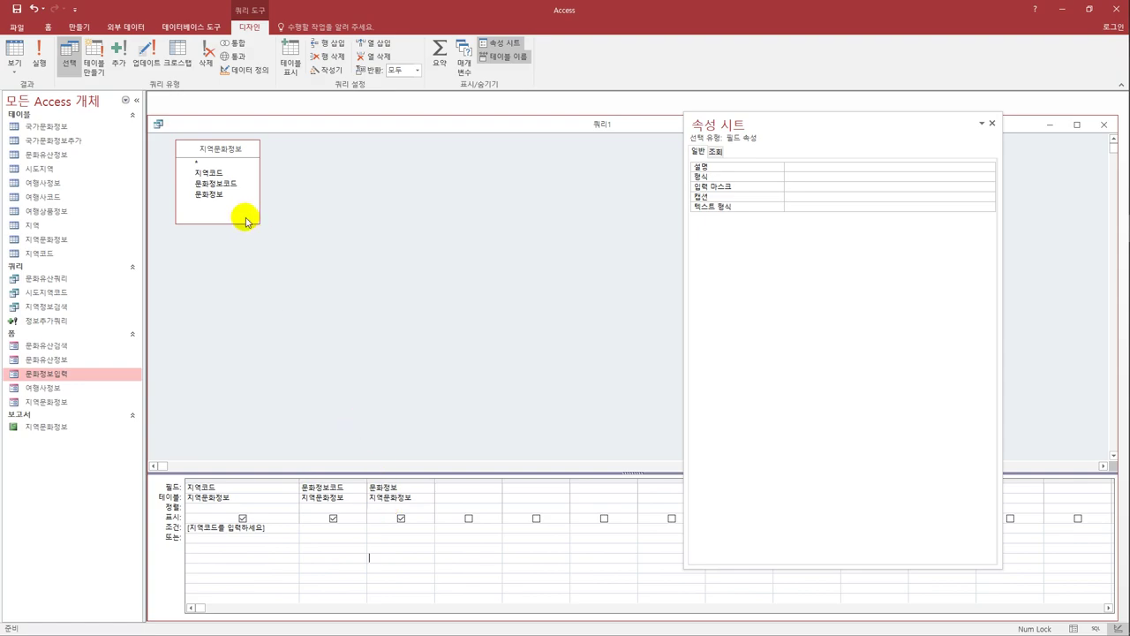
Step: Turn the query into a make-table query with 지역별문화정보 as the new table name in the current database
click(95, 55)
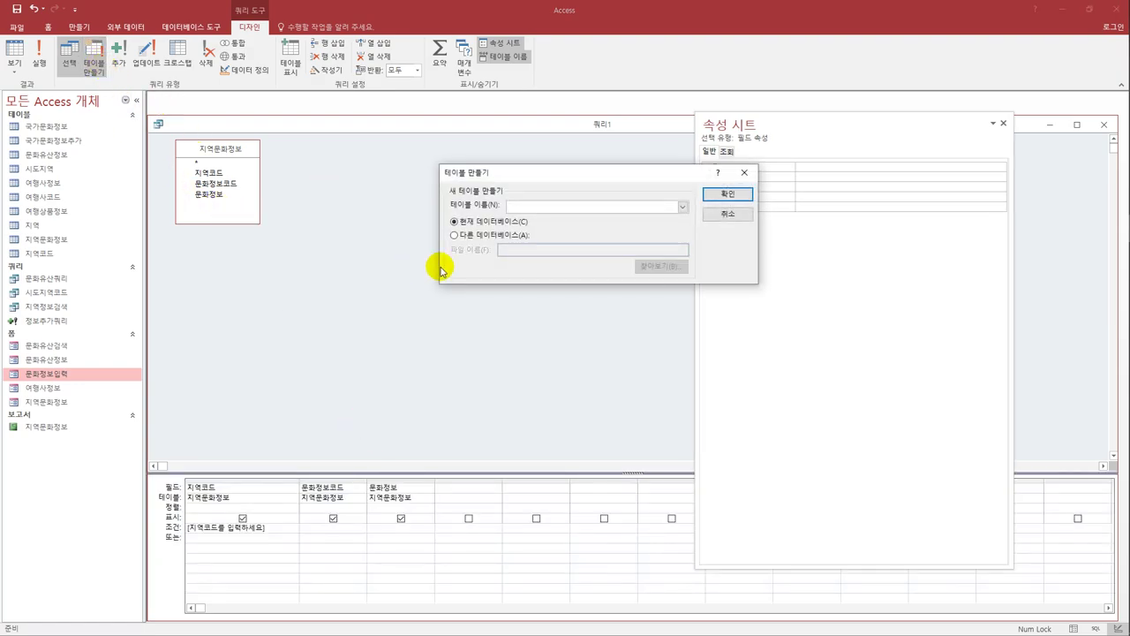
text(지역별ㅍ)
text(문화정ㅂ)
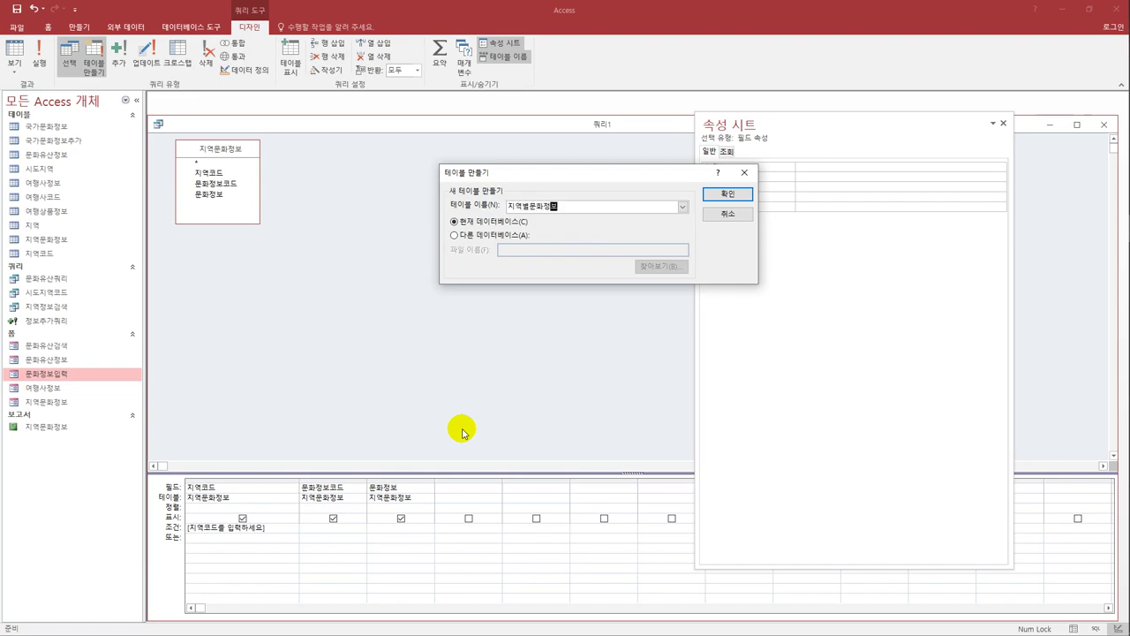
click(723, 192)
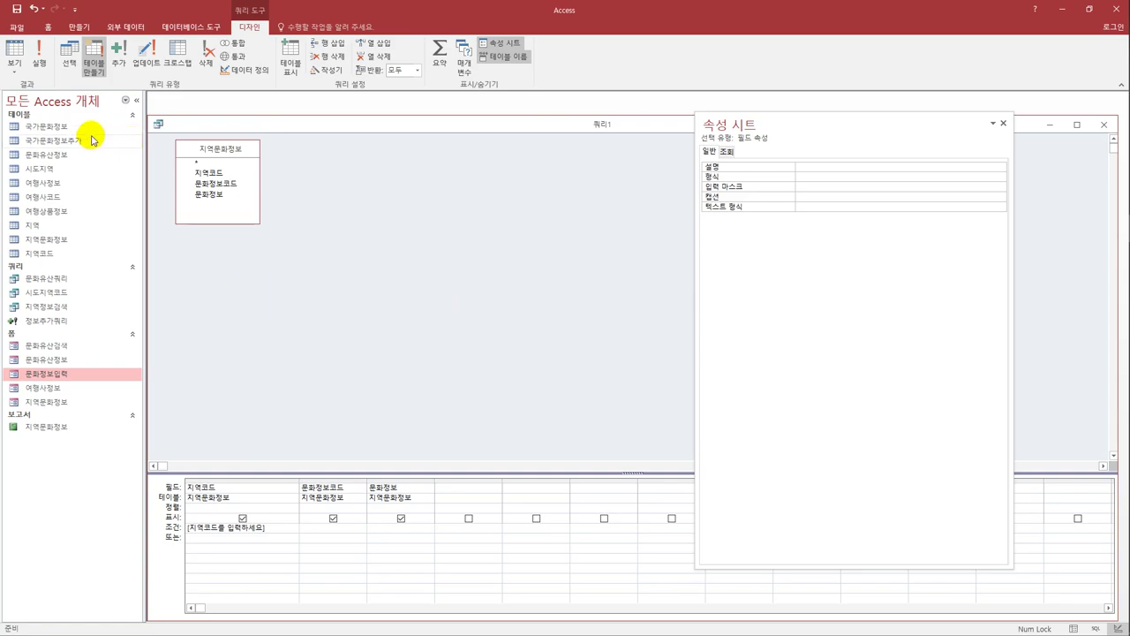
Step: Save the make-table query under the name 지역별문화정보
click(16, 9)
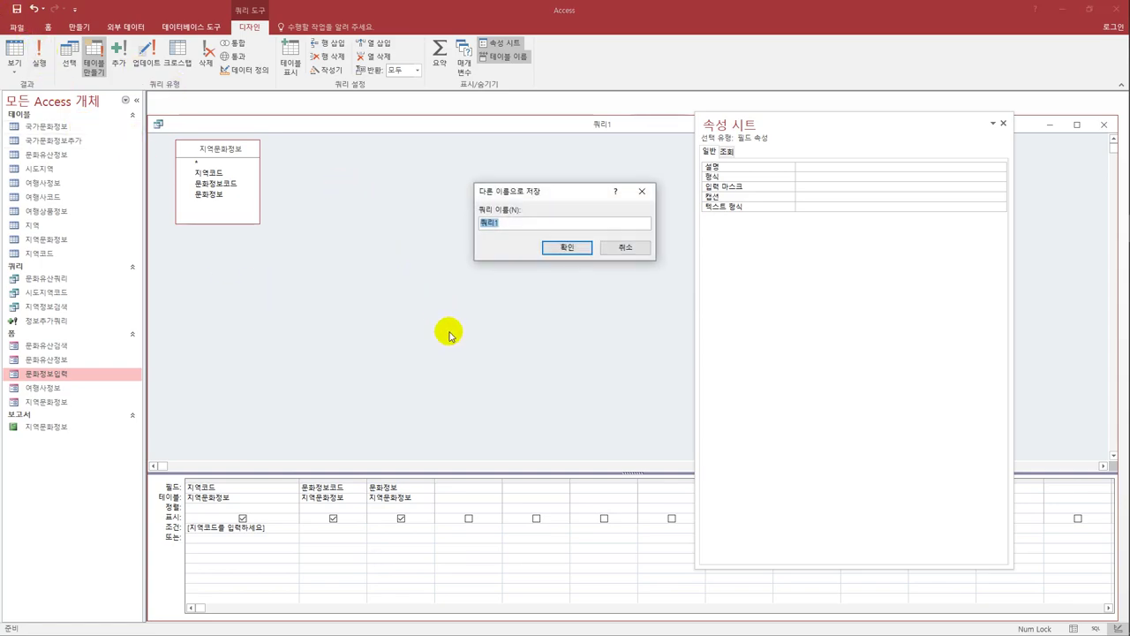
text(ㅈ)
key(BackSpace)
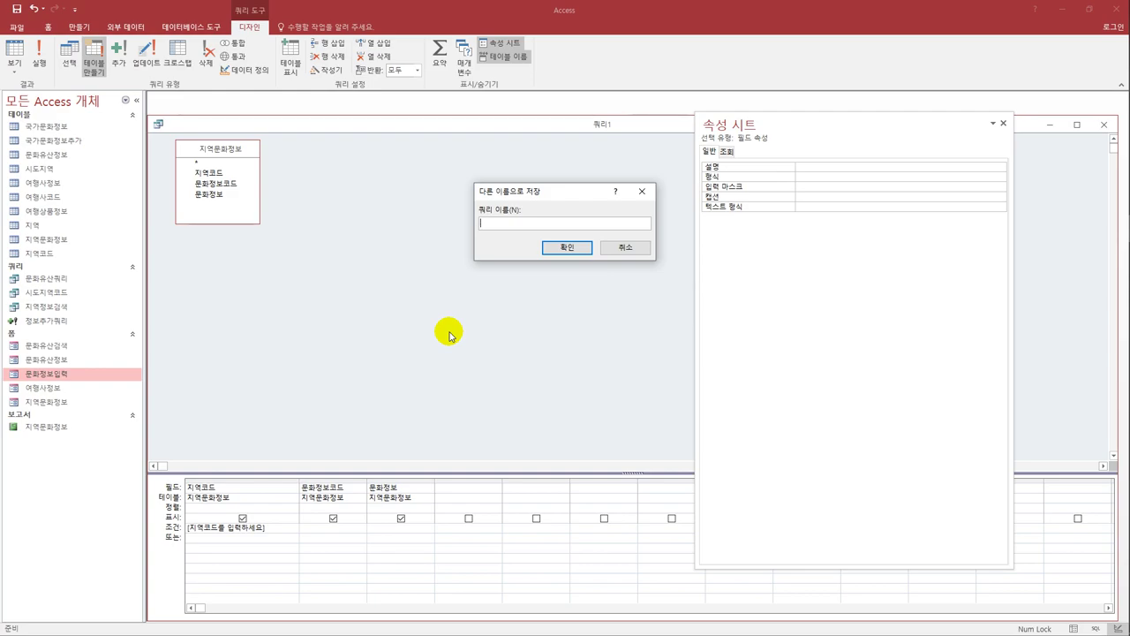
text(지역별문화정보)
key(Return)
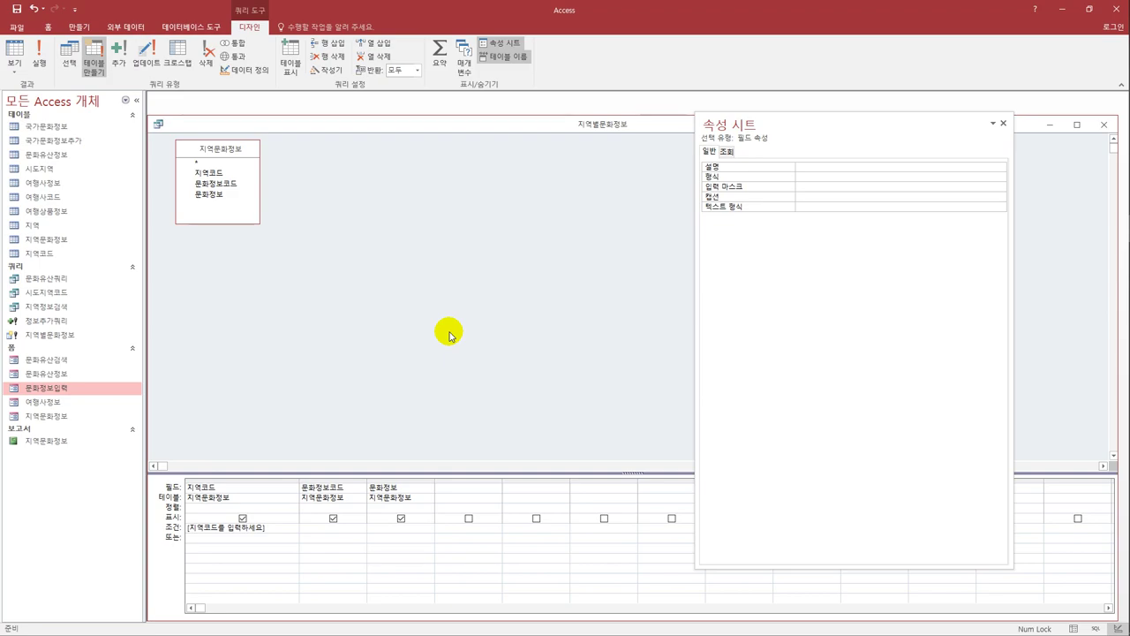
Step: Change the make-table query's destination table name to 지역정보
click(92, 63)
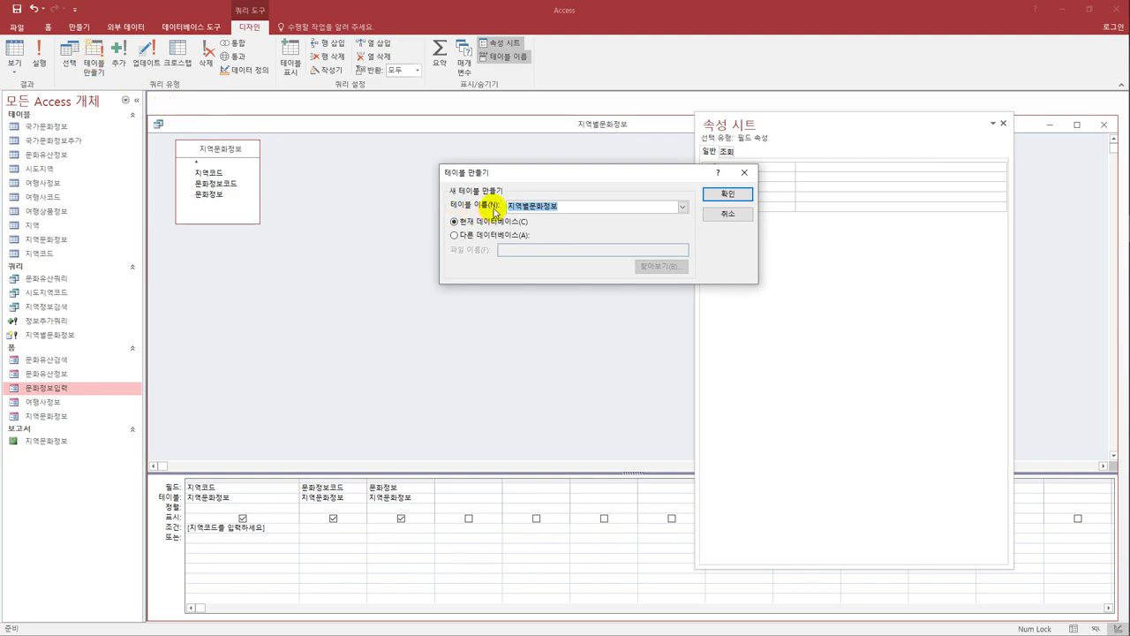
text(지역정보)
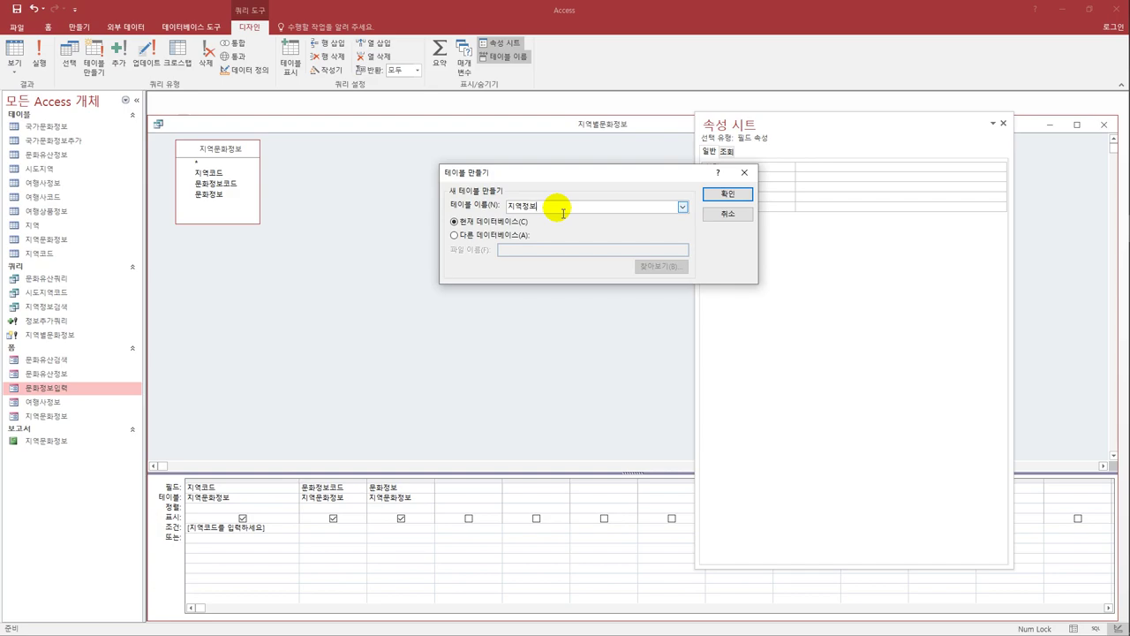
drag(535, 207, 505, 206)
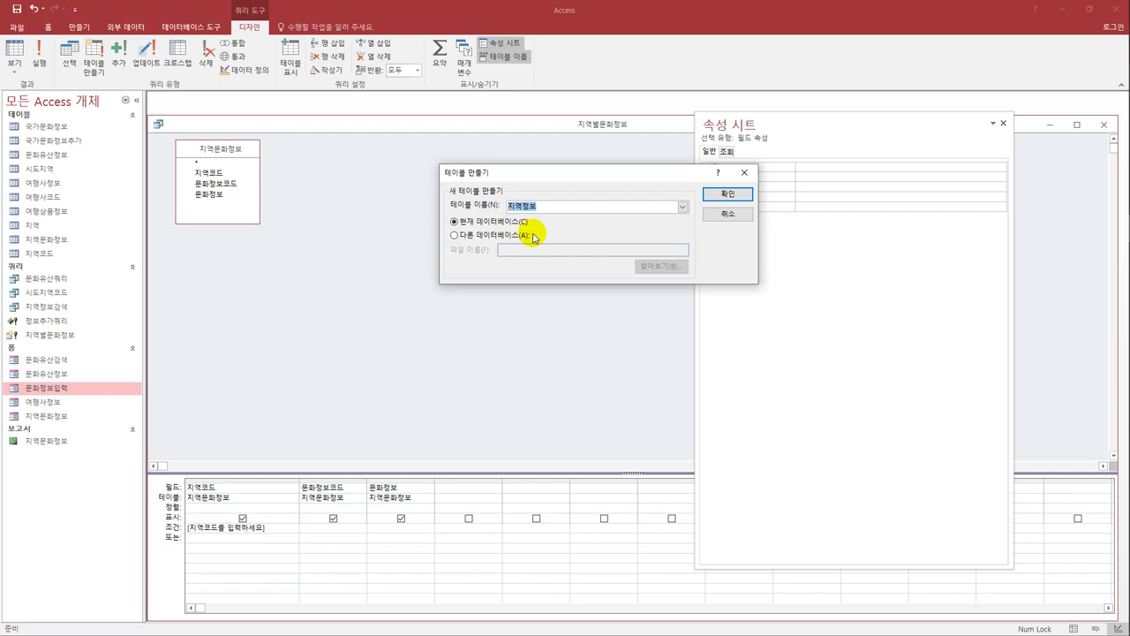
click(726, 193)
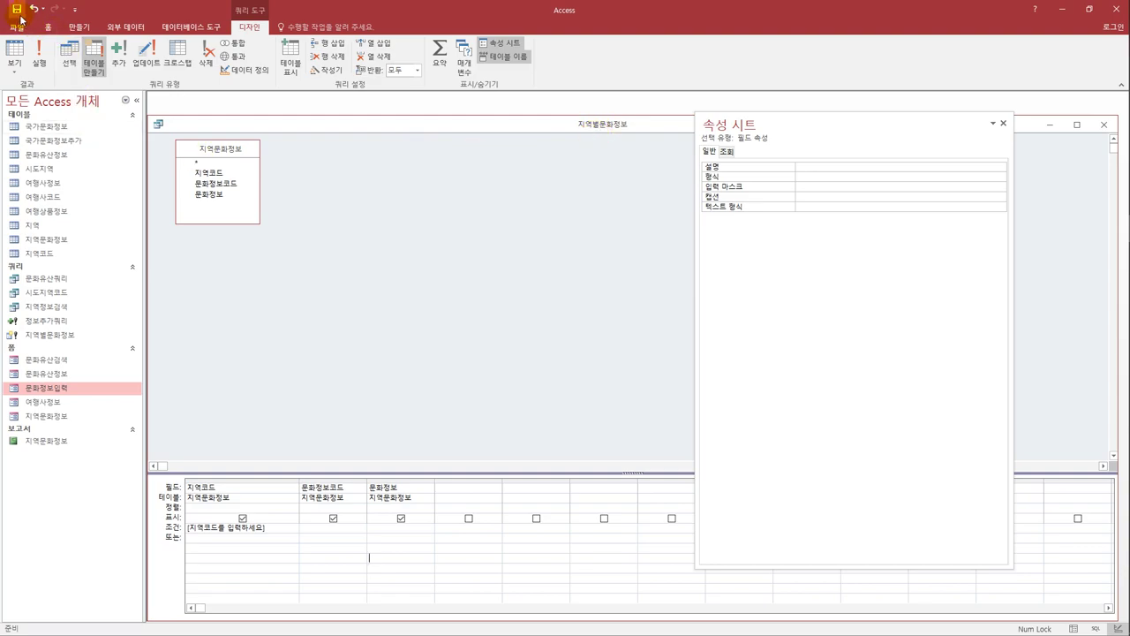
Step: Run the make-table query with the 지역코드 parameter 0103, accept creating the new table, and close the query
click(39, 54)
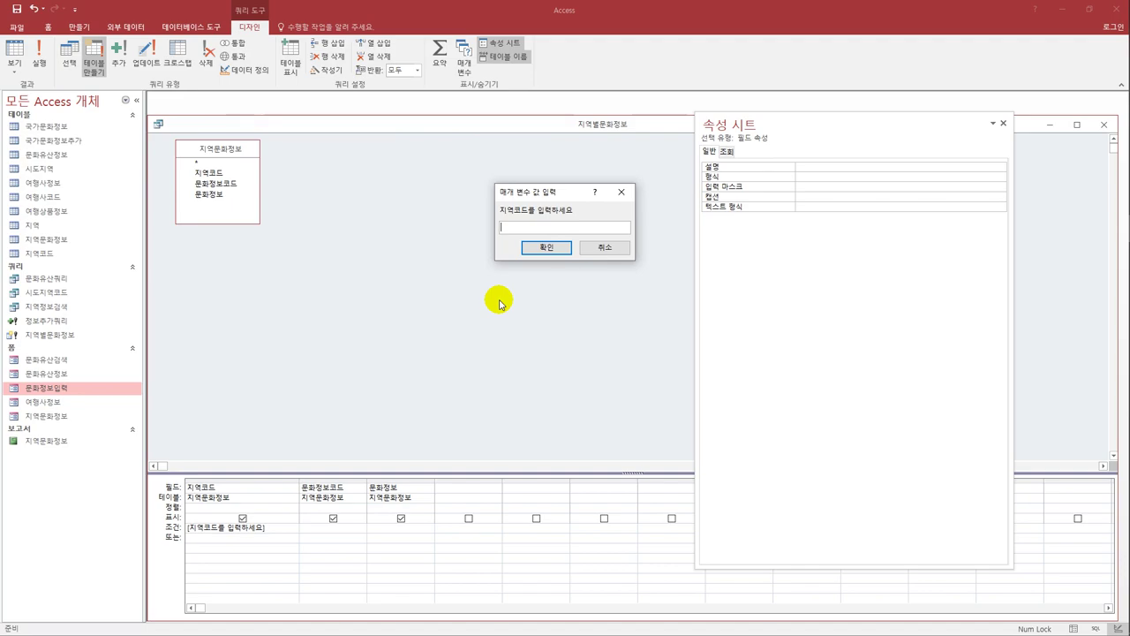
text(0103)
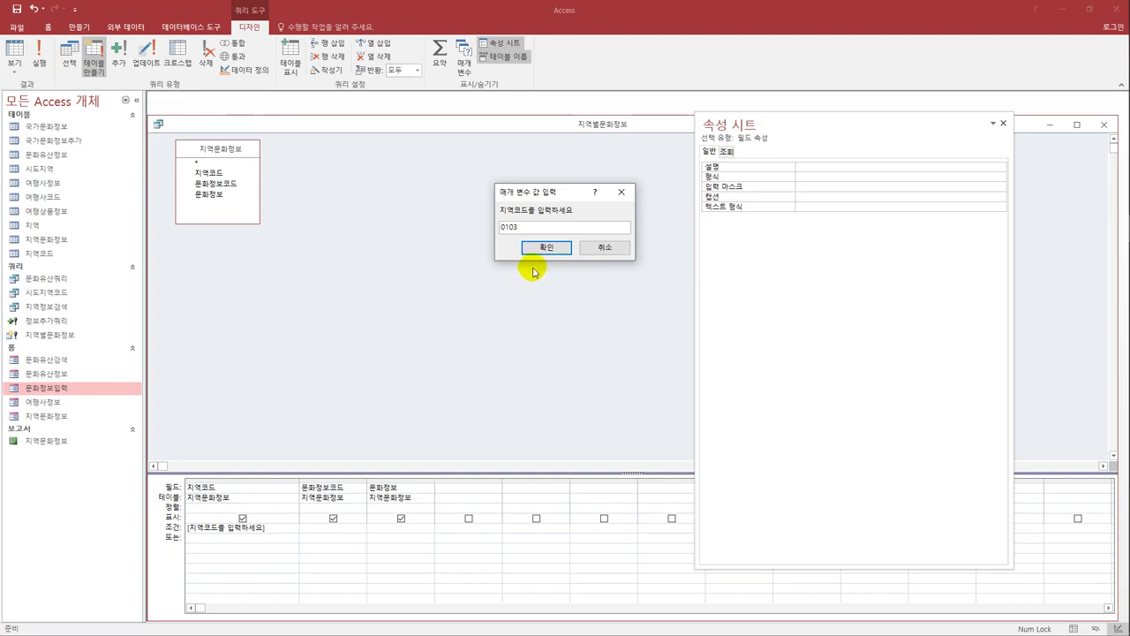
click(544, 249)
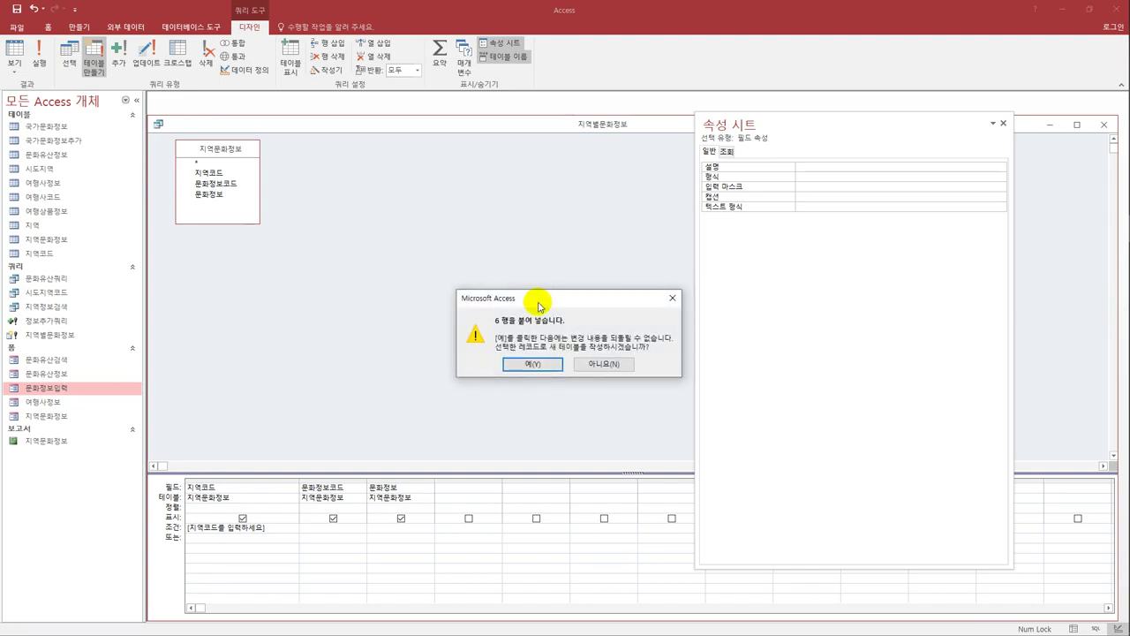
click(533, 362)
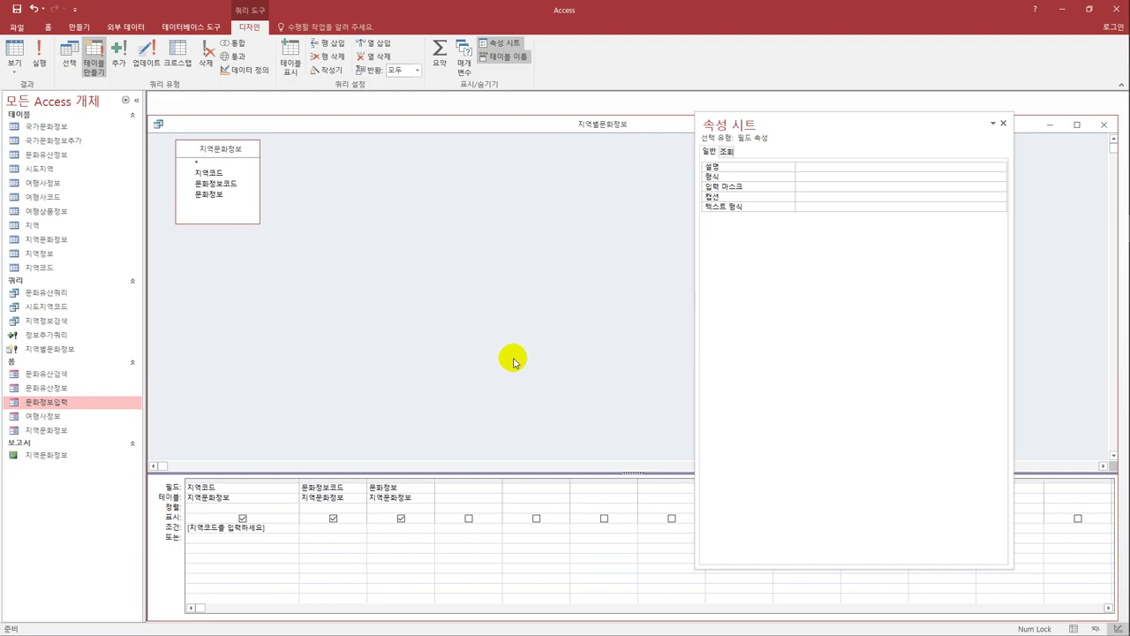
click(1103, 123)
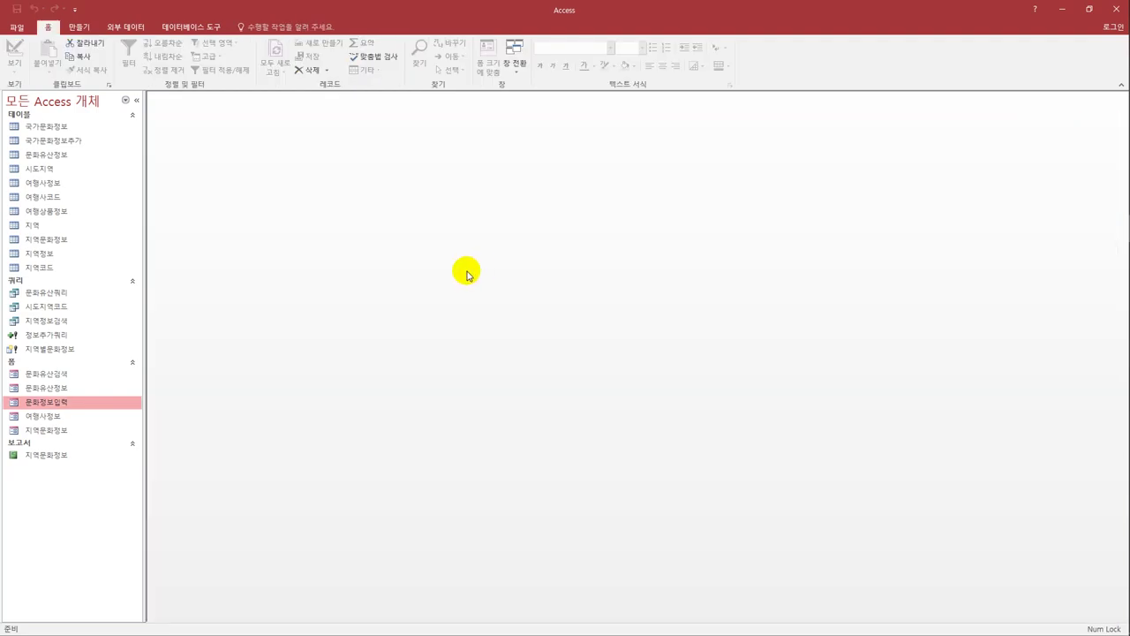
Step: Open the 지역정보 table in Datasheet view and fit the 문화정보코드 column to its contents
click(43, 255)
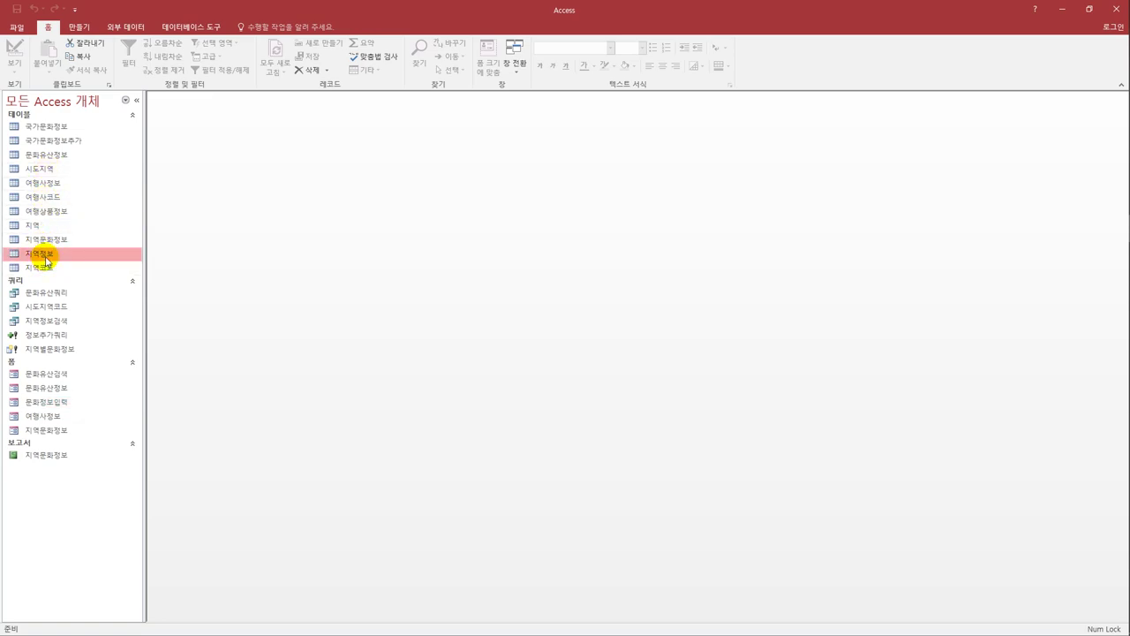
double_click(43, 255)
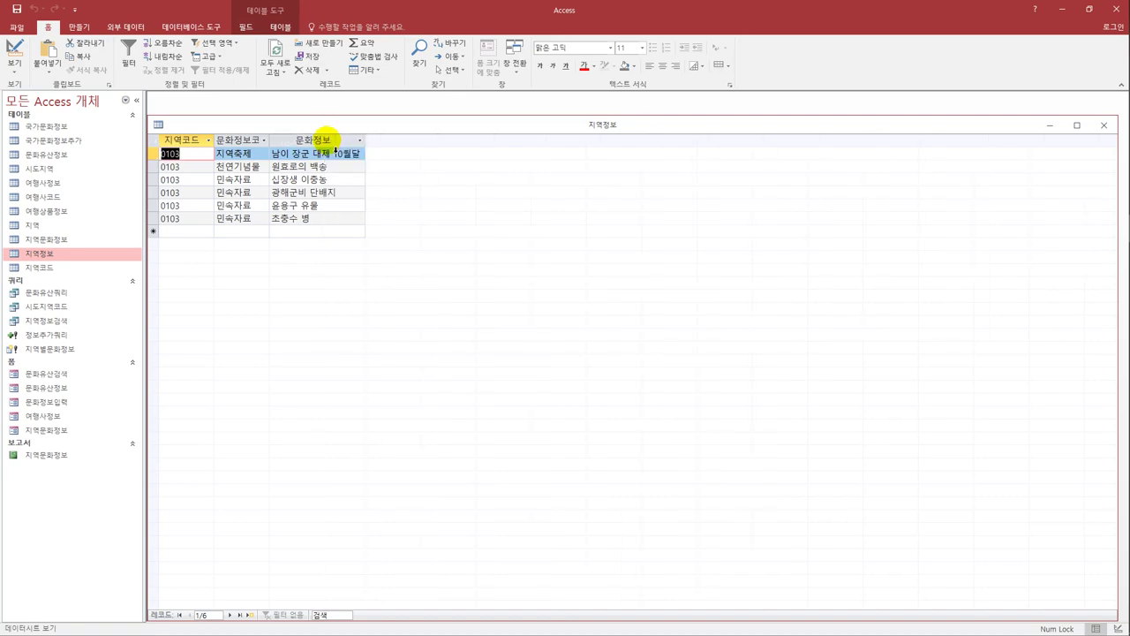
double_click(268, 148)
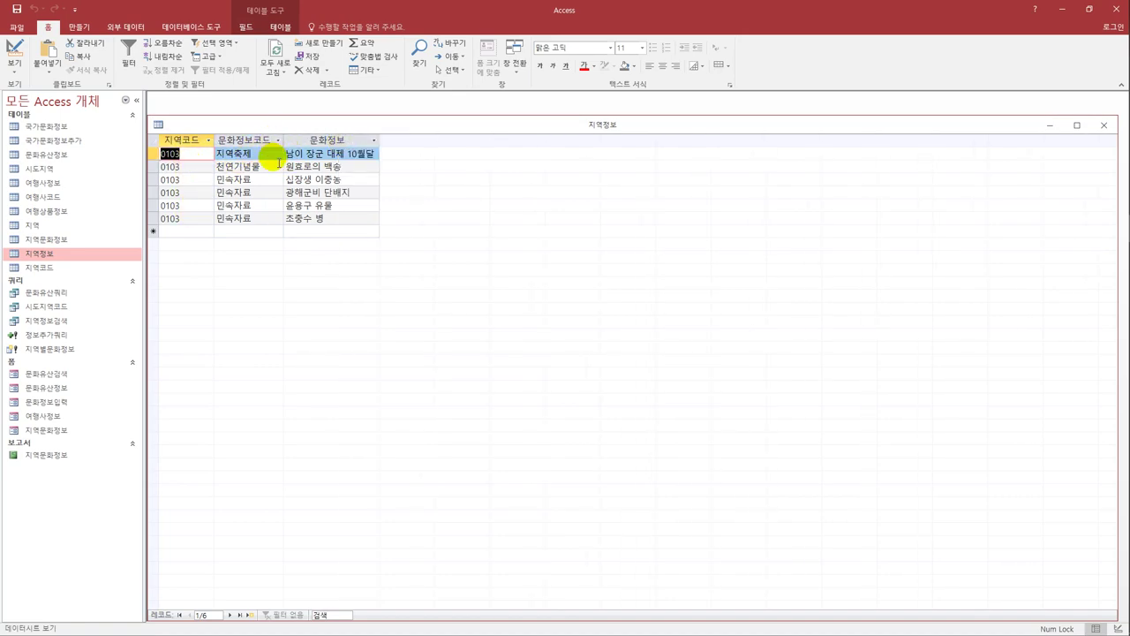